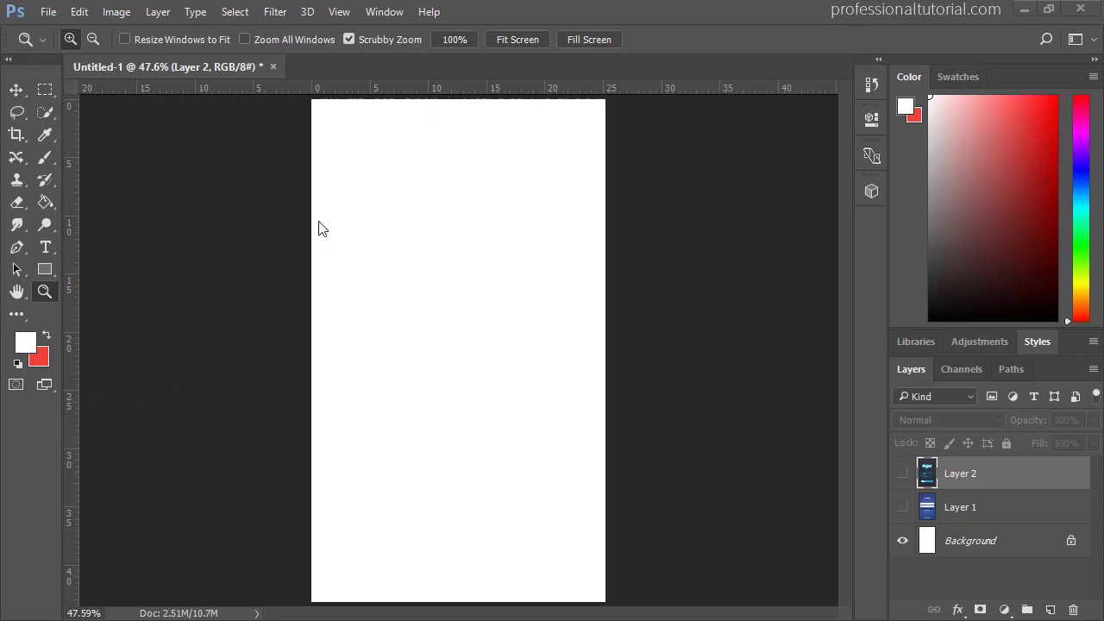
# Open the New Document dialog and look at the Mobile presets.
pyautogui.click(43, 12)
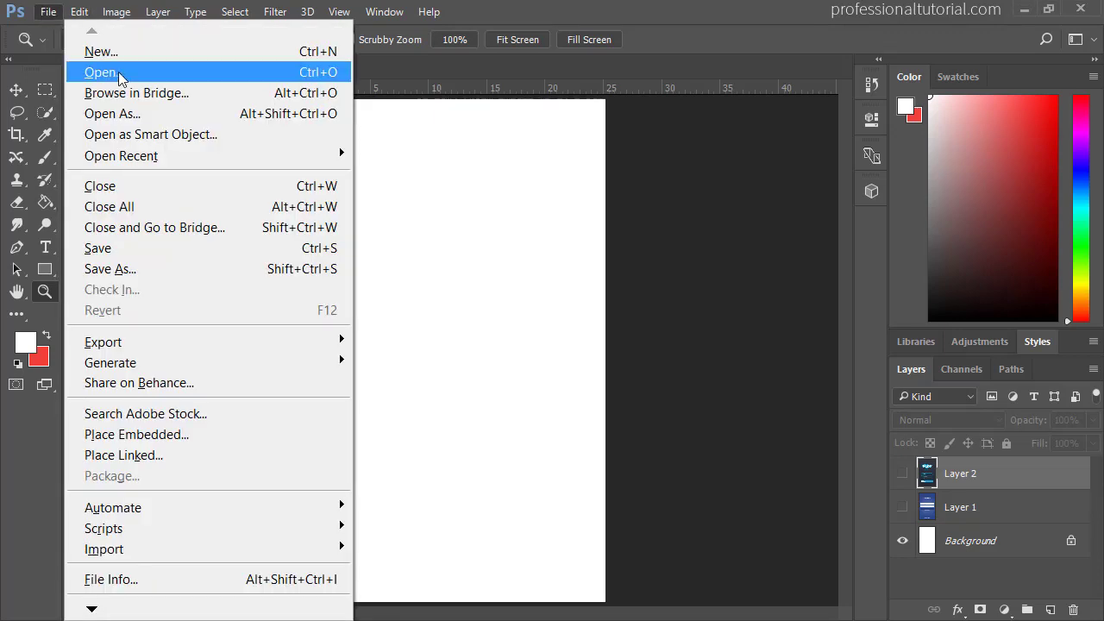
pyautogui.click(466, 200)
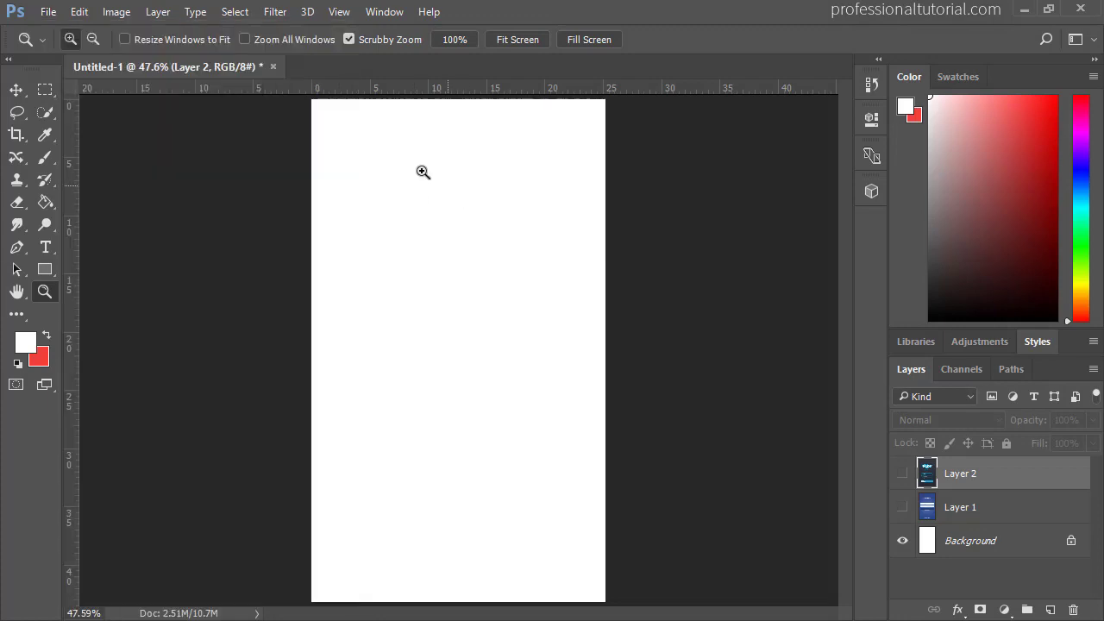
pyautogui.click(48, 12)
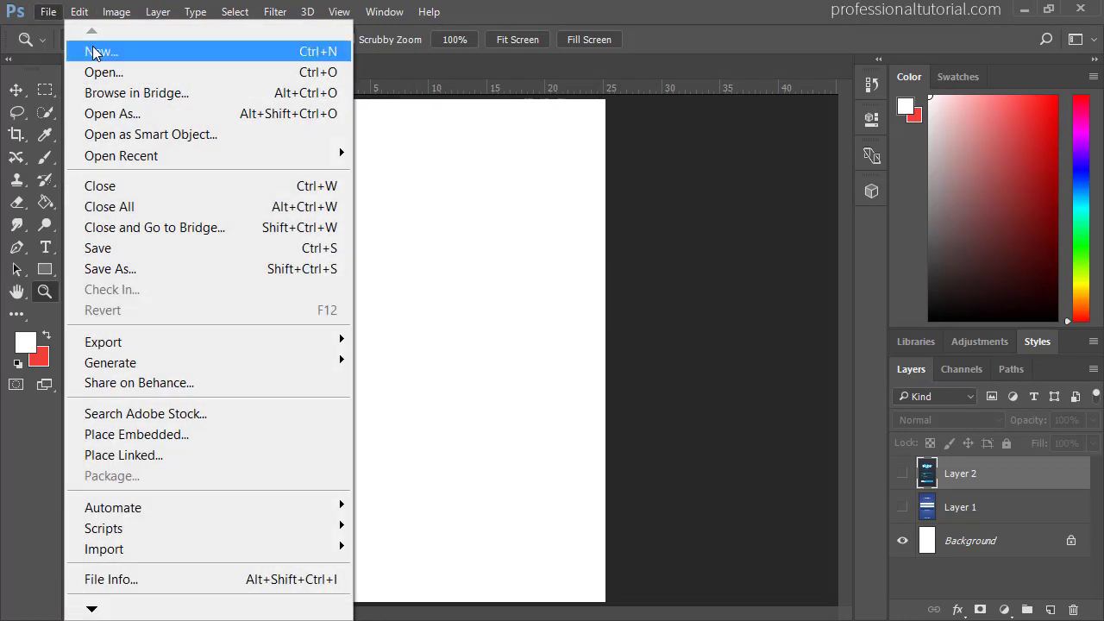
pyautogui.click(93, 48)
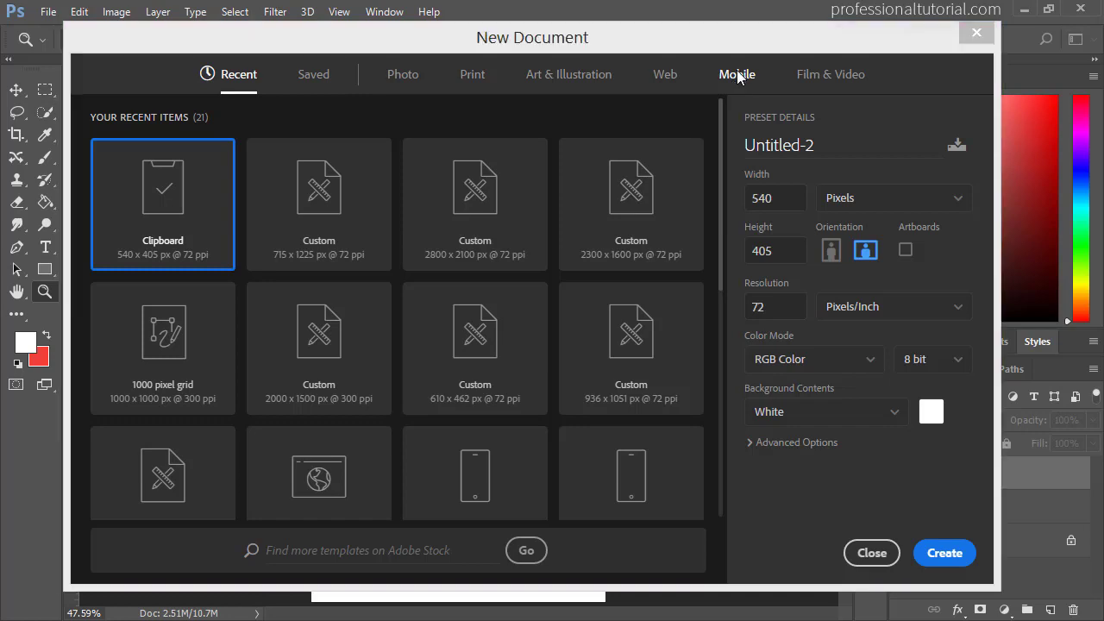
pyautogui.click(737, 74)
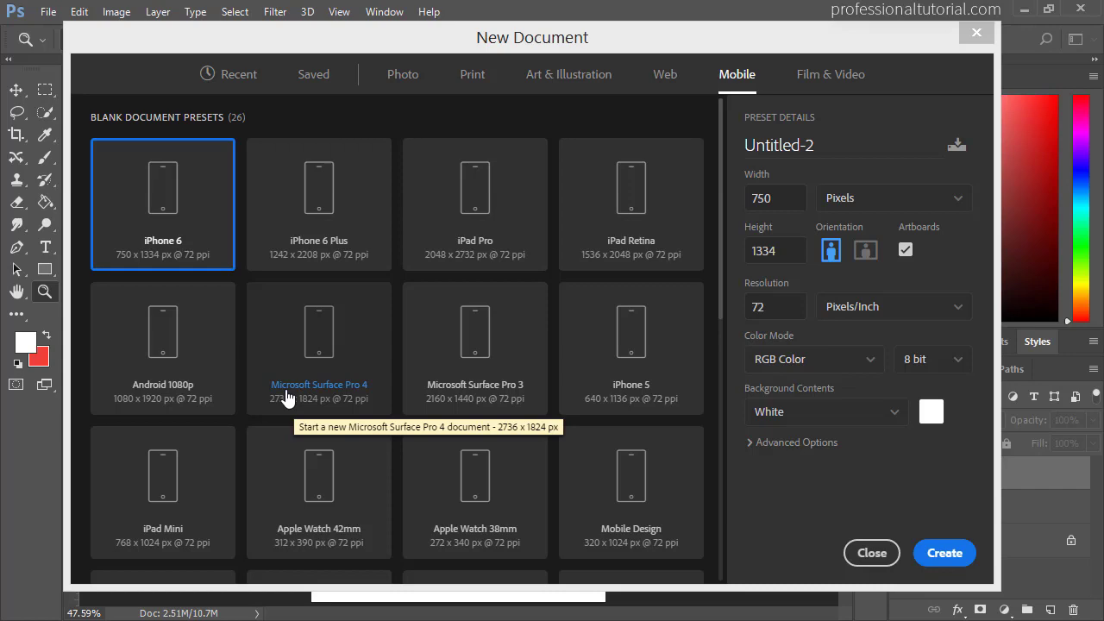
# Cancel the new document and show the Layer 1 Facebook and Layer 2 Skype login mockups.
pyautogui.click(870, 555)
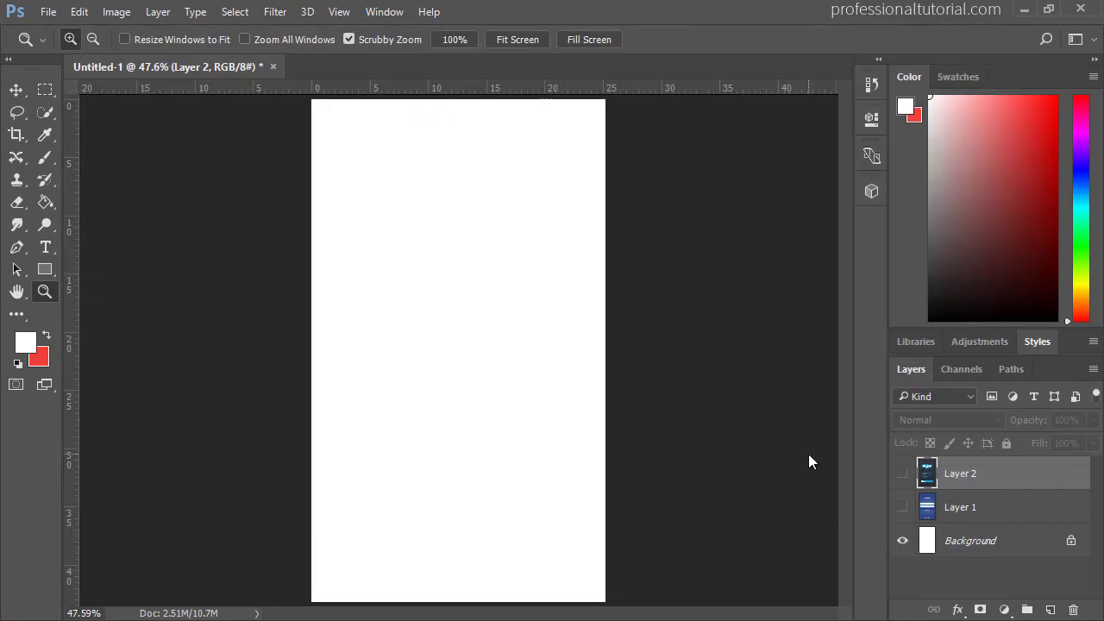
pyautogui.click(904, 511)
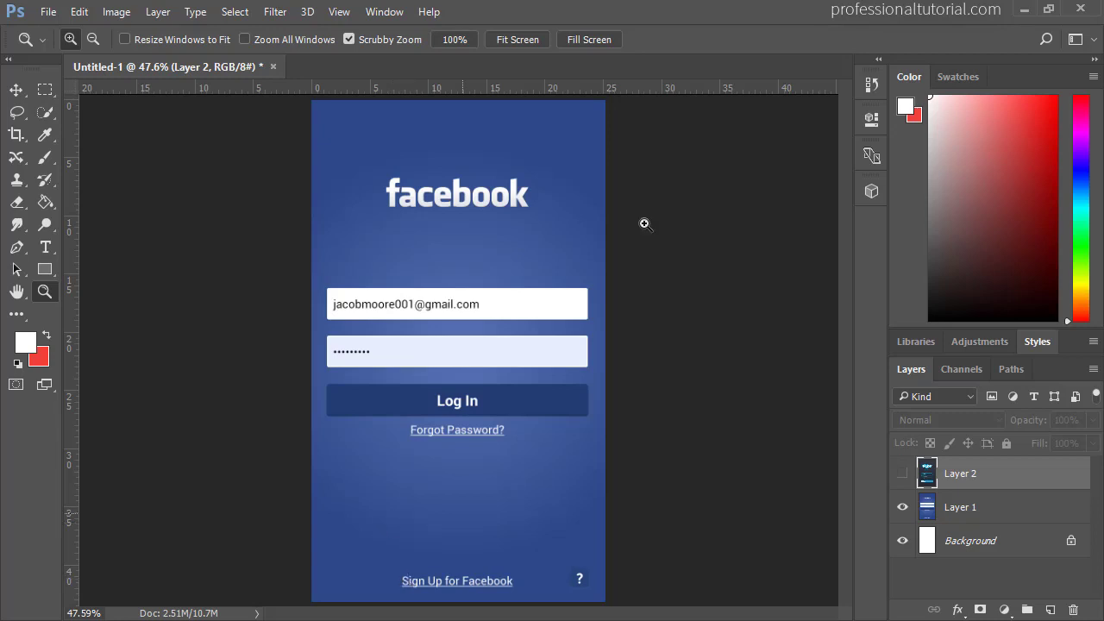
pyautogui.click(903, 474)
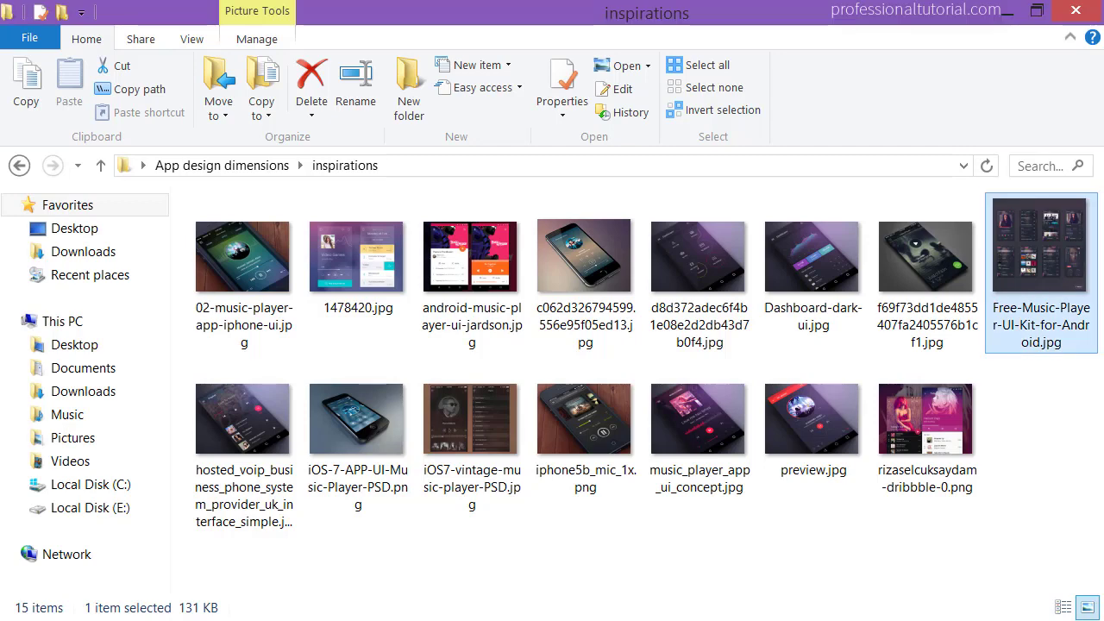
# View the pink music-player reference and the next five images, then close the viewer and Explorer.
pyautogui.doubleClick(939, 408)
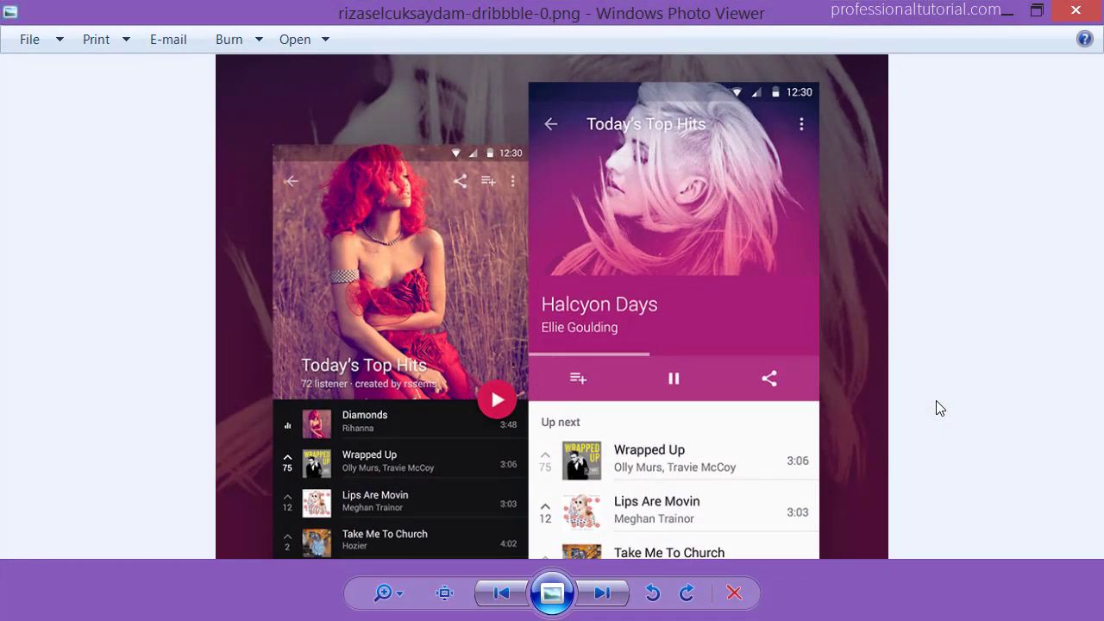
pyautogui.press('Right')
pyautogui.press('Right')
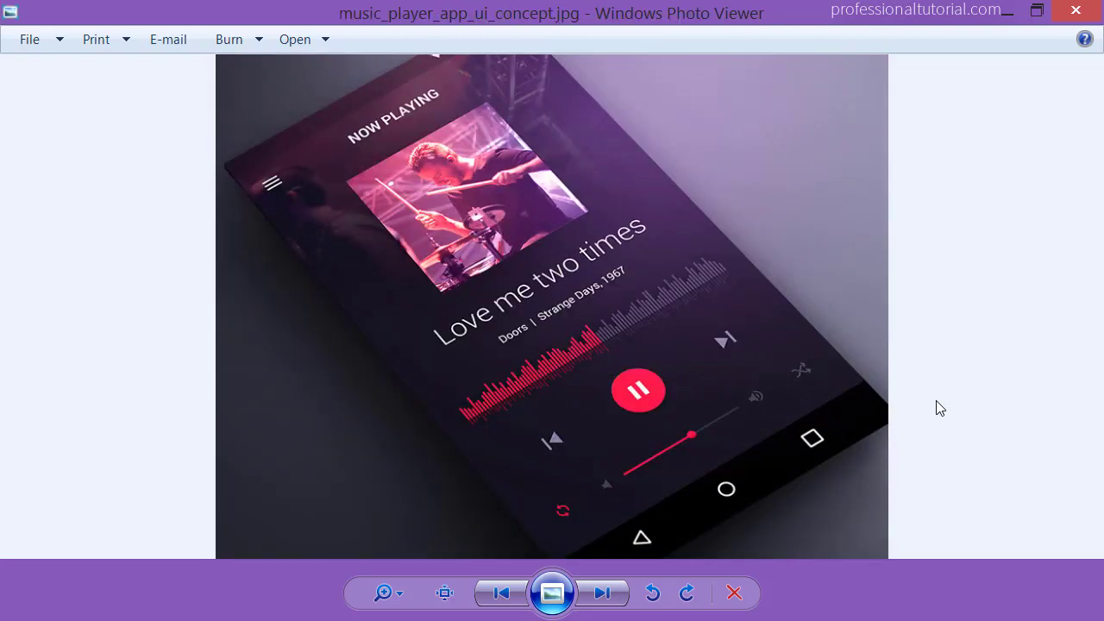
pyautogui.press('Right')
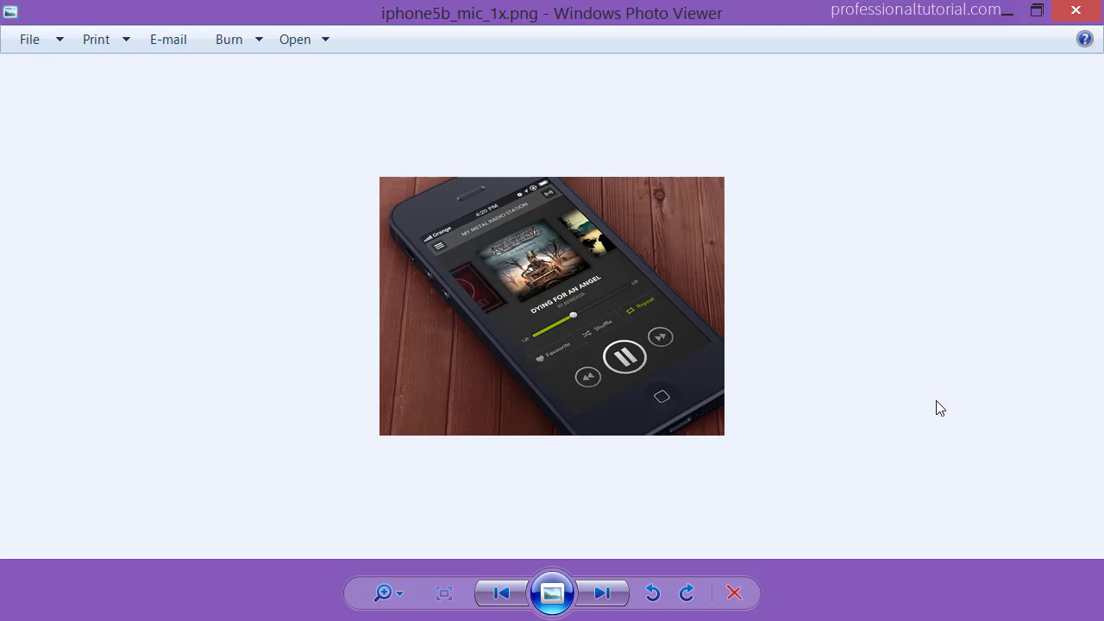
pyautogui.press('Right')
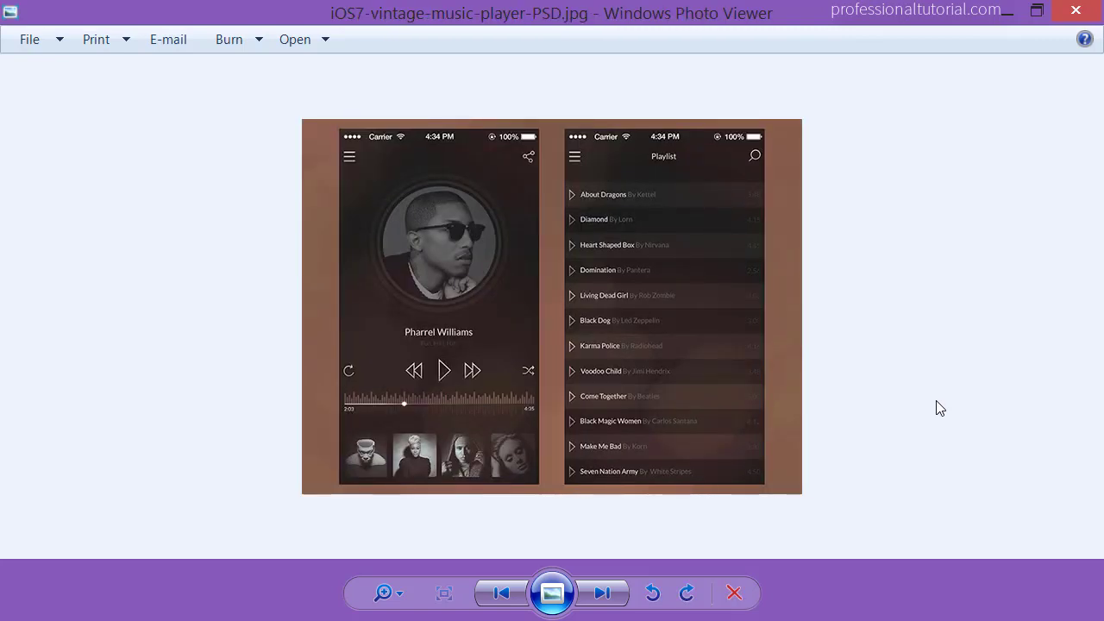
pyautogui.press('Right')
pyautogui.press('Right')
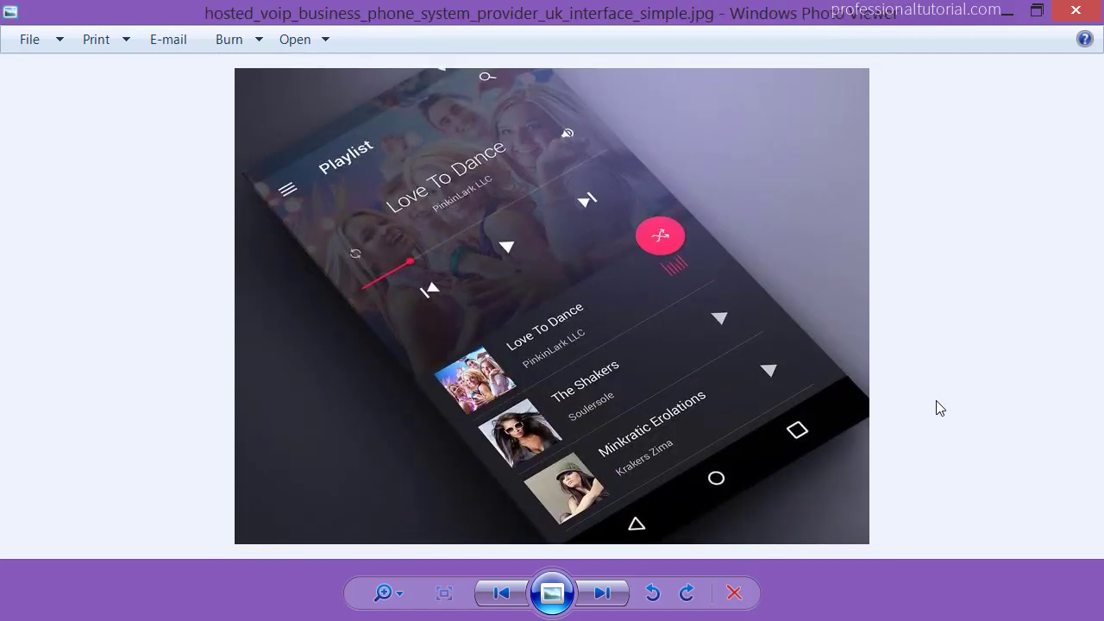
pyautogui.press('Right')
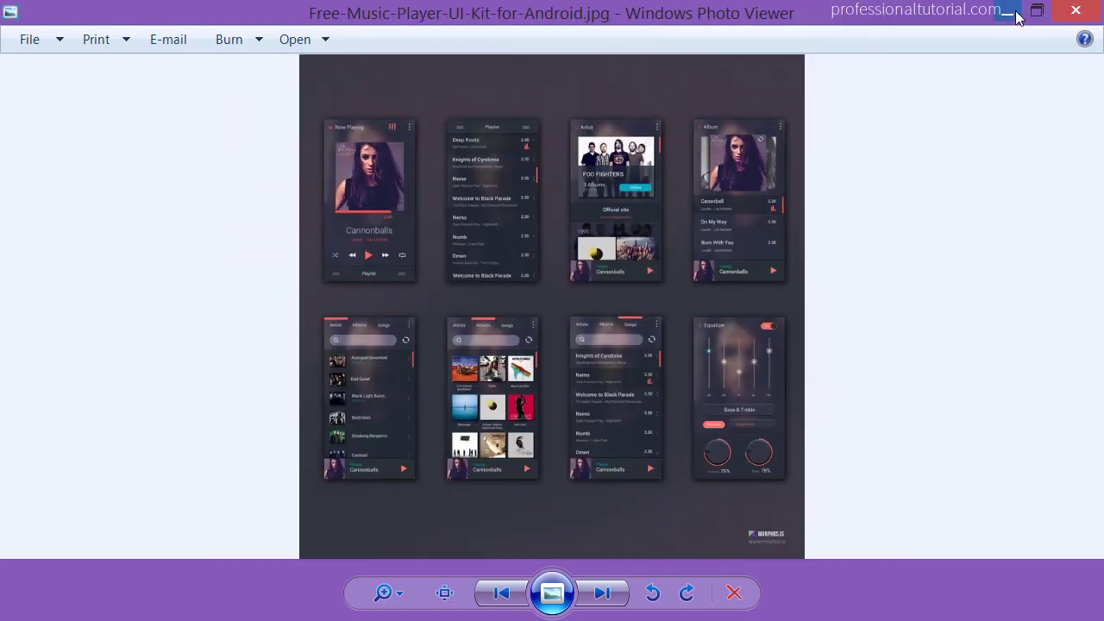
pyautogui.click(1075, 10)
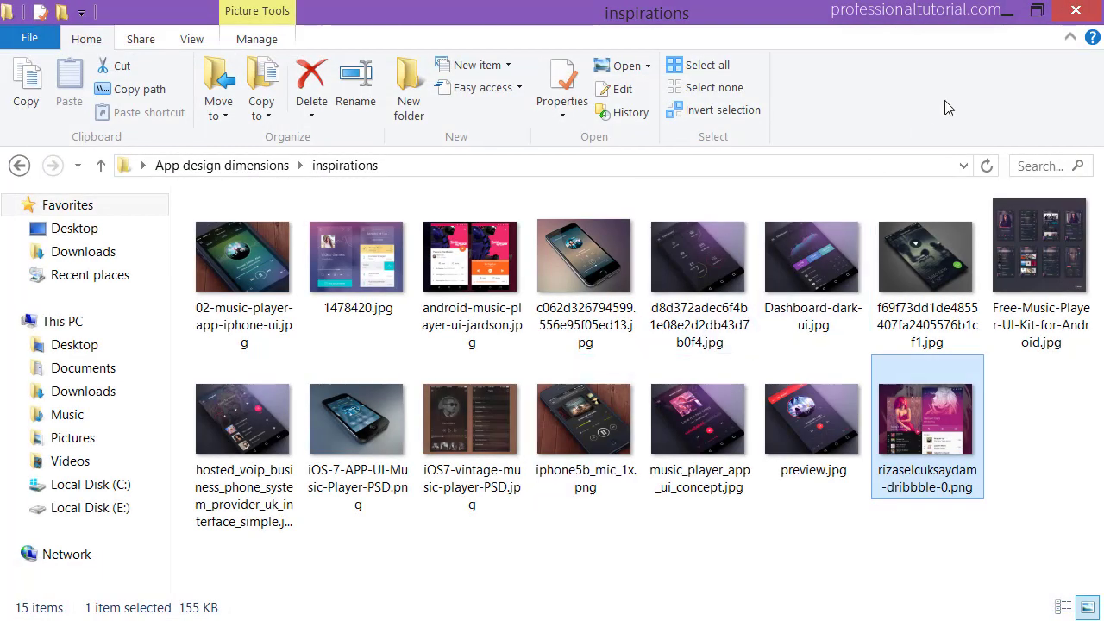
pyautogui.click(1006, 12)
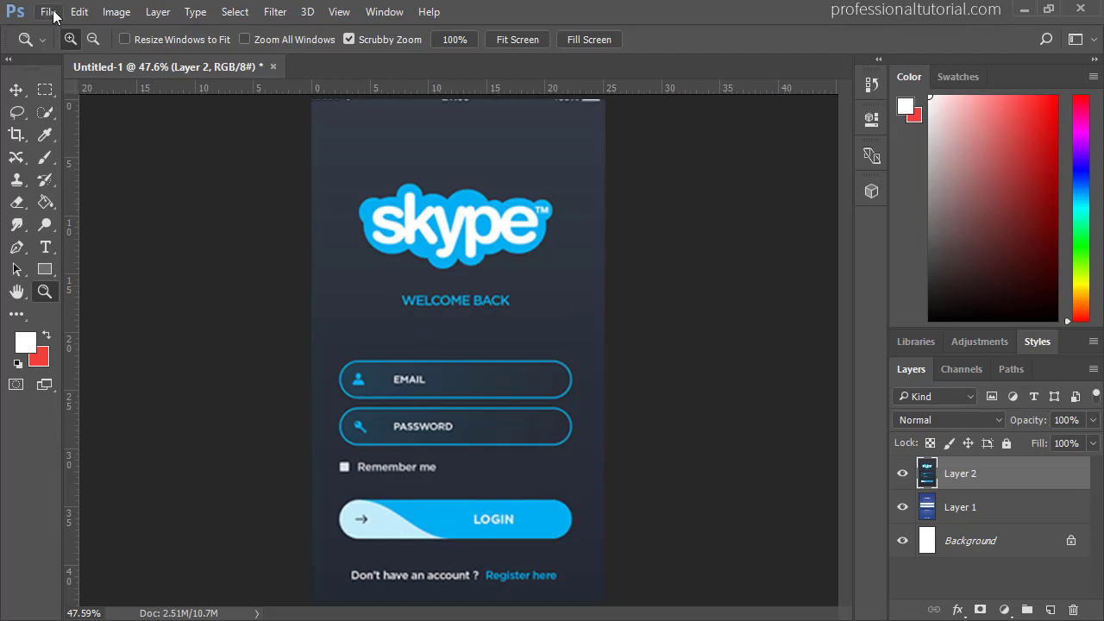
# Hide Layer 2's Skype mockup and start a new document on the Mobile presets.
pyautogui.click(902, 474)
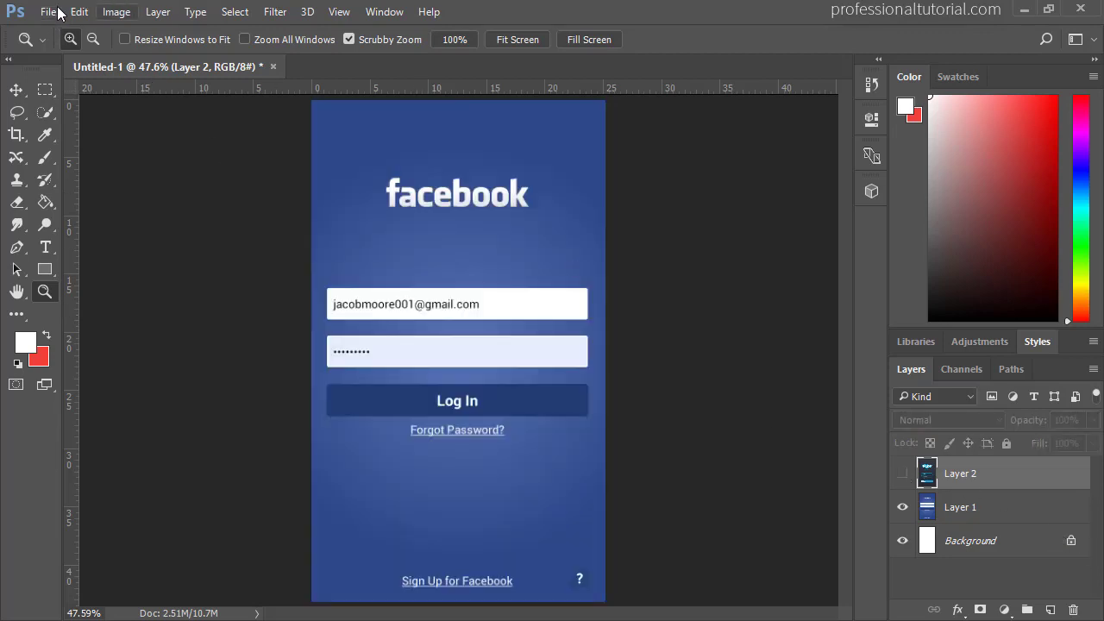
pyautogui.click(56, 13)
pyautogui.hotkey('ctrl', 'n')
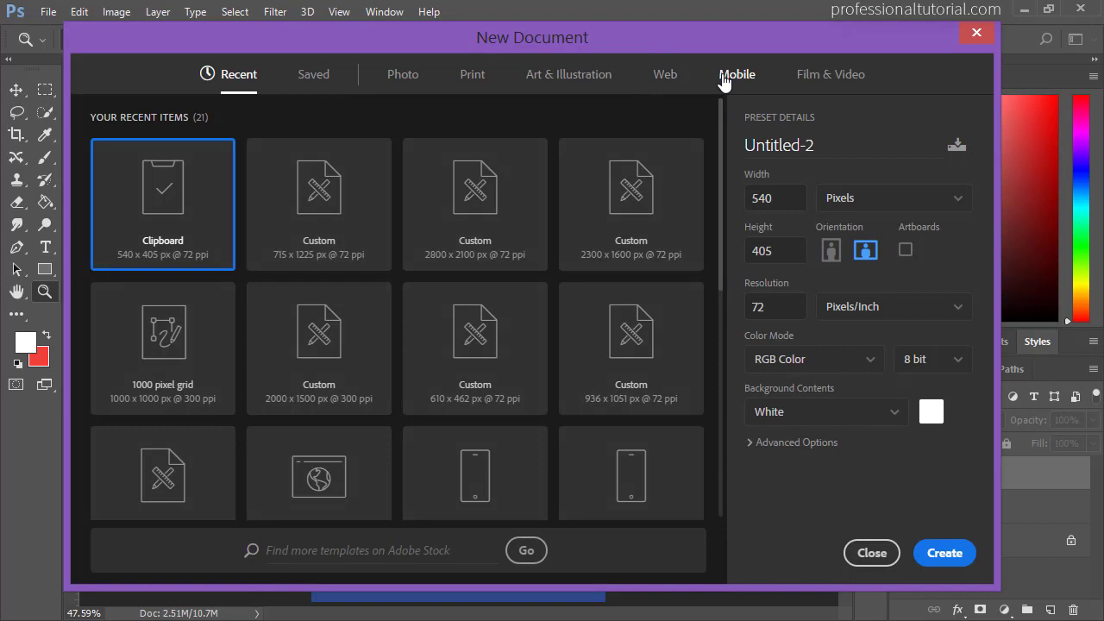
pyautogui.click(725, 76)
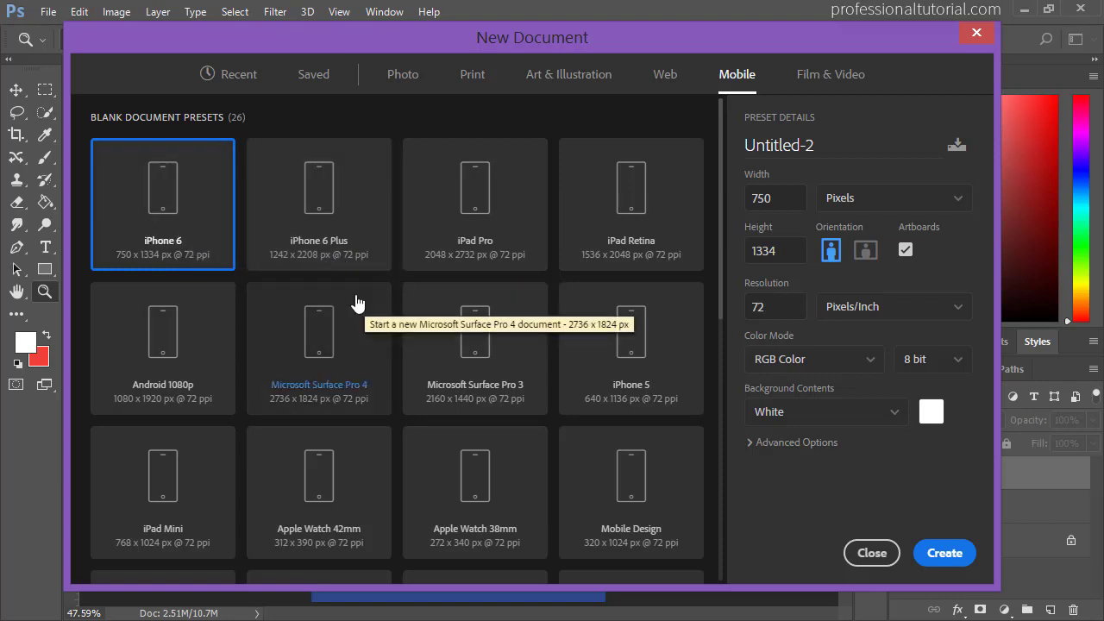
# Create a new 1242 x 2208 px document from the iPhone 6 Plus preset.
pyautogui.click(334, 212)
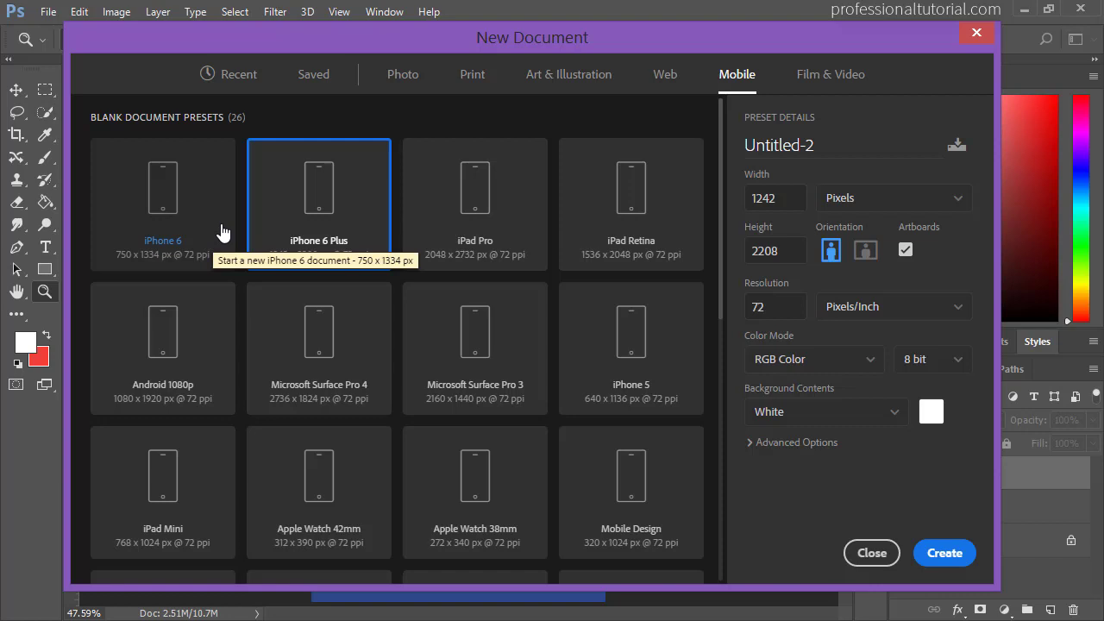
pyautogui.doubleClick(349, 201)
pyautogui.click(955, 556)
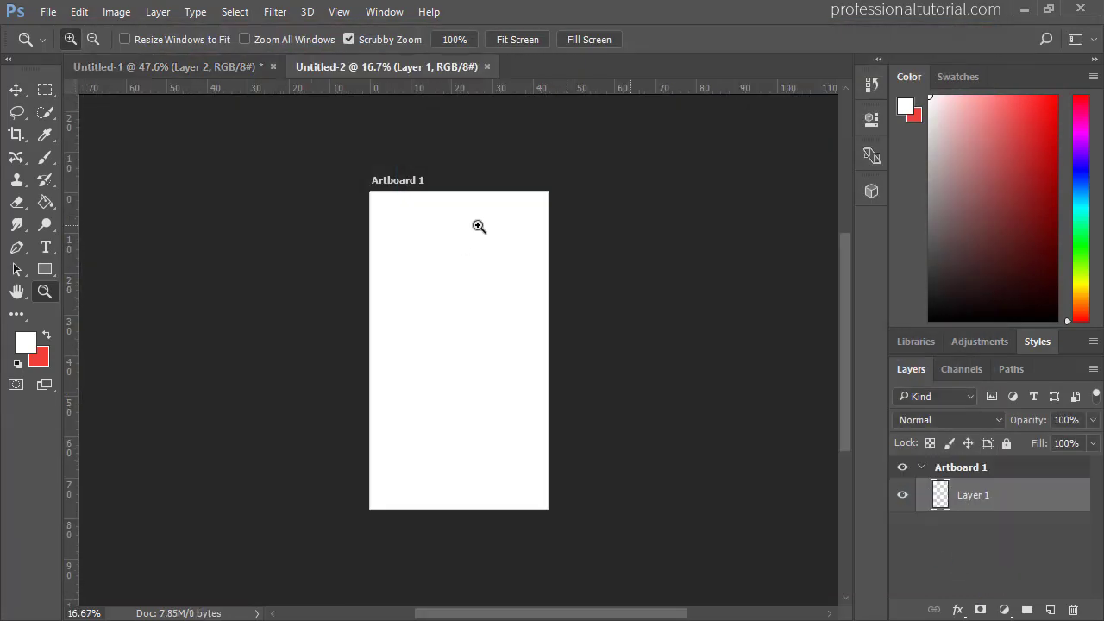
# Fit the new artboard to the window and bring up the Gradient/Paint Bucket flyout.
pyautogui.click(479, 226)
pyautogui.scroll(-1, 480, 289)
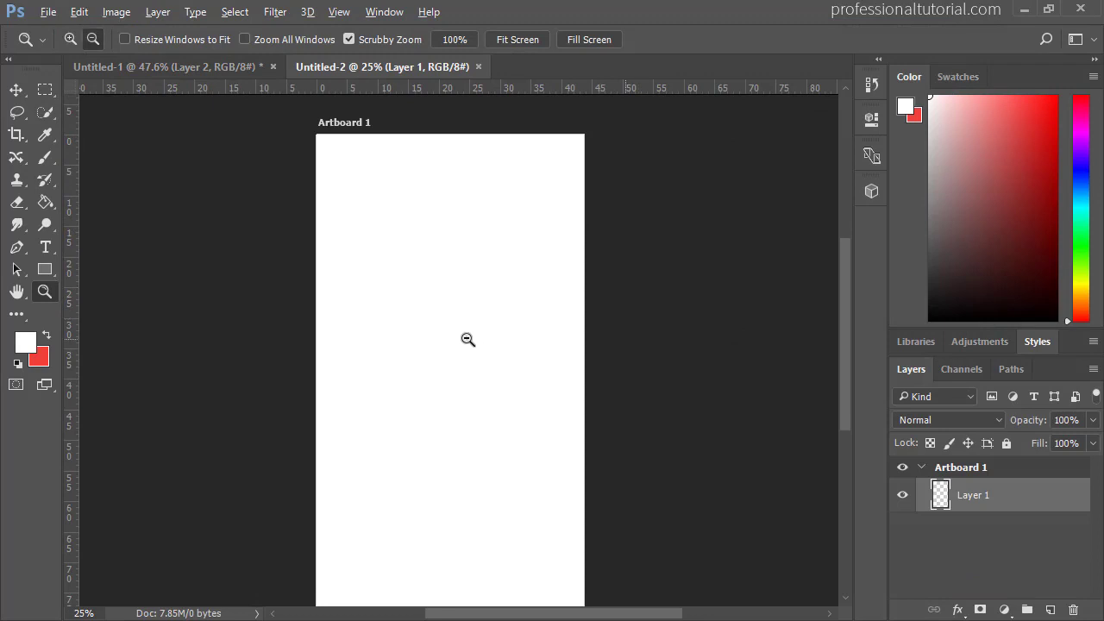
pyautogui.keyDown('alt'); pyautogui.click(466, 338); pyautogui.keyUp('alt')
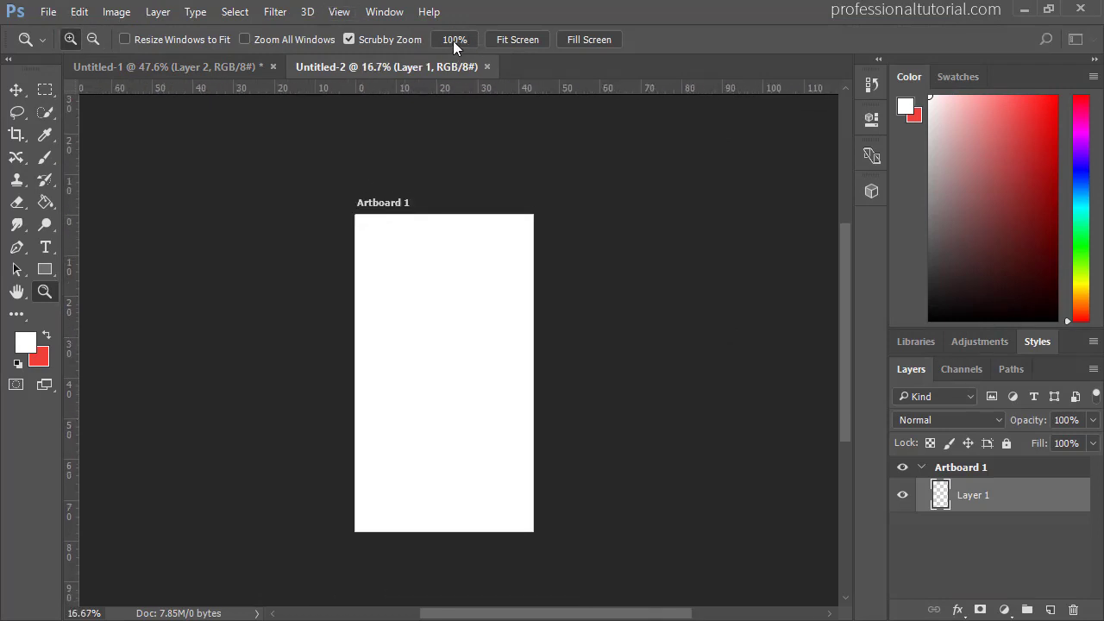
pyautogui.click(527, 40)
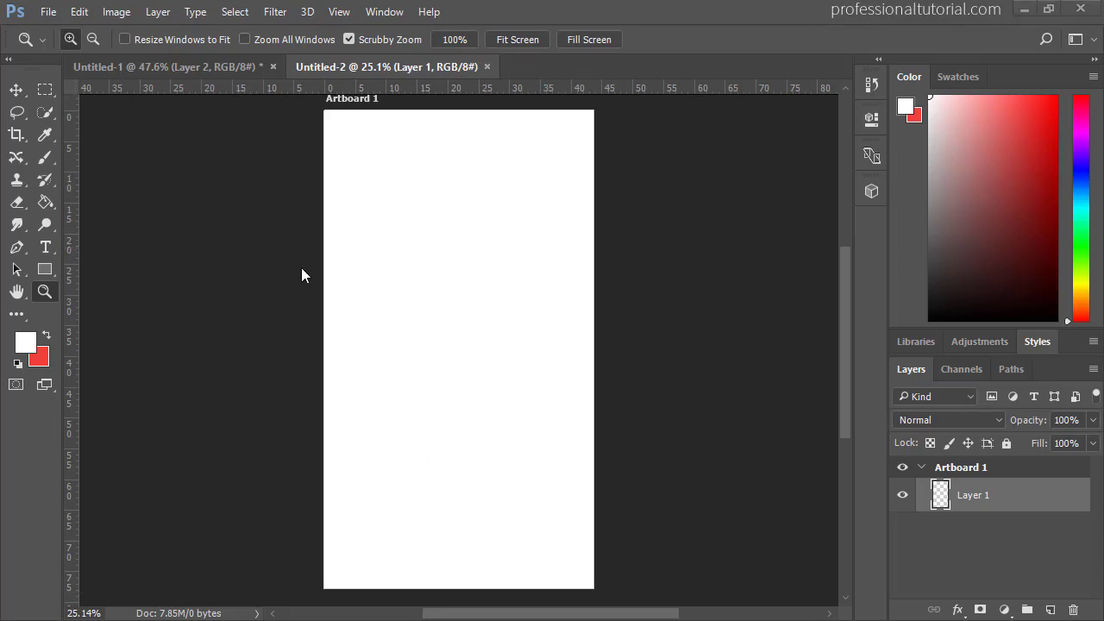
pyautogui.click(44, 202)
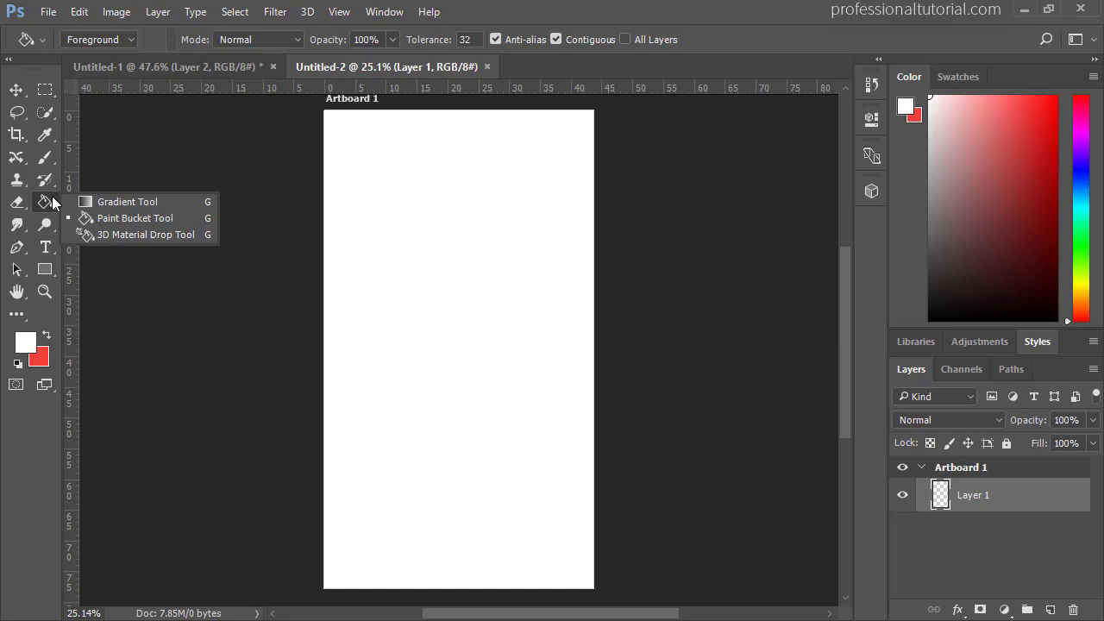
# Choose the Gradient tool and set the gradient's right stop to dark blue #1139ba.
pyautogui.click(122, 201)
pyautogui.click(102, 38)
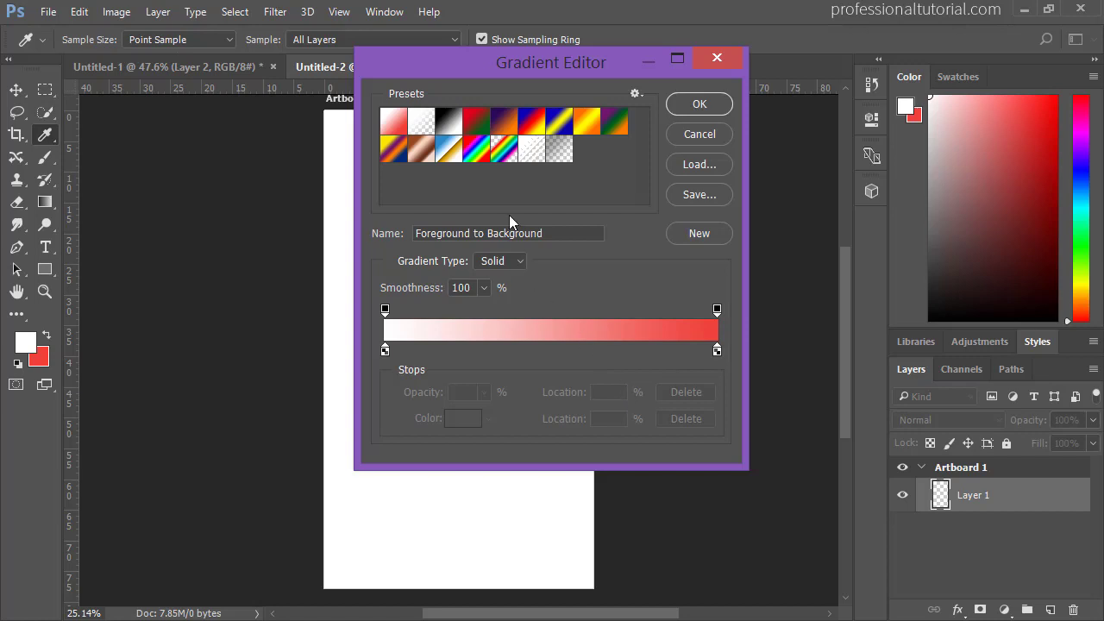
pyautogui.doubleClick(717, 352)
pyautogui.click(565, 234)
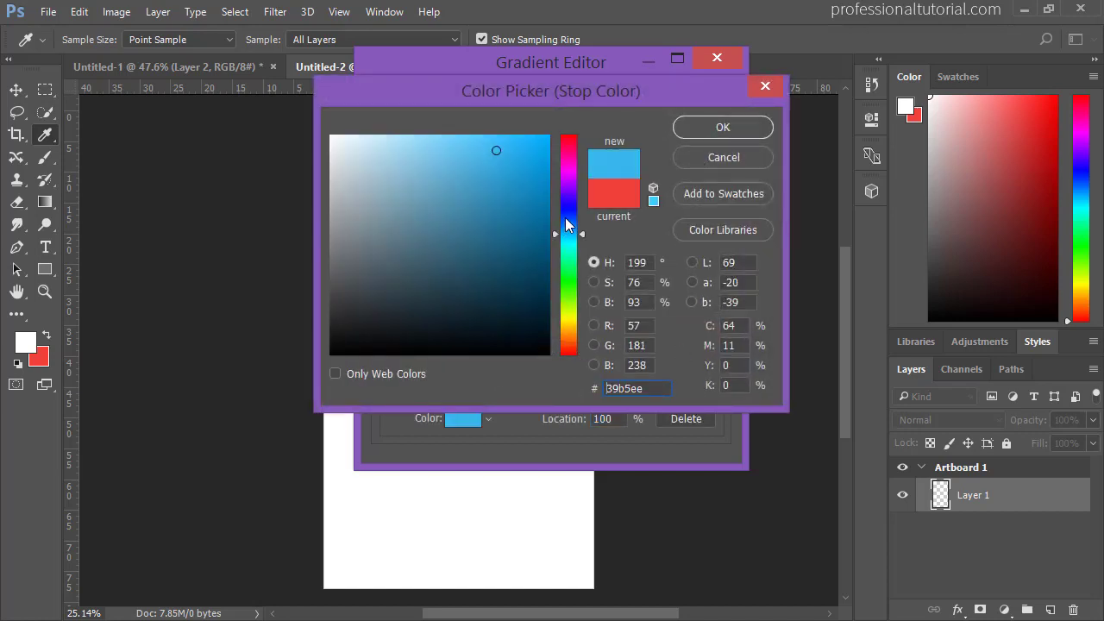
pyautogui.click(530, 194)
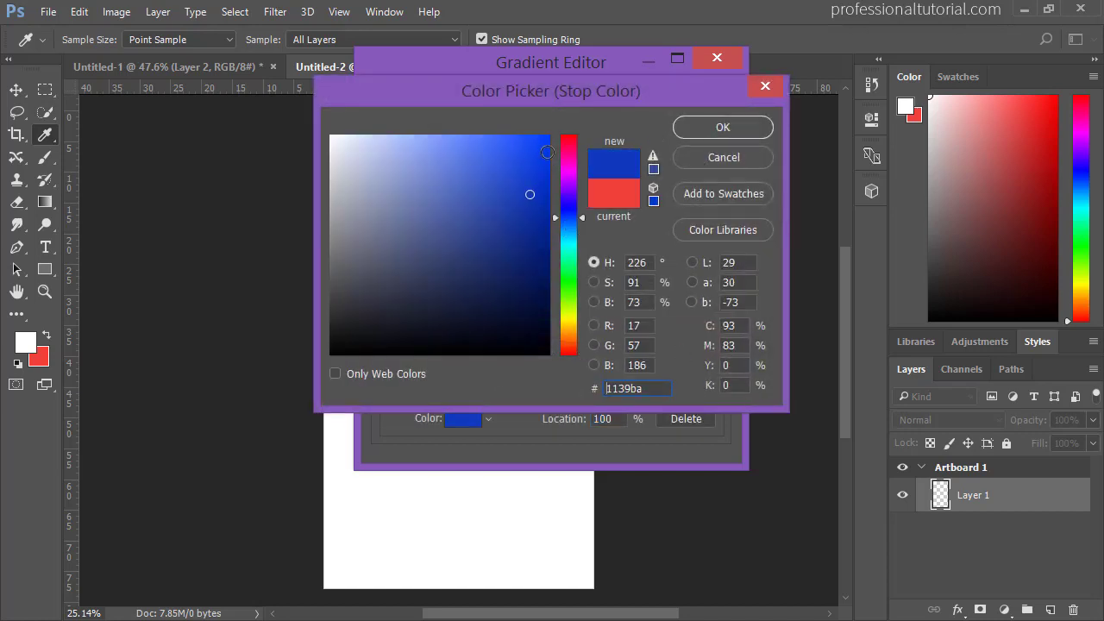
pyautogui.click(547, 151)
pyautogui.click(696, 129)
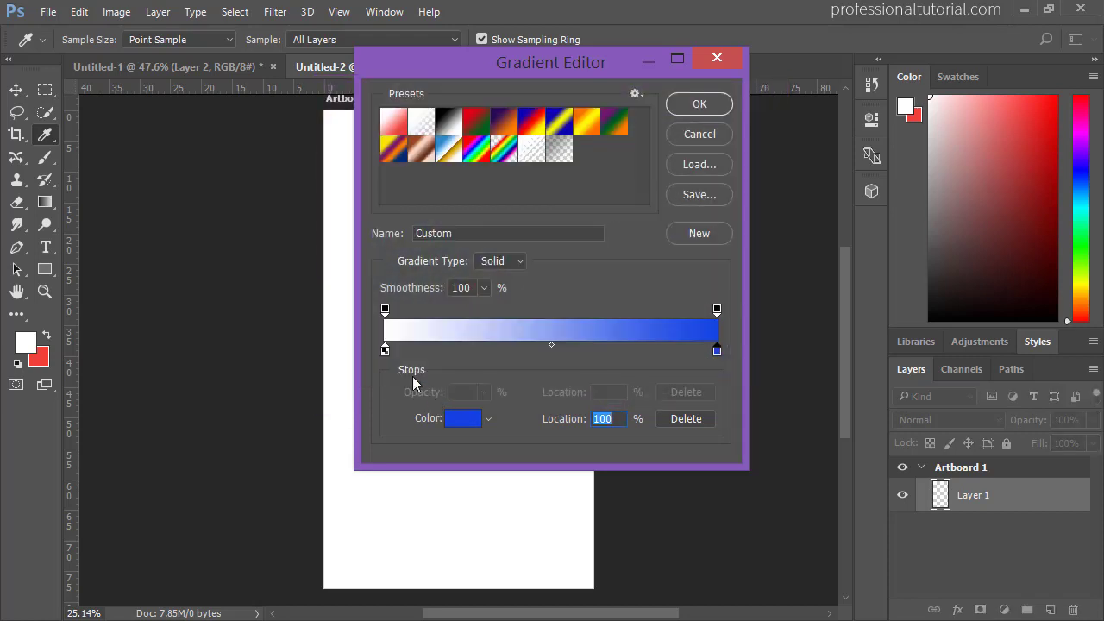
# Set the left gradient stop to medium blue #3f83f3 and accept the new gradient.
pyautogui.doubleClick(385, 351)
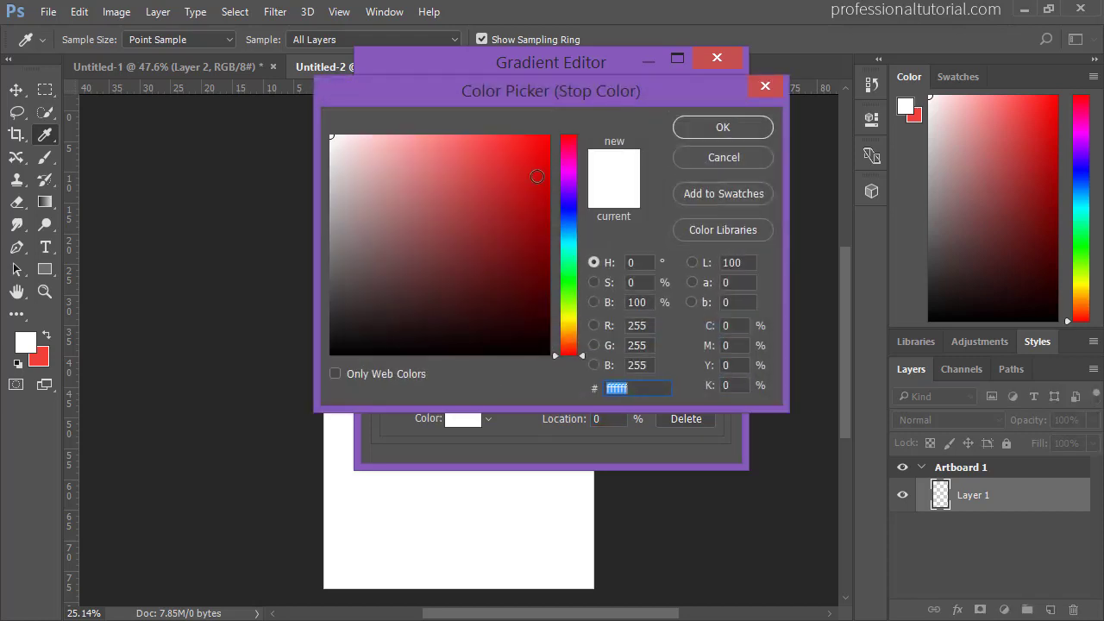
pyautogui.click(569, 223)
pyautogui.click(492, 145)
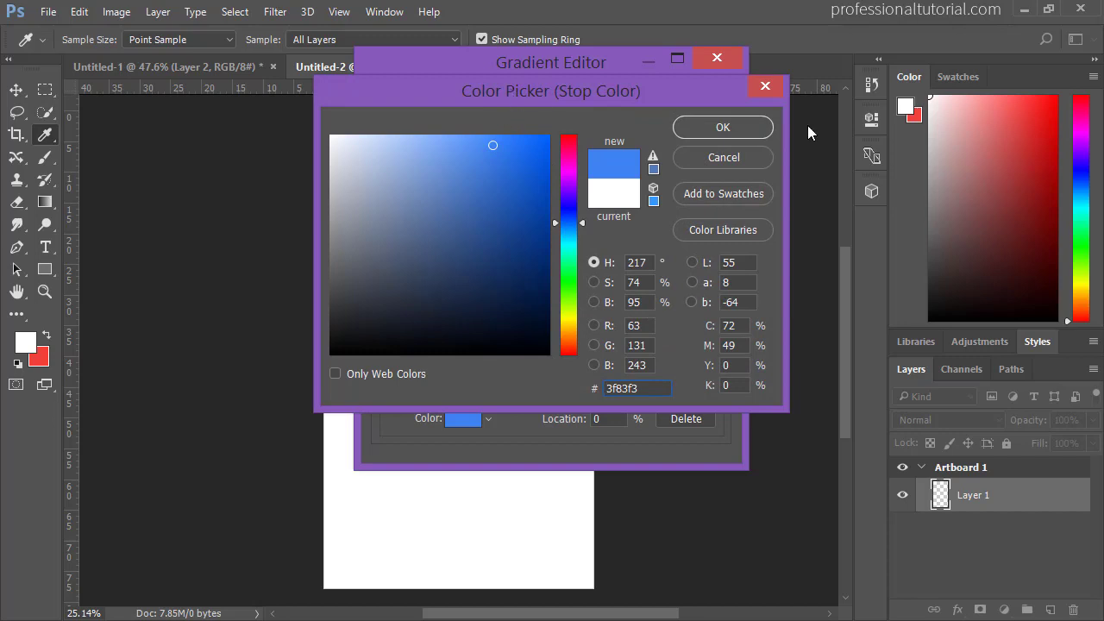
pyautogui.moveTo(501, 89); pyautogui.dragTo(832, 408)
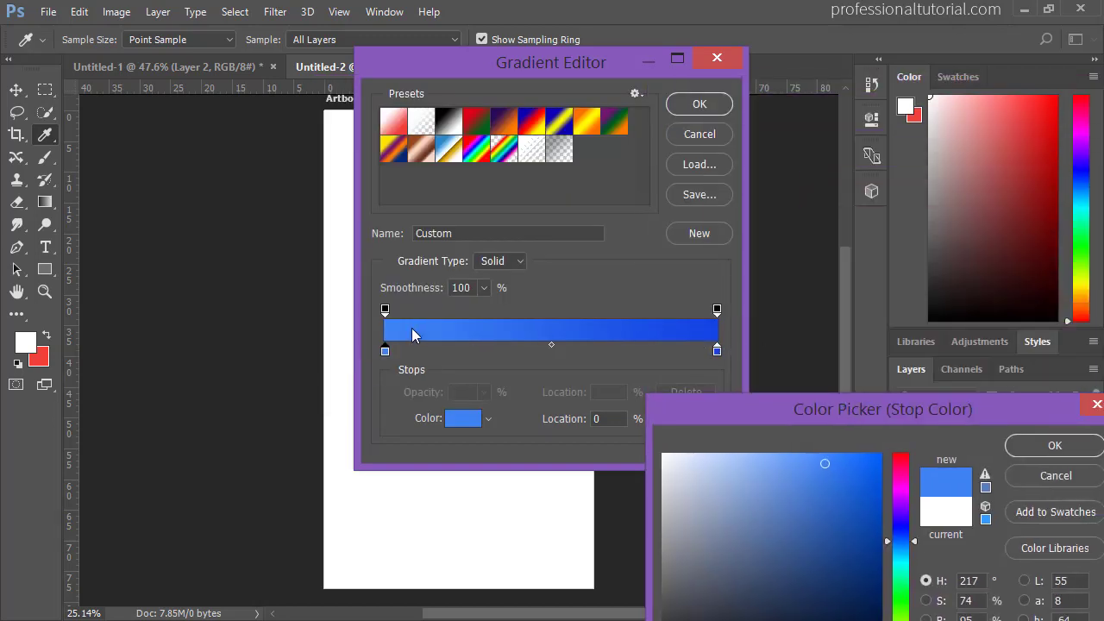
pyautogui.moveTo(866, 410); pyautogui.dragTo(276, 153)
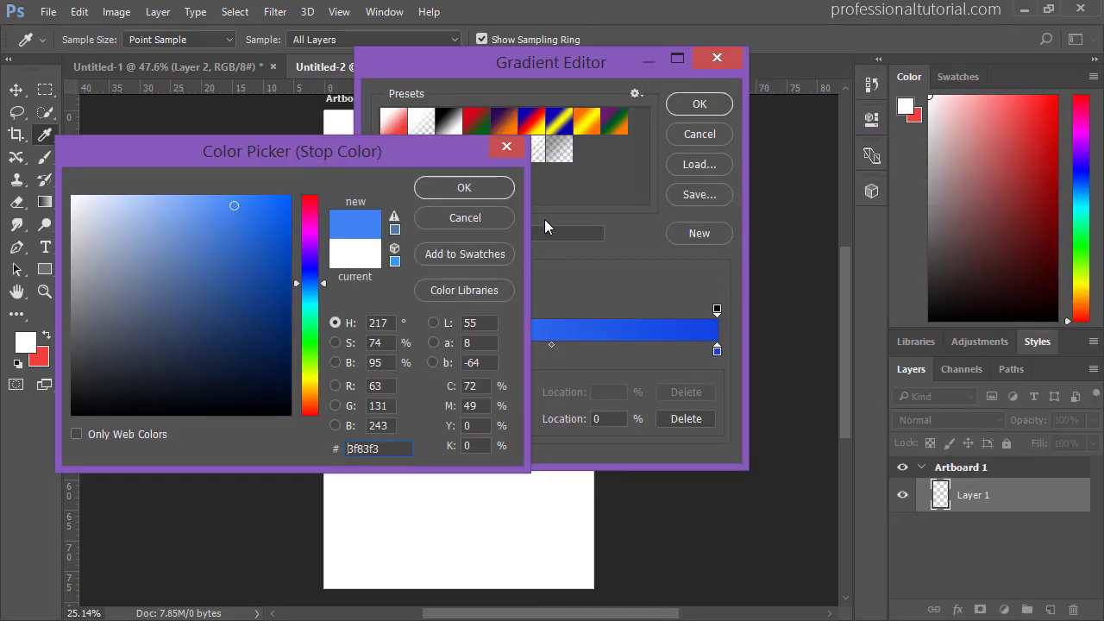
pyautogui.click(484, 188)
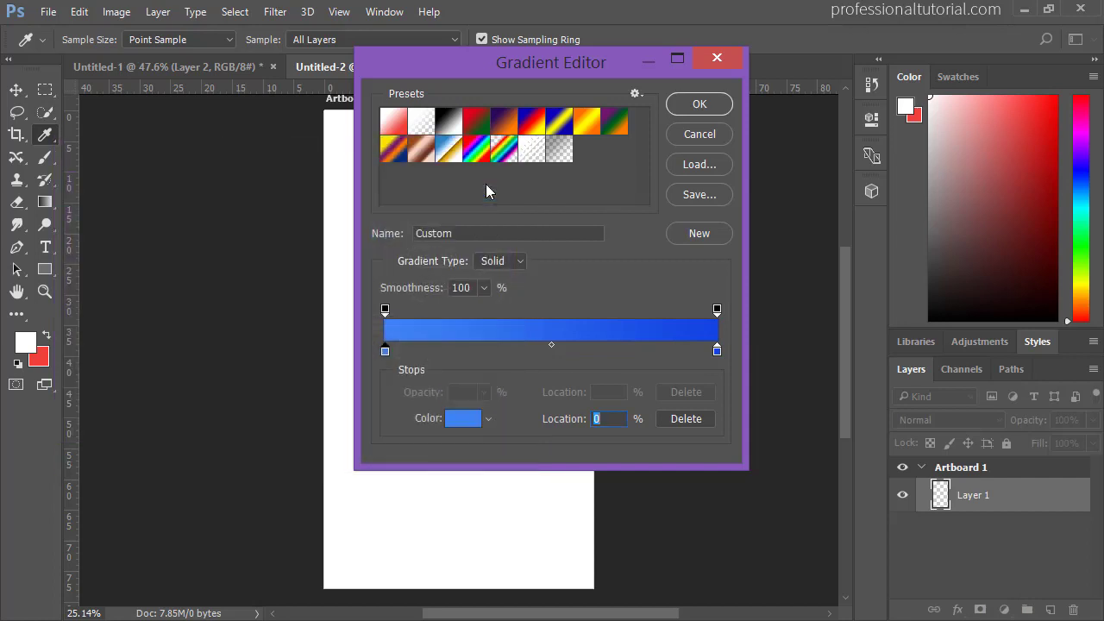
pyautogui.click(699, 104)
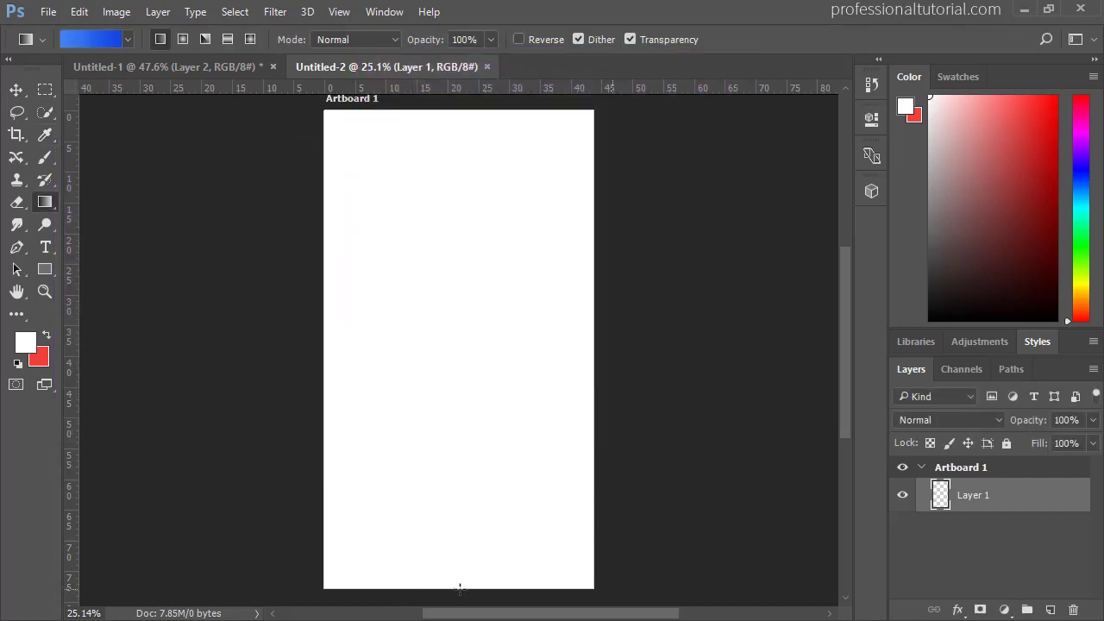
# Fill the artboard with the linear blue gradient from bottom to top, then view Untitled-1 for reference.
pyautogui.moveTo(458, 588); pyautogui.dragTo(470, 124)
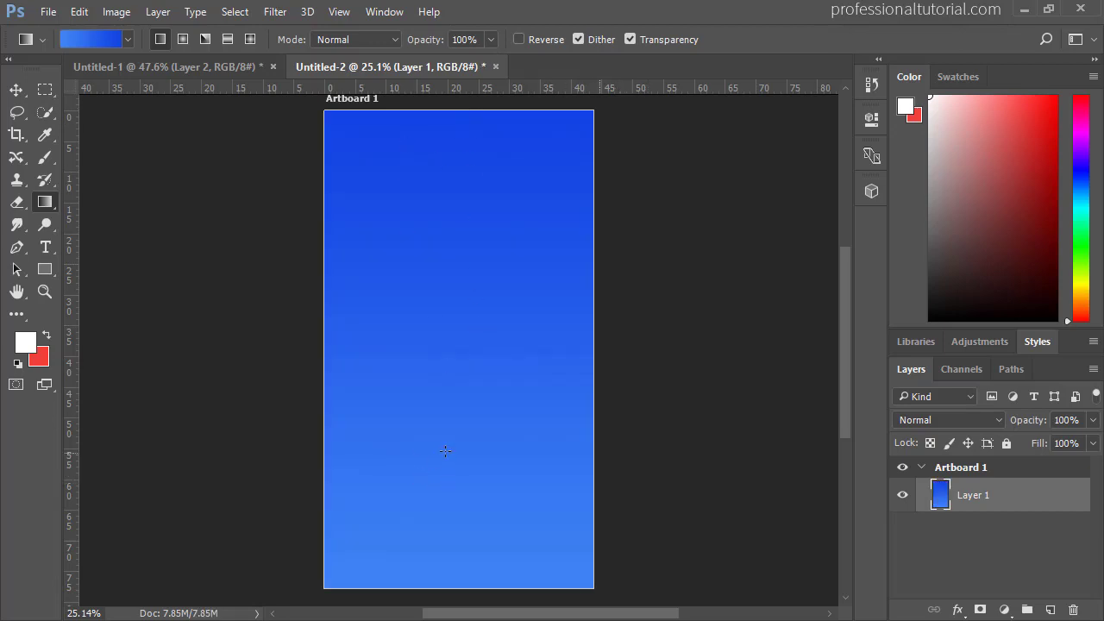
pyautogui.click(217, 68)
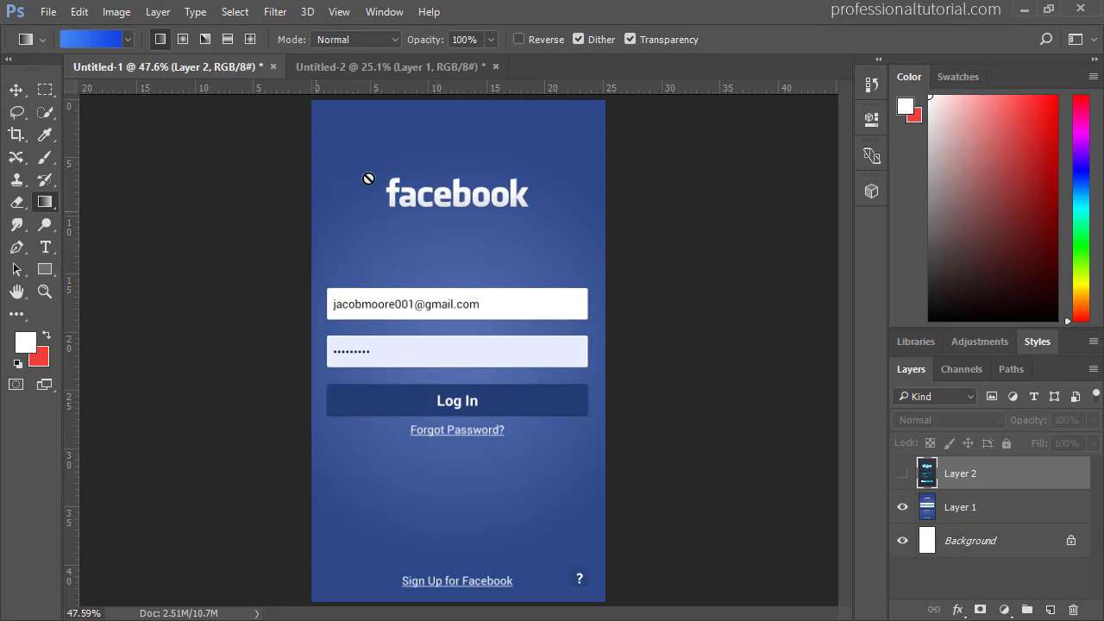
# Return to the Untitled-2 document with the blue gradient artboard.
pyautogui.click(373, 64)
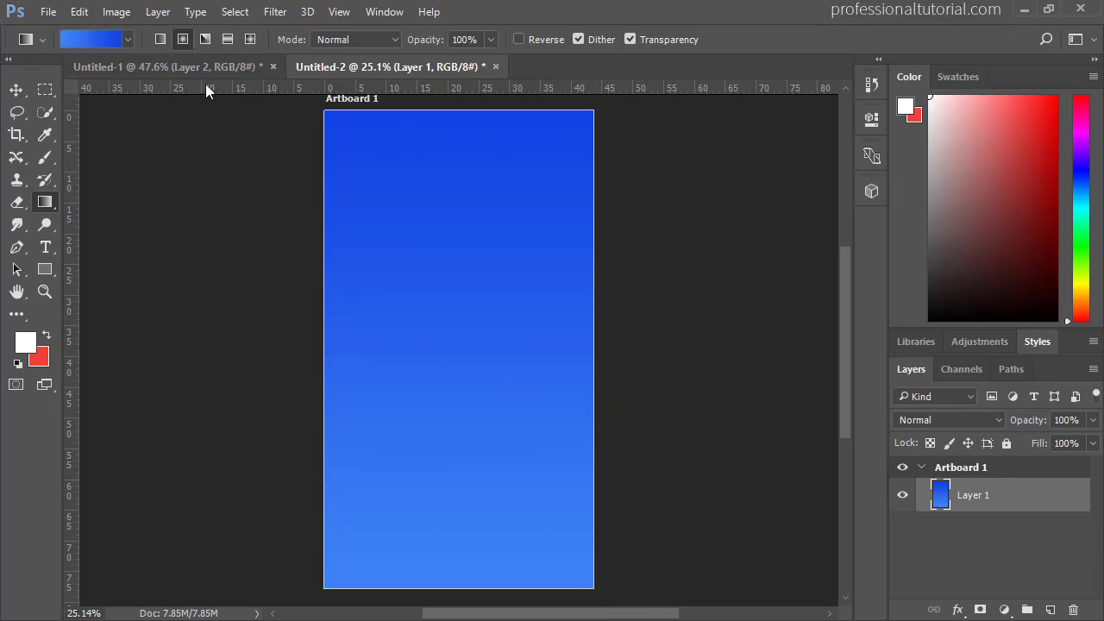
# Redraw the background as a radial blue glow centred slightly low, then switch to Chrome.
pyautogui.moveTo(462, 352); pyautogui.dragTo(465, 112)
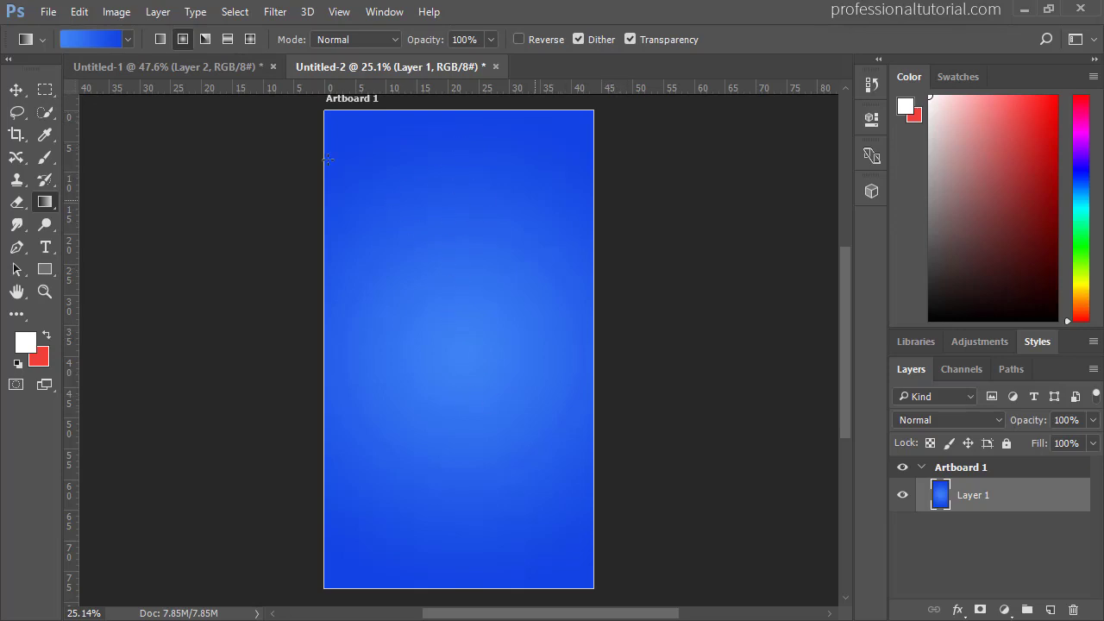
pyautogui.click(215, 69)
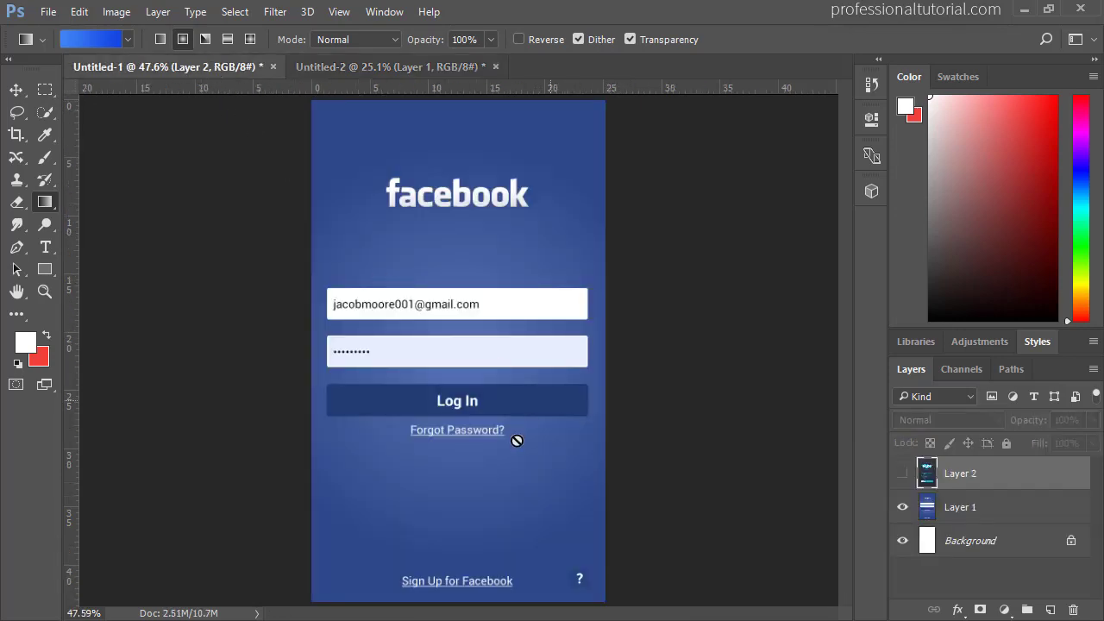
pyautogui.click(328, 69)
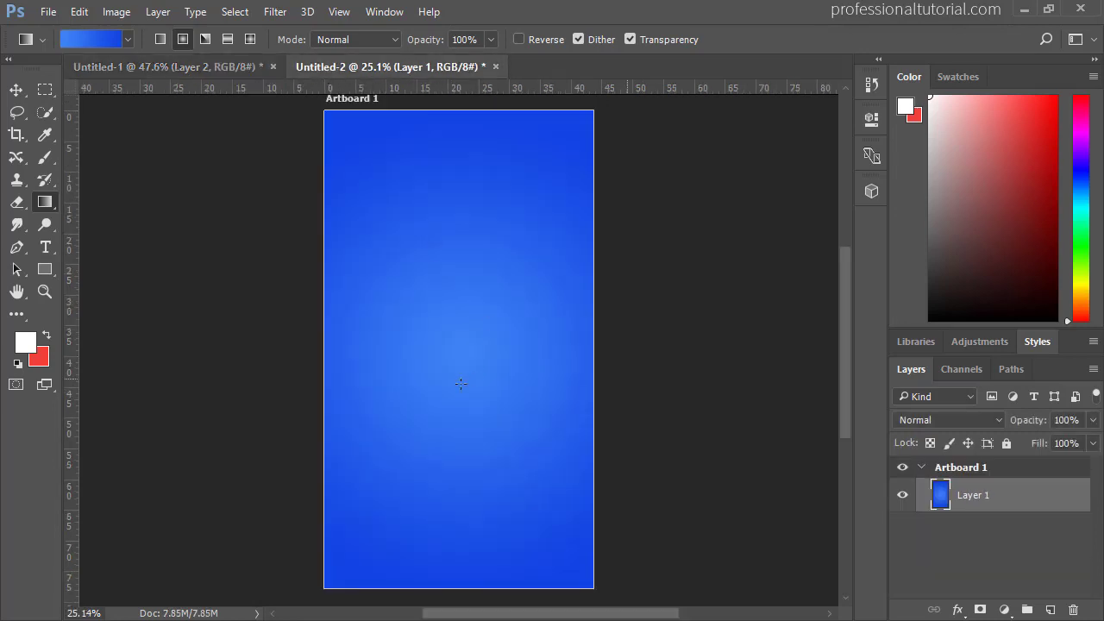
pyautogui.moveTo(457, 369); pyautogui.dragTo(457, 113)
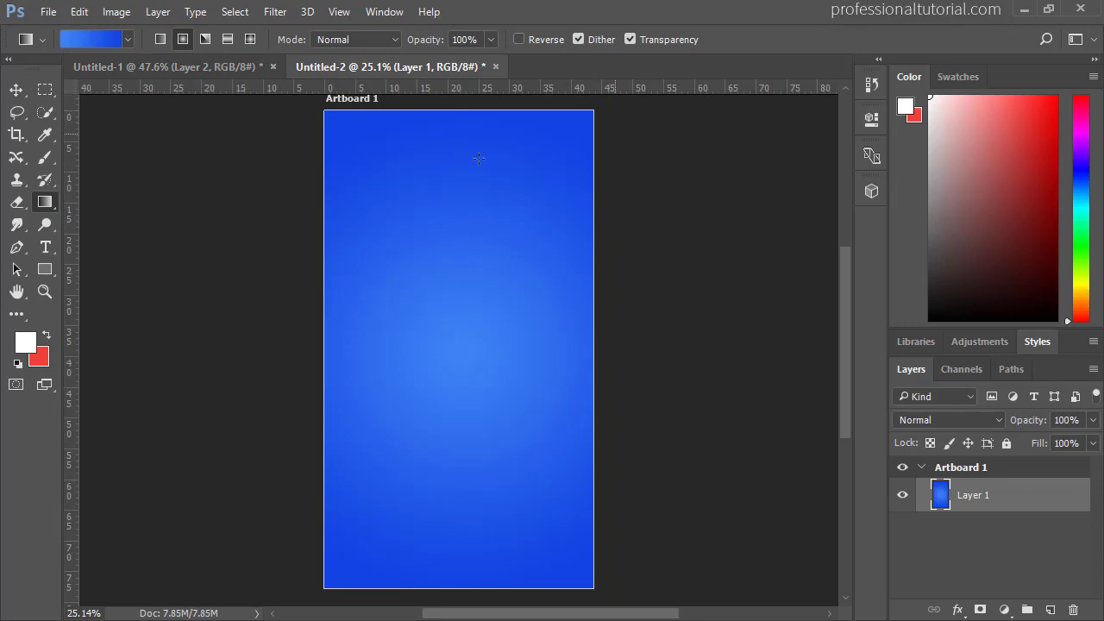
pyautogui.click(14, 89)
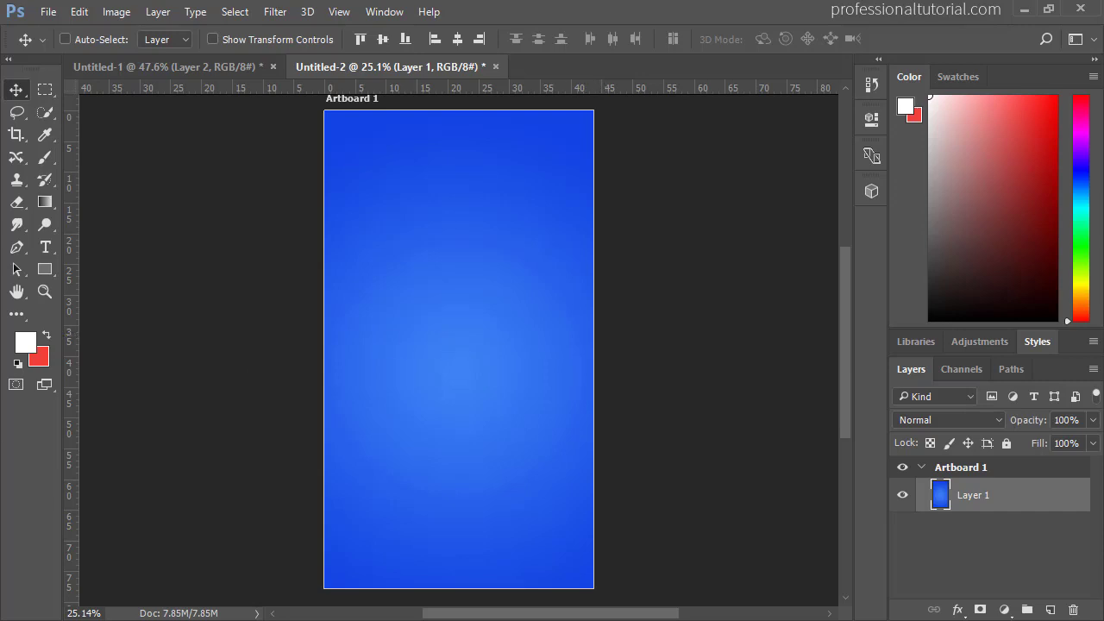
pyautogui.click(1025, 9)
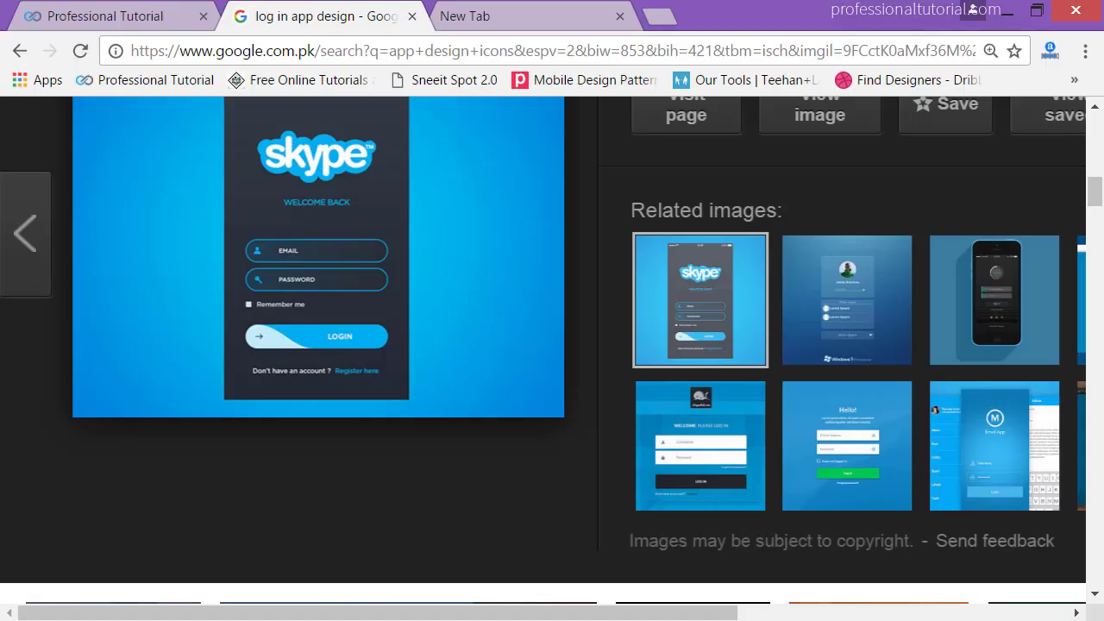
# Search Google for "background images" in a new tab.
pyautogui.click(515, 17)
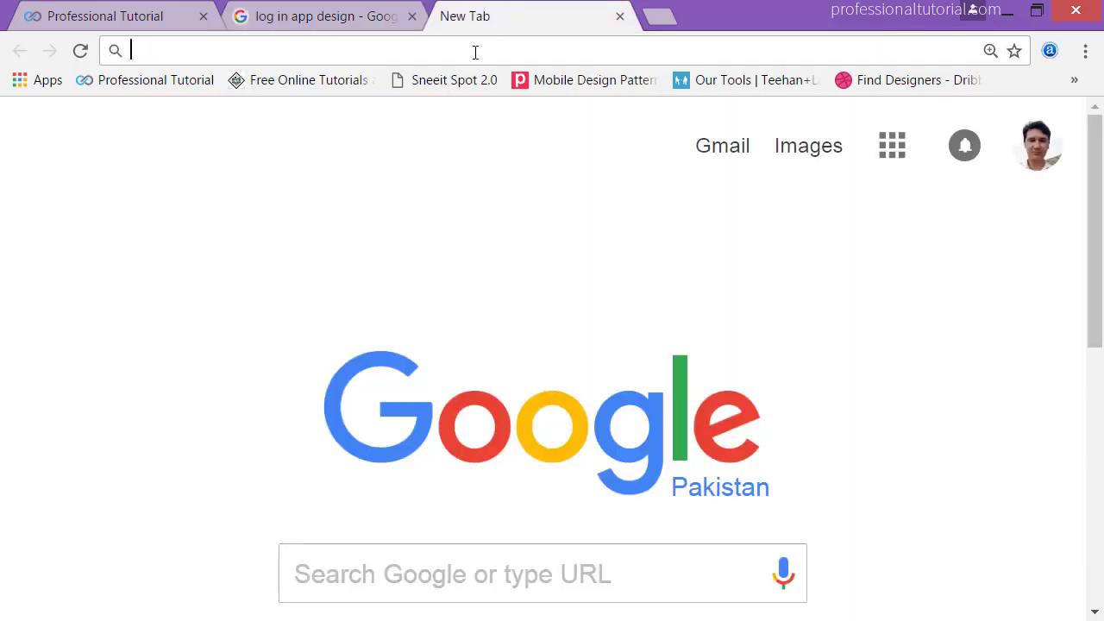
pyautogui.write('ba')
pyautogui.press('Delete')
pyautogui.press('BackSpace')
pyautogui.write('c')
pyautogui.press('BackSpace')
pyautogui.write('ac')
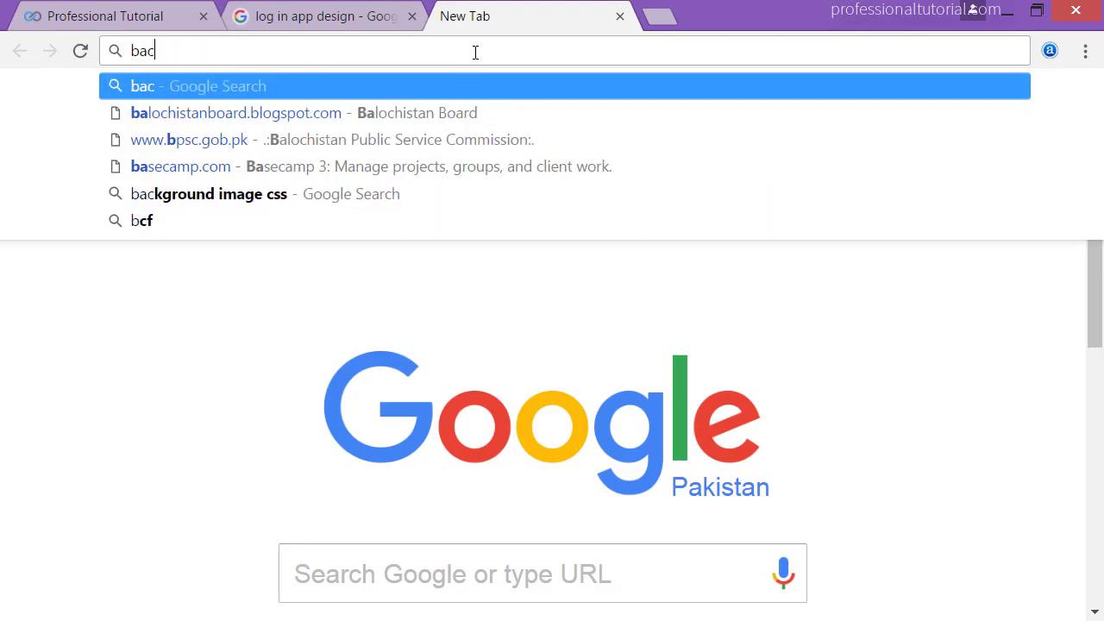
pyautogui.write('kground image')
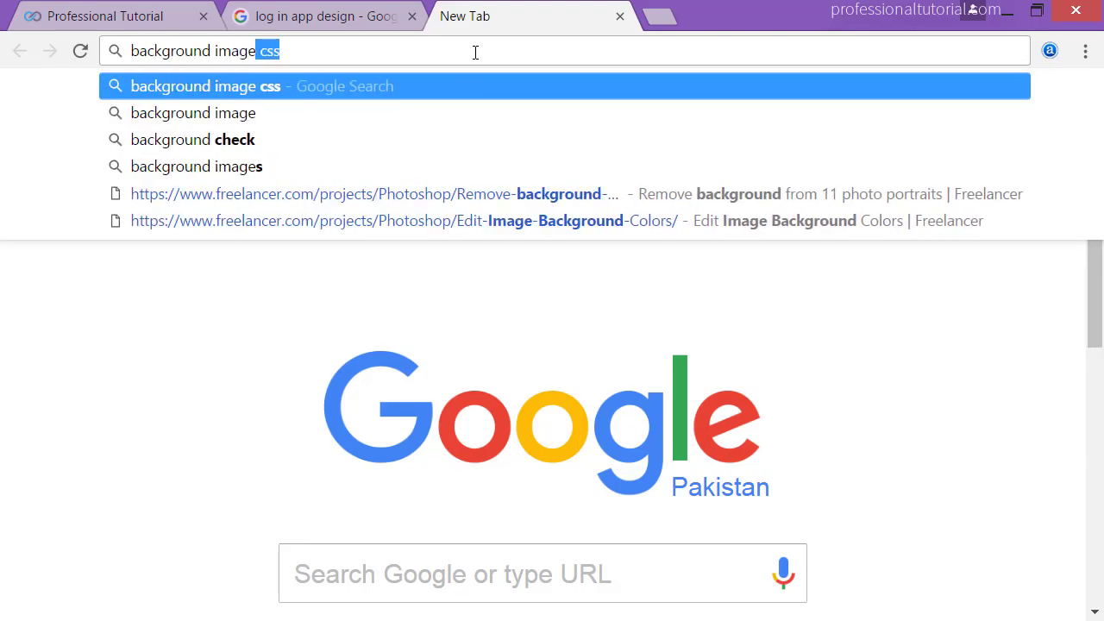
pyautogui.write('s')
pyautogui.press('Return')
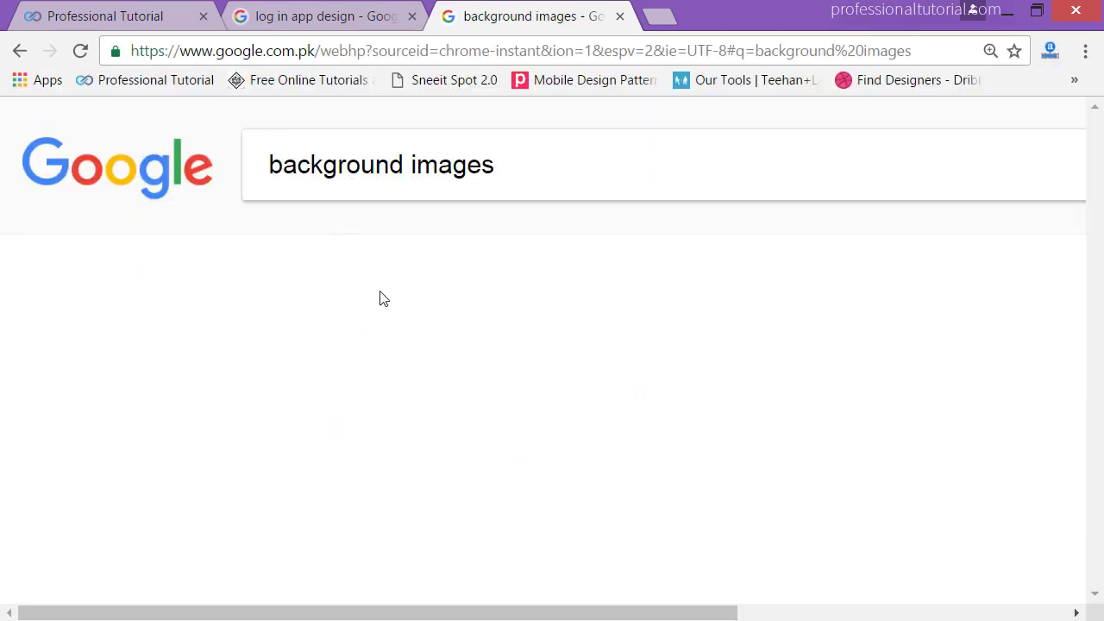
# Show only image results and set the page zoom to 125%.
pyautogui.click(387, 254)
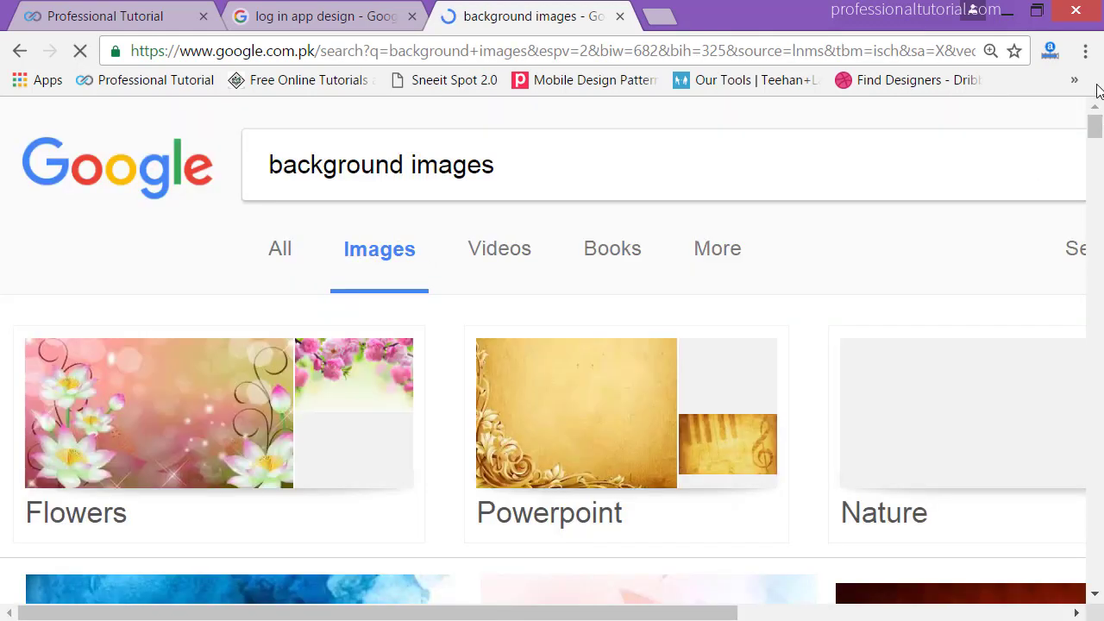
pyautogui.click(1085, 51)
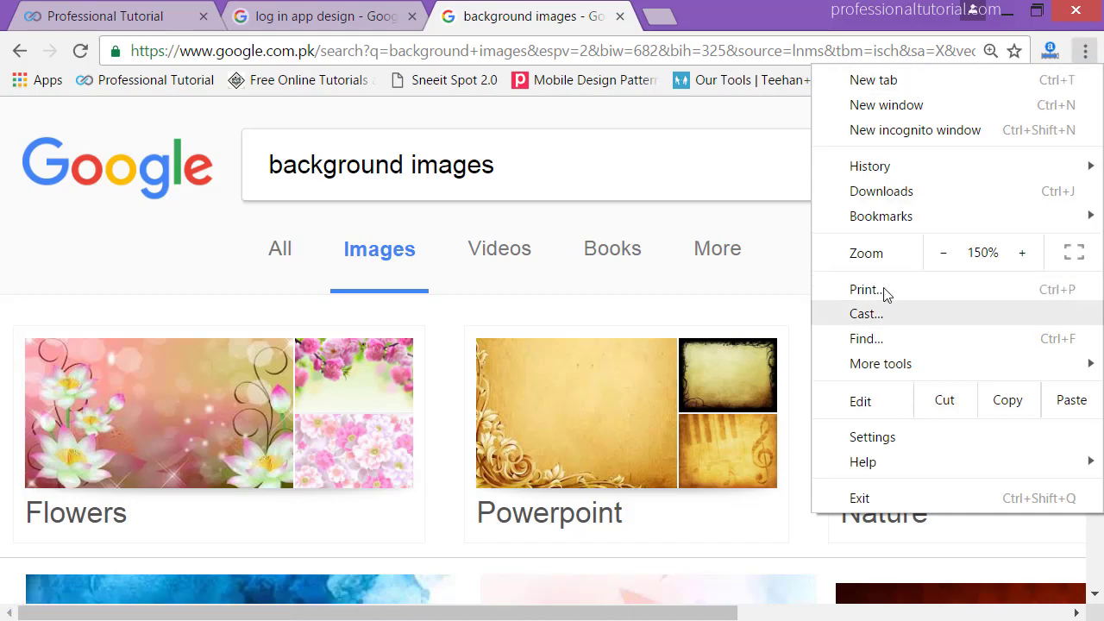
pyautogui.click(943, 254)
pyautogui.click(505, 11)
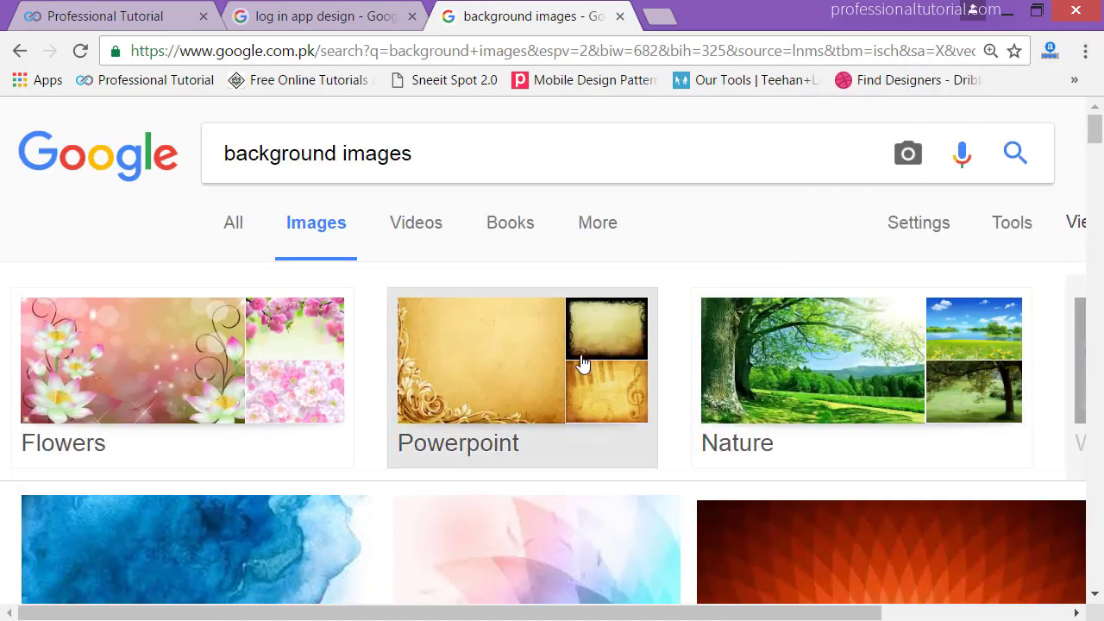
pyautogui.scroll(-2, 584, 364)
pyautogui.scroll(-3, 584, 363)
pyautogui.scroll(5, 585, 363)
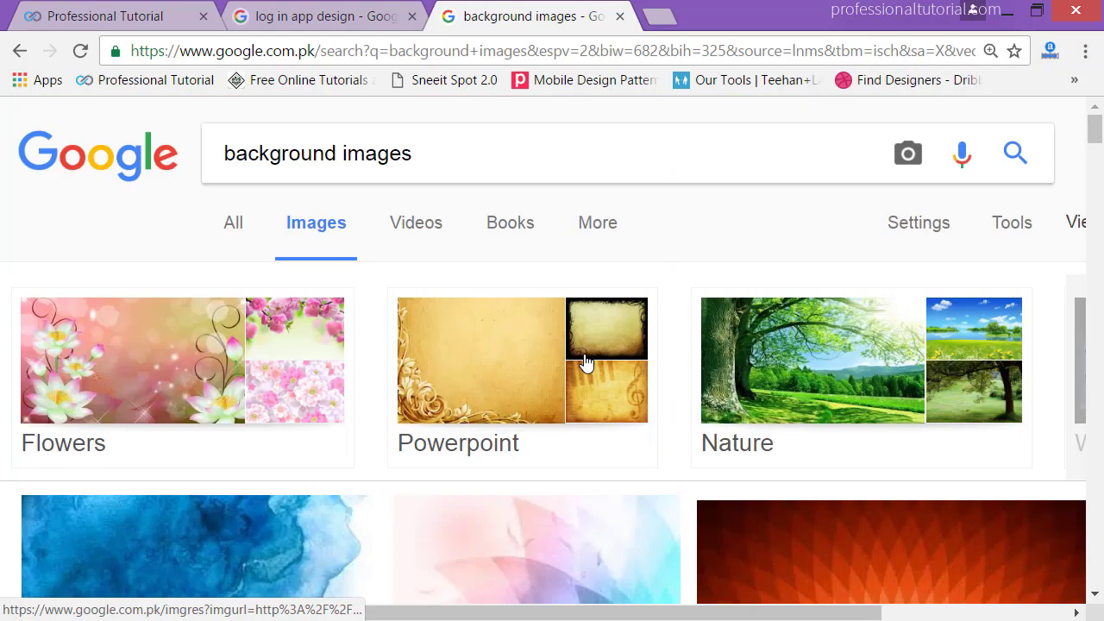
# Refine the image results with the Nature, Hd and Green suggestion cards.
pyautogui.click(831, 347)
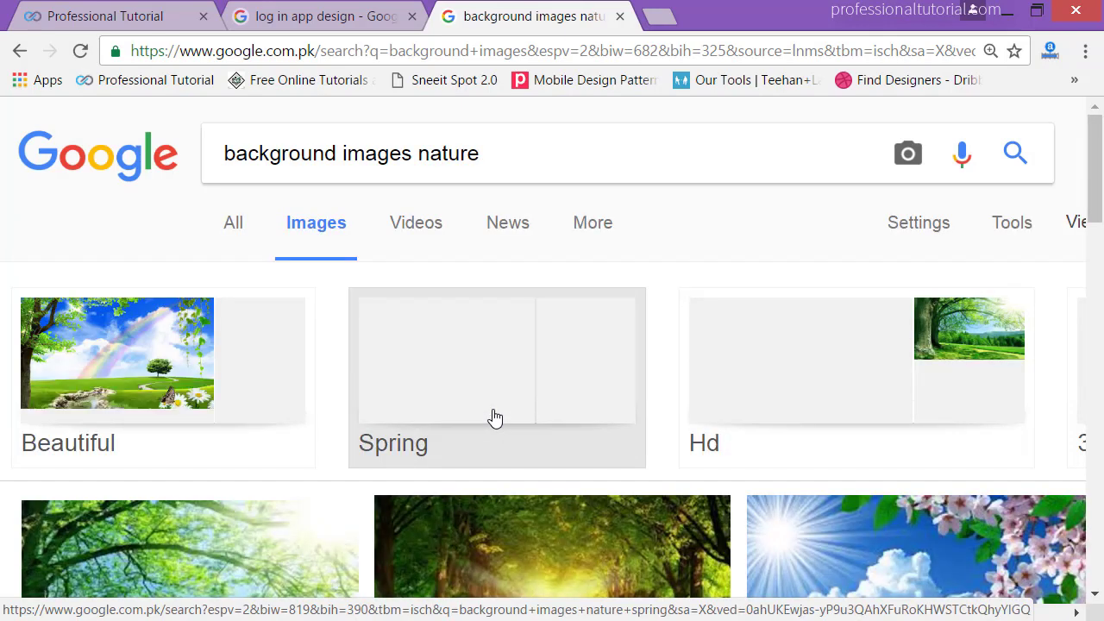
pyautogui.scroll(-1, 494, 418)
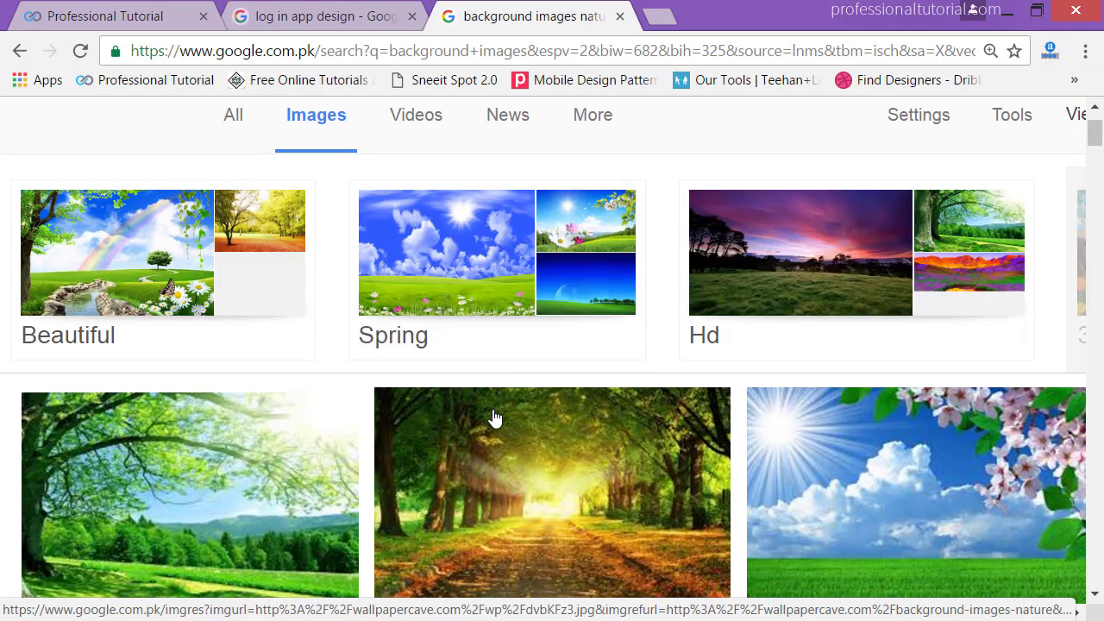
pyautogui.scroll(-1, 494, 419)
pyautogui.scroll(-1, 494, 418)
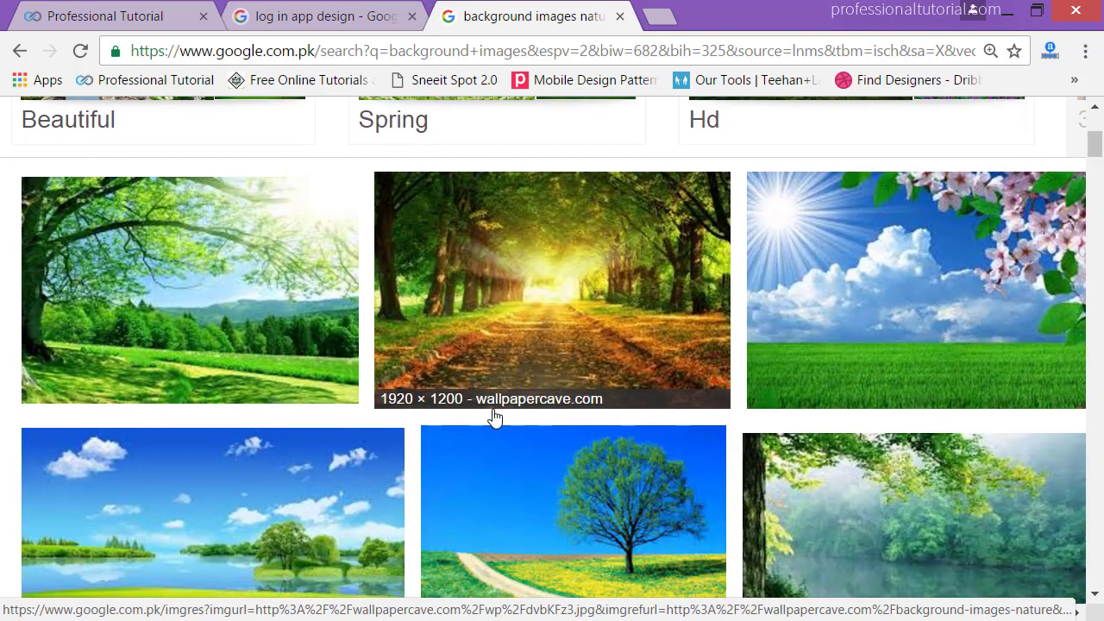
pyautogui.scroll(3, 494, 418)
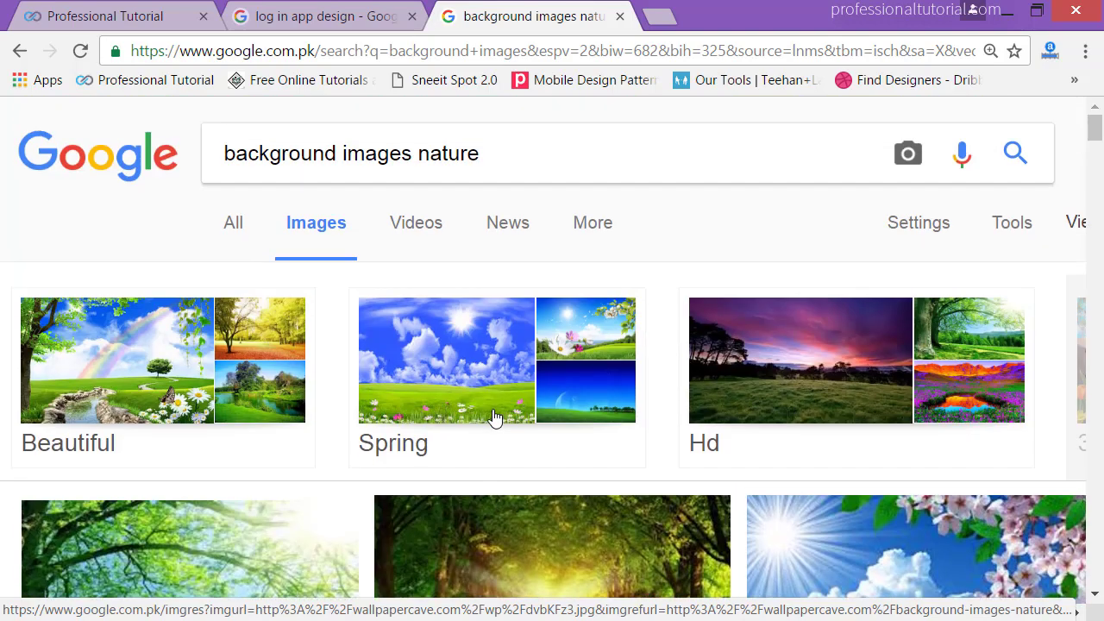
pyautogui.click(790, 374)
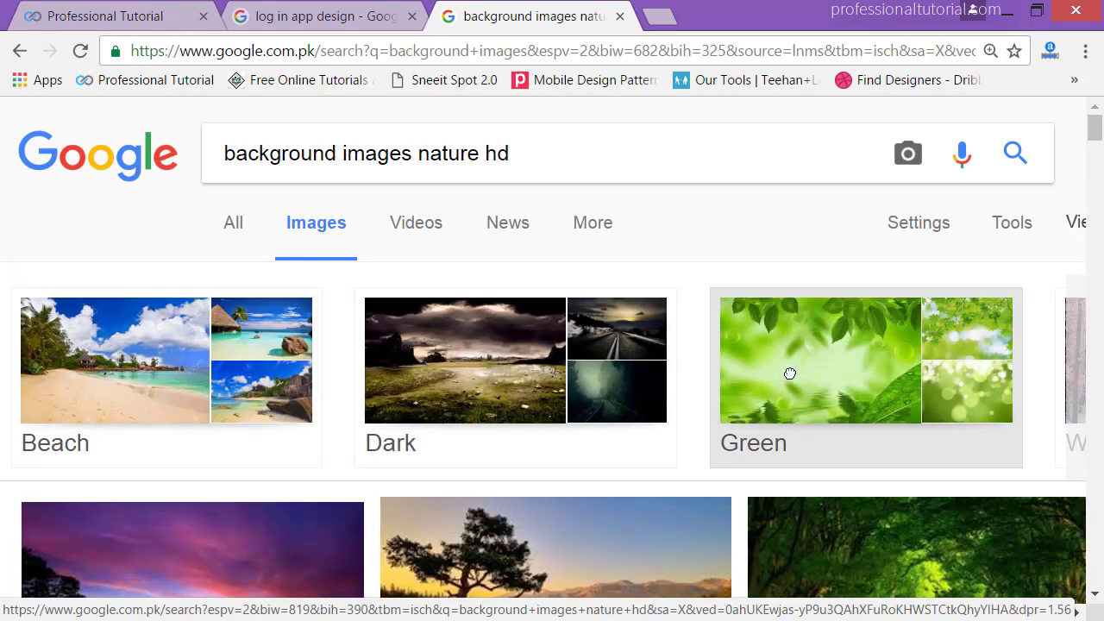
pyautogui.scroll(-1, 790, 373)
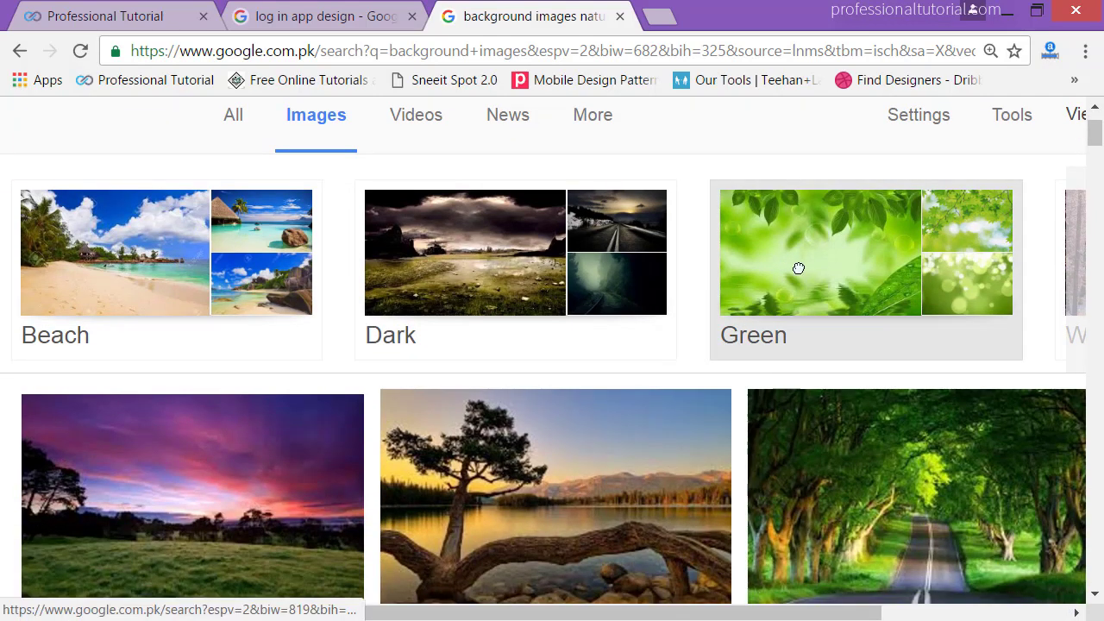
pyautogui.click(799, 268)
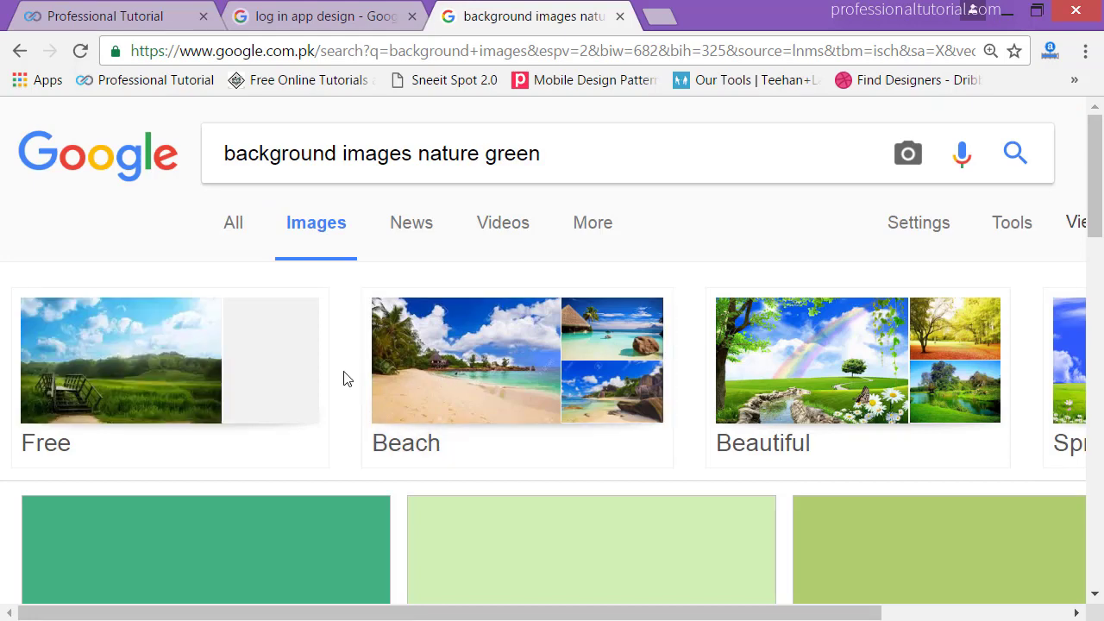
pyautogui.scroll(-2, 343, 380)
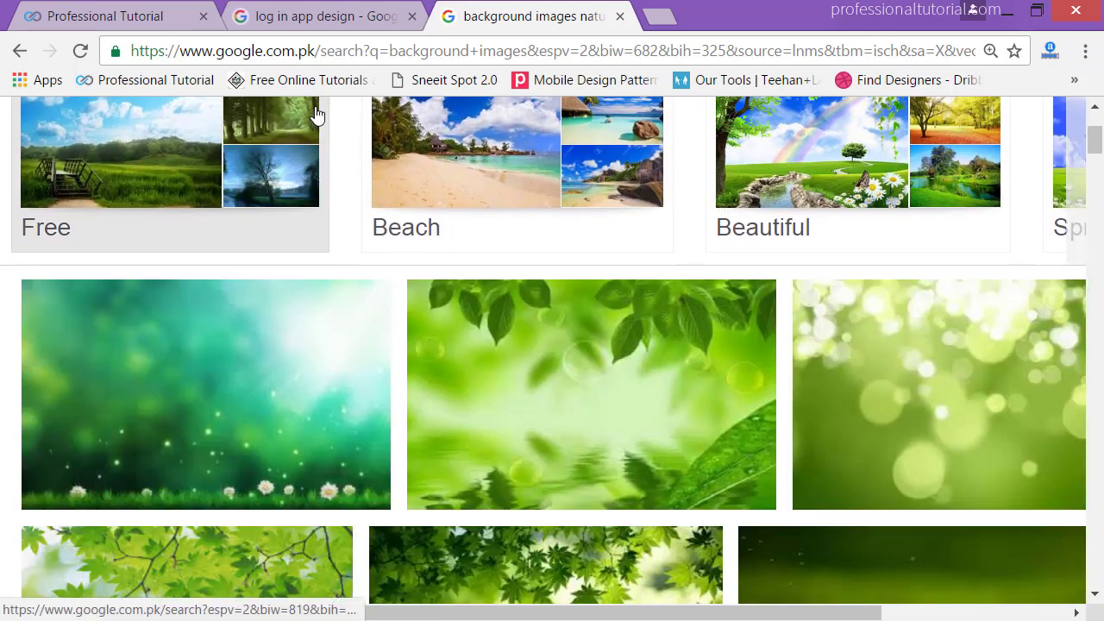
# Preview candidate green background images in Chrome's image results.
pyautogui.click(248, 355)
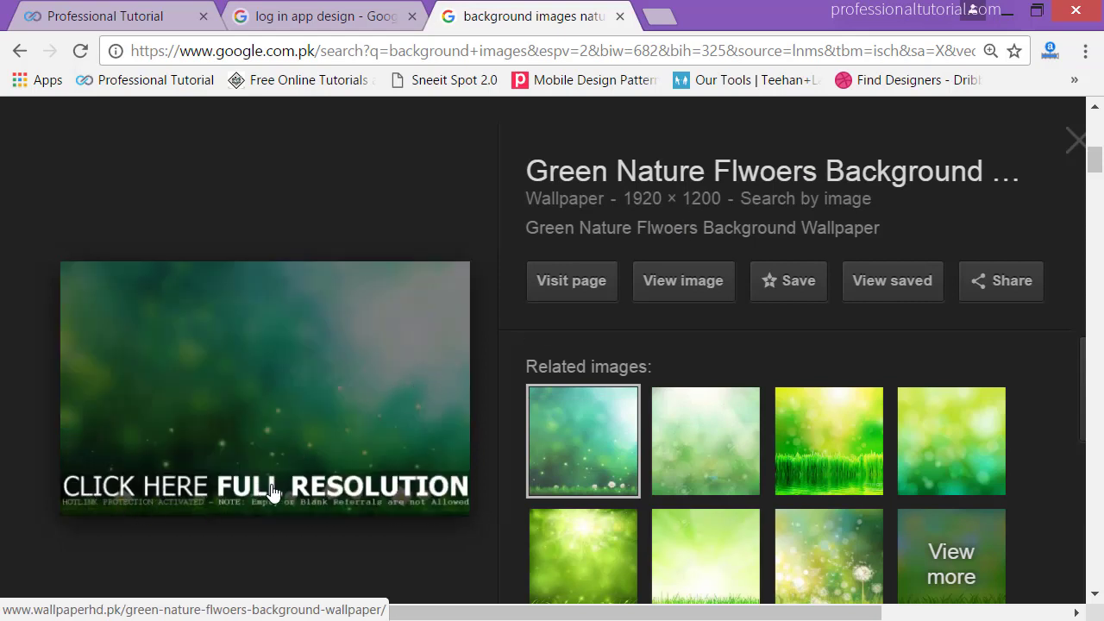
pyautogui.click(1074, 141)
pyautogui.scroll(-5, 778, 341)
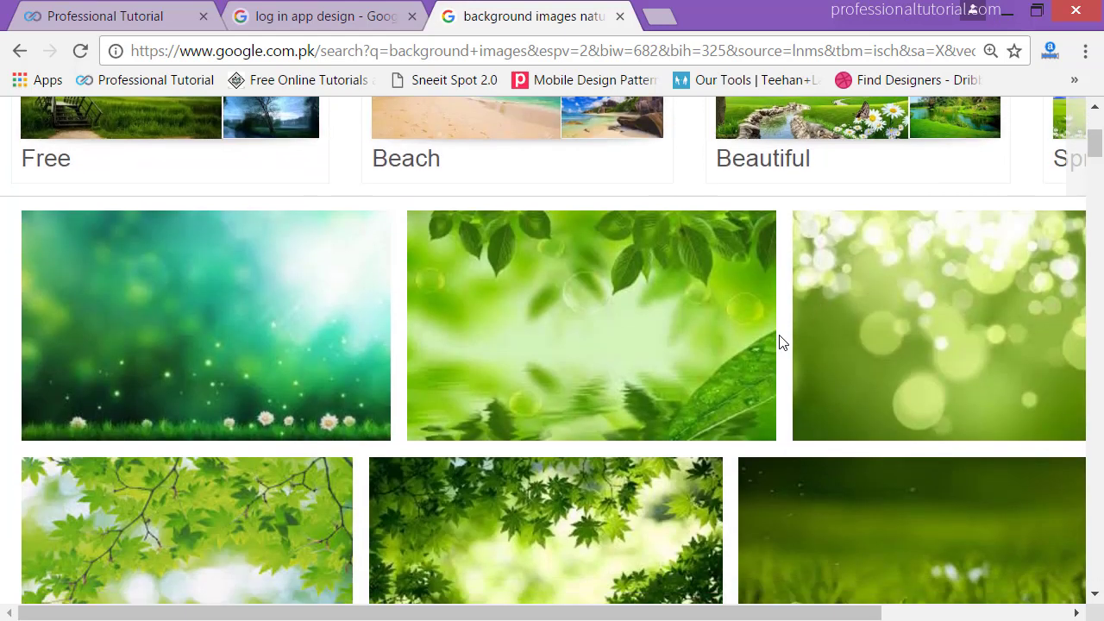
pyautogui.scroll(1, 779, 341)
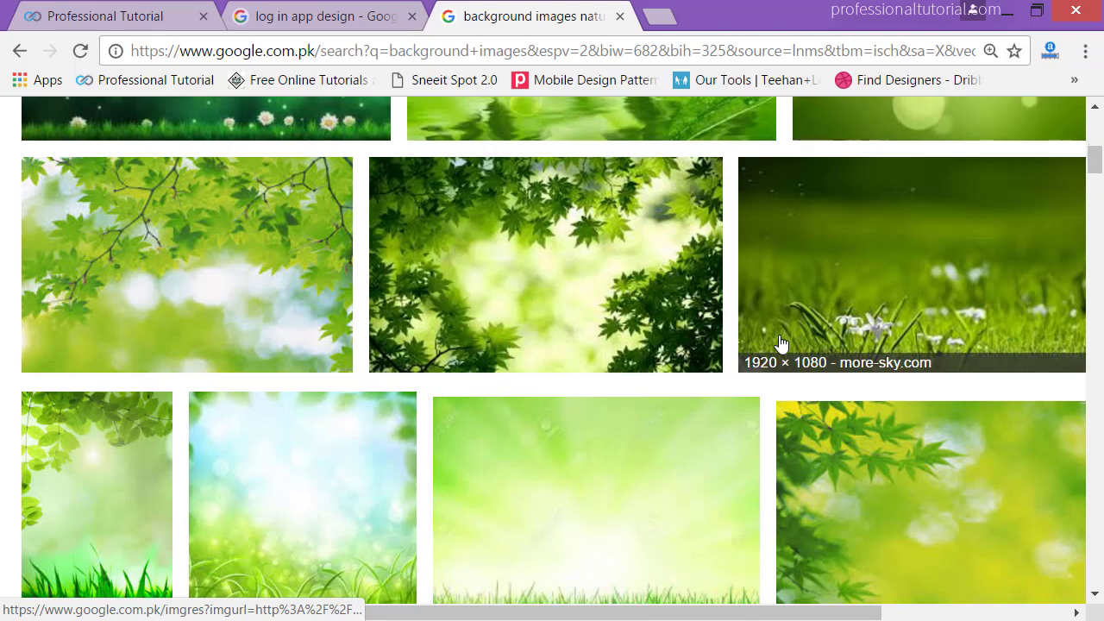
pyautogui.scroll(-3, 779, 341)
pyautogui.scroll(-2, 781, 343)
pyautogui.scroll(-3, 779, 342)
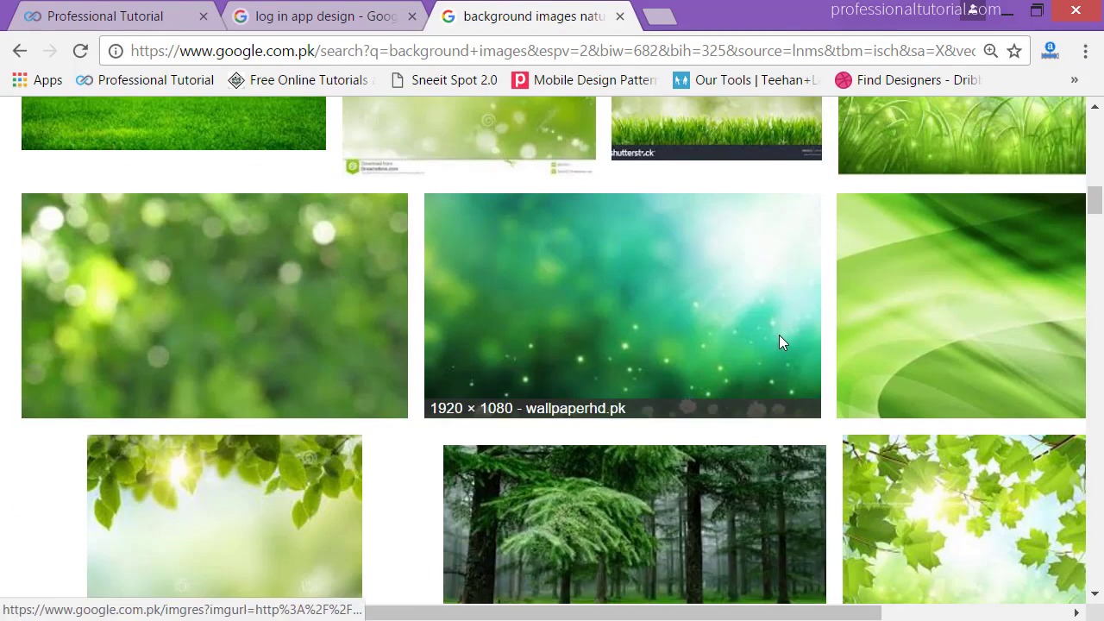
pyautogui.click(636, 283)
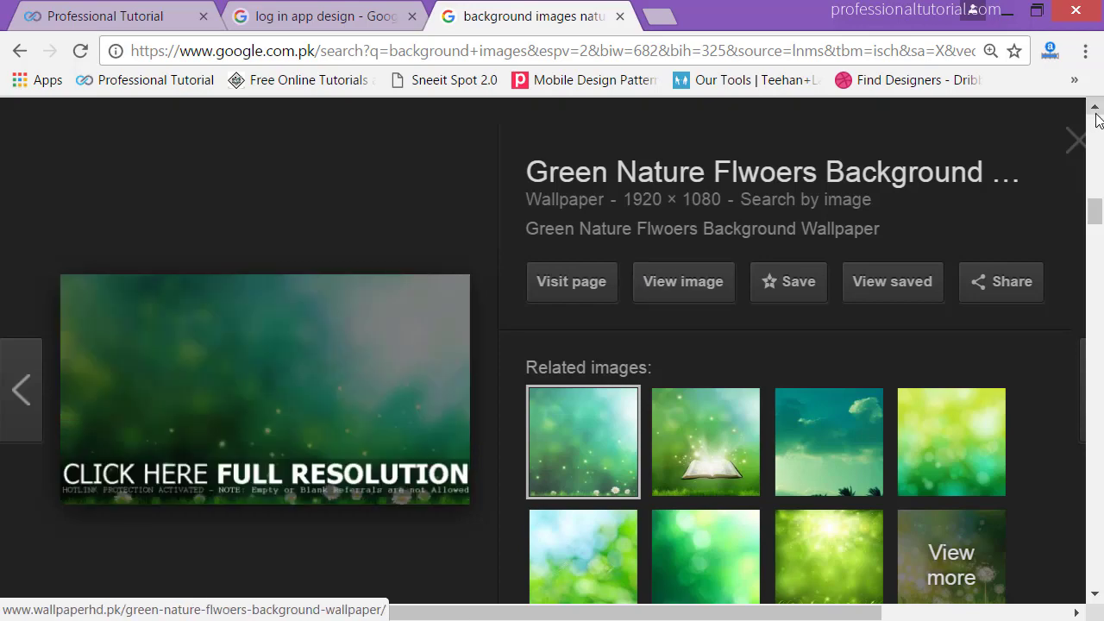
pyautogui.click(1072, 147)
# Copy the green leaf wallpaper with water drops and minimise Chrome.
pyautogui.scroll(-2, 261, 315)
pyautogui.scroll(-3, 263, 316)
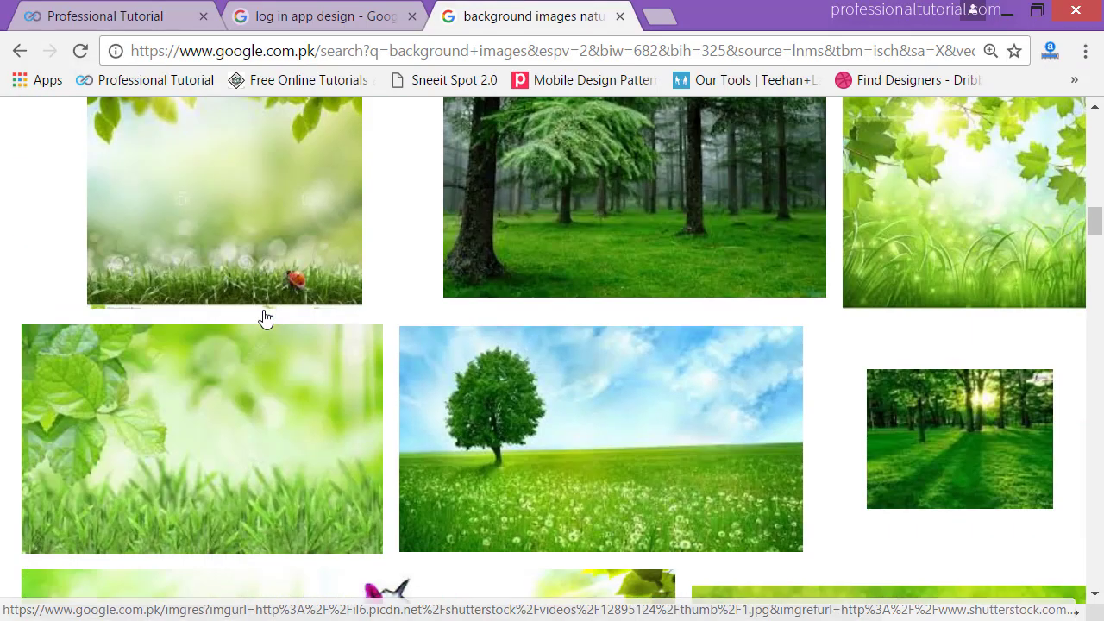
pyautogui.scroll(-2, 293, 316)
pyautogui.scroll(-5, 293, 316)
pyautogui.scroll(-3, 293, 316)
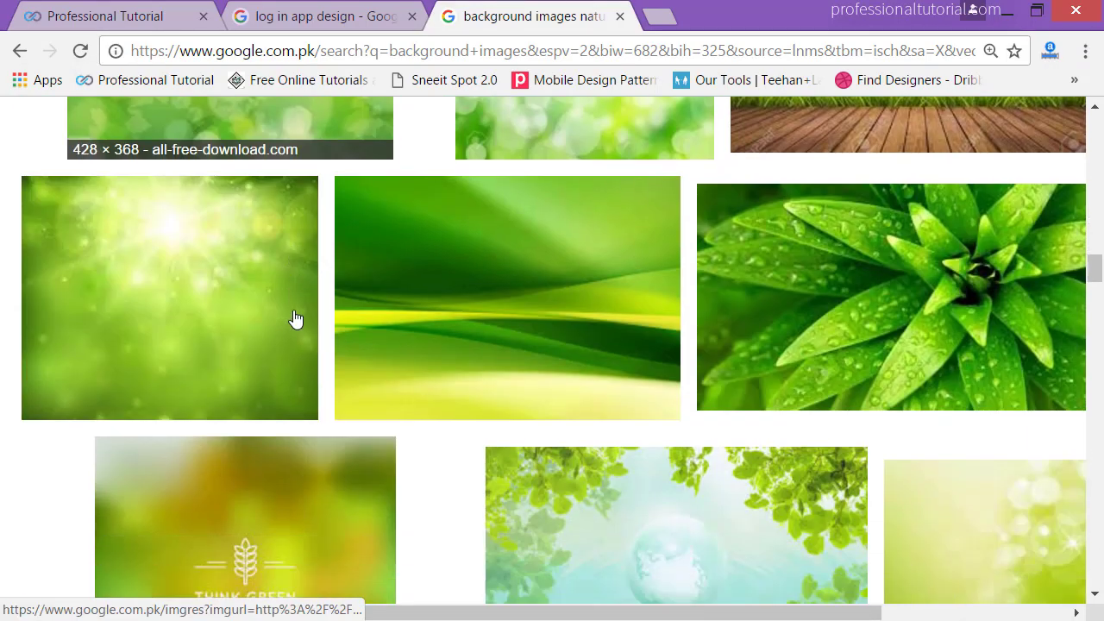
pyautogui.scroll(-1, 293, 316)
pyautogui.click(971, 204)
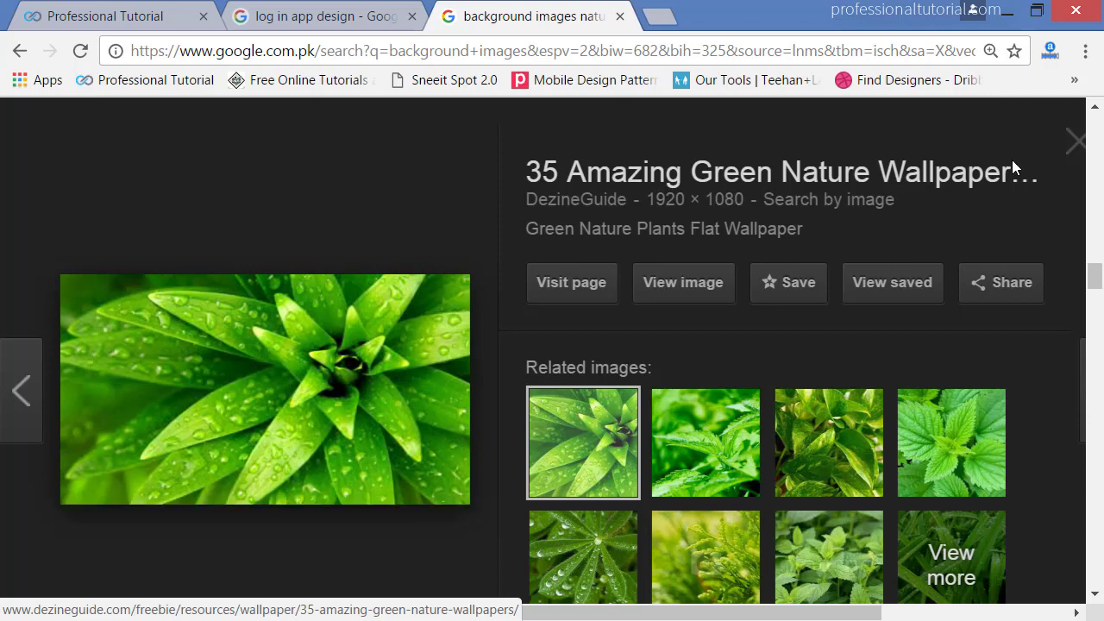
pyautogui.rightClick(314, 380)
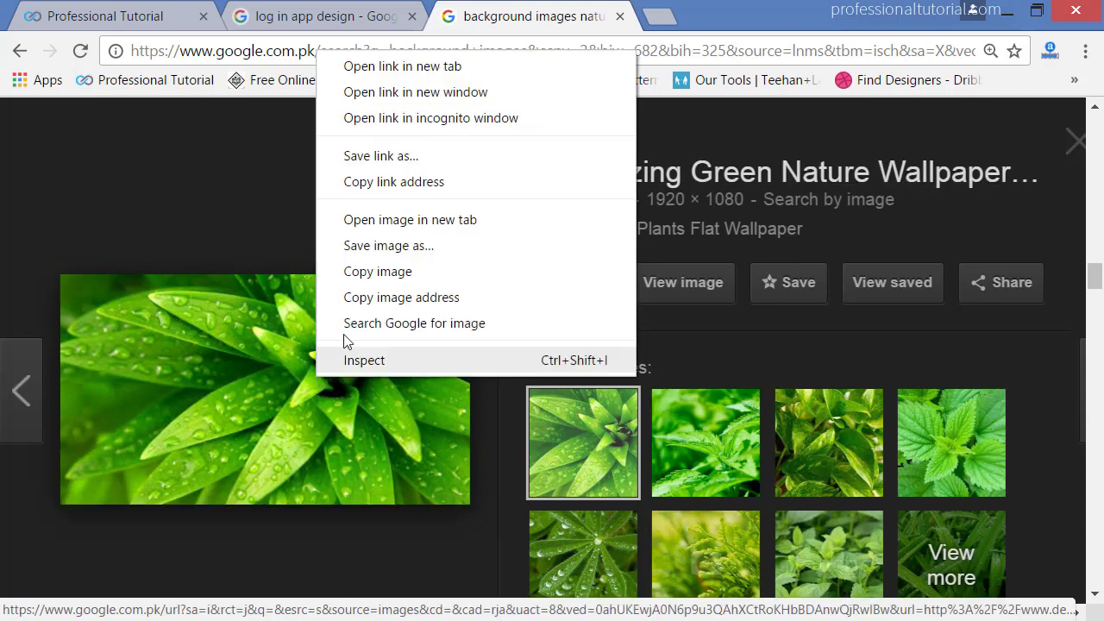
pyautogui.click(397, 272)
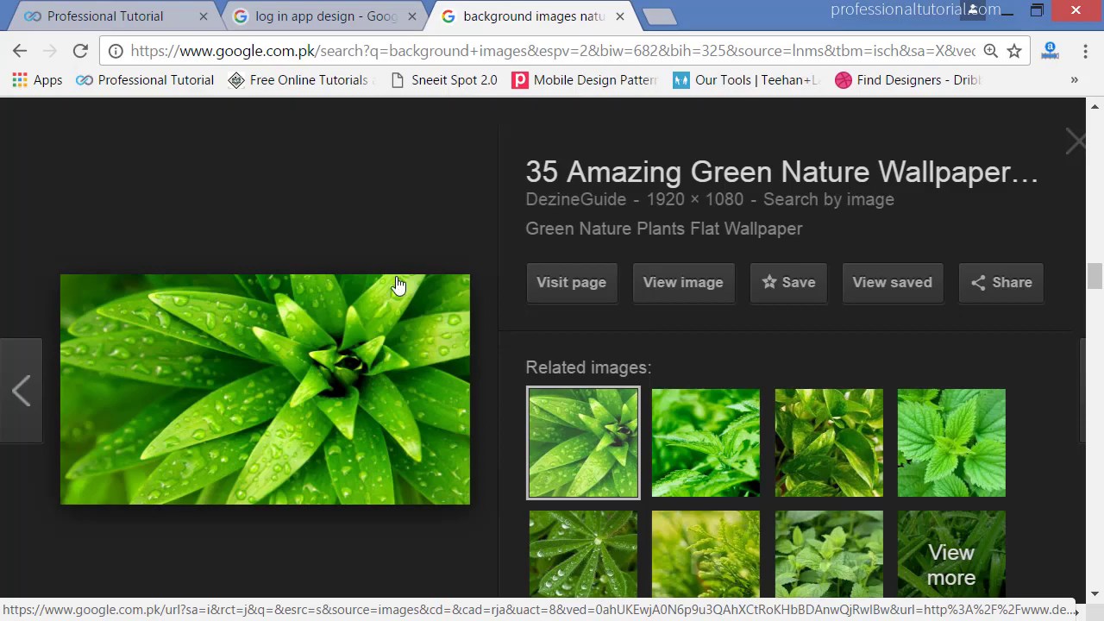
pyautogui.click(998, 12)
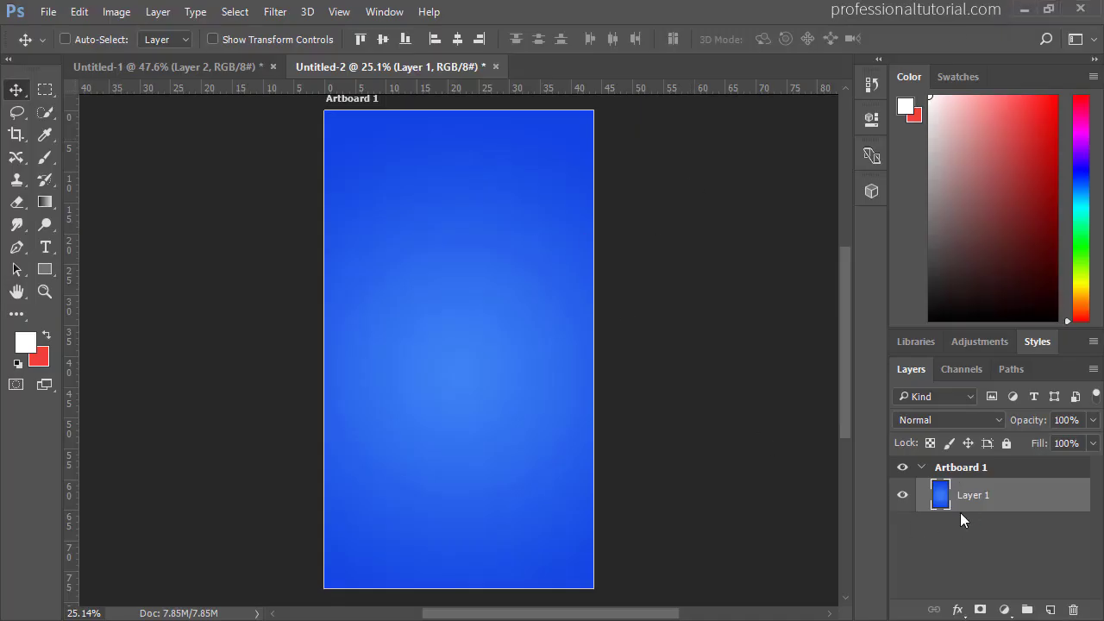
# Paste the leaf image as Layer 2, rotated 90° and scaled to fill, below Layer 1.
pyautogui.hotkey('ctrl', 'v')
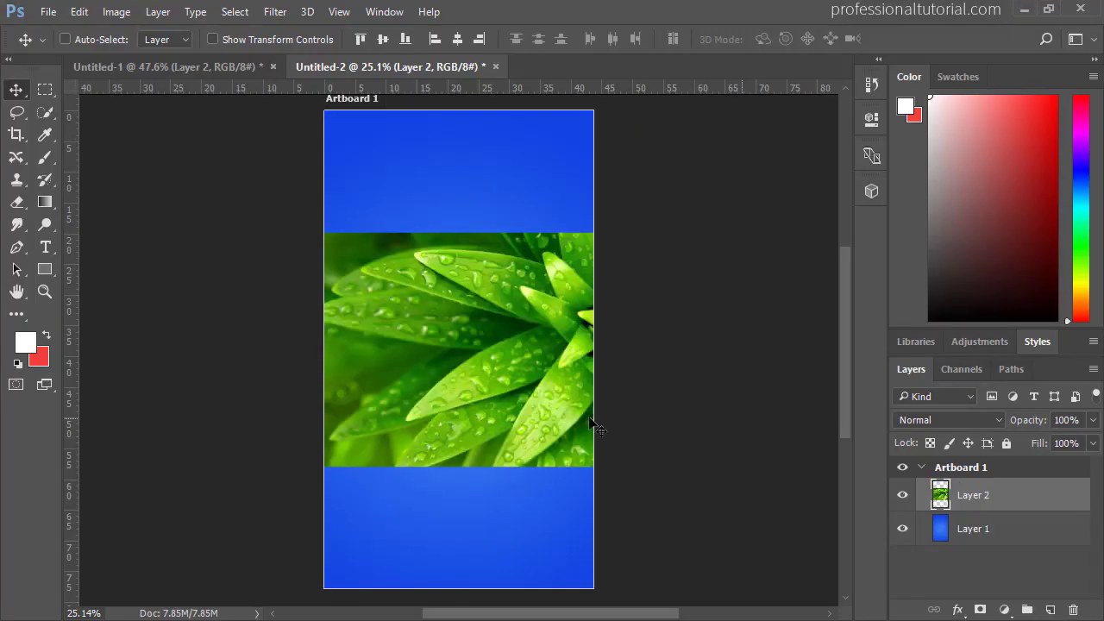
pyautogui.hotkey('ctrl', 't')
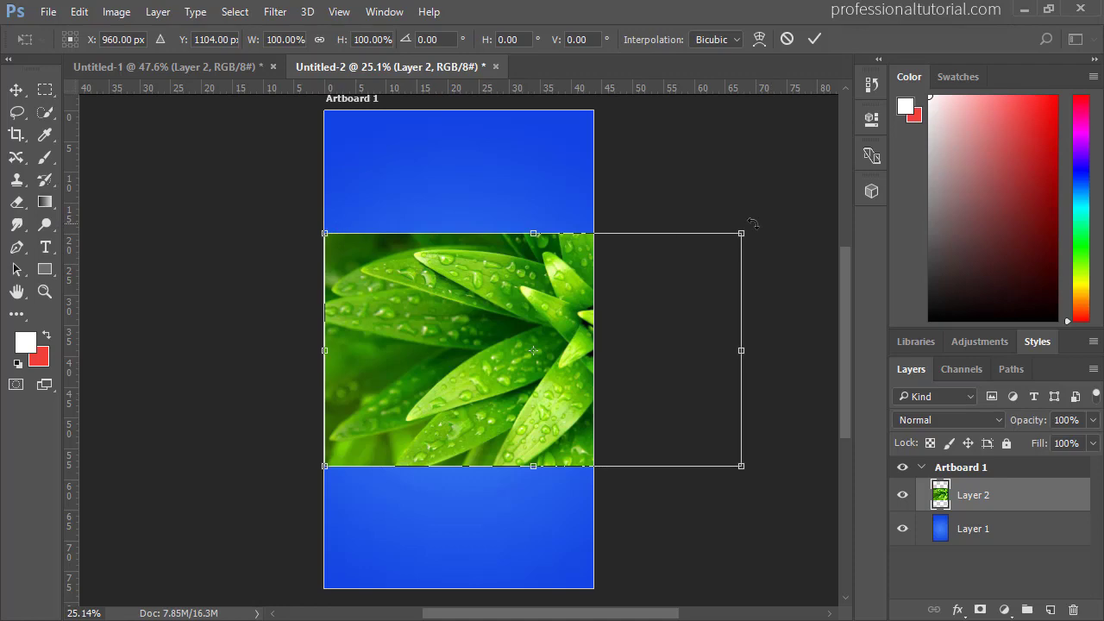
pyautogui.moveTo(744, 227)
pyautogui.mouseDown()
pyautogui.moveTo(501, 496)
pyautogui.moveTo(634, 454)
pyautogui.mouseUp()
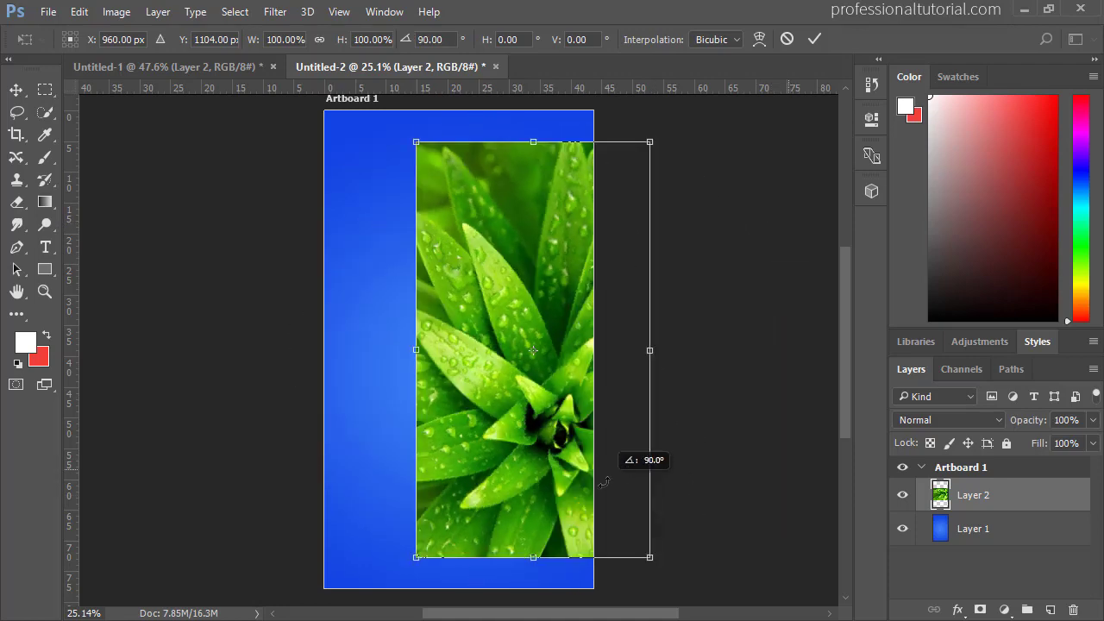
pyautogui.moveTo(535, 361); pyautogui.dragTo(437, 328)
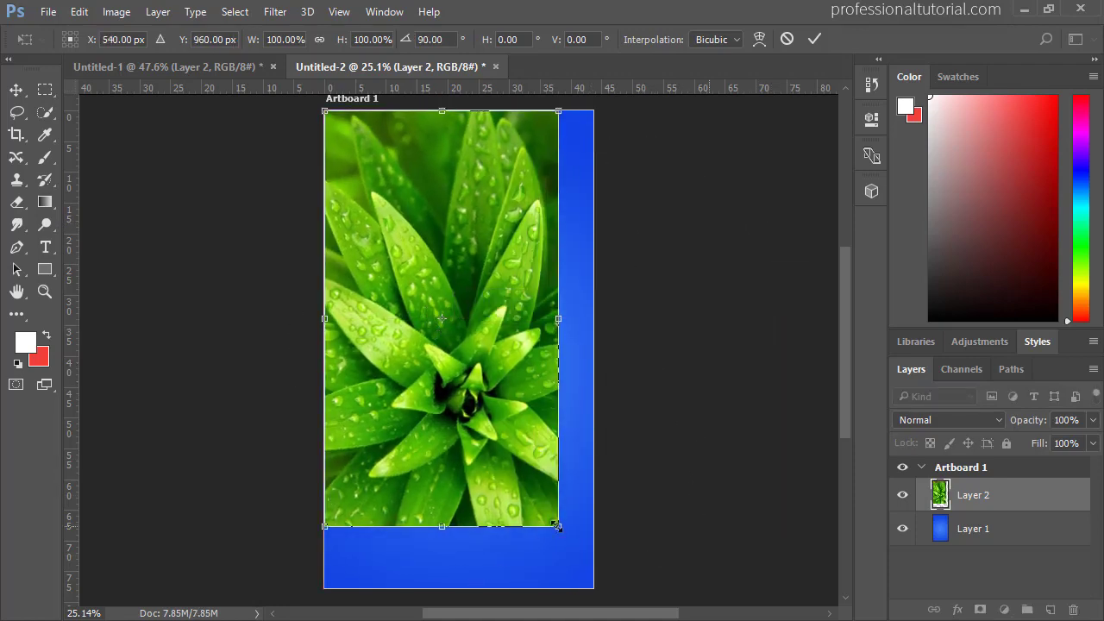
pyautogui.moveTo(558, 525)
pyautogui.mouseDown()
pyautogui.moveTo(616, 583)
pyautogui.moveTo(618, 569)
pyautogui.mouseUp()
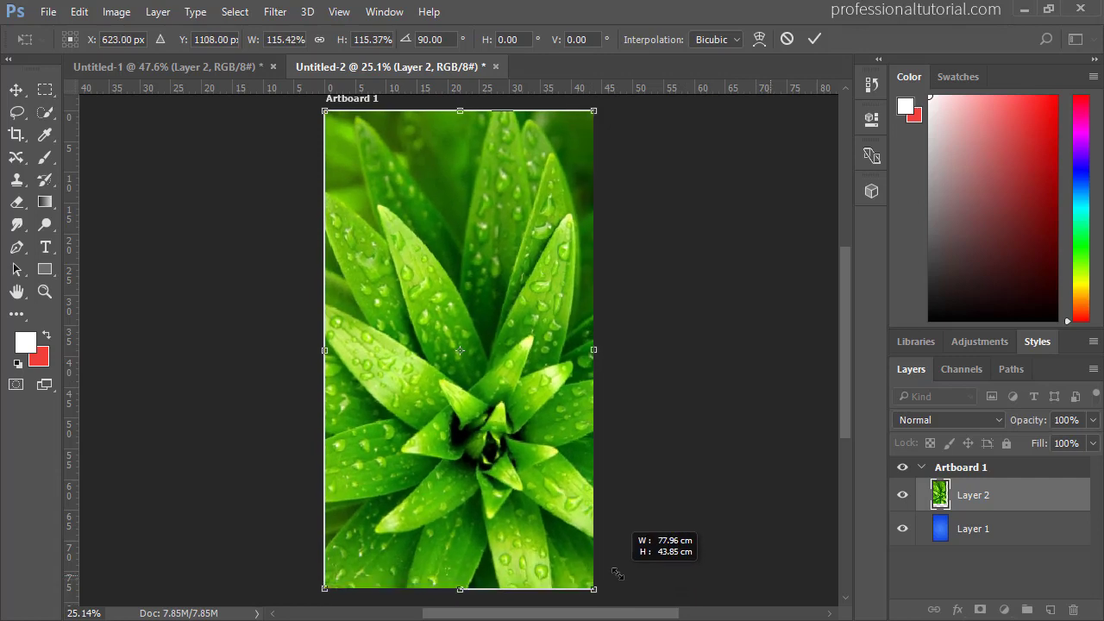
pyautogui.press('Return')
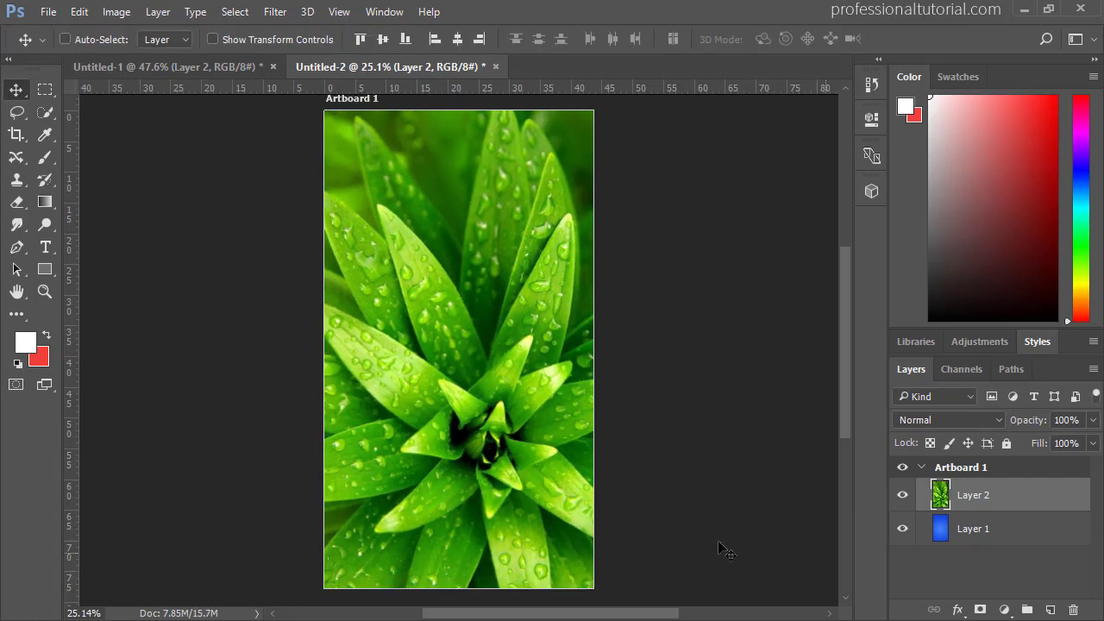
pyautogui.moveTo(977, 501); pyautogui.dragTo(978, 538)
# Move the leaf layer above Layer 1 and apply a 64-pixel Gaussian Blur.
pyautogui.click(969, 500)
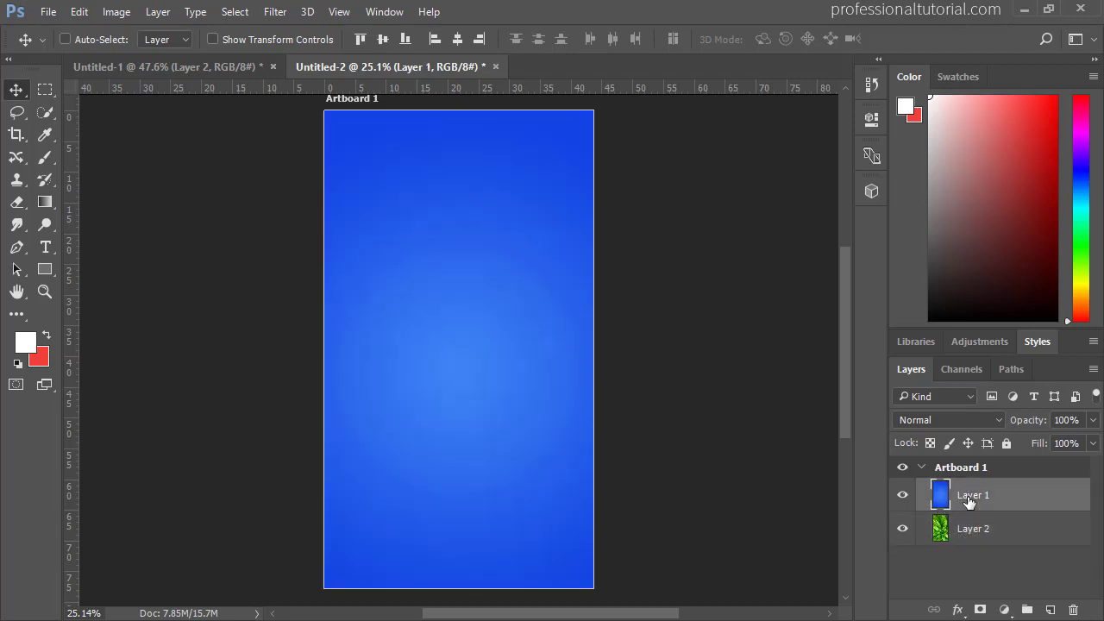
pyautogui.moveTo(956, 530); pyautogui.dragTo(958, 477)
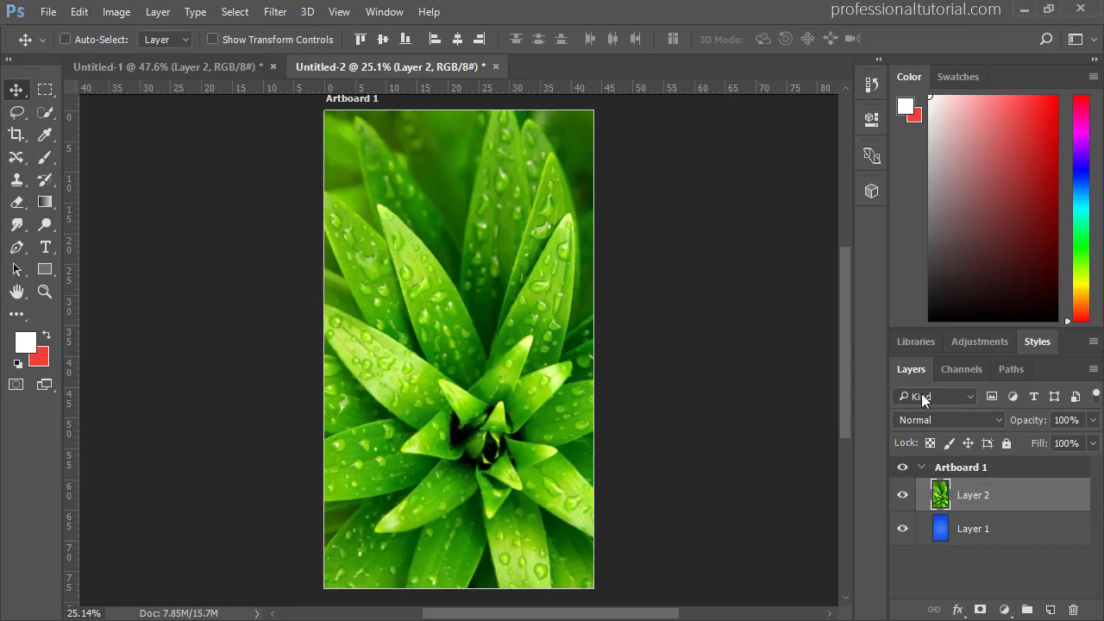
pyautogui.click(276, 12)
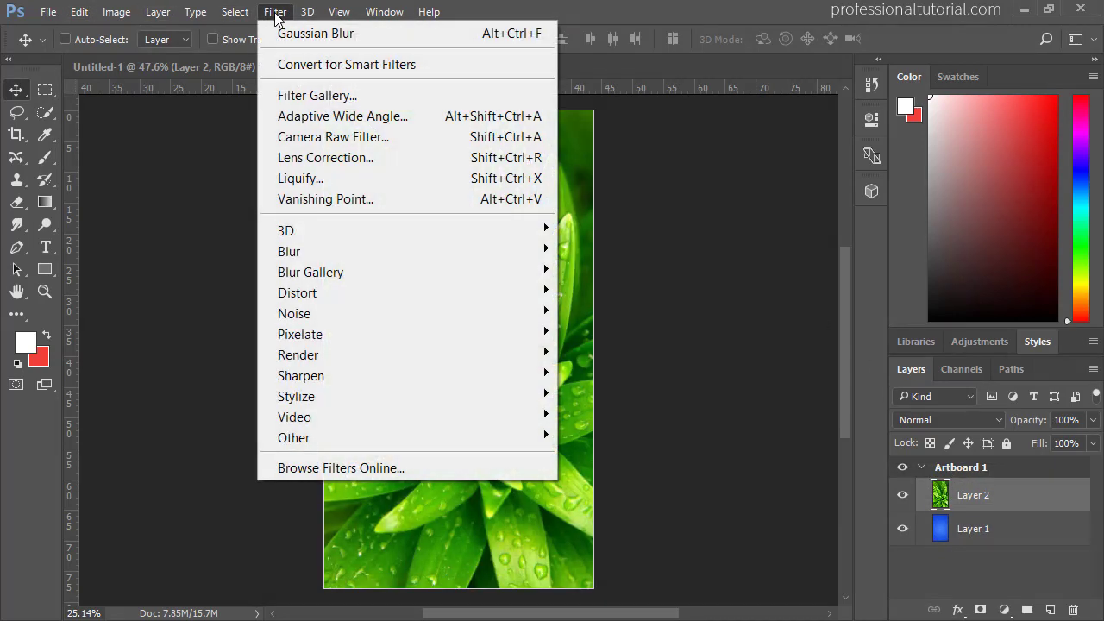
pyautogui.click(275, 13)
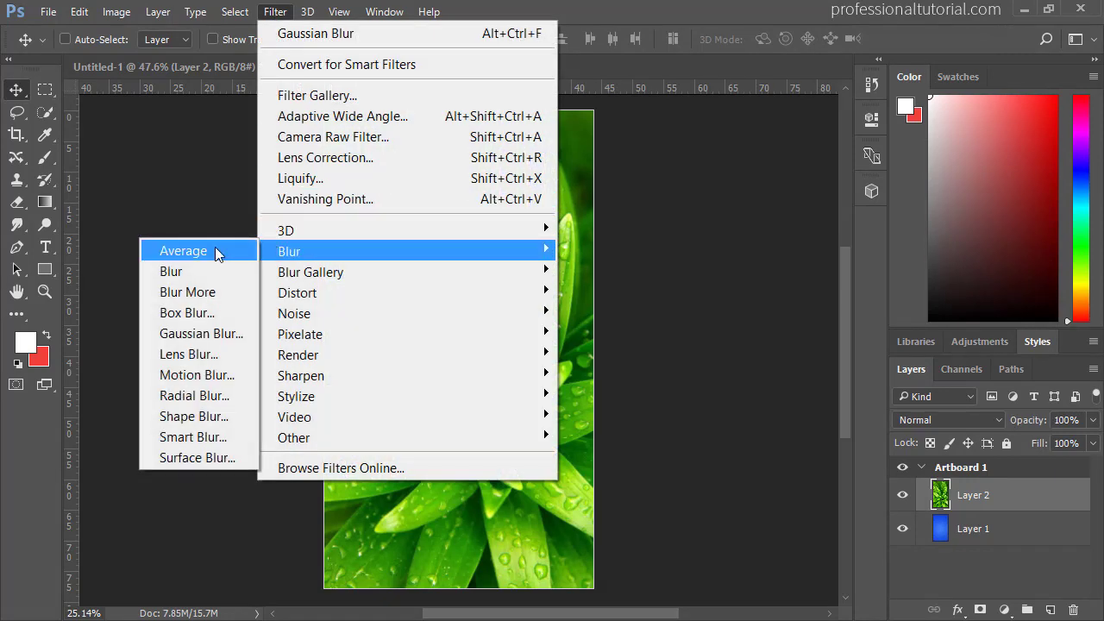
pyautogui.moveTo(289, 251)
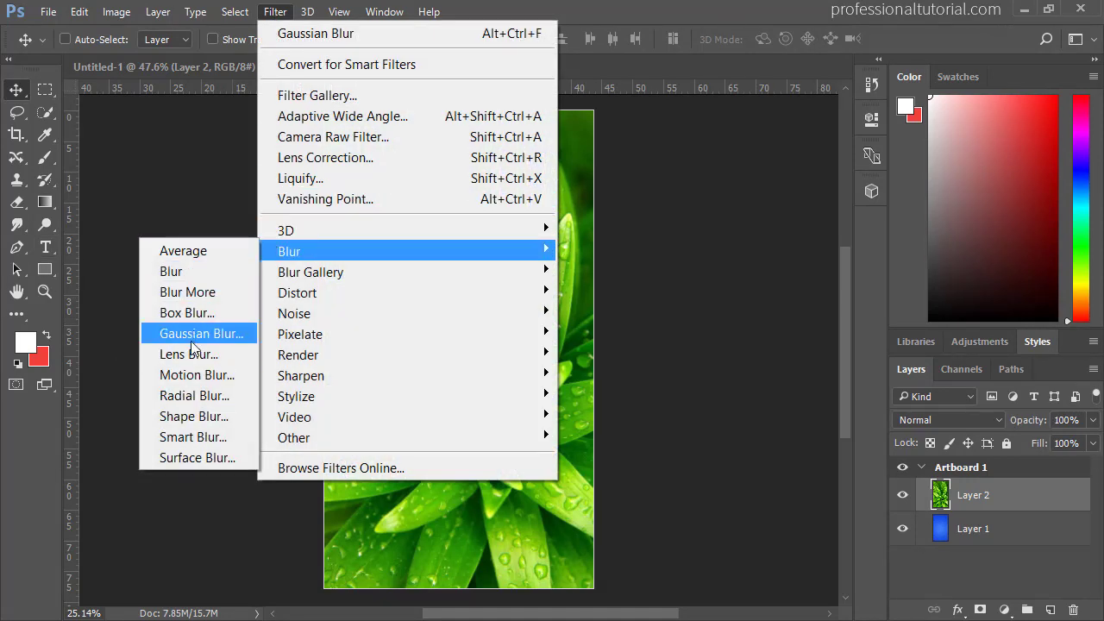
pyautogui.click(192, 336)
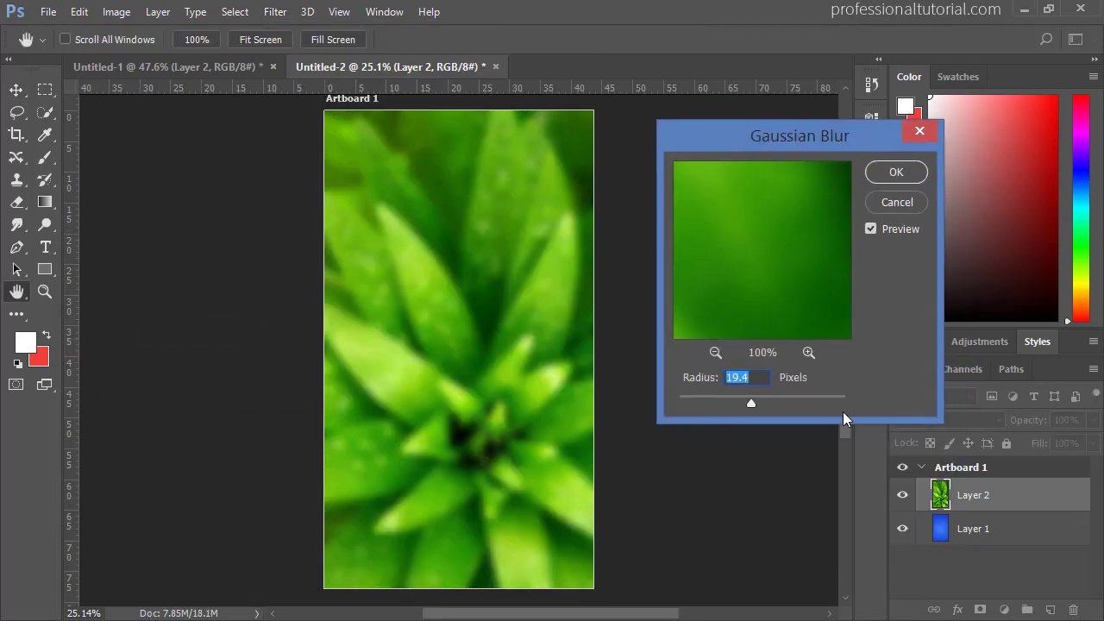
pyautogui.moveTo(740, 398); pyautogui.dragTo(775, 394)
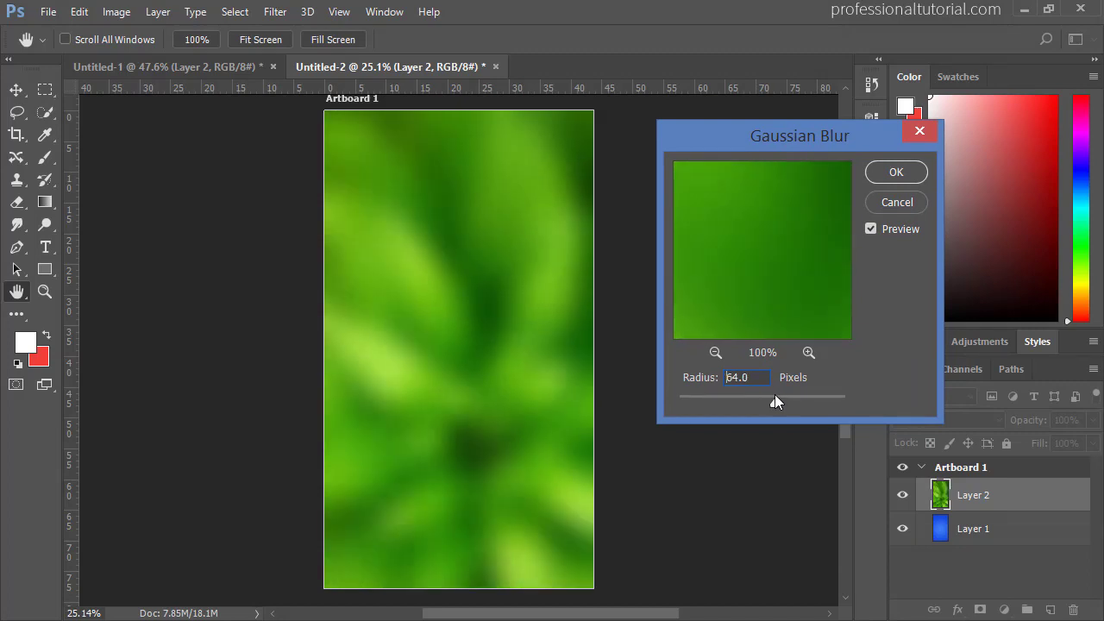
pyautogui.click(897, 172)
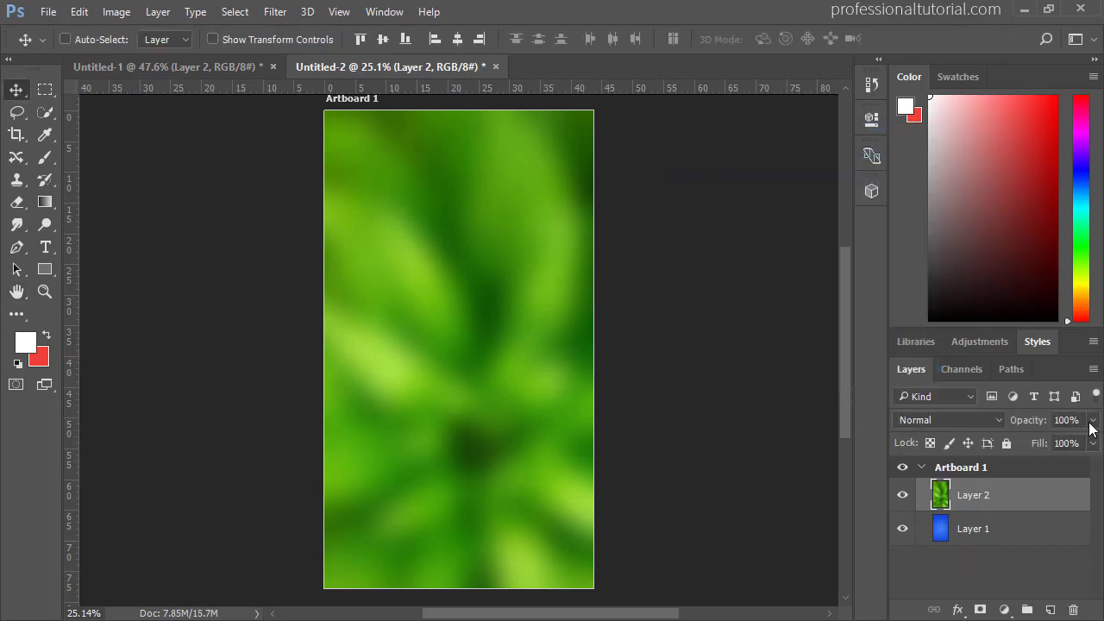
# Lower the leaf layer's opacity to about 62%.
pyautogui.click(1093, 420)
pyautogui.moveTo(1094, 440); pyautogui.dragTo(1058, 441)
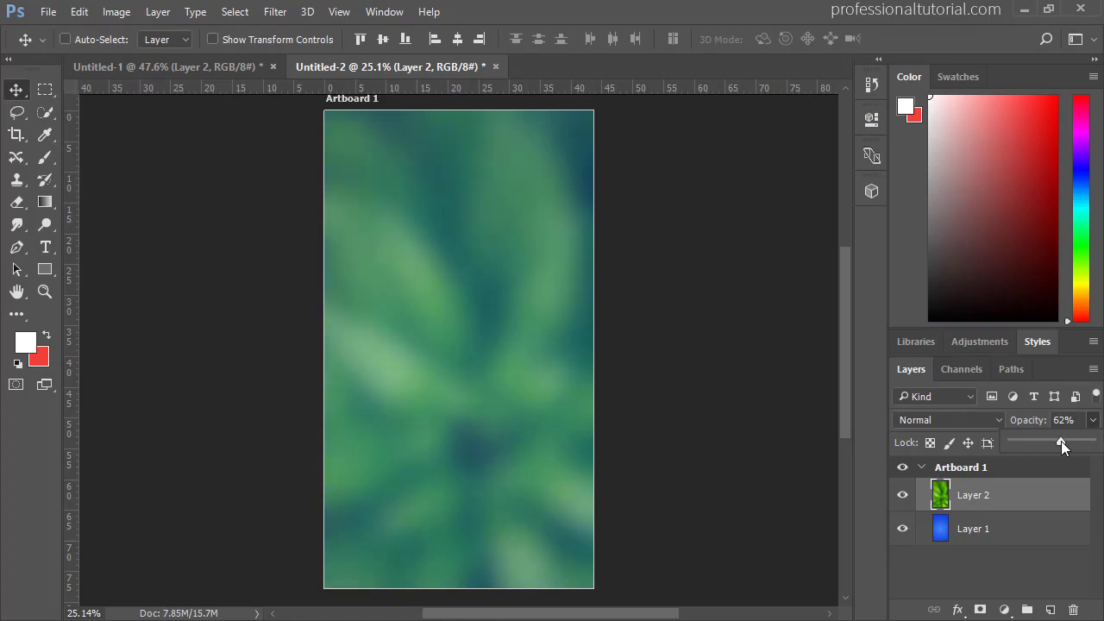
pyautogui.click(996, 504)
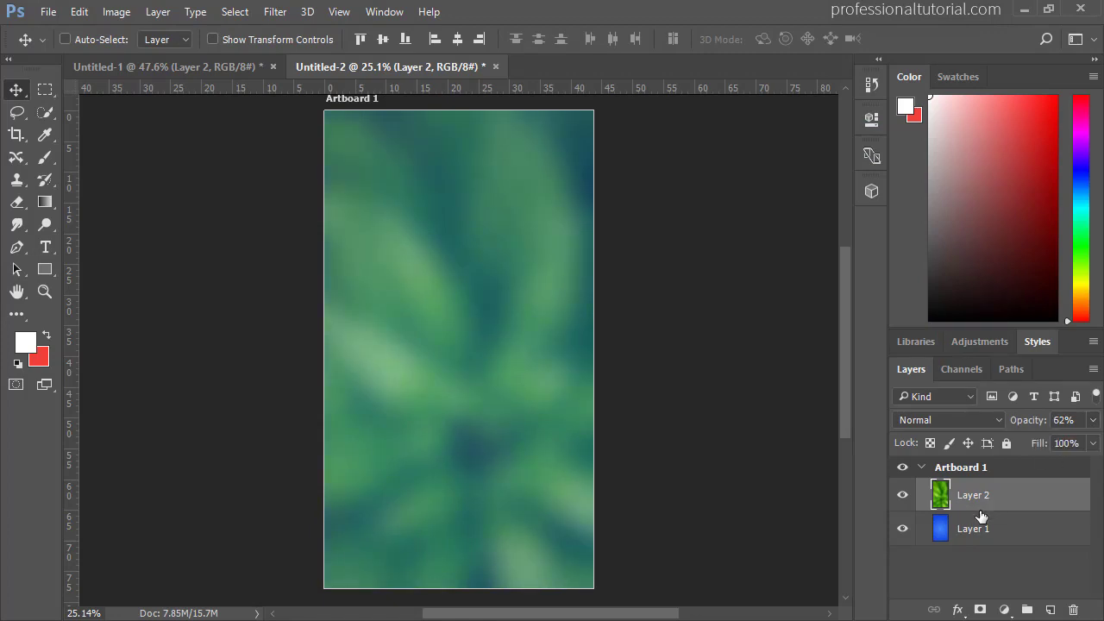
pyautogui.click(972, 528)
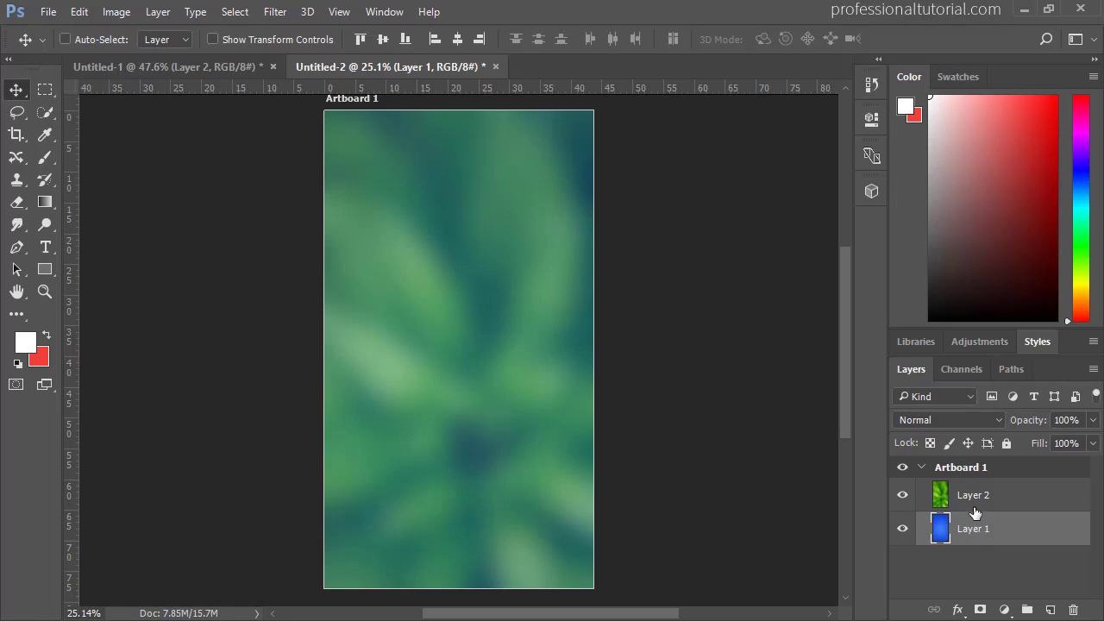
pyautogui.click(972, 499)
pyautogui.click(965, 530)
# Add a new Layer 3 above Layer 1 and fill it with black.
pyautogui.click(1050, 610)
pyautogui.click(53, 204)
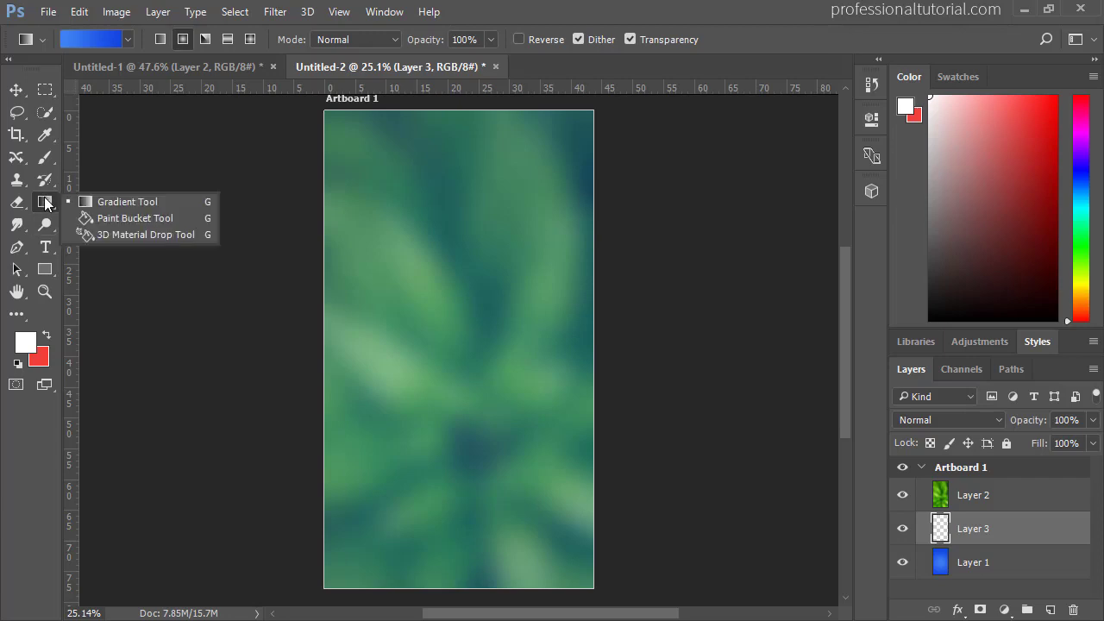
pyautogui.moveTo(45, 202); pyautogui.dragTo(93, 216)
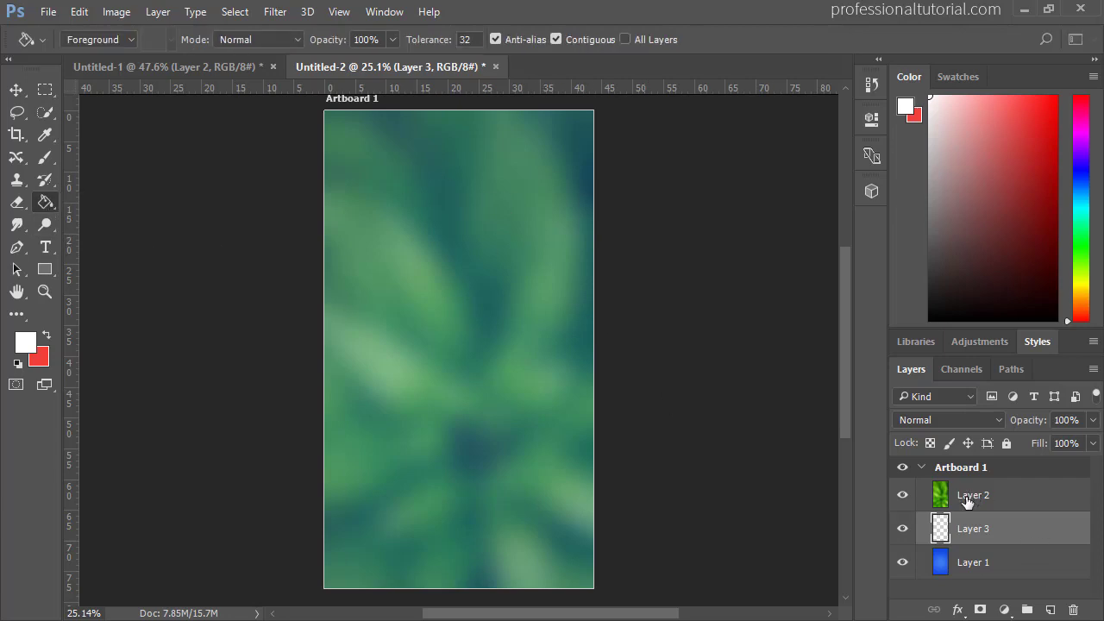
pyautogui.click(16, 365)
pyautogui.click(515, 454)
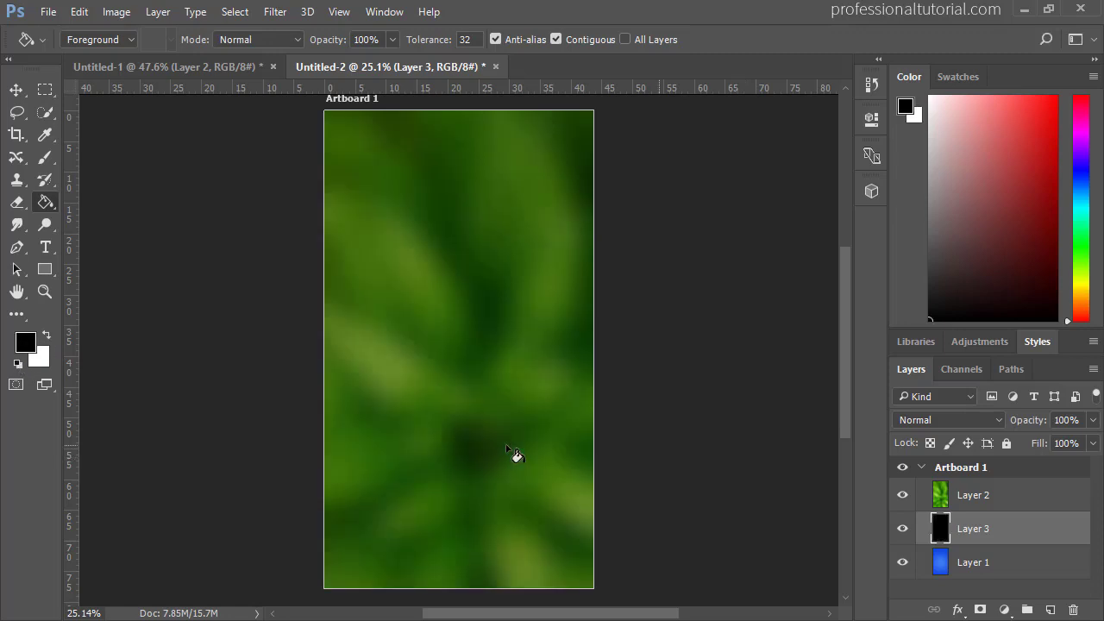
pyautogui.click(16, 90)
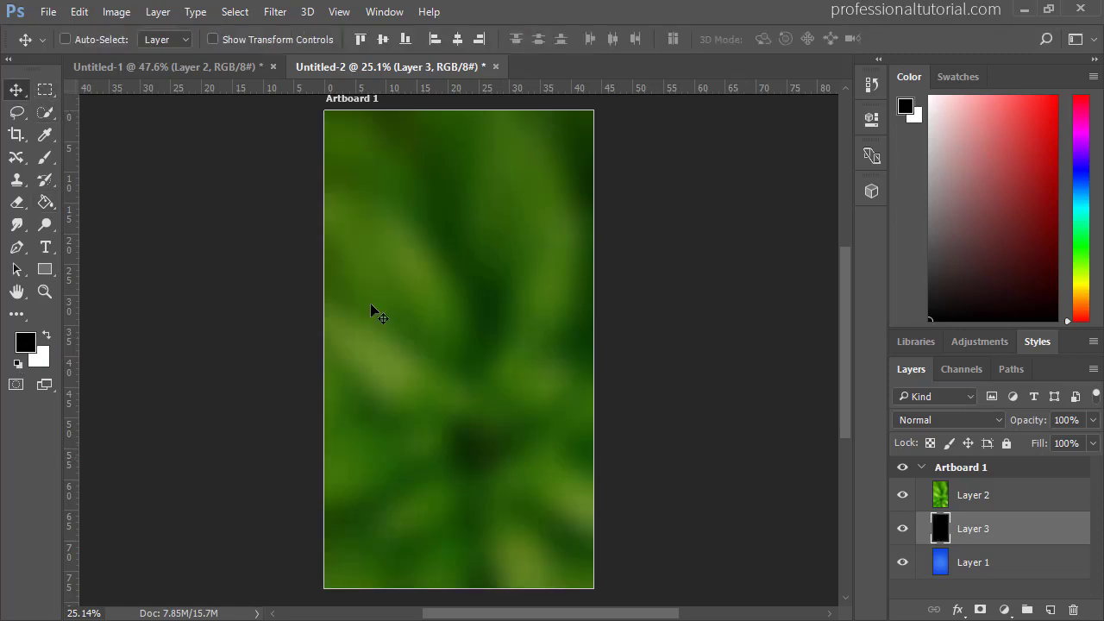
# Set the leaf Layer 2 to 57% and the black Layer 3 to 47% opacity.
pyautogui.click(982, 495)
pyautogui.click(1093, 420)
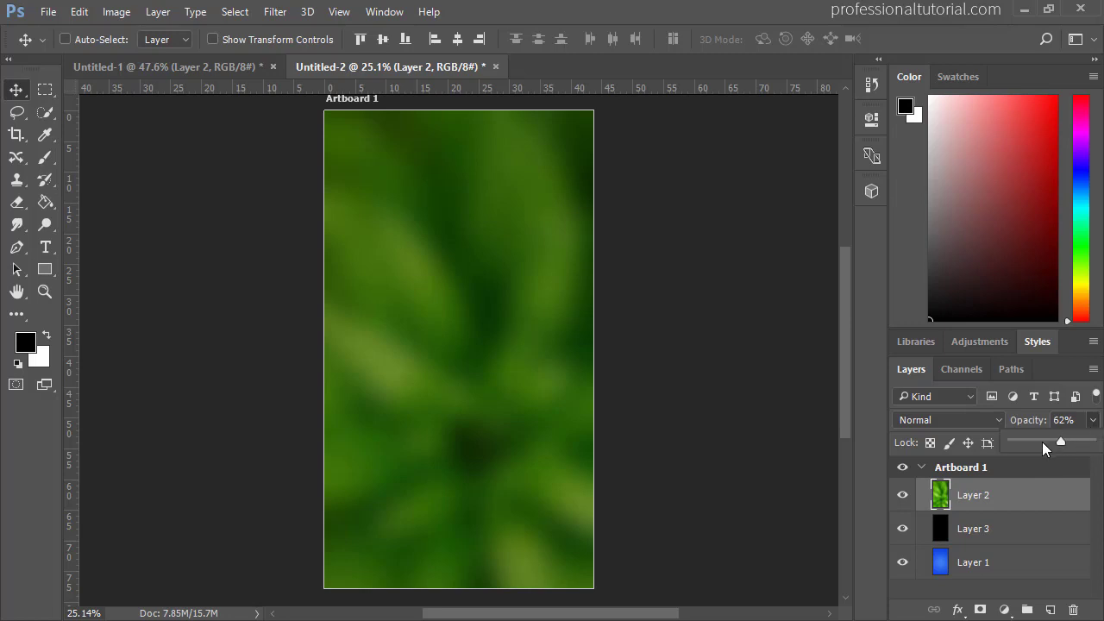
pyautogui.moveTo(1041, 440); pyautogui.dragTo(1041, 440)
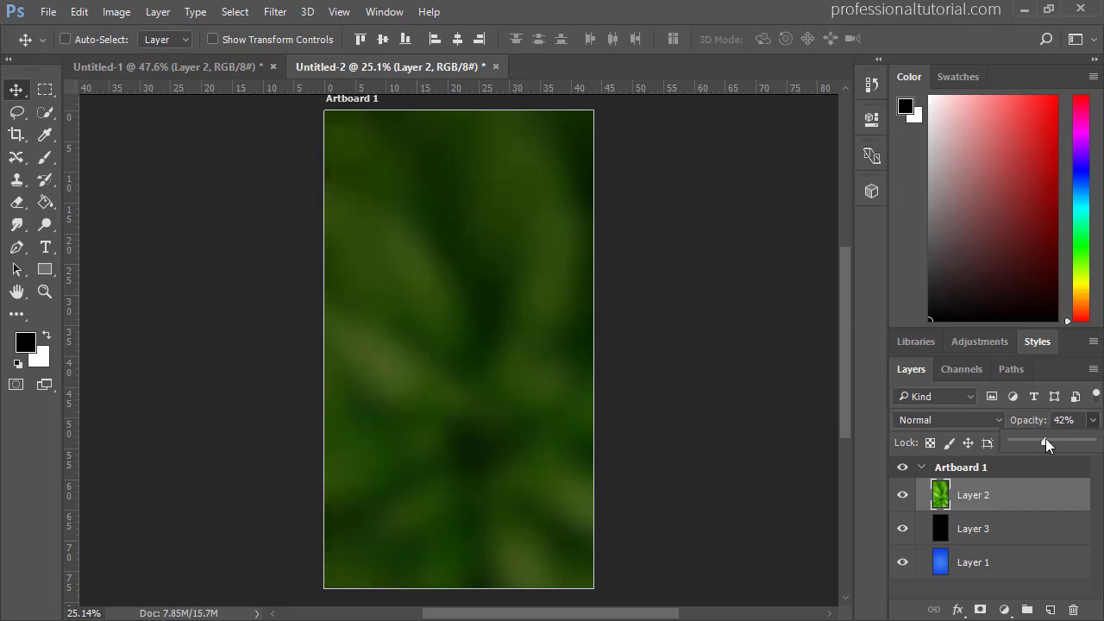
pyautogui.click(975, 528)
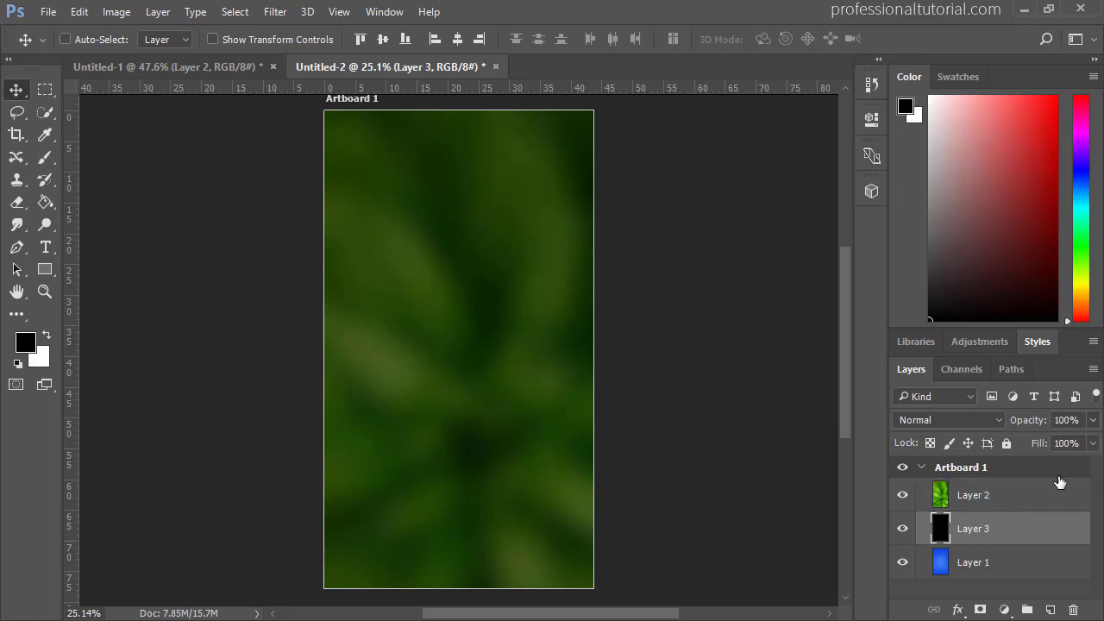
pyautogui.click(1093, 421)
pyautogui.moveTo(1092, 441); pyautogui.dragTo(1070, 444)
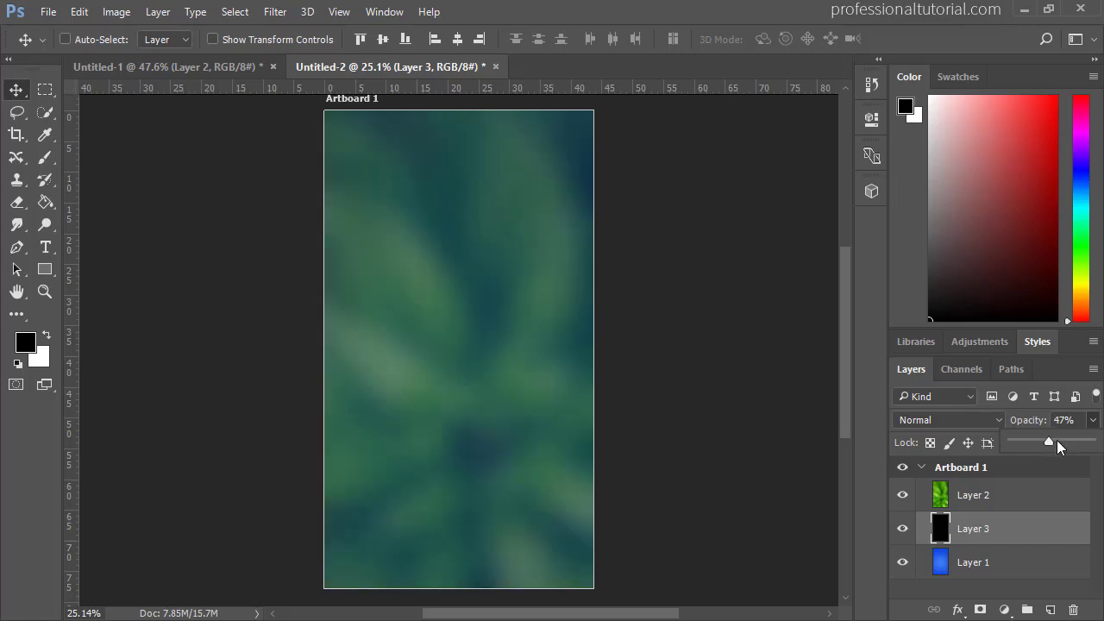
pyautogui.click(1032, 489)
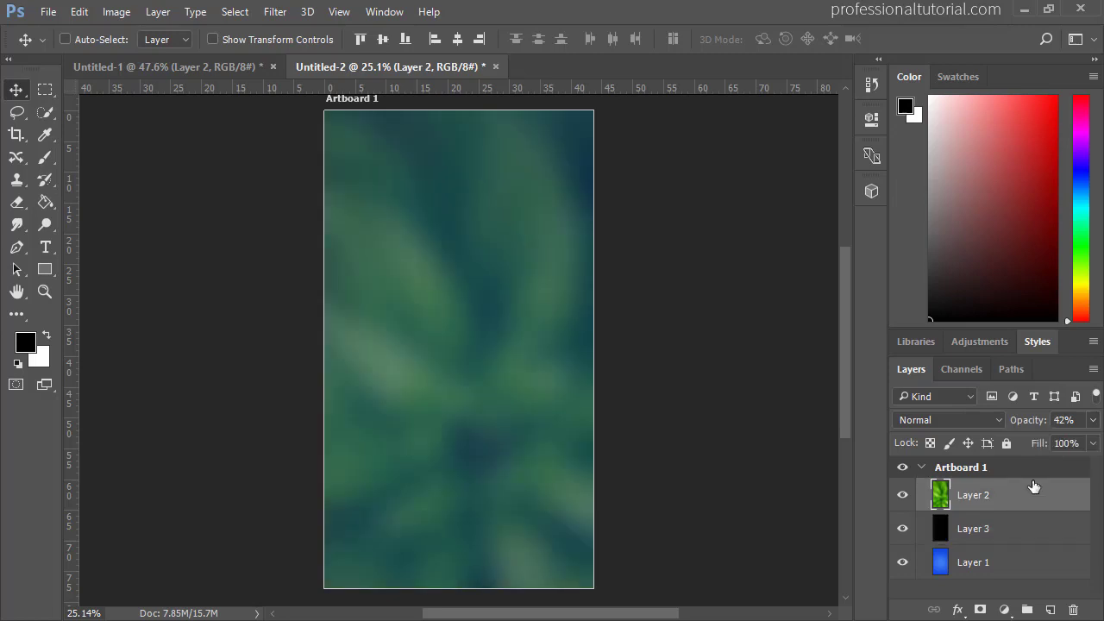
pyautogui.click(1093, 420)
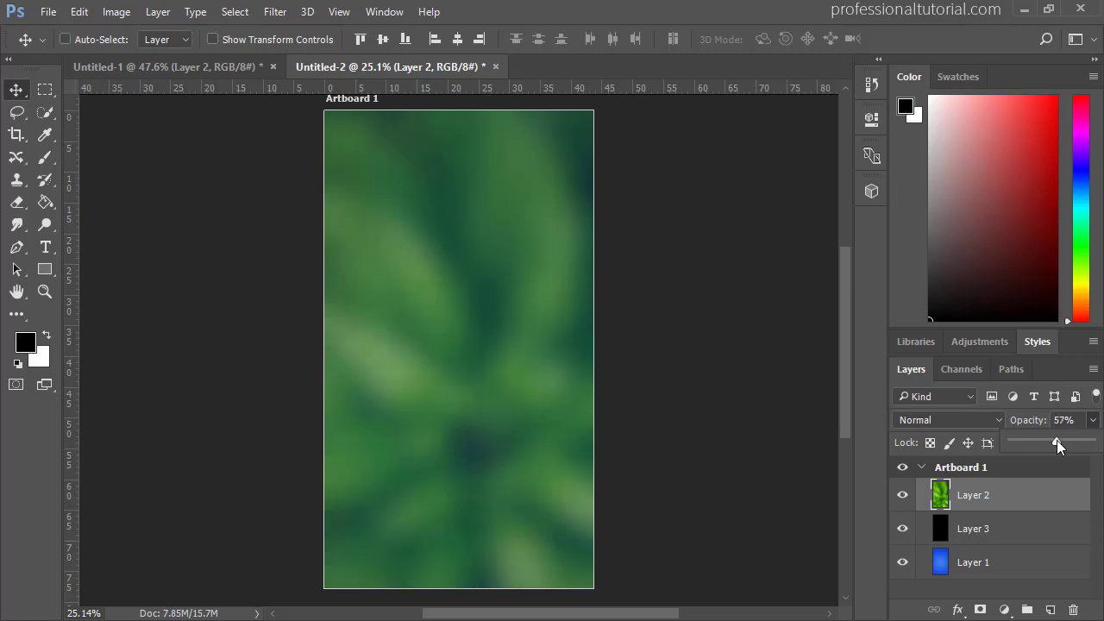
pyautogui.click(472, 323)
pyautogui.click(951, 529)
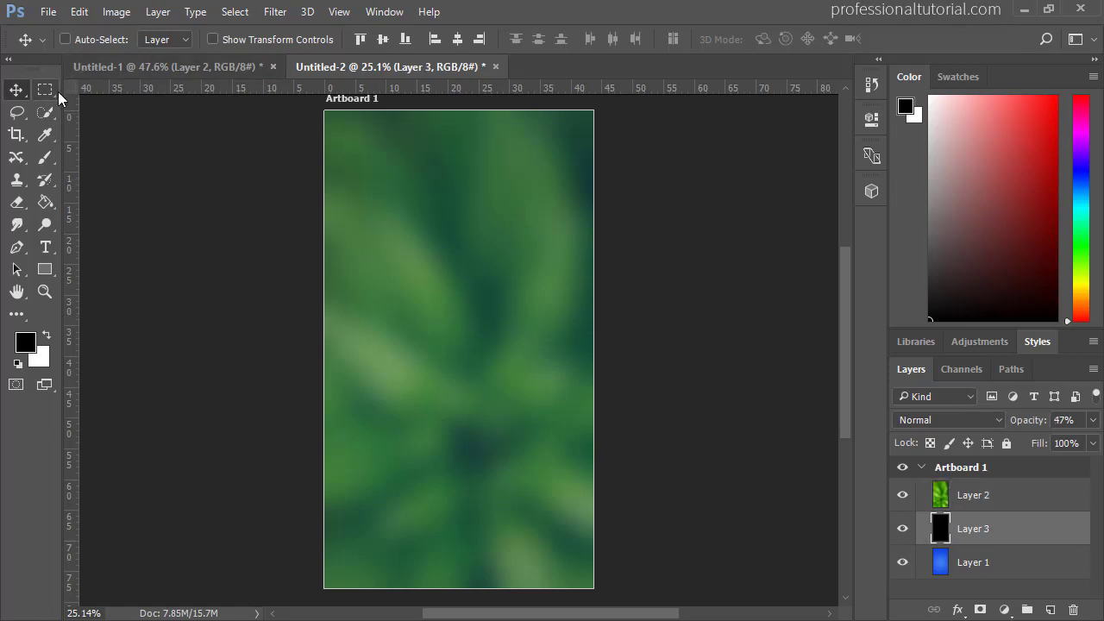
# Draw a 1156 × 145 px rectangle bar across the artboard, then show Untitled-1.
pyautogui.click(45, 271)
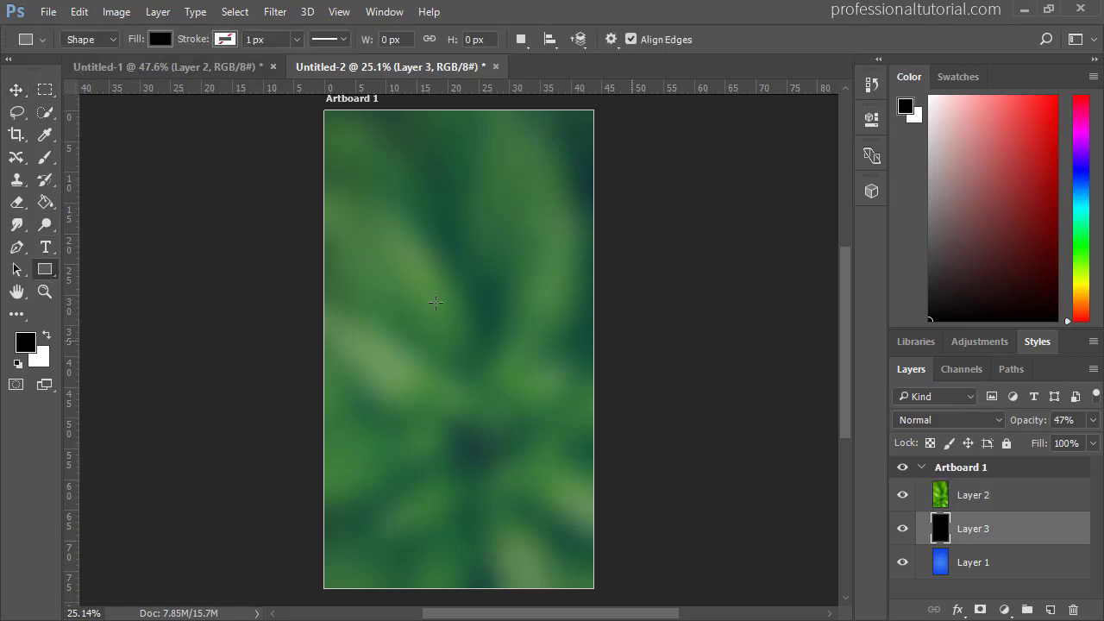
pyautogui.moveTo(332, 317); pyautogui.dragTo(583, 347)
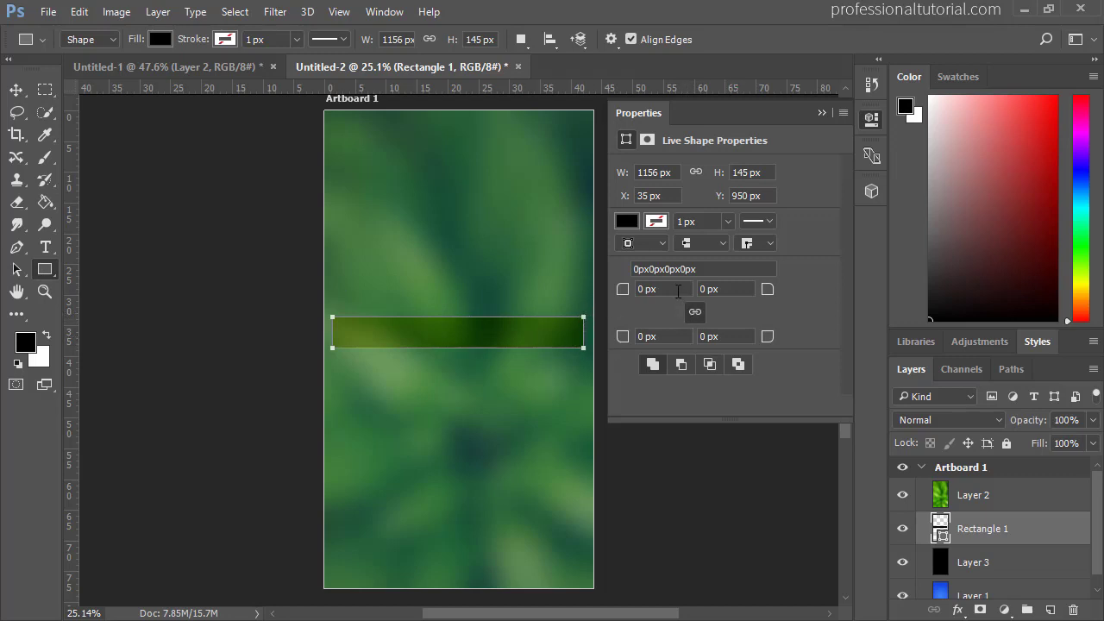
pyautogui.click(154, 64)
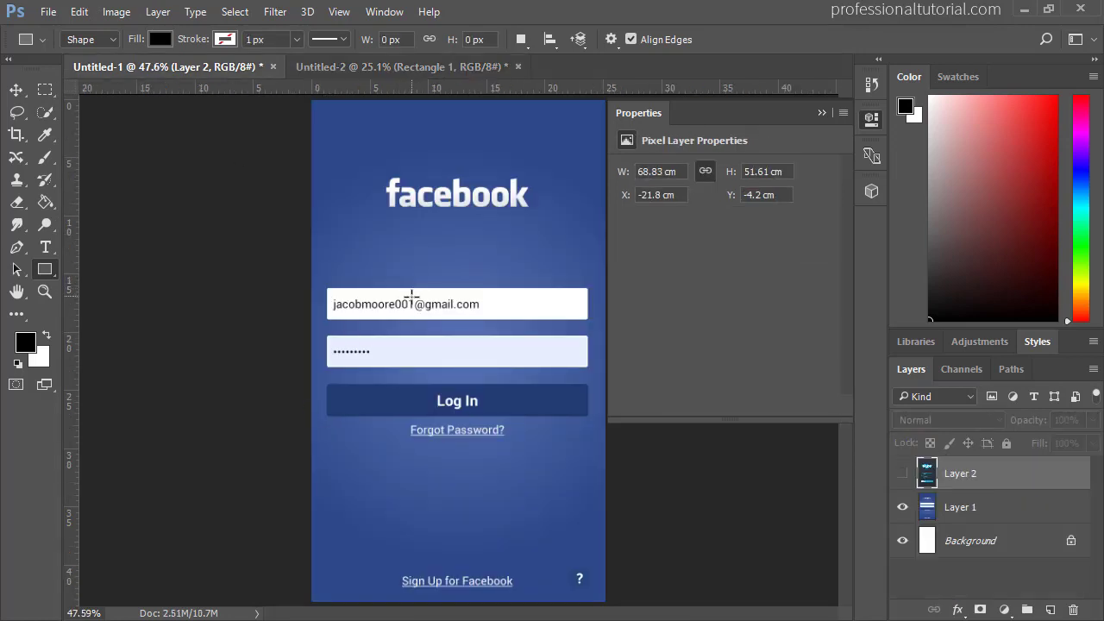
# Make the Skype mockup layer visible in Untitled-1, then return to Untitled-2.
pyautogui.press('z')
pyautogui.moveTo(335, 288); pyautogui.dragTo(328, 292)
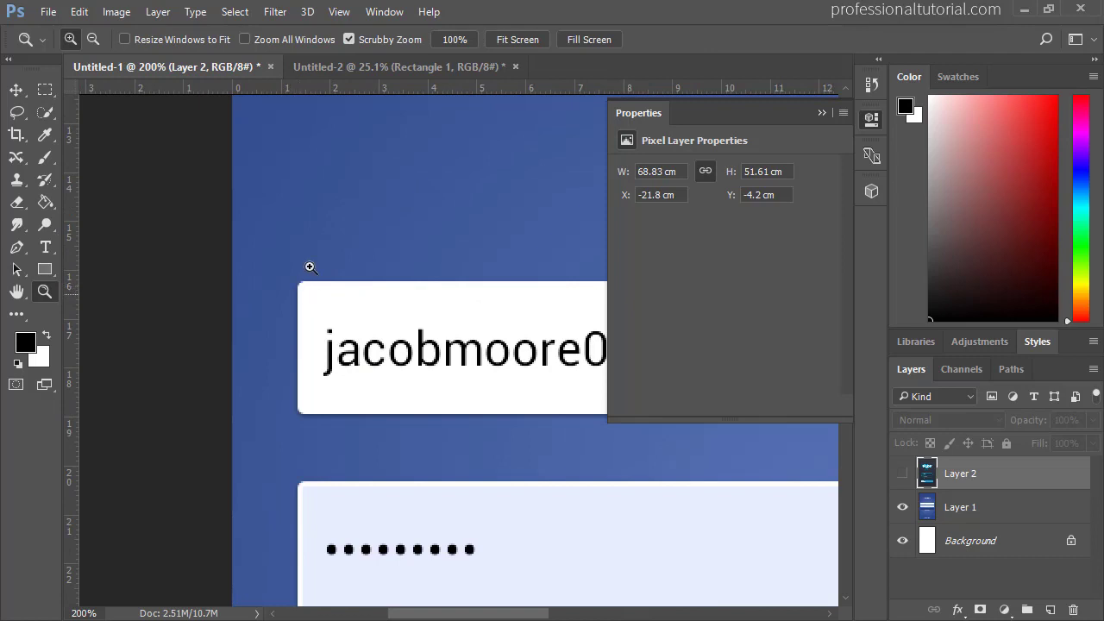
pyautogui.click(518, 38)
pyautogui.click(381, 67)
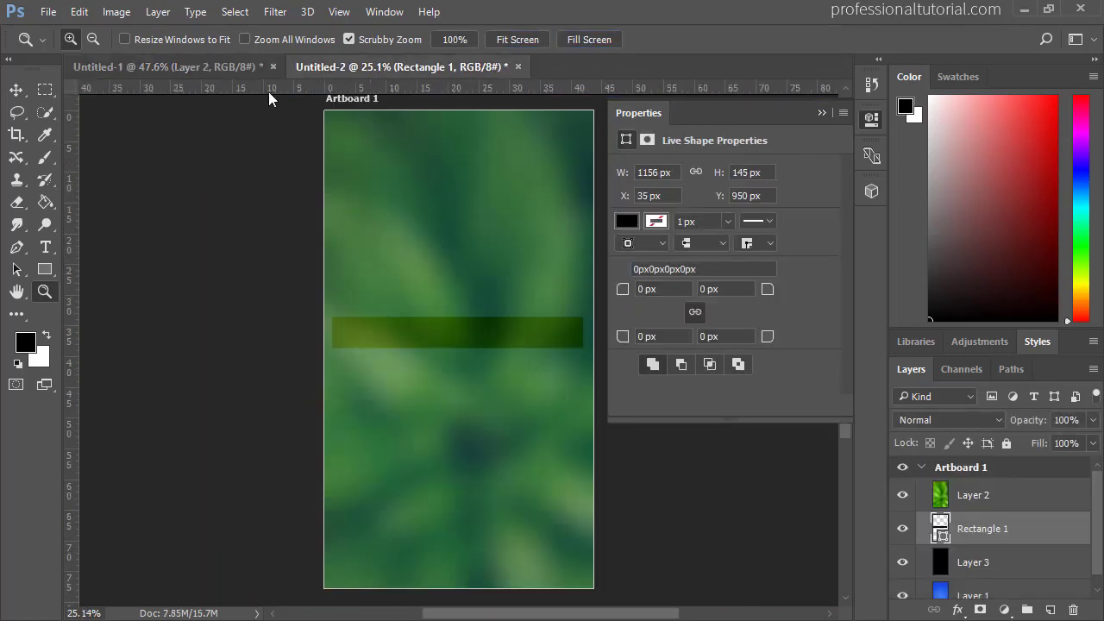
pyautogui.click(217, 57)
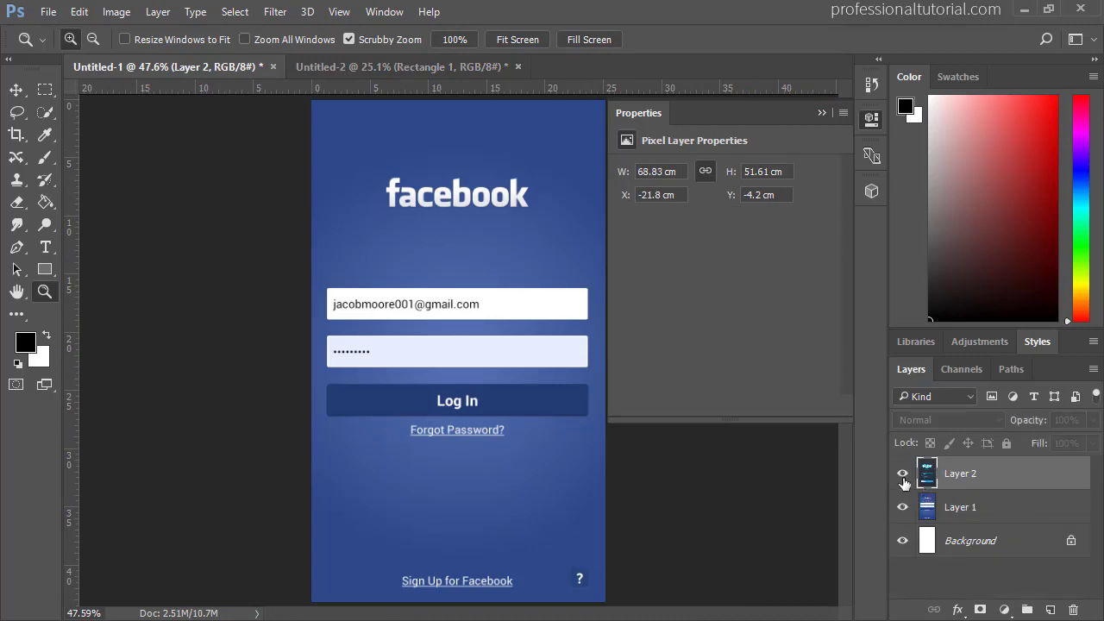
pyautogui.click(903, 475)
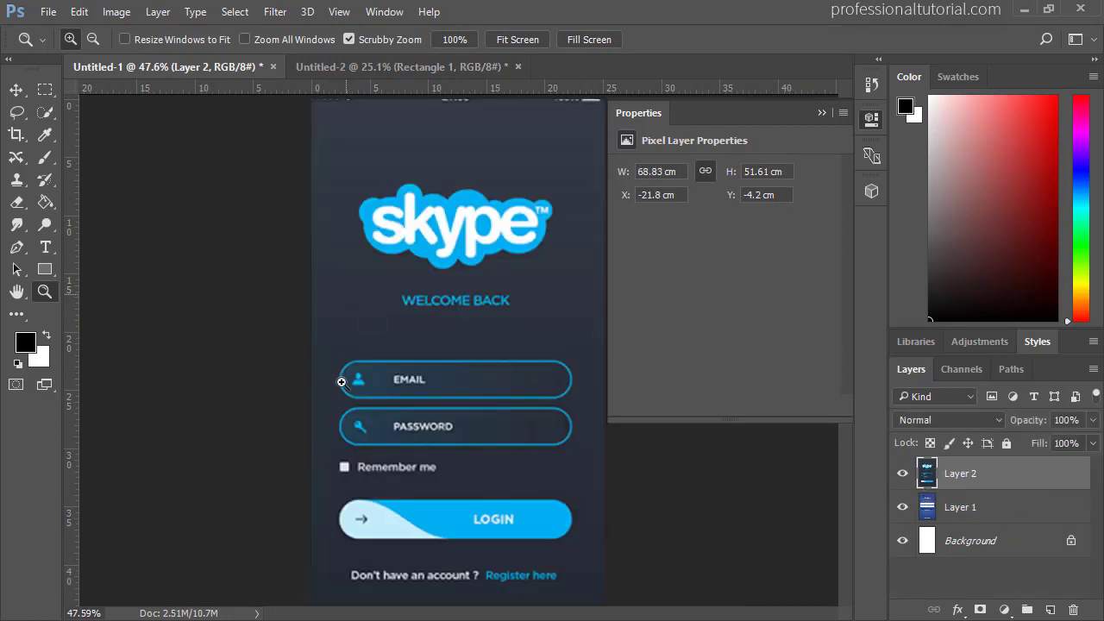
pyautogui.click(385, 68)
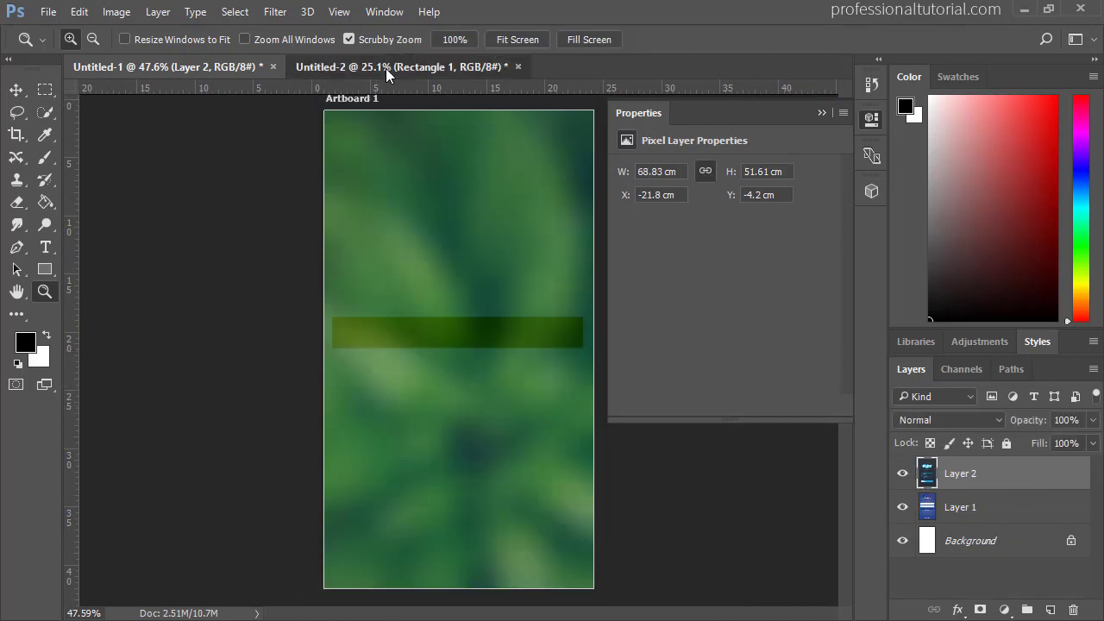
# Try a 10 px corner radius on the bar and zoom in on it.
pyautogui.press('Tab')
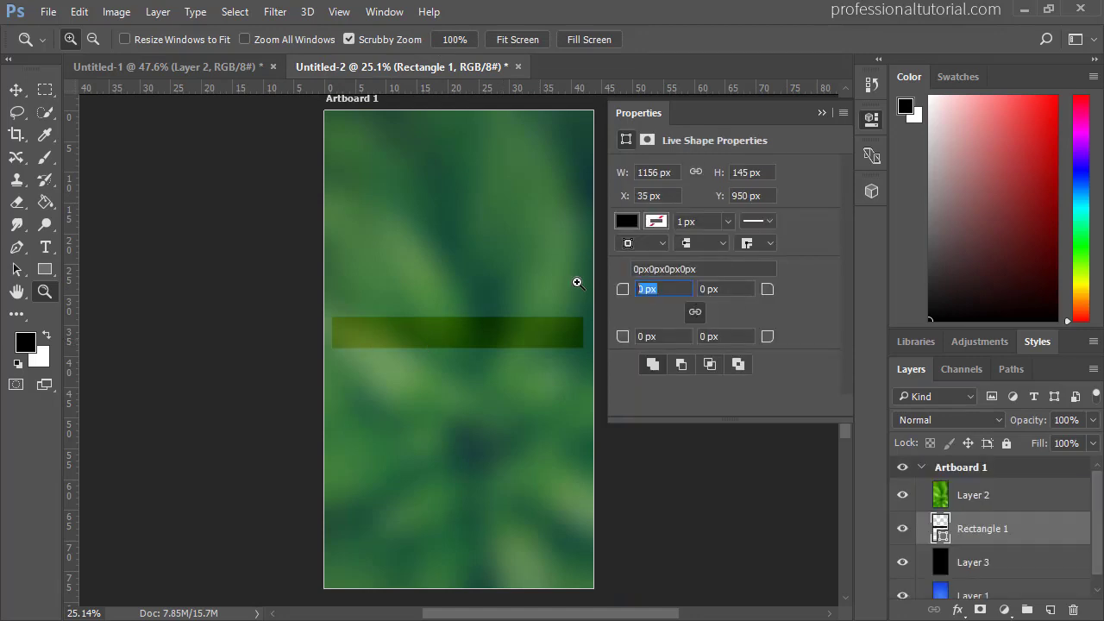
pyautogui.write('10')
pyautogui.press('Return')
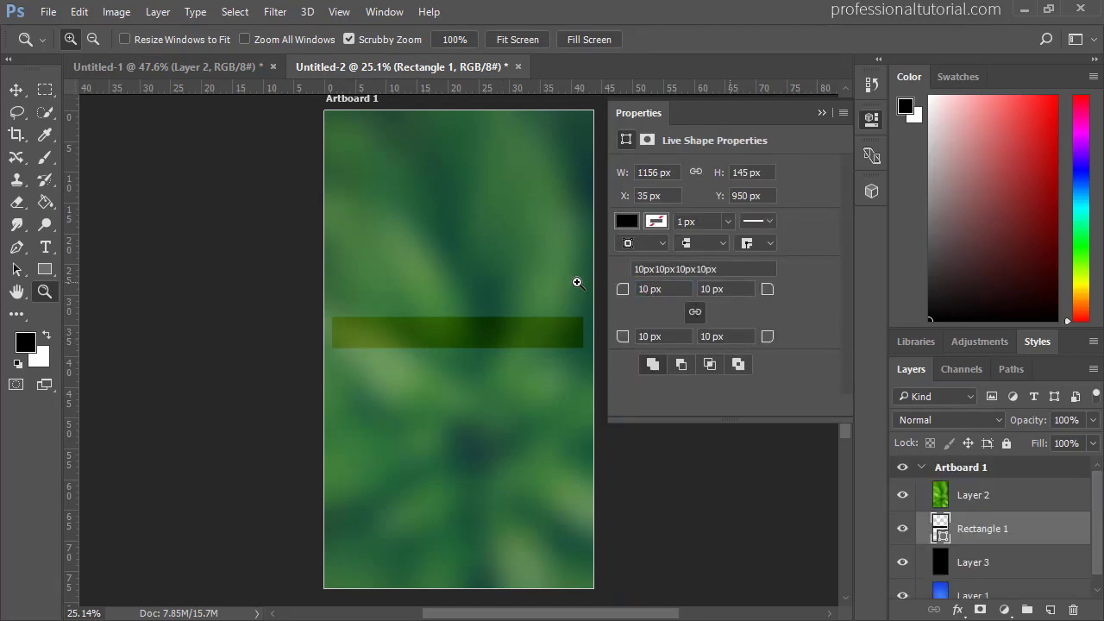
pyautogui.click(484, 321)
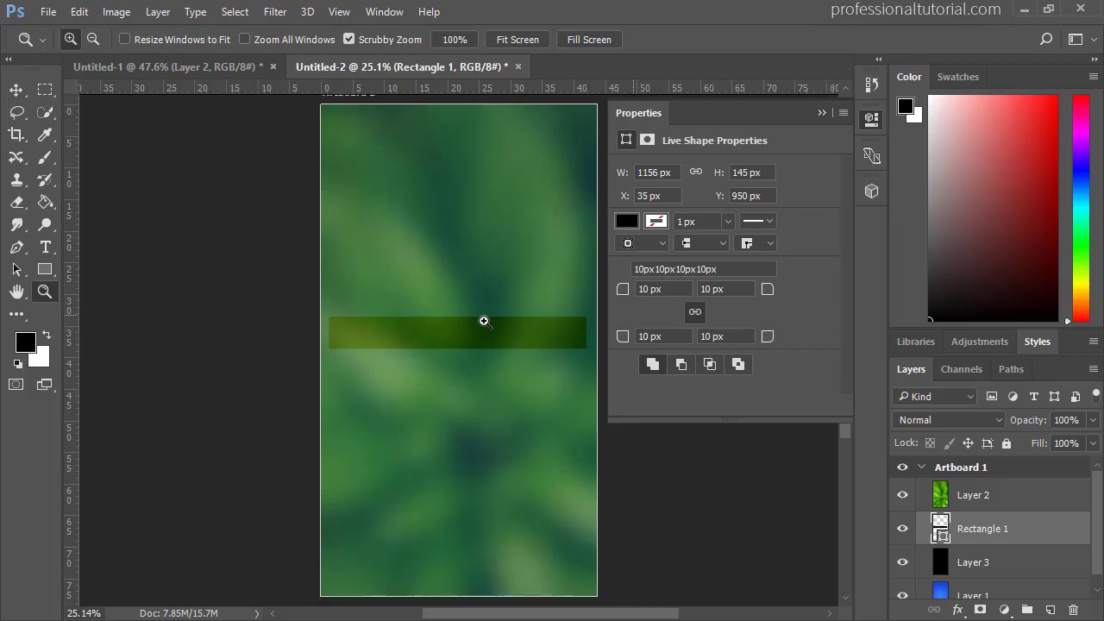
pyautogui.click(484, 320)
pyautogui.click(17, 90)
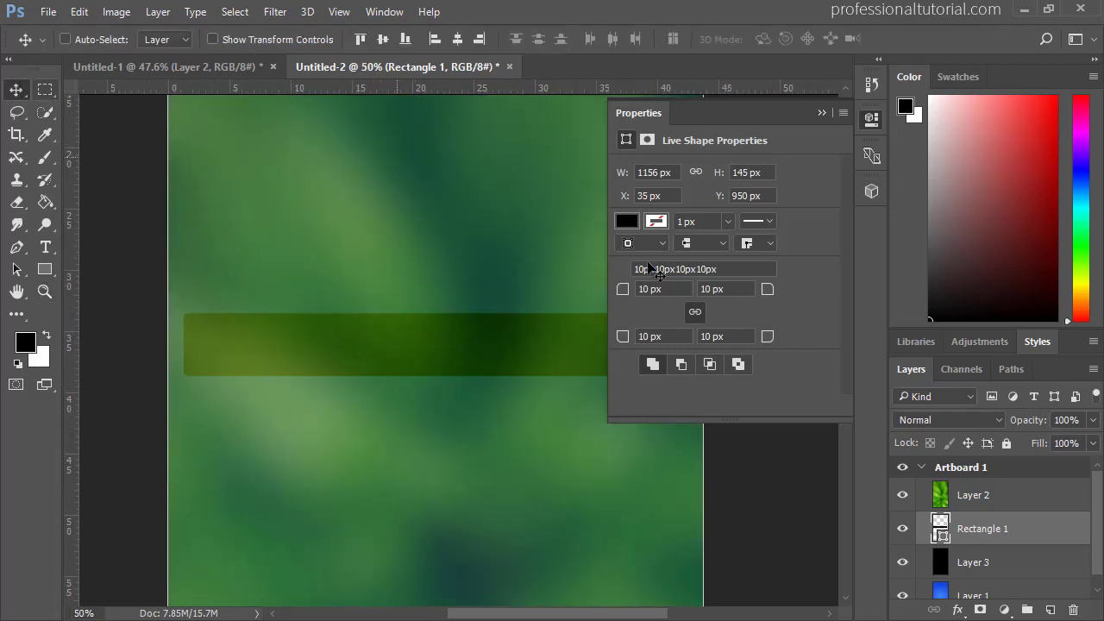
# Set the bar's corner radius to 20 px and drag Rectangle 1 above the leaf layer.
pyautogui.moveTo(688, 289); pyautogui.dragTo(582, 288)
pyautogui.write('100')
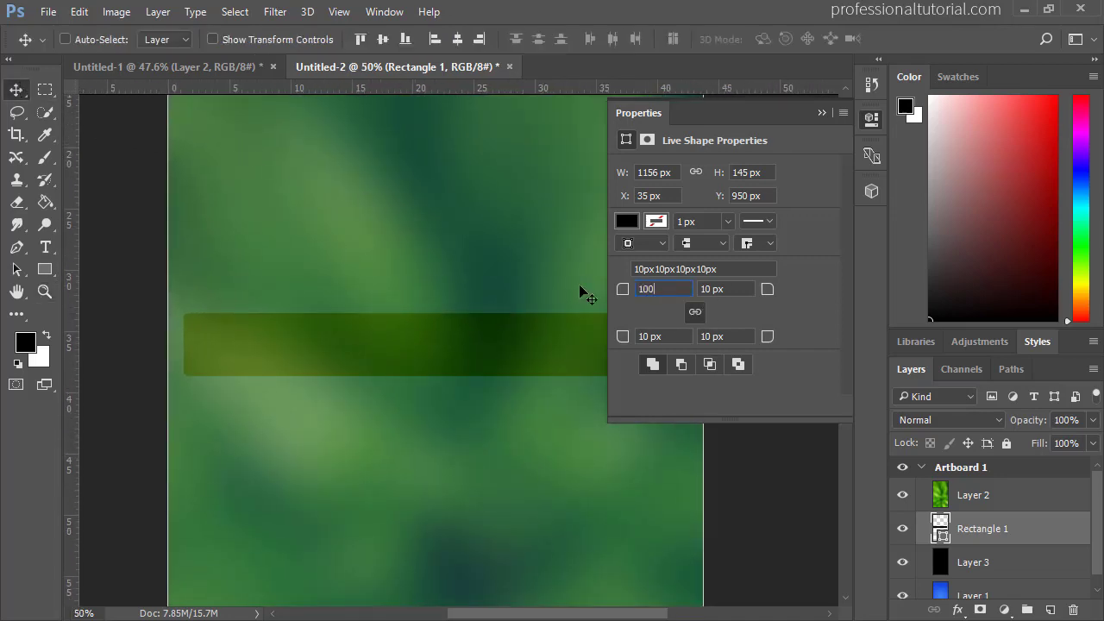
pyautogui.press('Return')
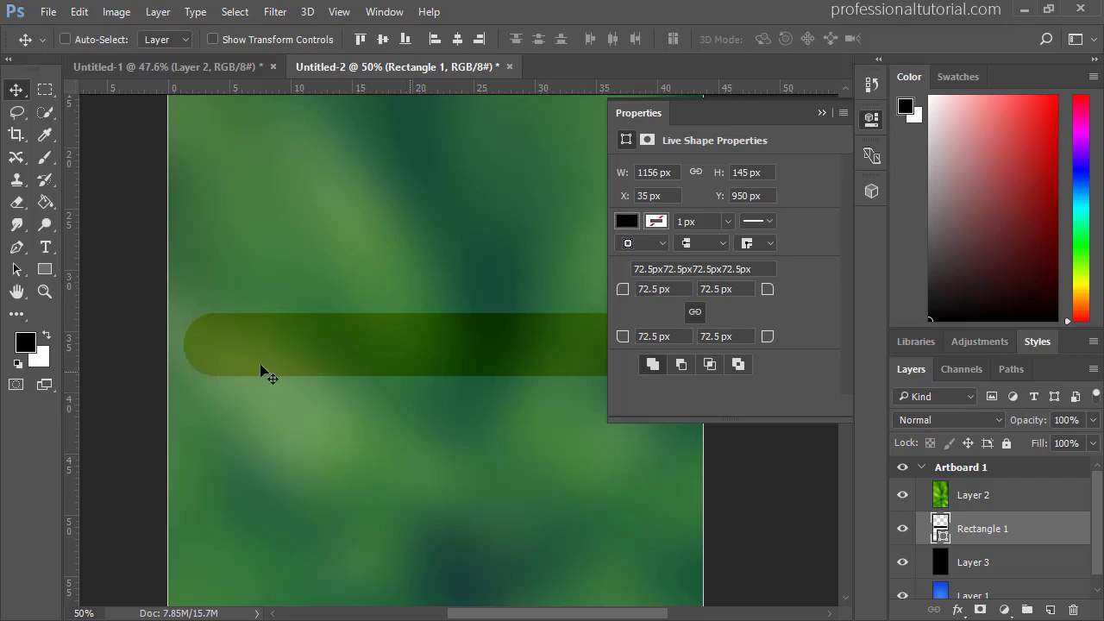
pyautogui.moveTo(673, 290); pyautogui.dragTo(622, 292)
pyautogui.write('20')
pyautogui.press('Return')
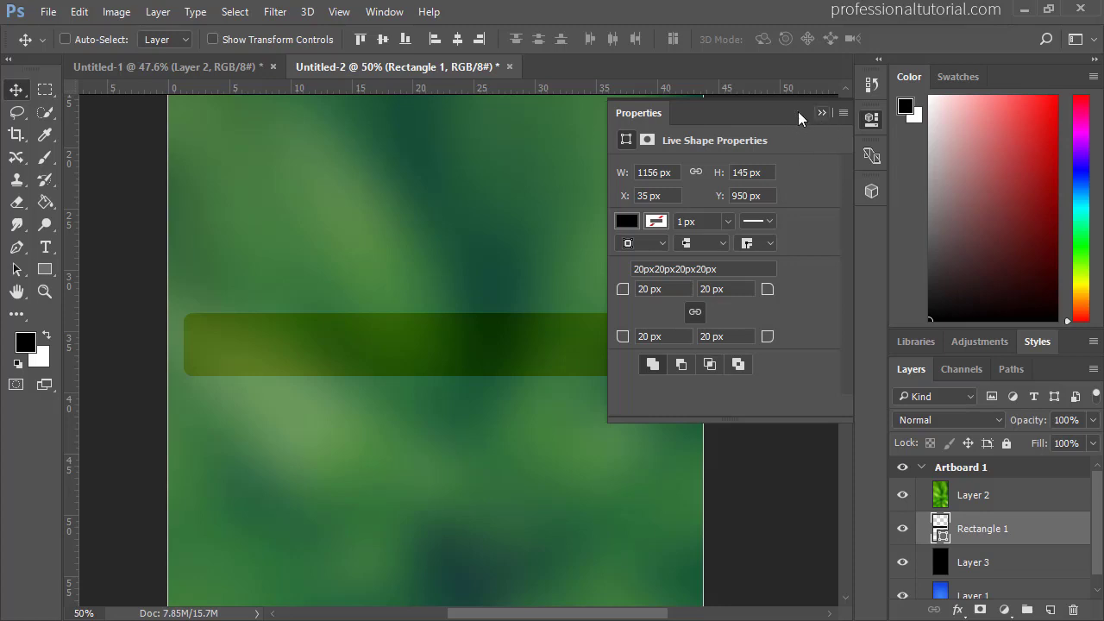
pyautogui.moveTo(798, 111)
pyautogui.mouseDown()
pyautogui.moveTo(783, 114)
pyautogui.moveTo(868, 145)
pyautogui.mouseUp()
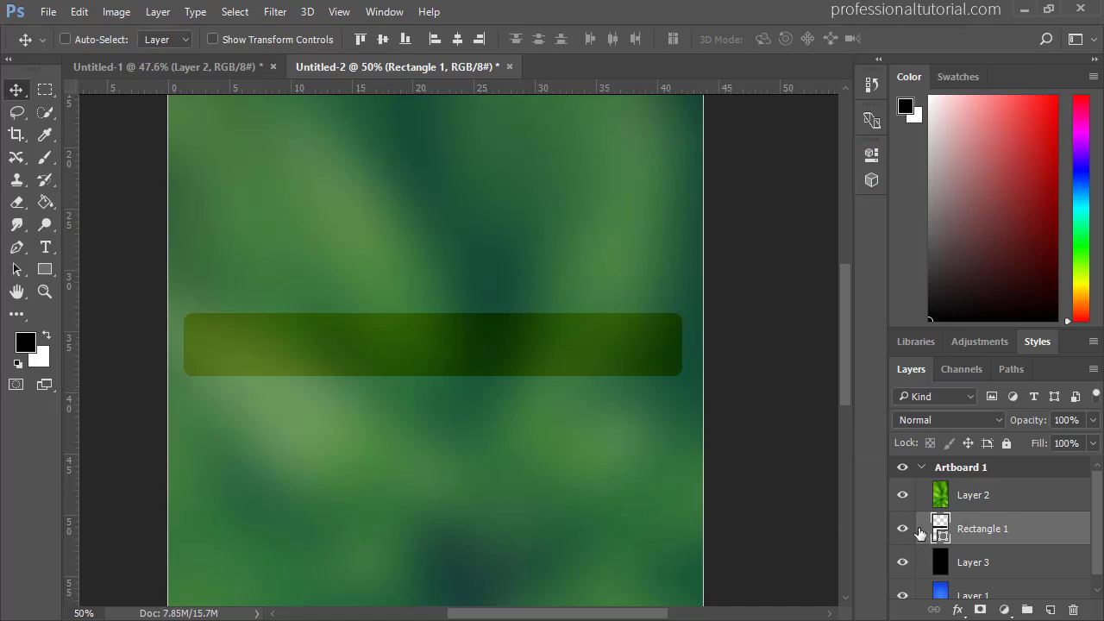
pyautogui.moveTo(958, 534)
pyautogui.mouseDown()
pyautogui.moveTo(978, 488)
pyautogui.moveTo(975, 531)
pyautogui.mouseUp()
# Place Rectangle 1 above the leaf Layer 2 in the layer stack.
pyautogui.press('z')
pyautogui.keyDown('alt'); pyautogui.click(442, 320); pyautogui.keyUp('alt')
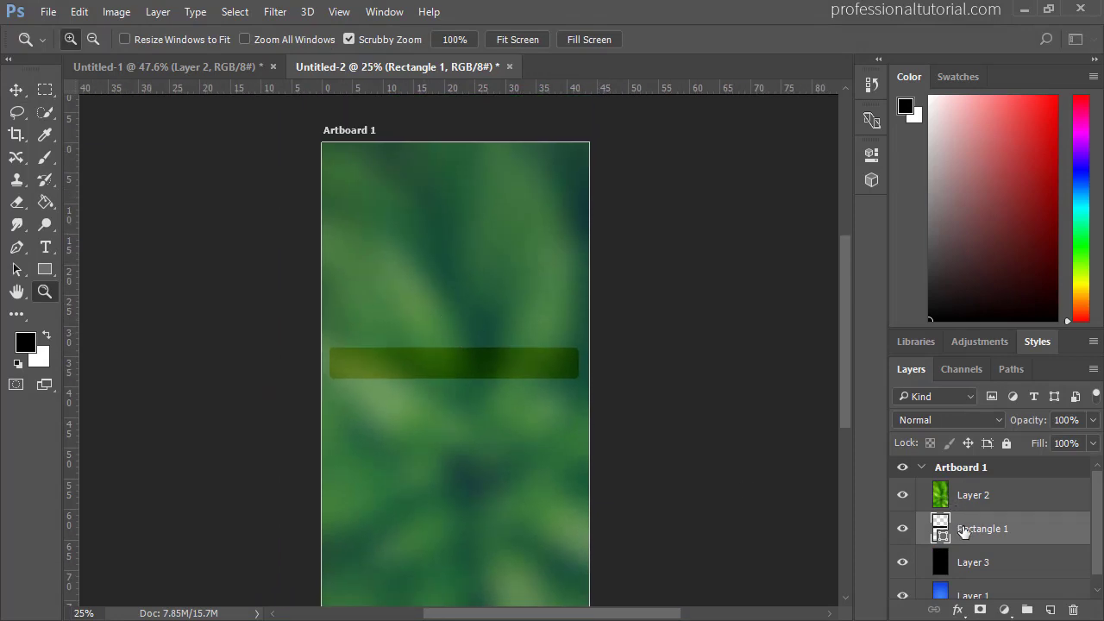
pyautogui.moveTo(964, 531); pyautogui.dragTo(962, 479)
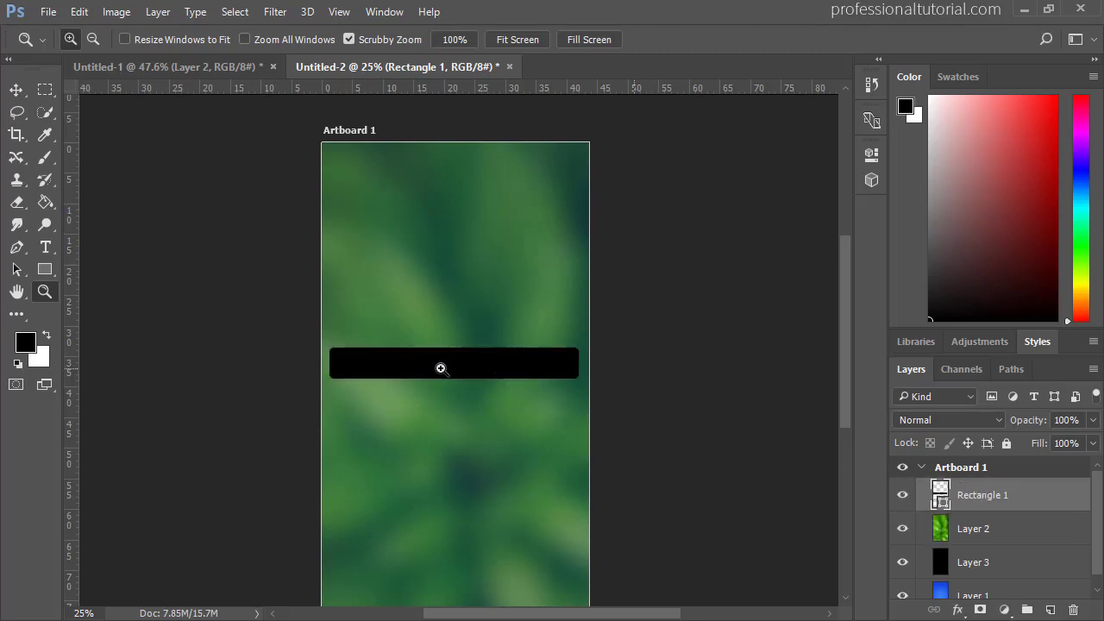
pyautogui.click(435, 367)
pyautogui.keyDown('alt'); pyautogui.click(483, 377); pyautogui.keyUp('alt')
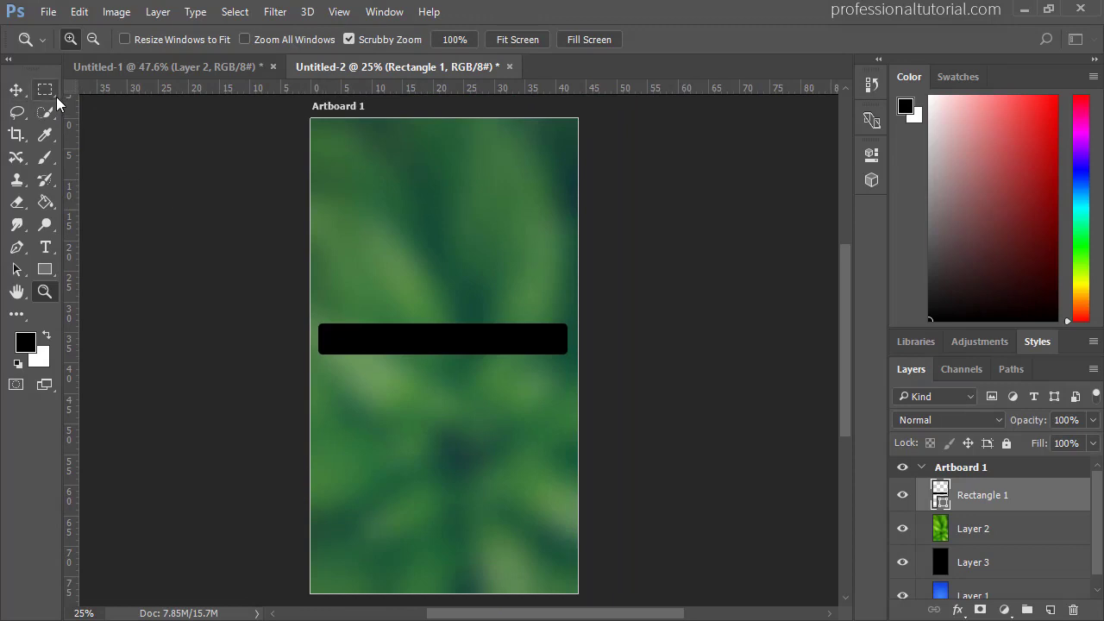
# Centre the bar horizontally on the artboard and lower its opacity to 42%.
pyautogui.hotkey('ctrl', 'a')
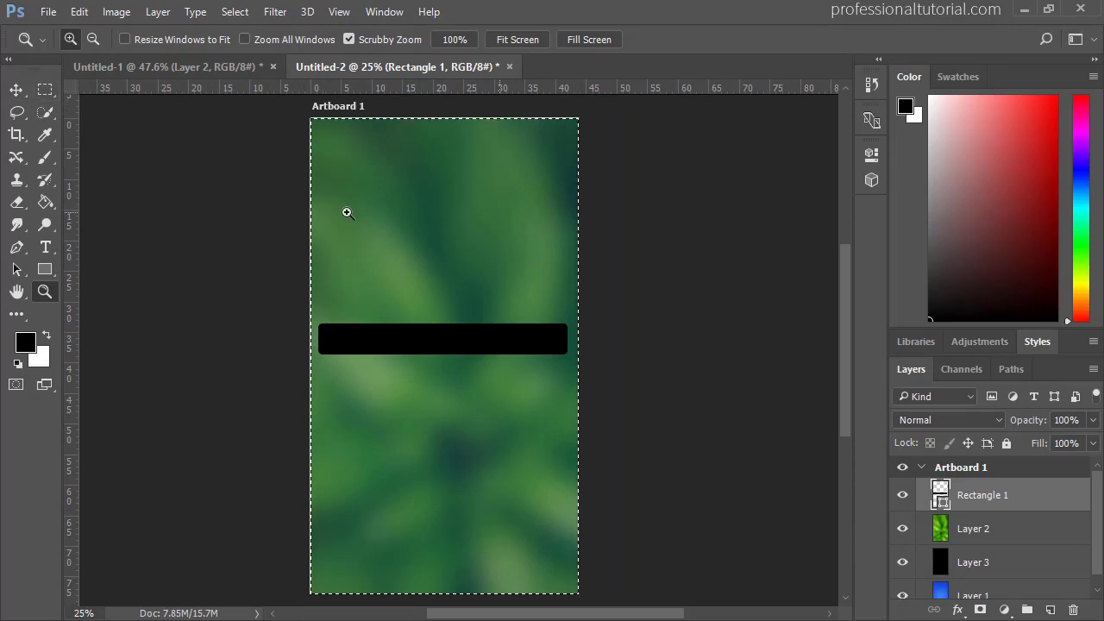
pyautogui.click(15, 90)
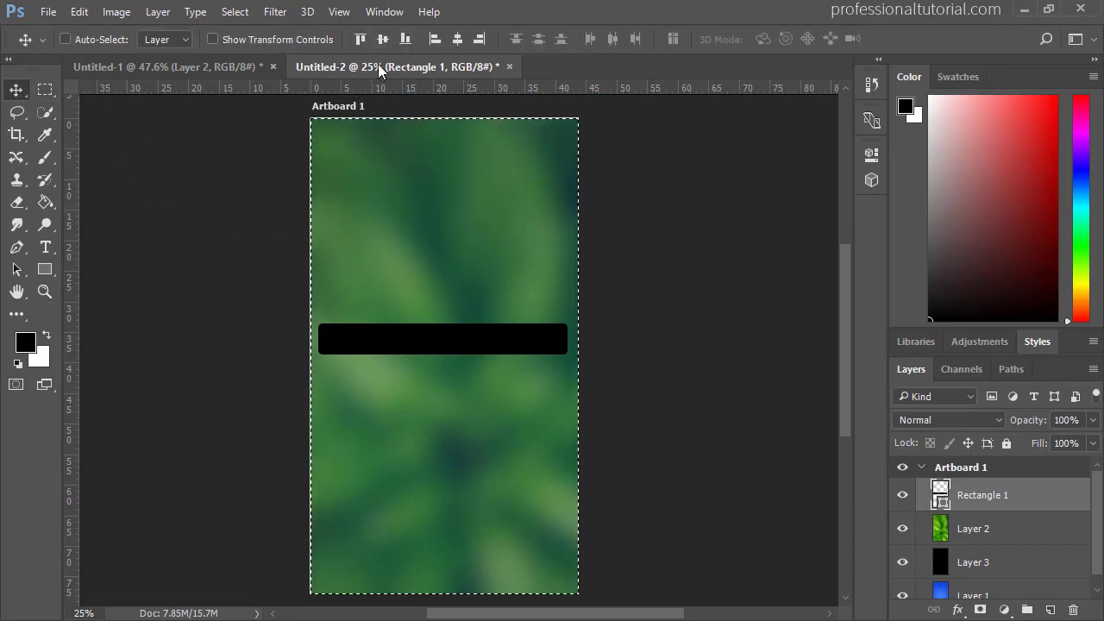
pyautogui.click(459, 37)
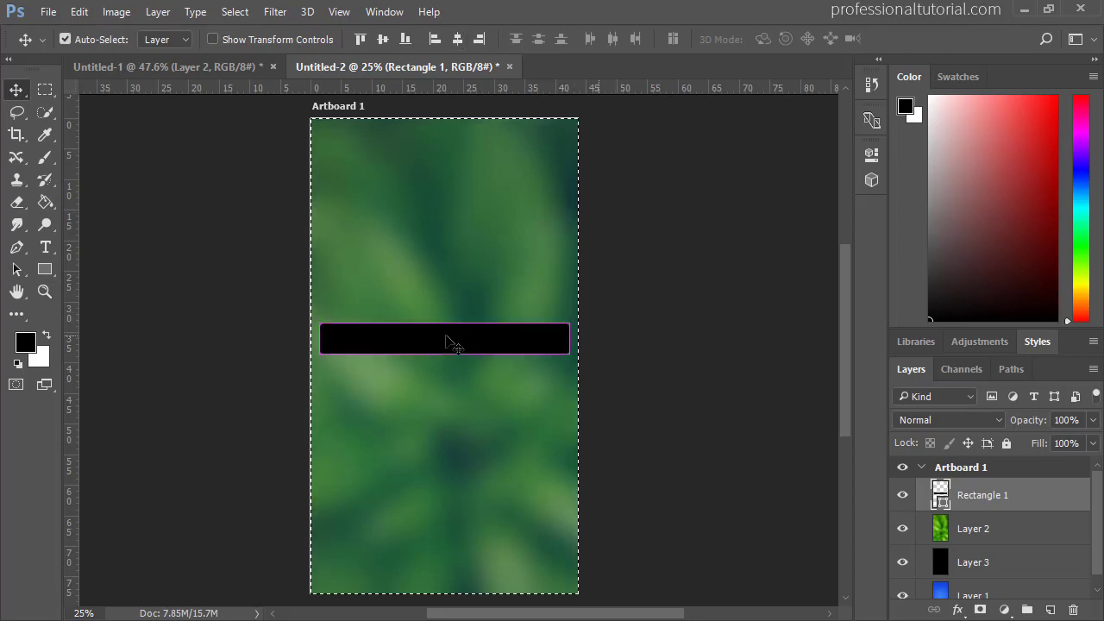
pyautogui.hotkey('ctrl', 'd')
pyautogui.press('ctrl')
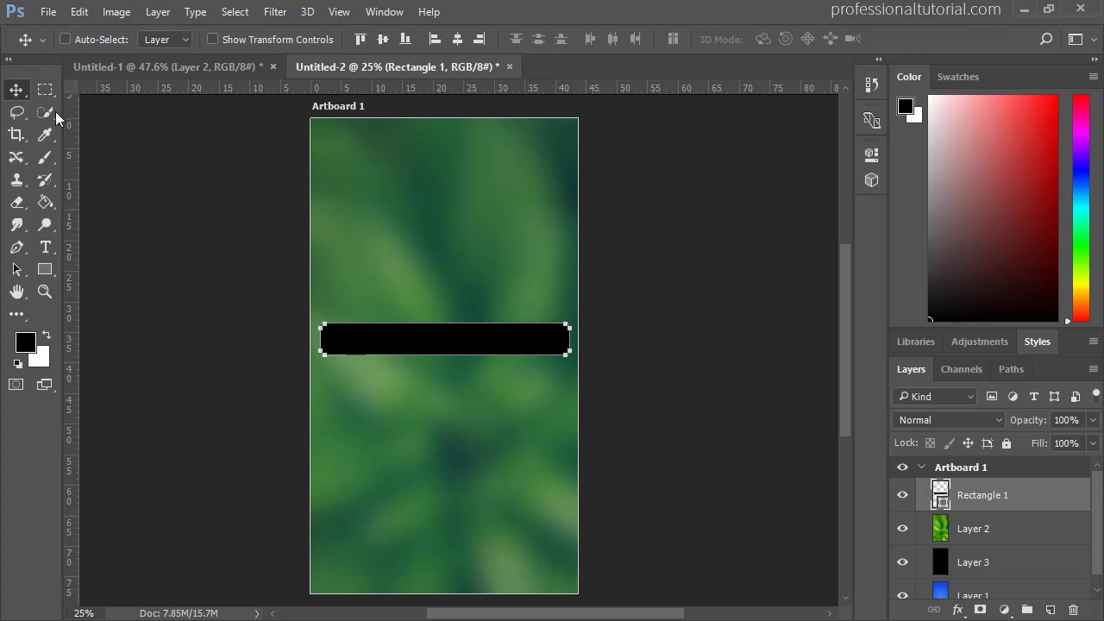
pyautogui.moveTo(474, 349)
pyautogui.mouseDown()
pyautogui.moveTo(475, 334)
pyautogui.moveTo(459, 345)
pyautogui.mouseUp()
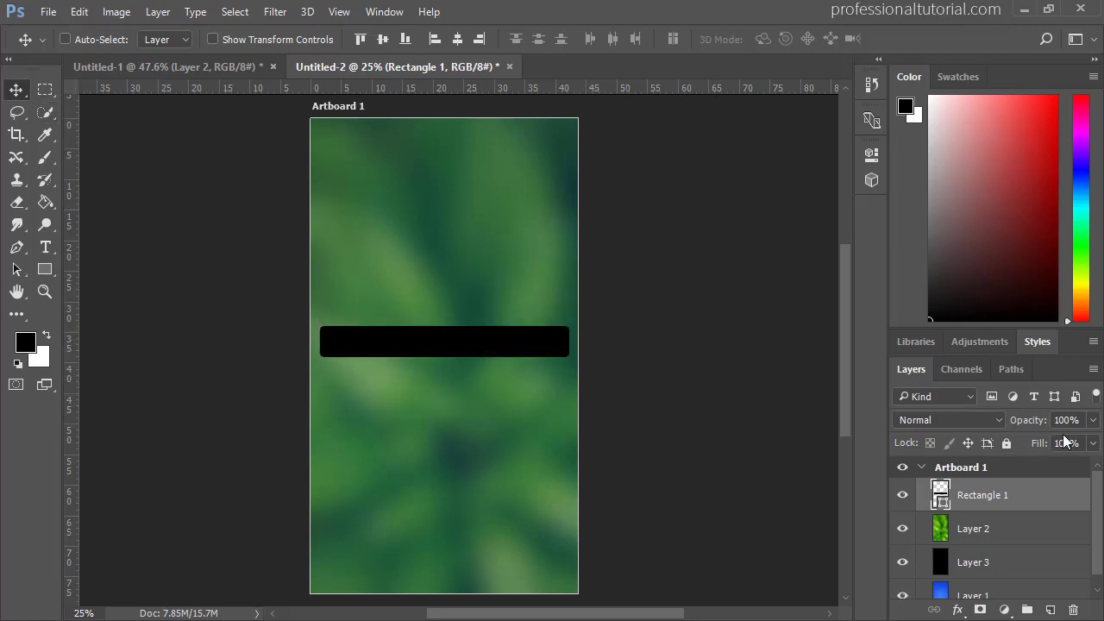
pyautogui.click(1092, 420)
pyautogui.click(1058, 441)
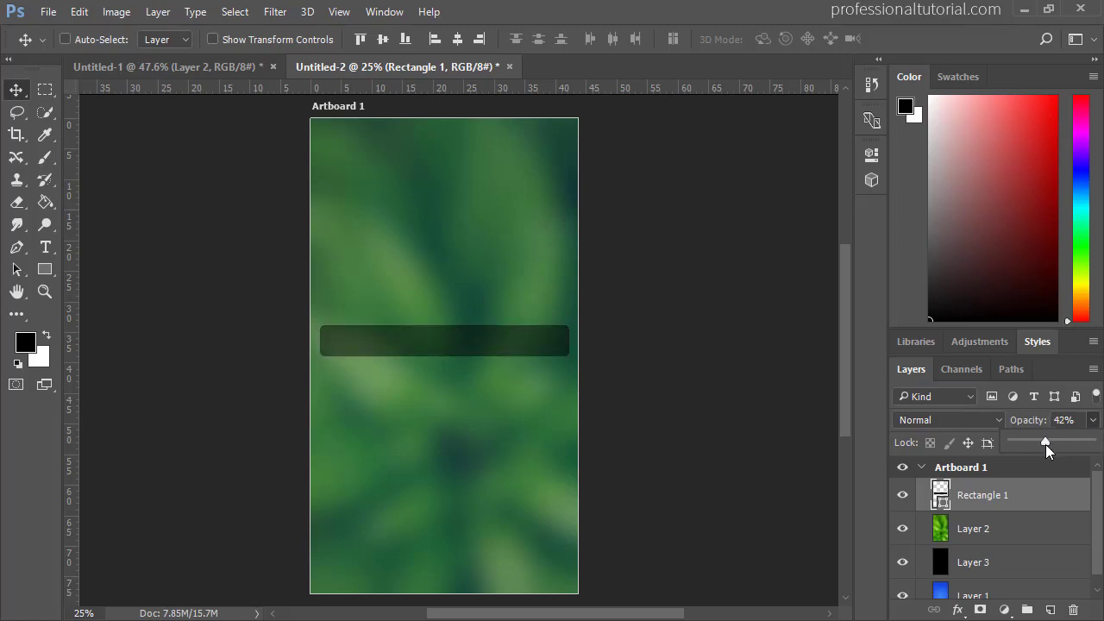
# Keep the bar filled black with no stroke and drop its opacity to 33%.
pyautogui.click(871, 155)
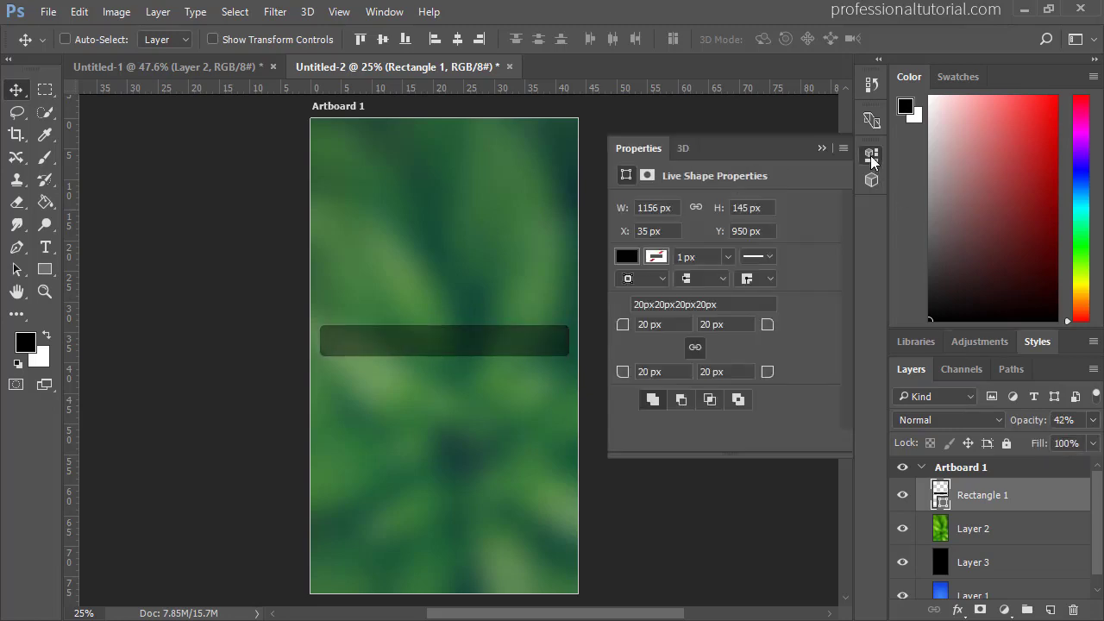
pyautogui.click(627, 256)
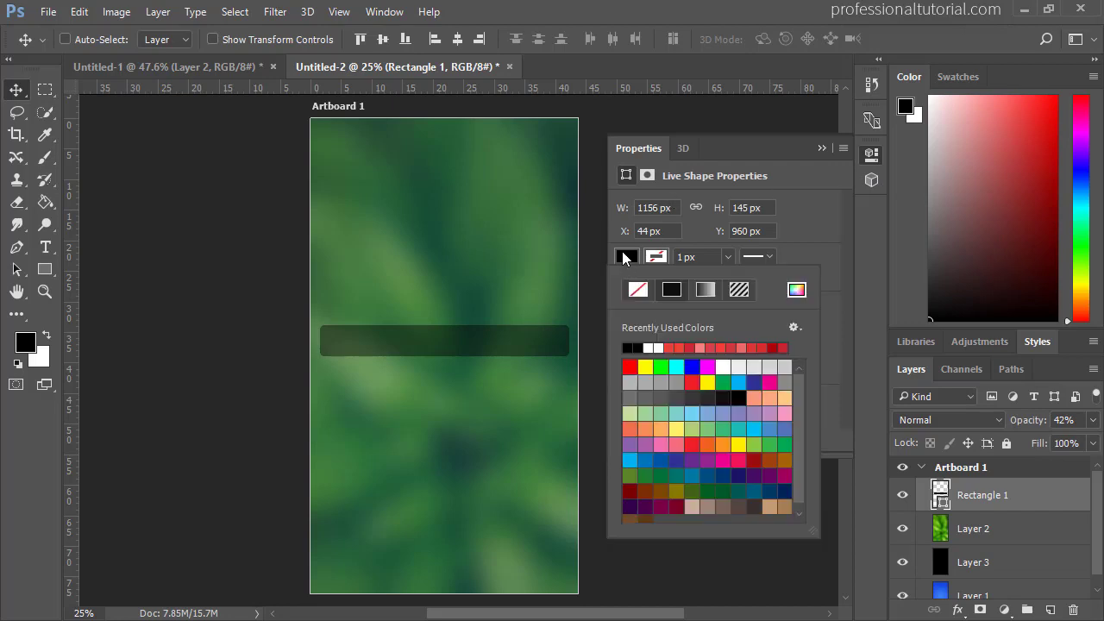
pyautogui.click(650, 348)
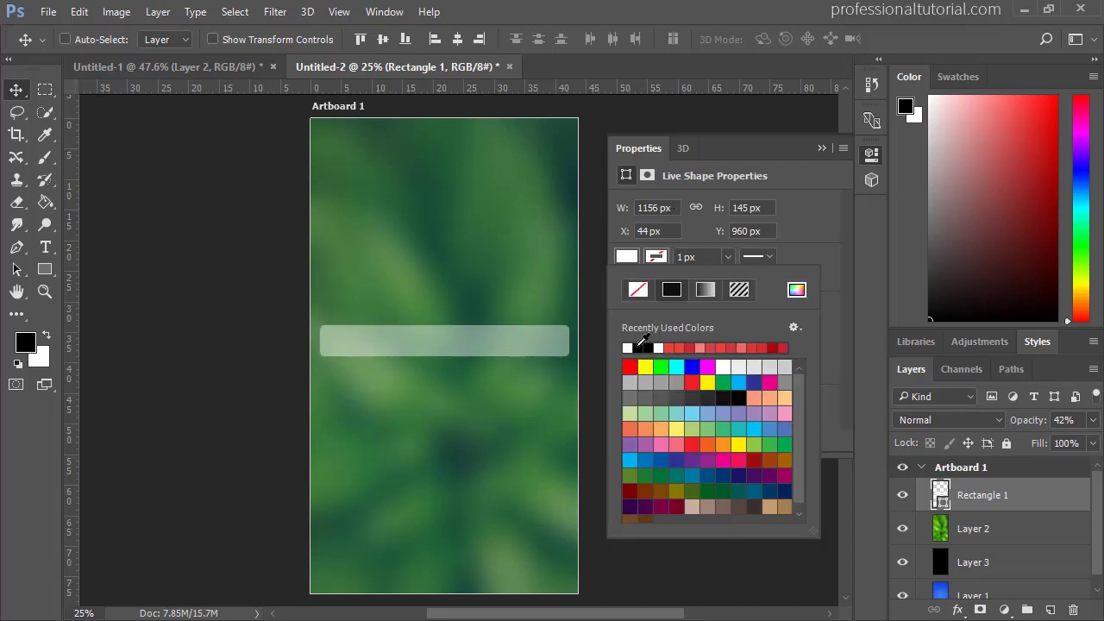
pyautogui.click(638, 348)
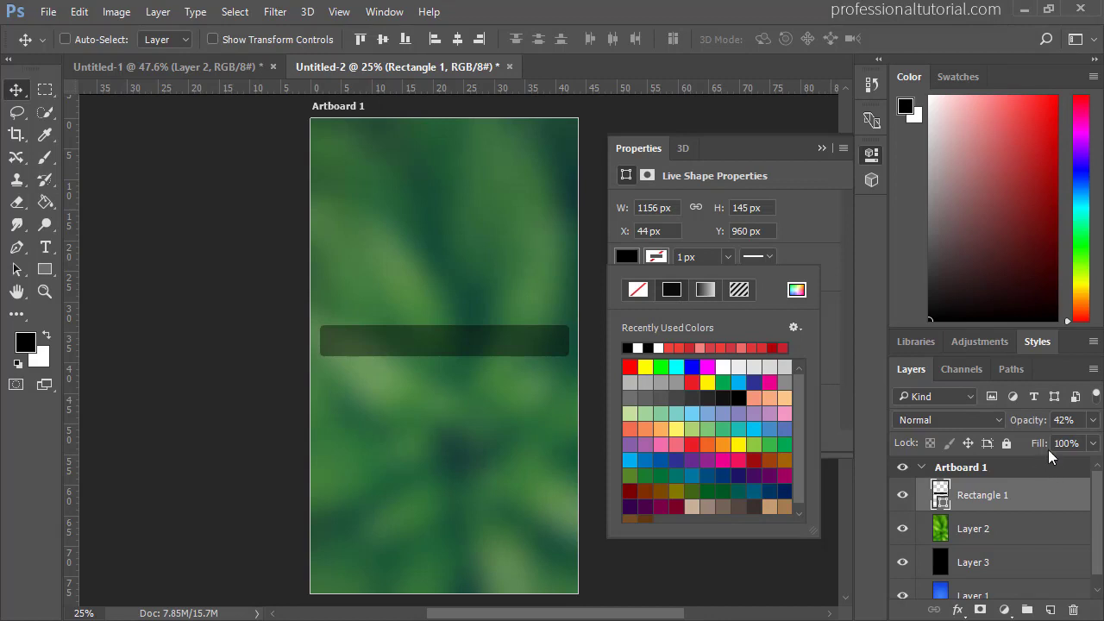
pyautogui.click(1092, 421)
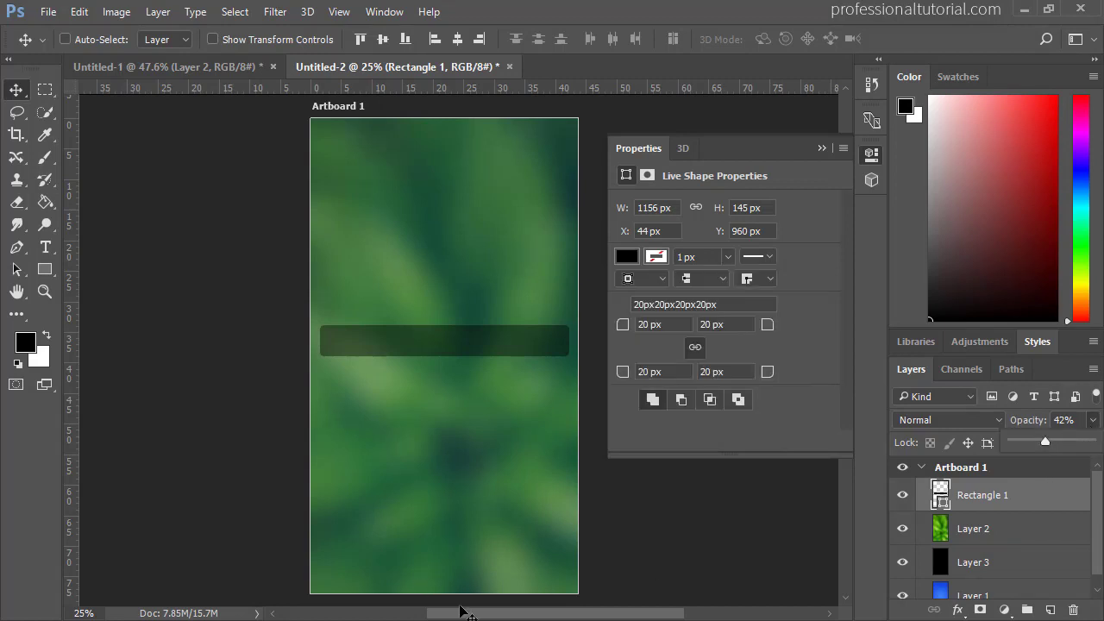
pyautogui.press('Return')
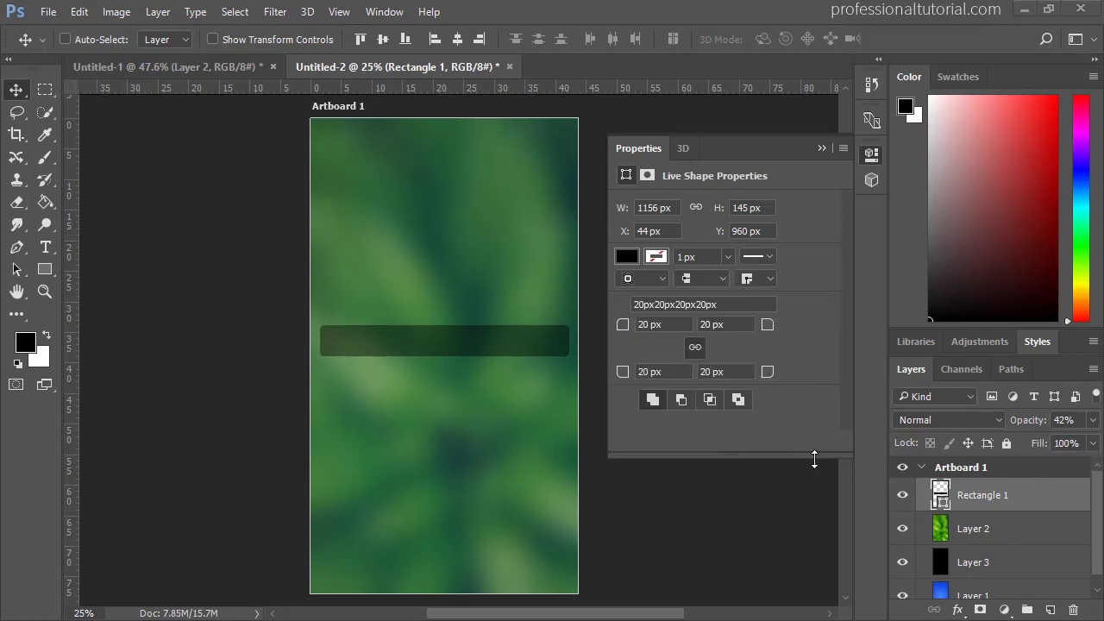
pyautogui.click(1092, 421)
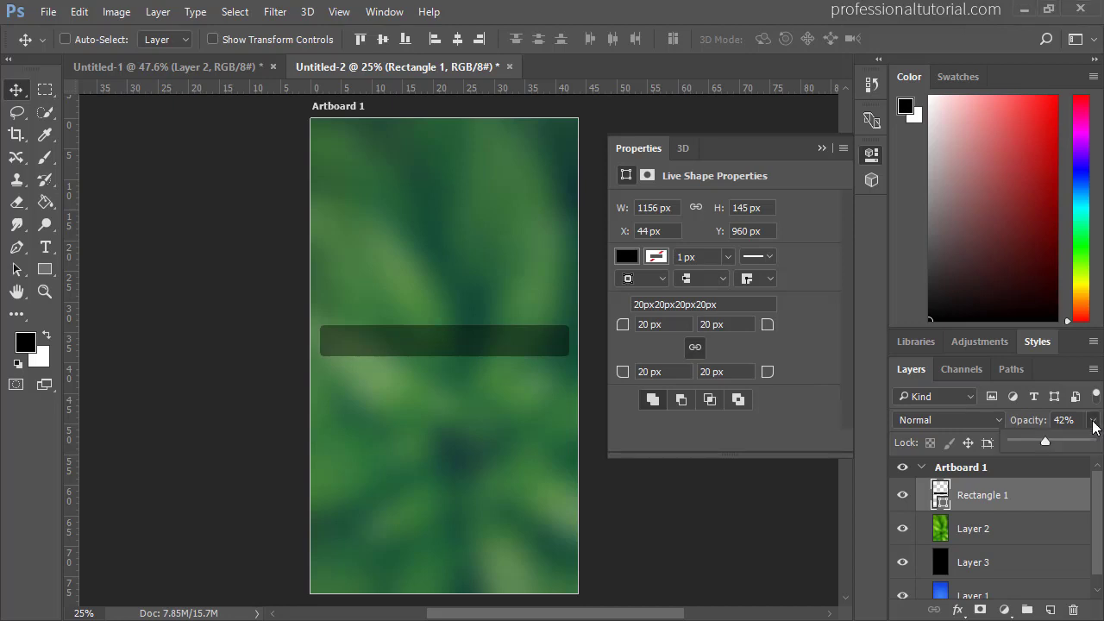
pyautogui.moveTo(1042, 442); pyautogui.dragTo(1038, 442)
# Type 'user' in 72 pt Myriad Pro and move it into the bar's left end.
pyautogui.click(389, 395)
pyautogui.press('z')
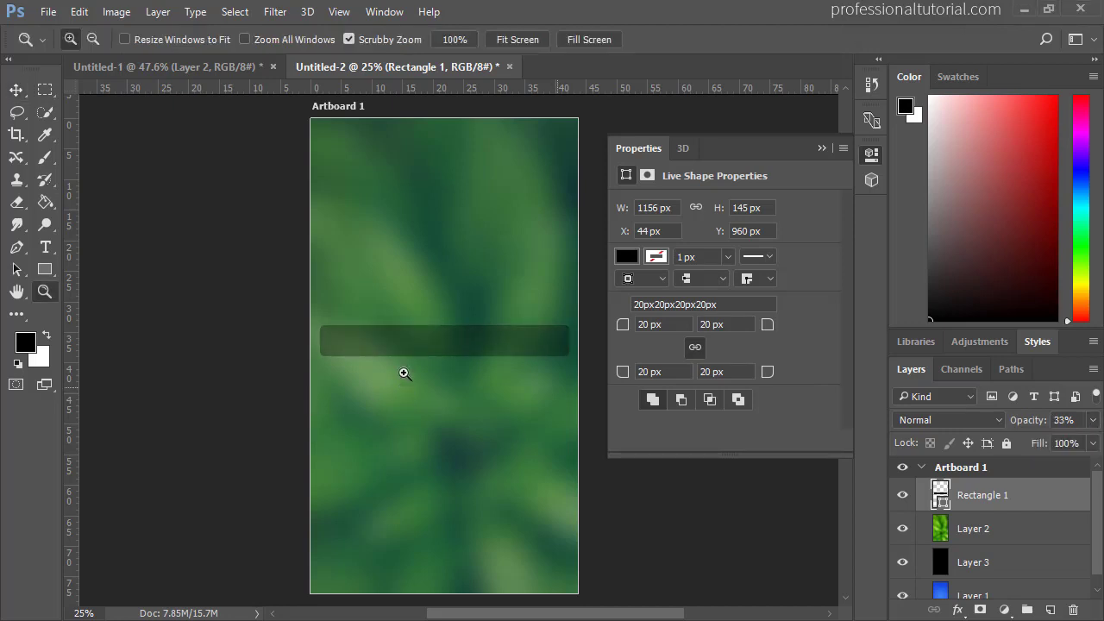
pyautogui.click(394, 339)
pyautogui.press('t')
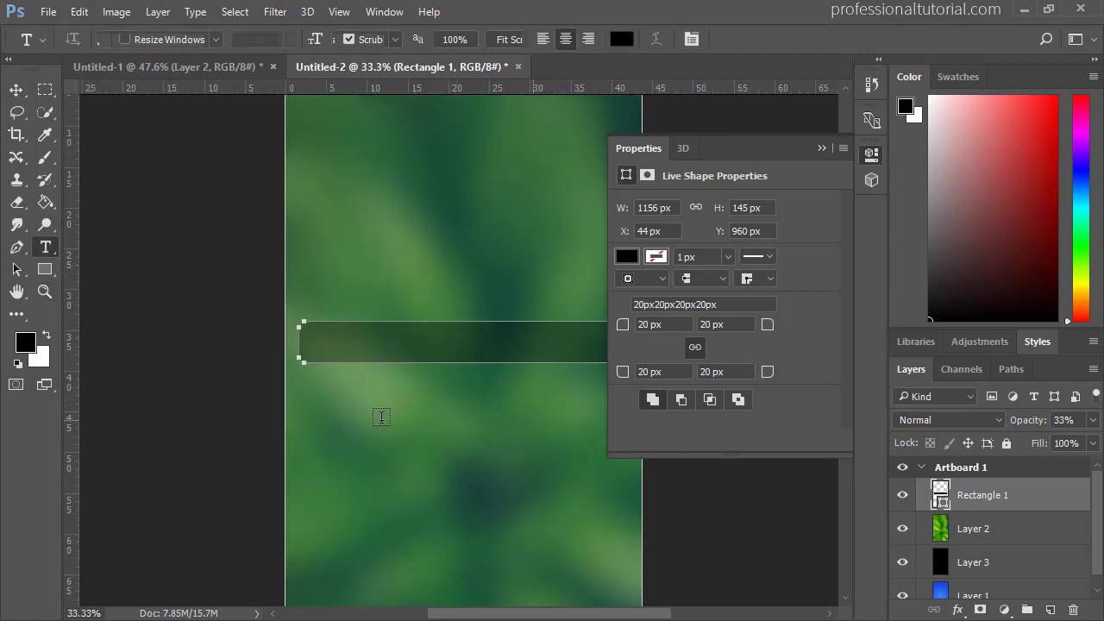
pyautogui.click(380, 421)
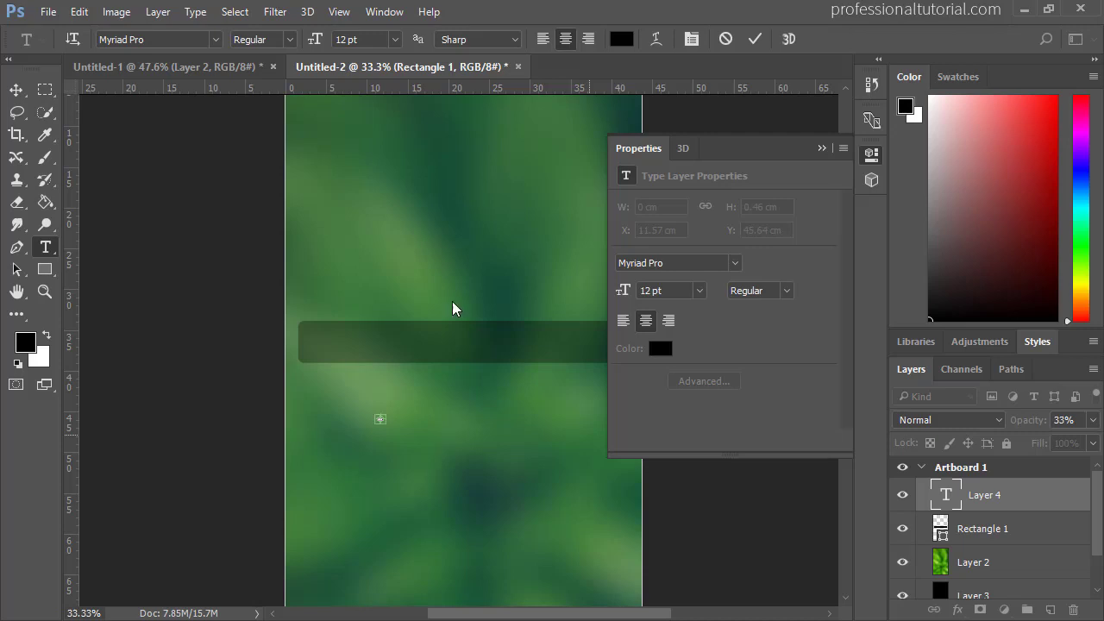
pyautogui.click(394, 41)
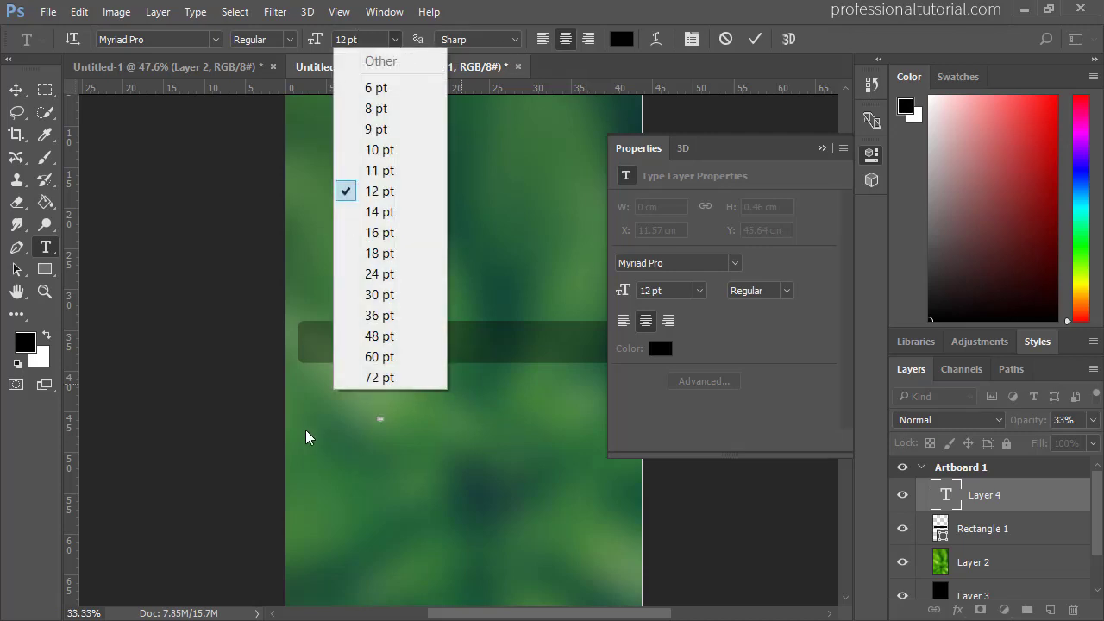
pyautogui.click(411, 379)
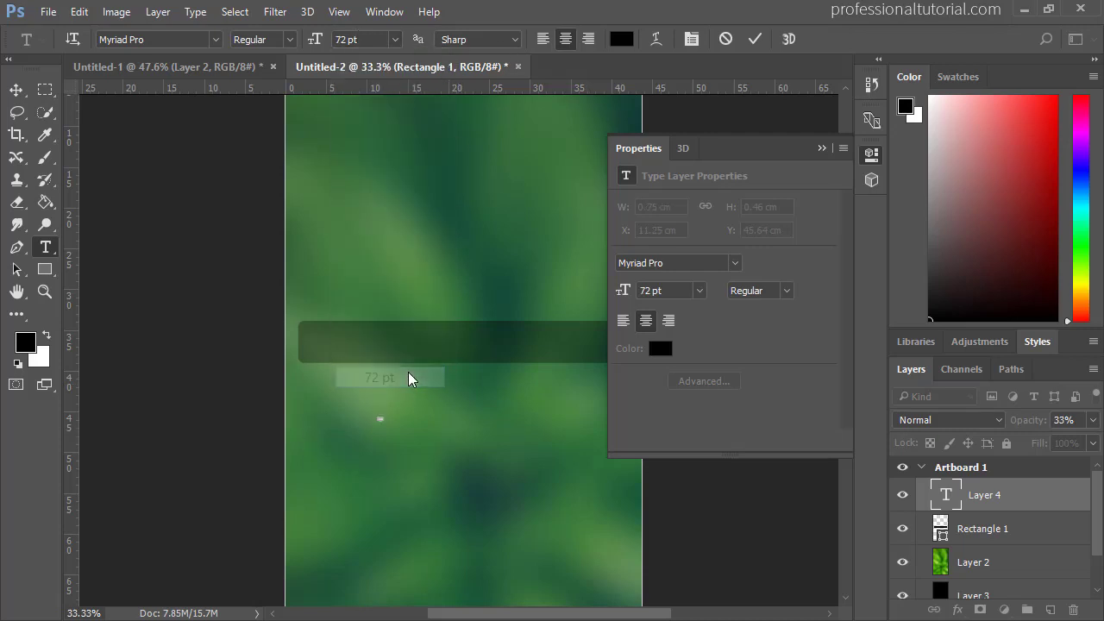
pyautogui.write('user')
pyautogui.click(17, 90)
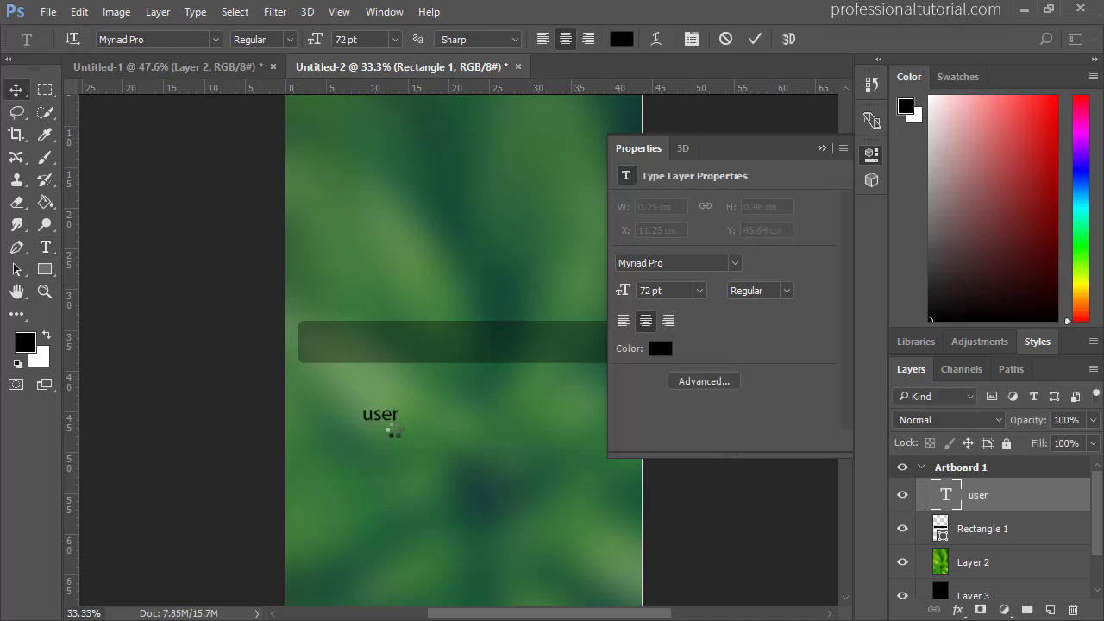
pyautogui.moveTo(390, 414); pyautogui.dragTo(333, 341)
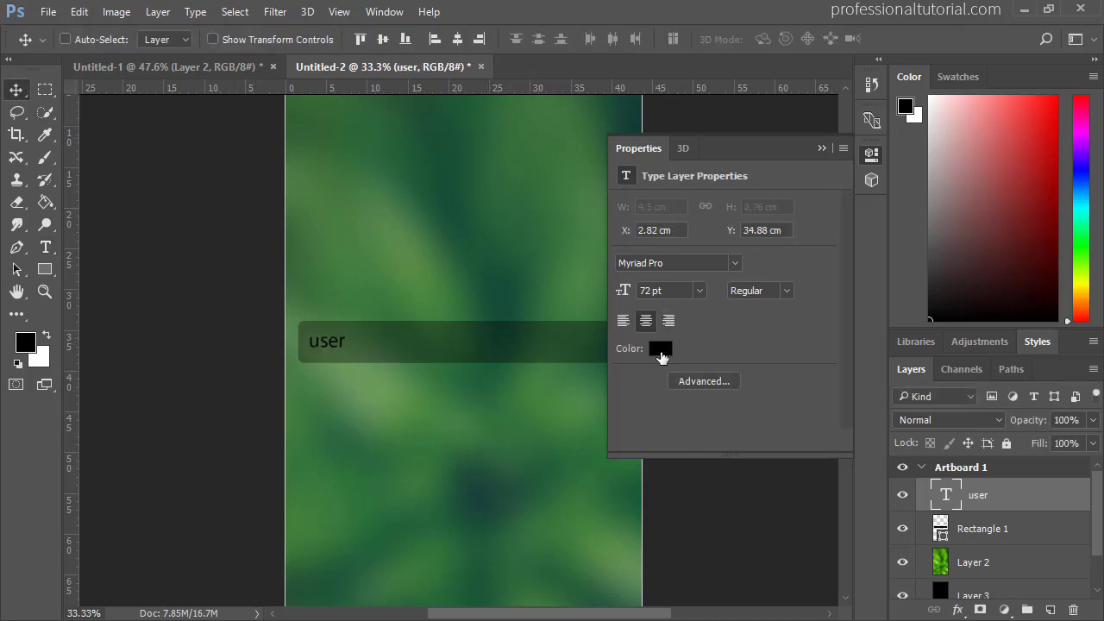
# Recolour the 'user' text to pale pinkish grey #d8b4b4 and close the Properties panel.
pyautogui.click(661, 349)
pyautogui.moveTo(184, 153); pyautogui.dragTo(739, 223)
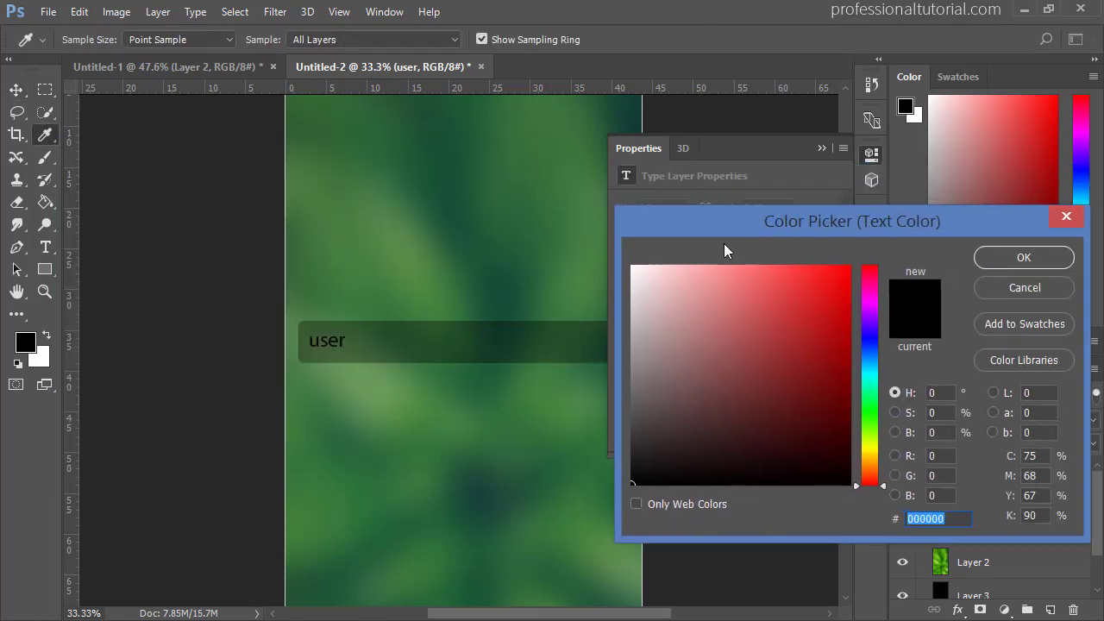
pyautogui.moveTo(633, 289); pyautogui.dragTo(613, 255)
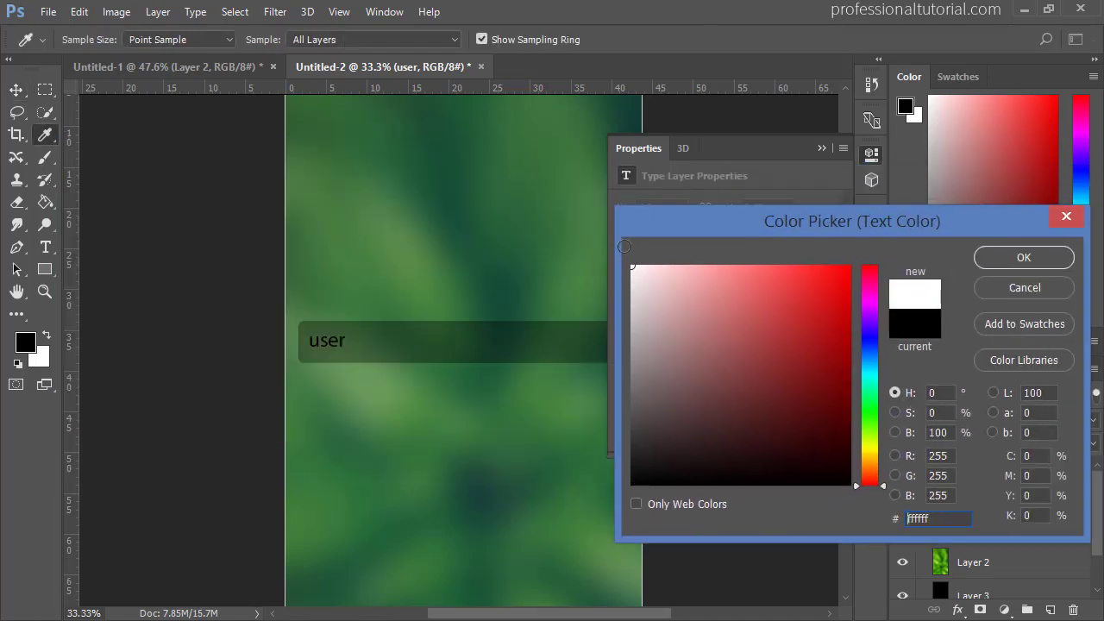
pyautogui.click(1029, 257)
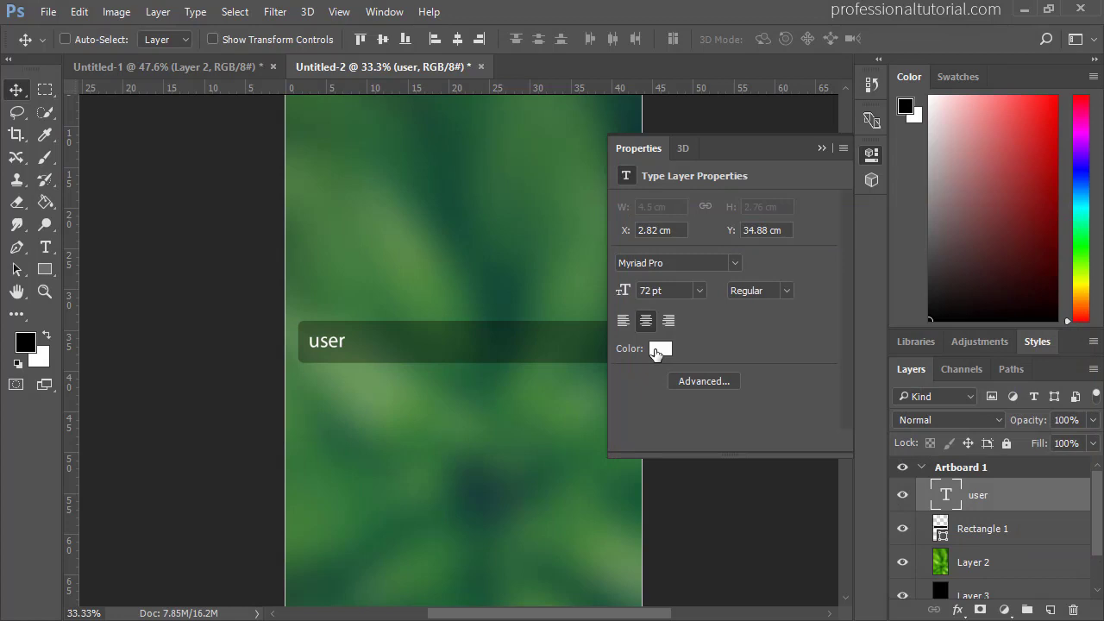
pyautogui.click(661, 348)
pyautogui.click(639, 357)
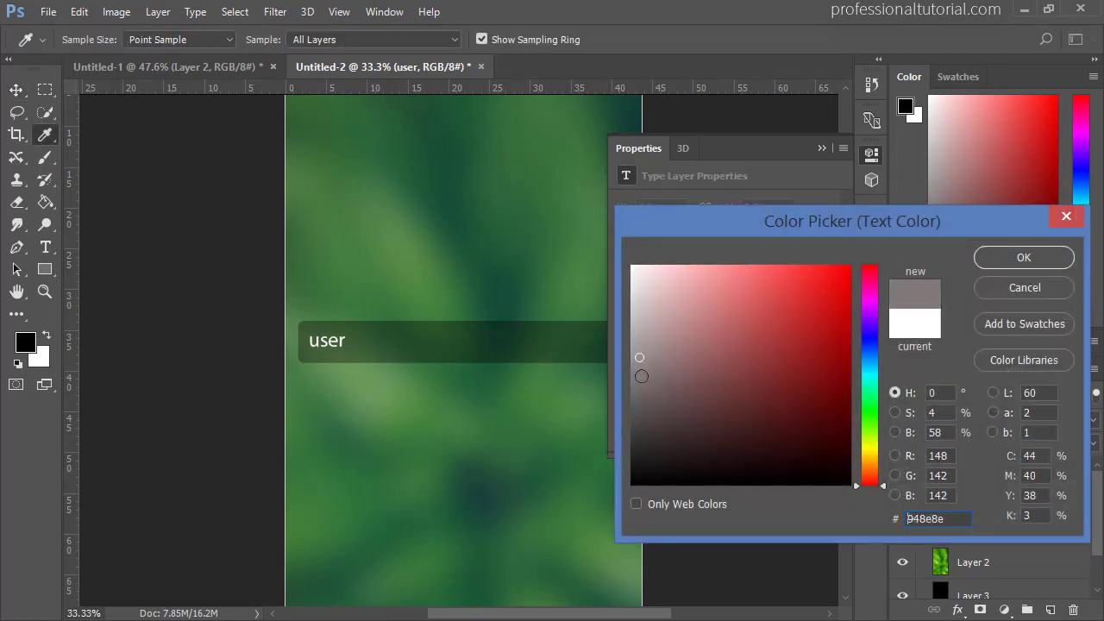
pyautogui.moveTo(641, 377)
pyautogui.mouseDown()
pyautogui.moveTo(678, 311)
pyautogui.moveTo(668, 298)
pyautogui.mouseUp()
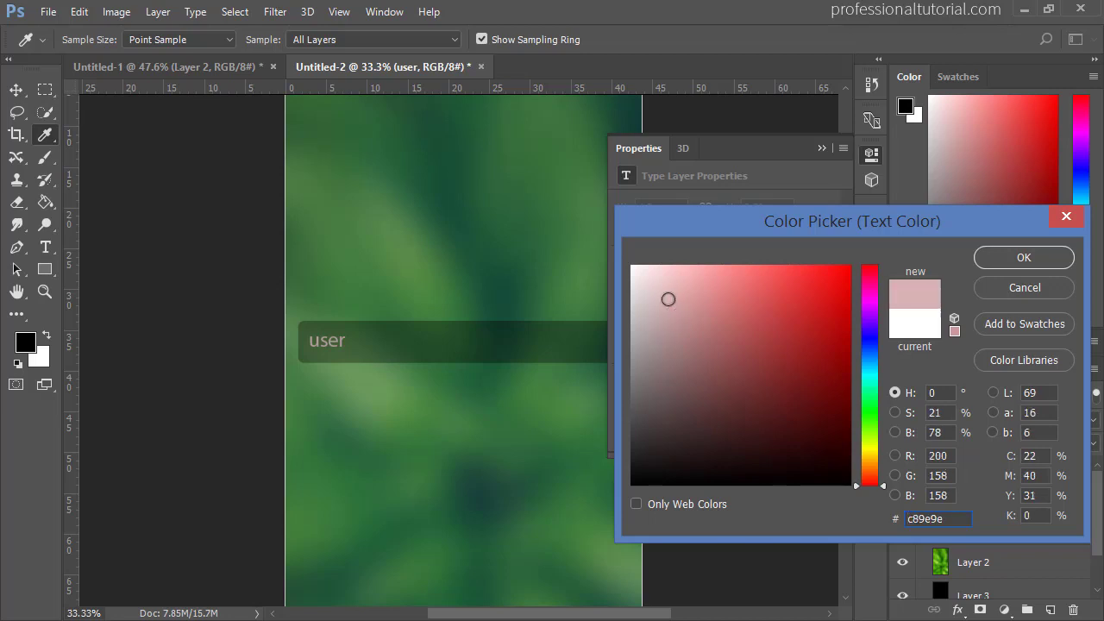
pyautogui.click(1011, 259)
pyautogui.click(821, 148)
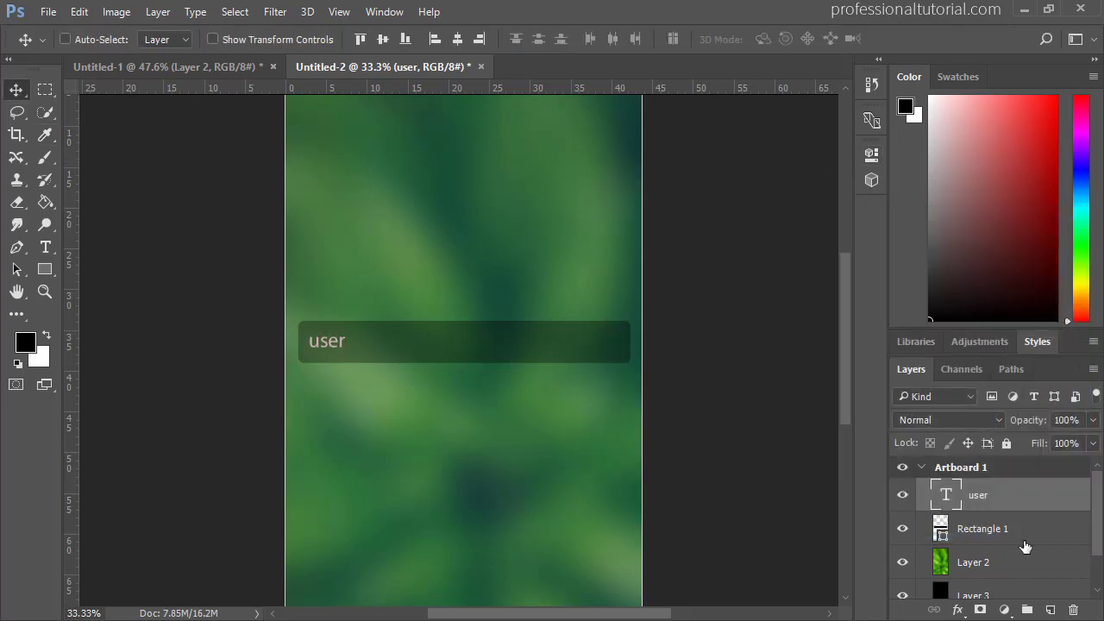
# Group the user text and its bar into a group named 'User box'.
pyautogui.keyDown('ctrl'); pyautogui.click(981, 533); pyautogui.keyUp('ctrl')
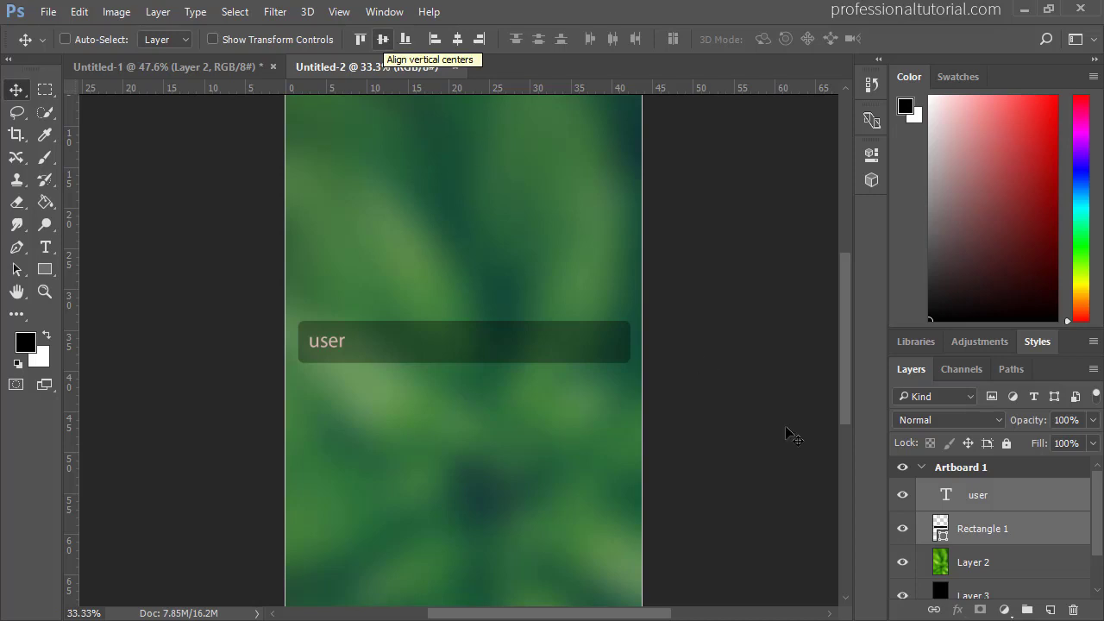
pyautogui.click(1007, 535)
pyautogui.keyDown('ctrl'); pyautogui.click(996, 504); pyautogui.keyUp('ctrl')
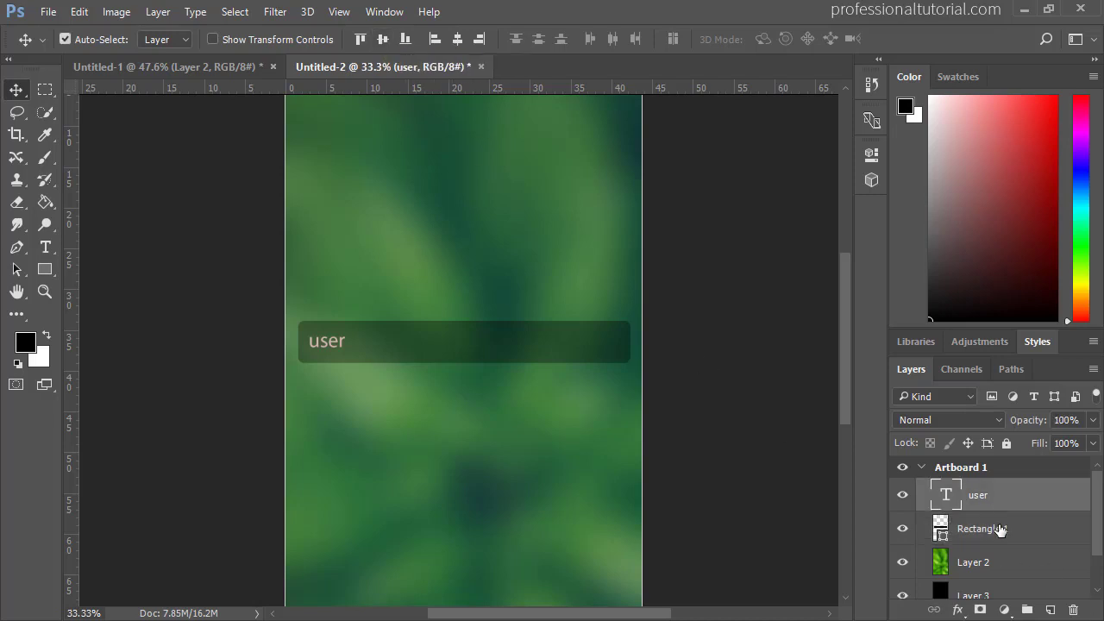
pyautogui.moveTo(999, 529); pyautogui.dragTo(1026, 608)
pyautogui.doubleClick(982, 489)
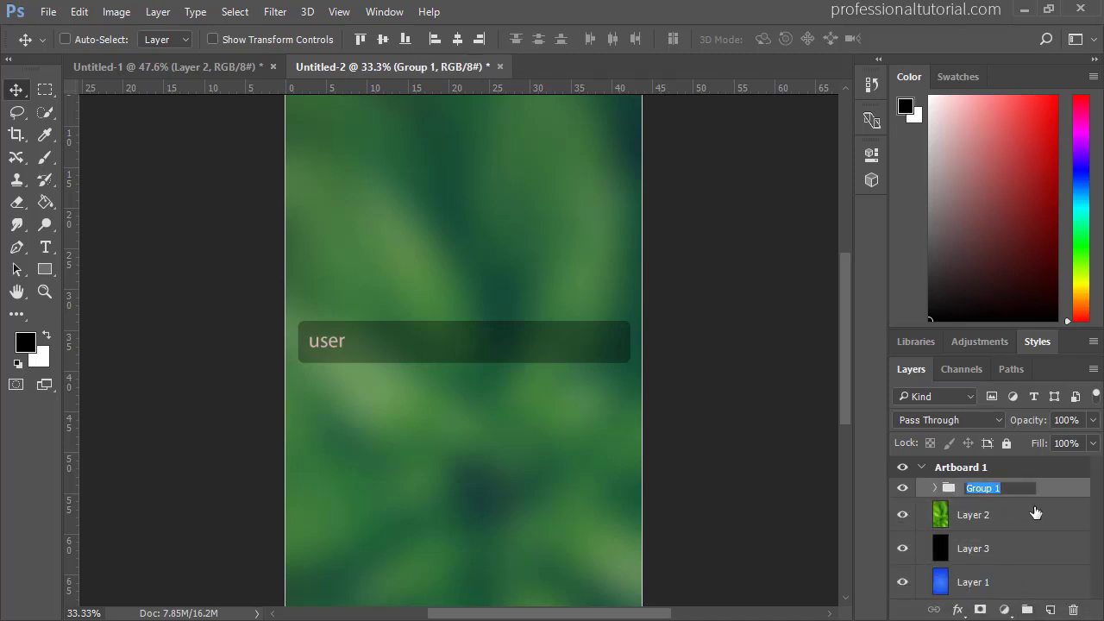
pyautogui.write('User box')
pyautogui.press('Return')
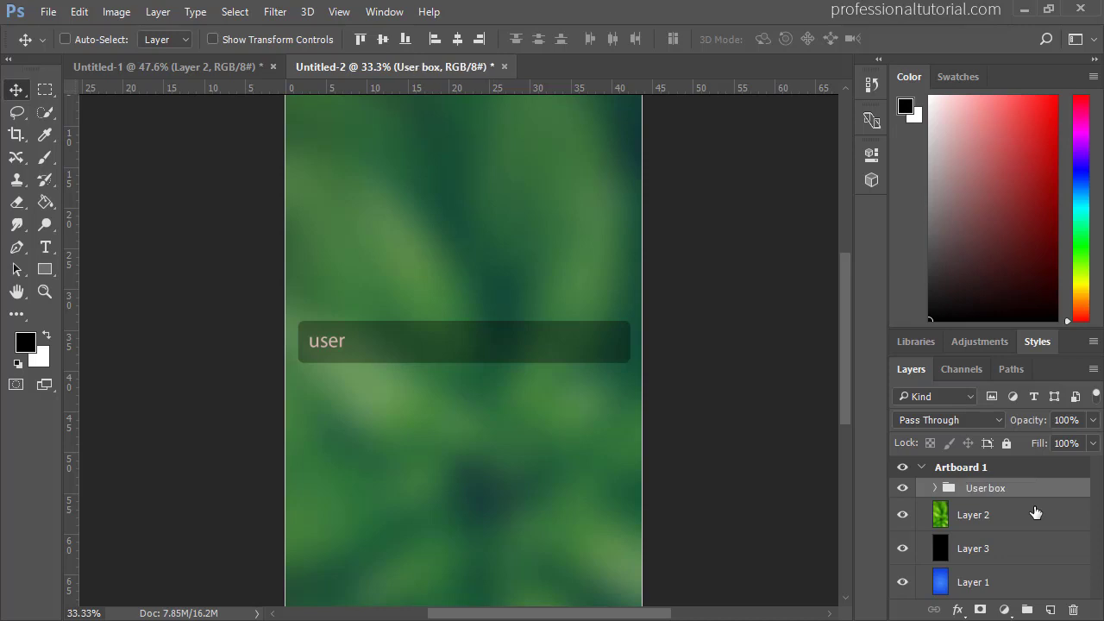
pyautogui.hotkey('shift', 'Up')
pyautogui.hotkey('shift', 'Up')
pyautogui.hotkey('shift', 'Up')
# Group Layer 2 and the other background layers into a group named 'background'.
pyautogui.click(988, 522)
pyautogui.keyDown('shift'); pyautogui.click(978, 584); pyautogui.keyUp('shift')
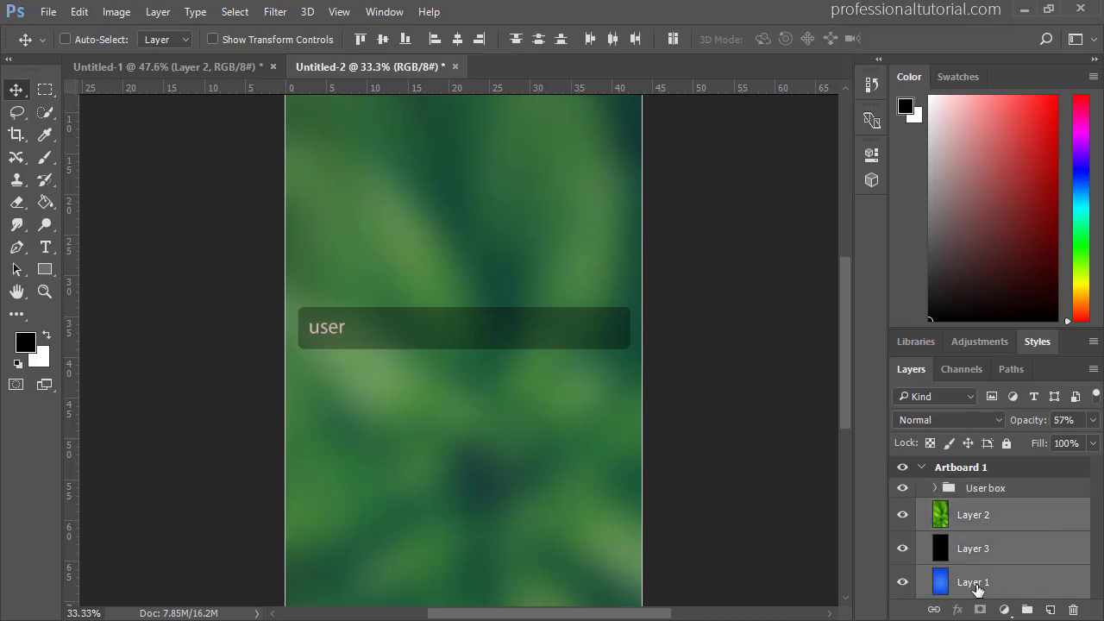
pyautogui.moveTo(977, 586); pyautogui.dragTo(1025, 609)
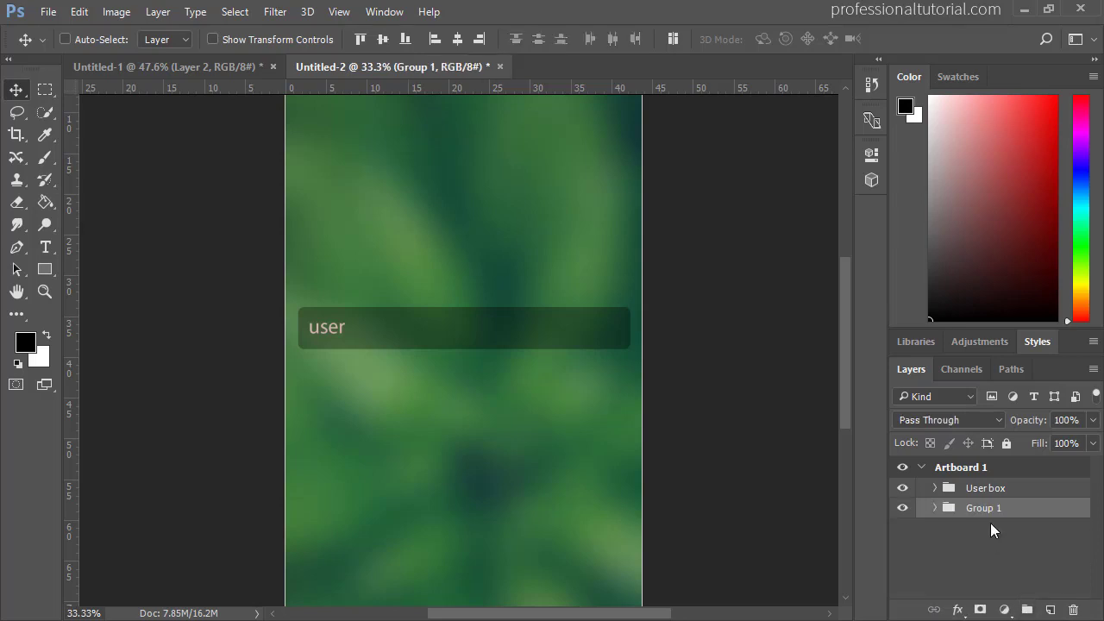
pyautogui.doubleClick(984, 508)
pyautogui.write('backgroun')
pyautogui.write('d')
pyautogui.press('Return')
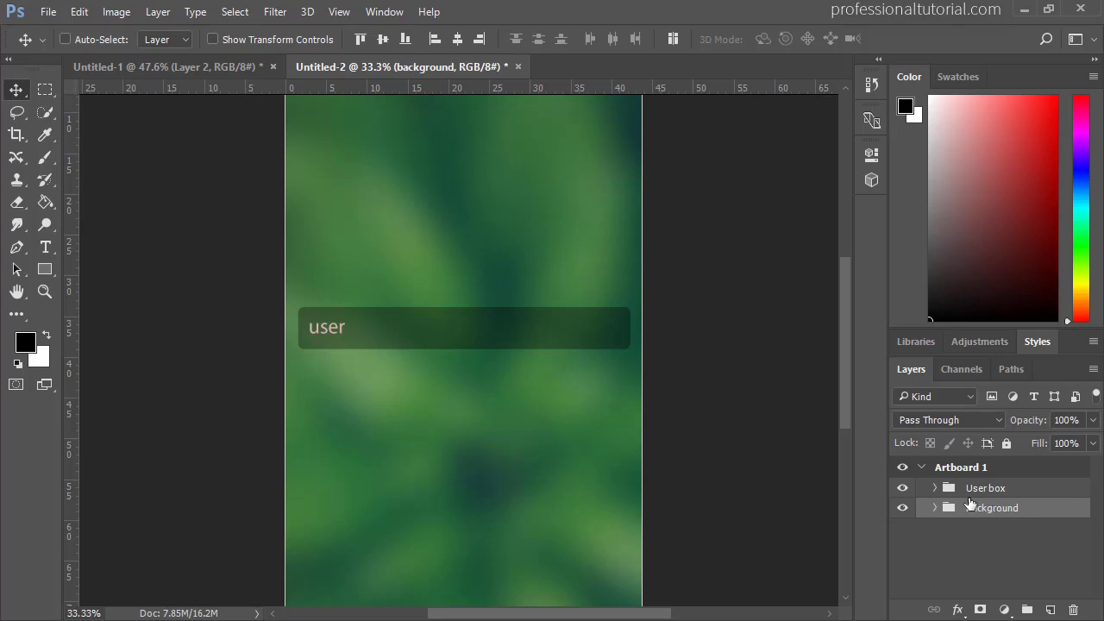
# Zoom in on the user box, expand the User box group and select Rectangle 1.
pyautogui.press('z')
pyautogui.keyDown('alt'); pyautogui.click(471, 348); pyautogui.keyUp('alt')
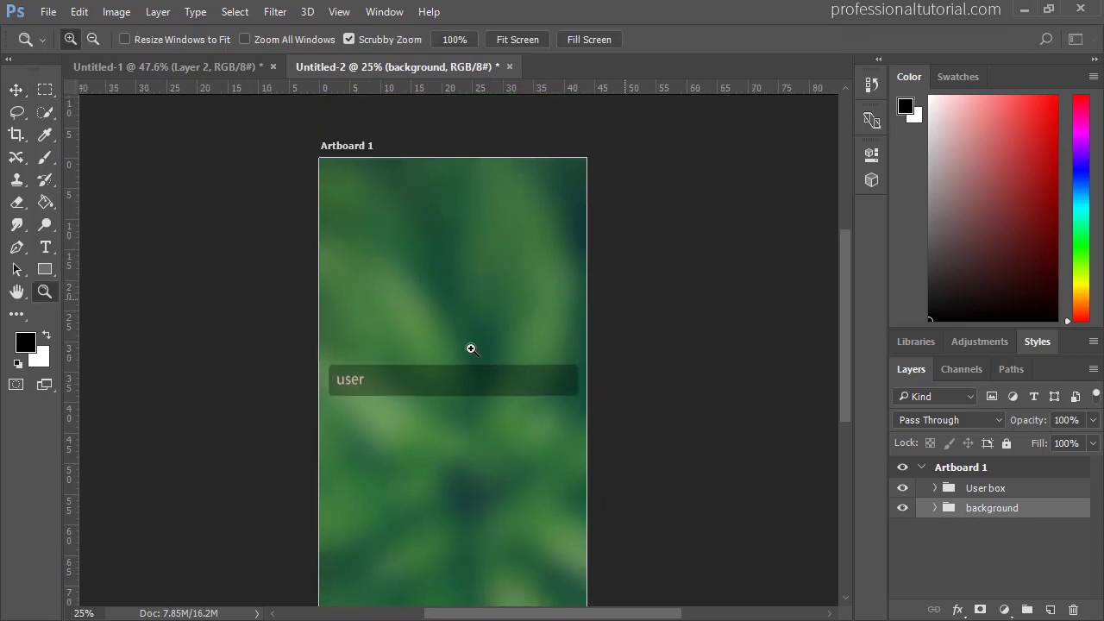
pyautogui.click(471, 370)
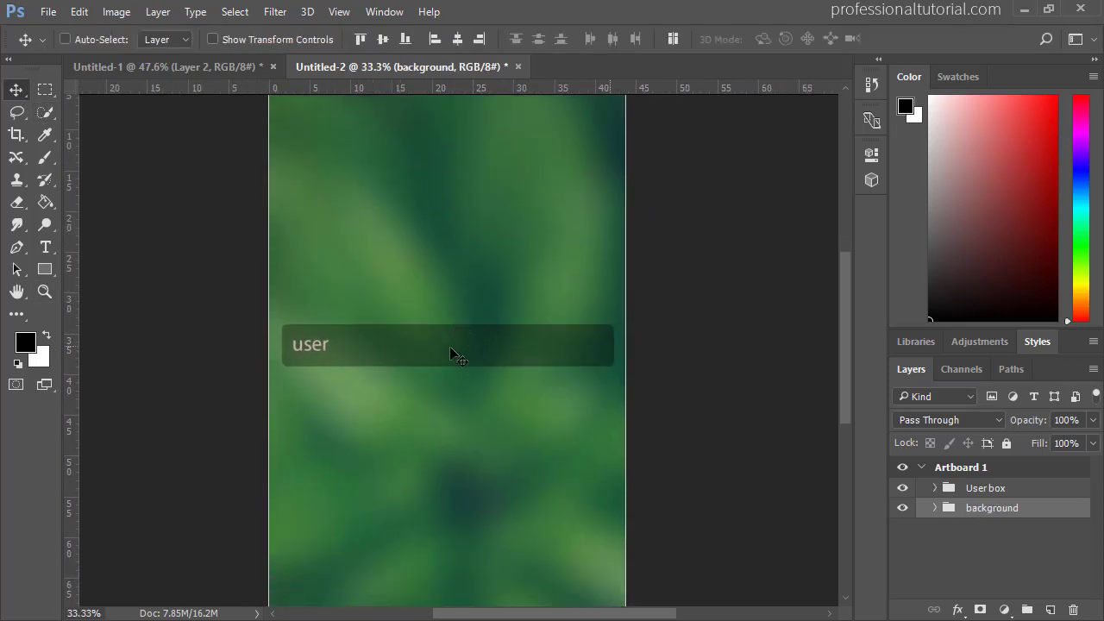
pyautogui.click(439, 349)
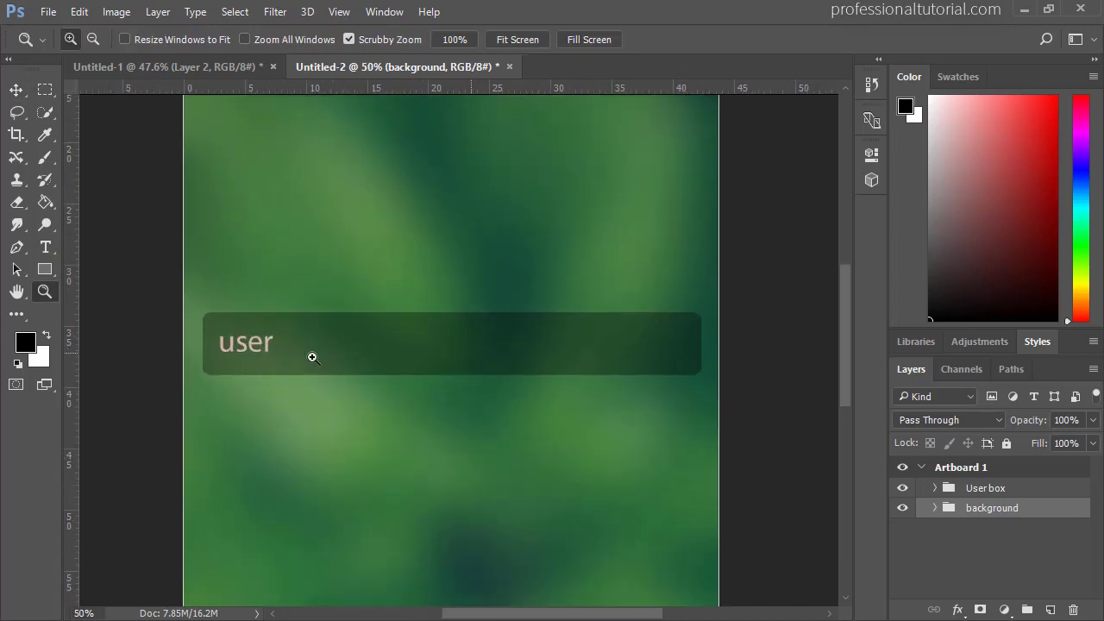
pyautogui.click(14, 93)
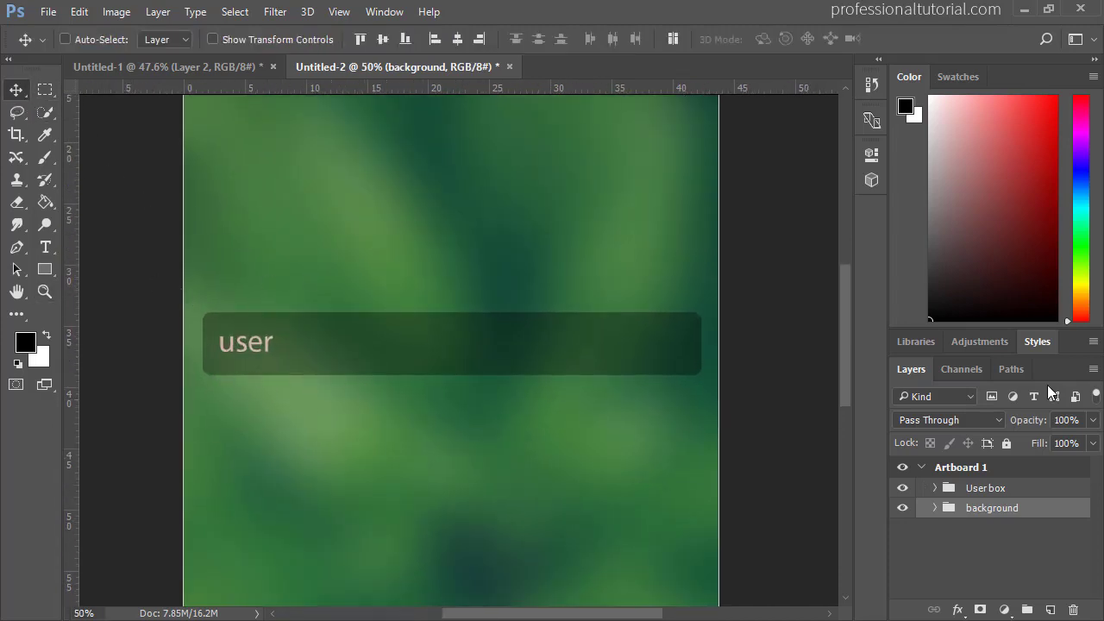
pyautogui.click(935, 488)
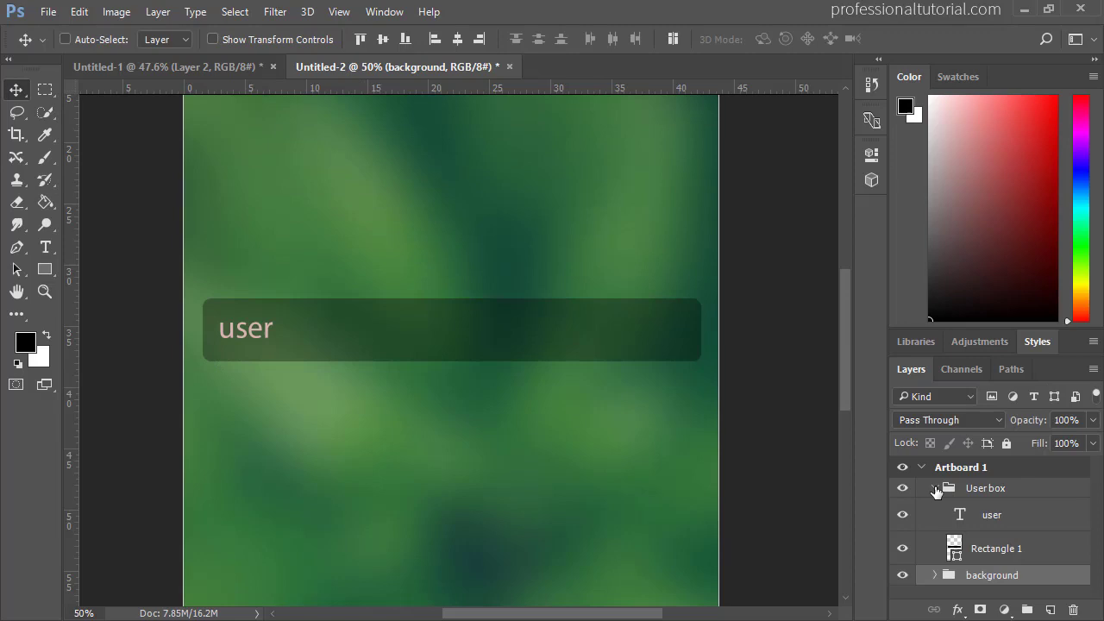
pyautogui.click(1006, 545)
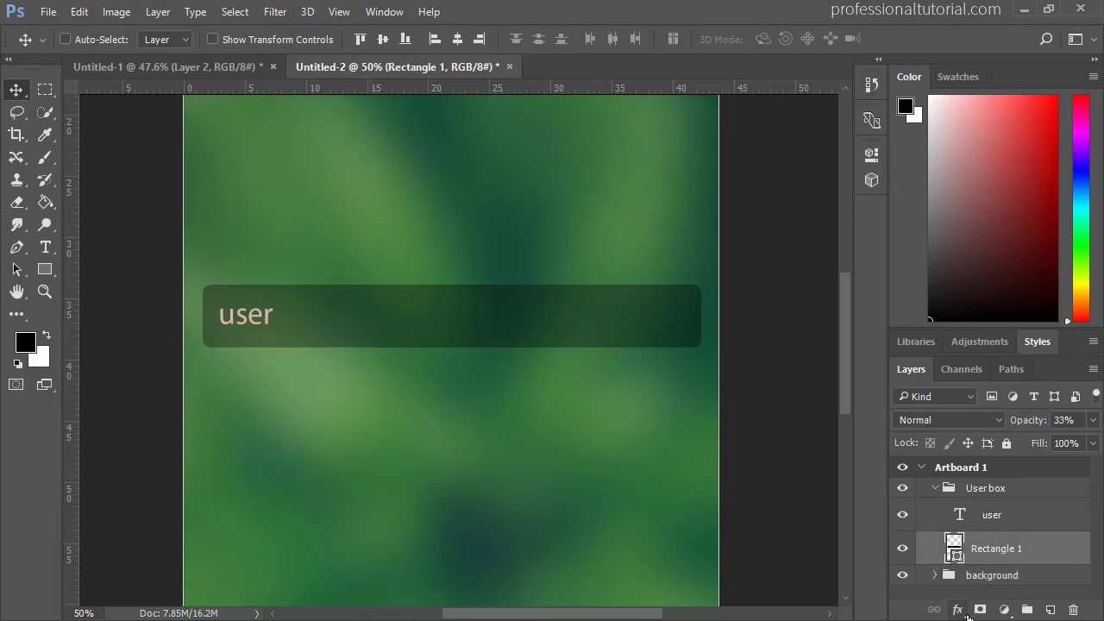
# Add a drop shadow to Rectangle 1 with 79% opacity, distance 6 and 13% spread.
pyautogui.click(957, 610)
pyautogui.click(949, 599)
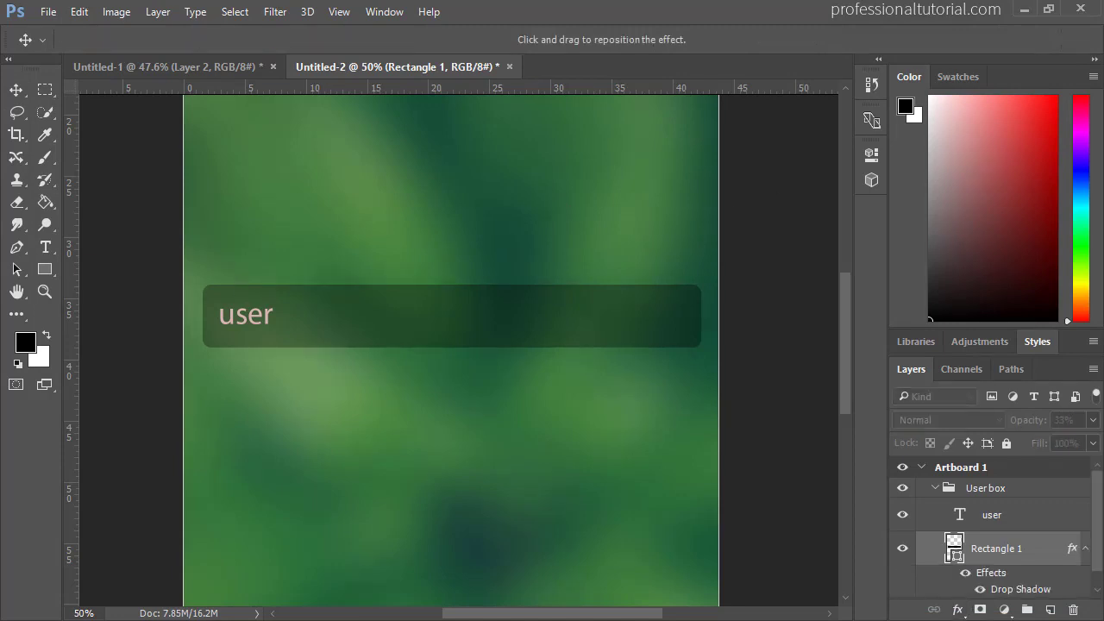
pyautogui.moveTo(431, 263)
pyautogui.mouseDown()
pyautogui.moveTo(810, 119)
pyautogui.moveTo(737, 119)
pyautogui.mouseUp()
pyautogui.moveTo(729, 222); pyautogui.dragTo(773, 222)
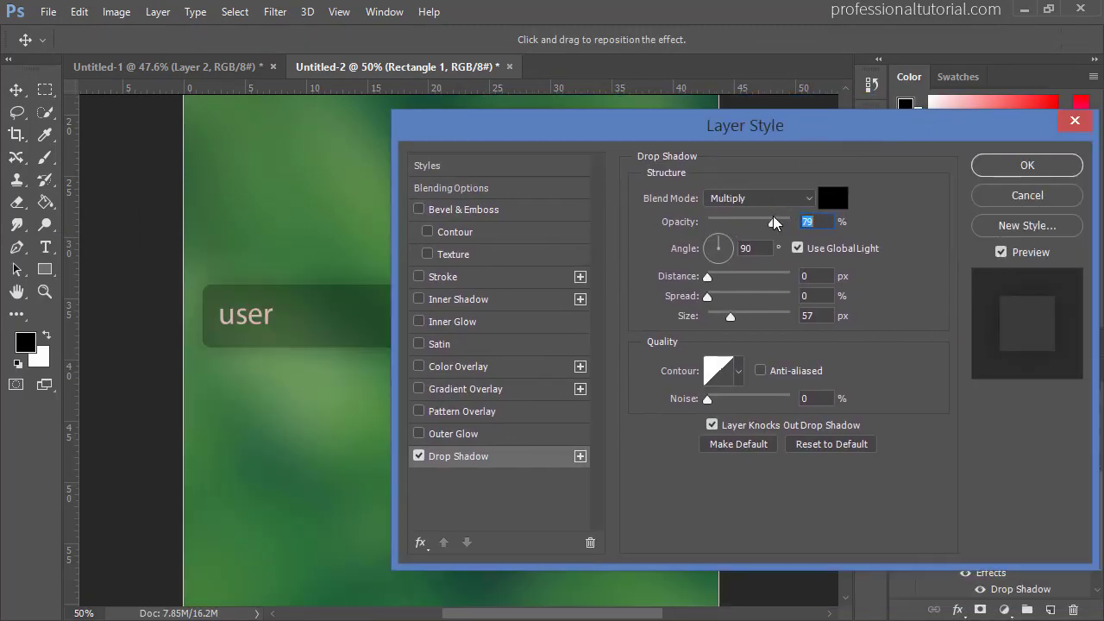
pyautogui.moveTo(729, 315); pyautogui.dragTo(707, 319)
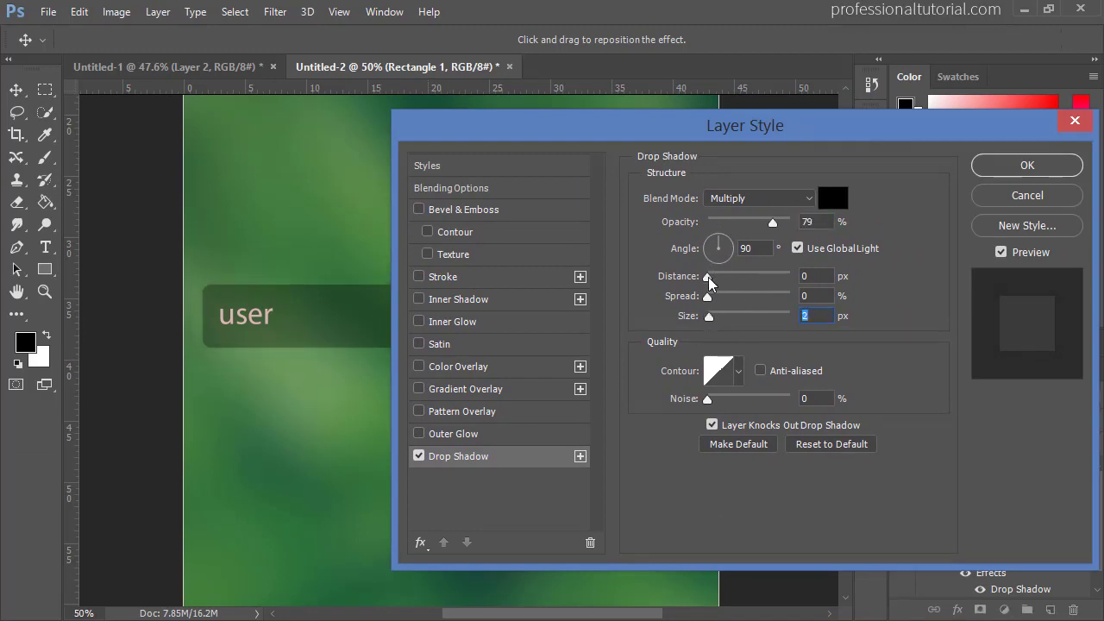
pyautogui.moveTo(707, 277); pyautogui.dragTo(715, 278)
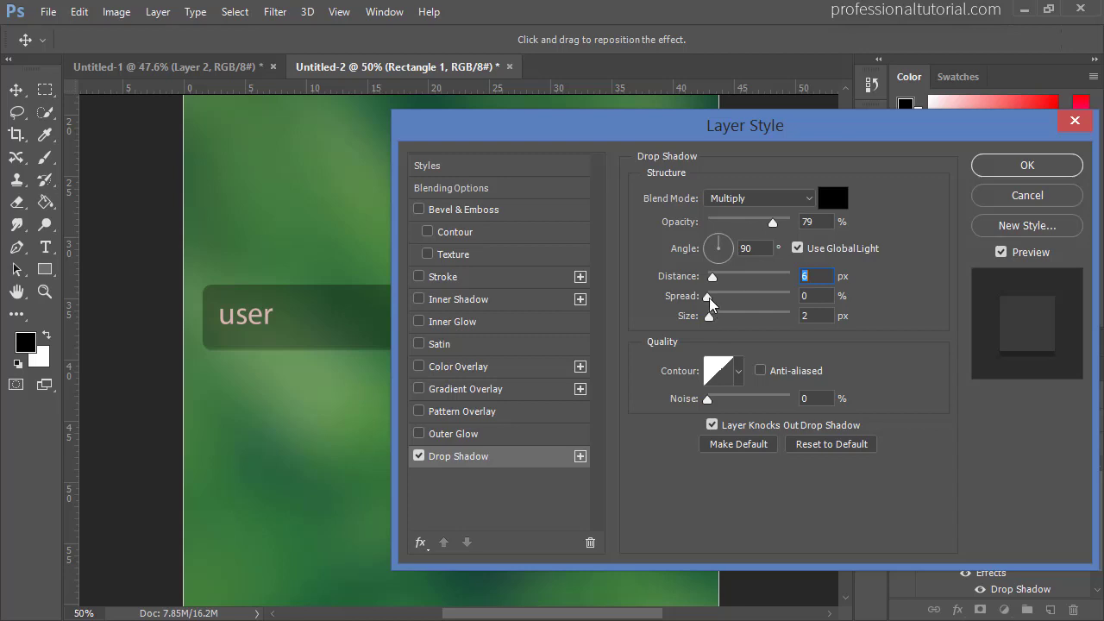
pyautogui.moveTo(709, 298); pyautogui.dragTo(720, 316)
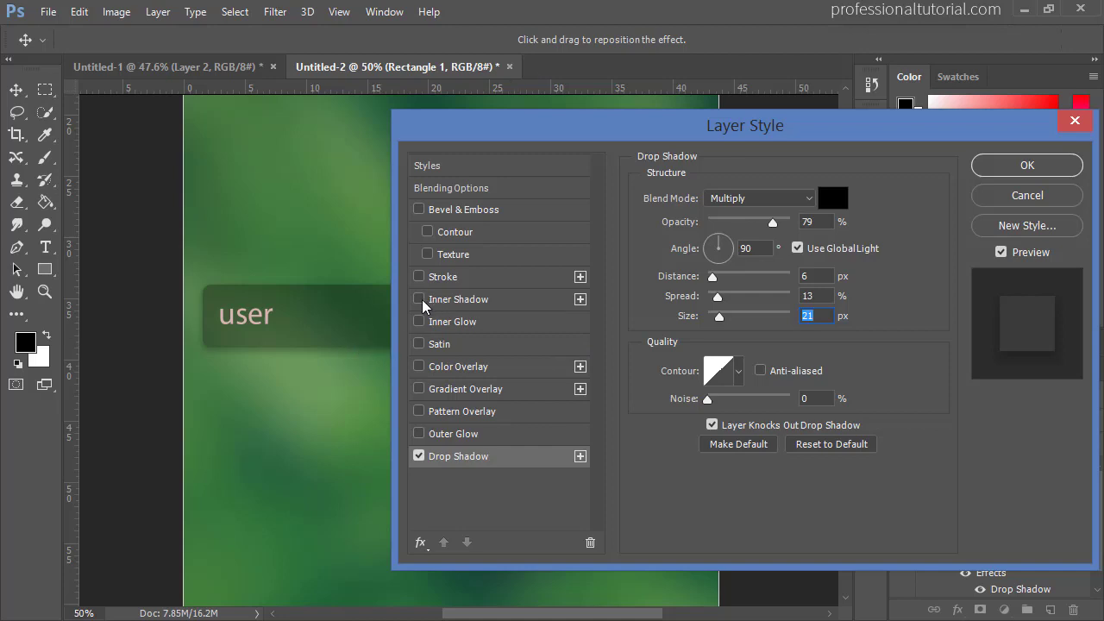
# Add a 1 px grey (#6f6868) stroke to the box and apply the effects.
pyautogui.click(419, 277)
pyautogui.click(470, 279)
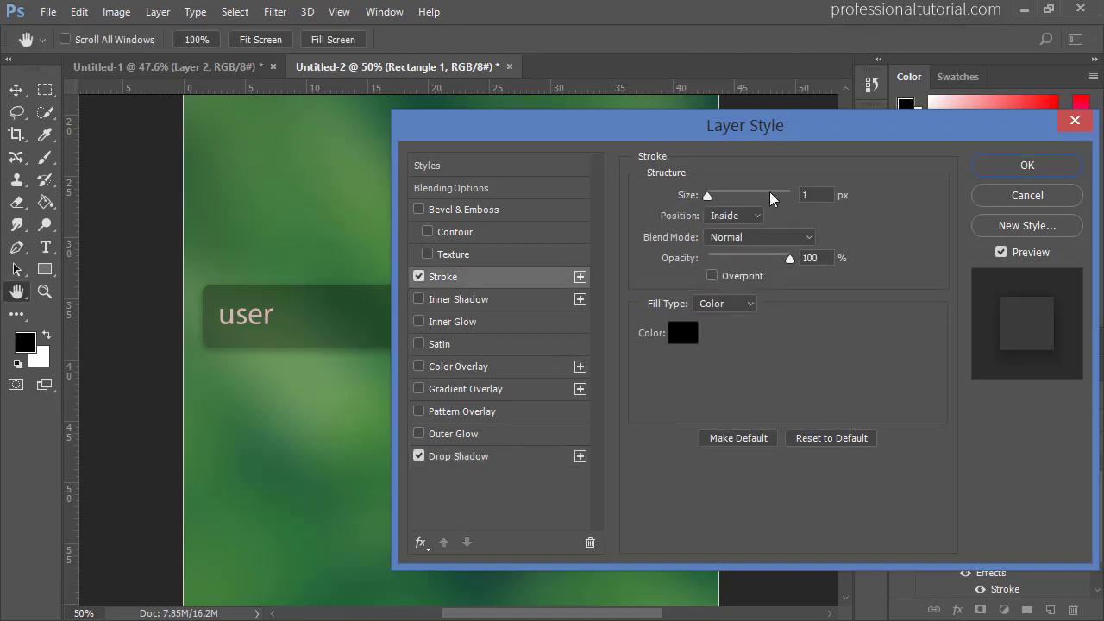
pyautogui.click(683, 333)
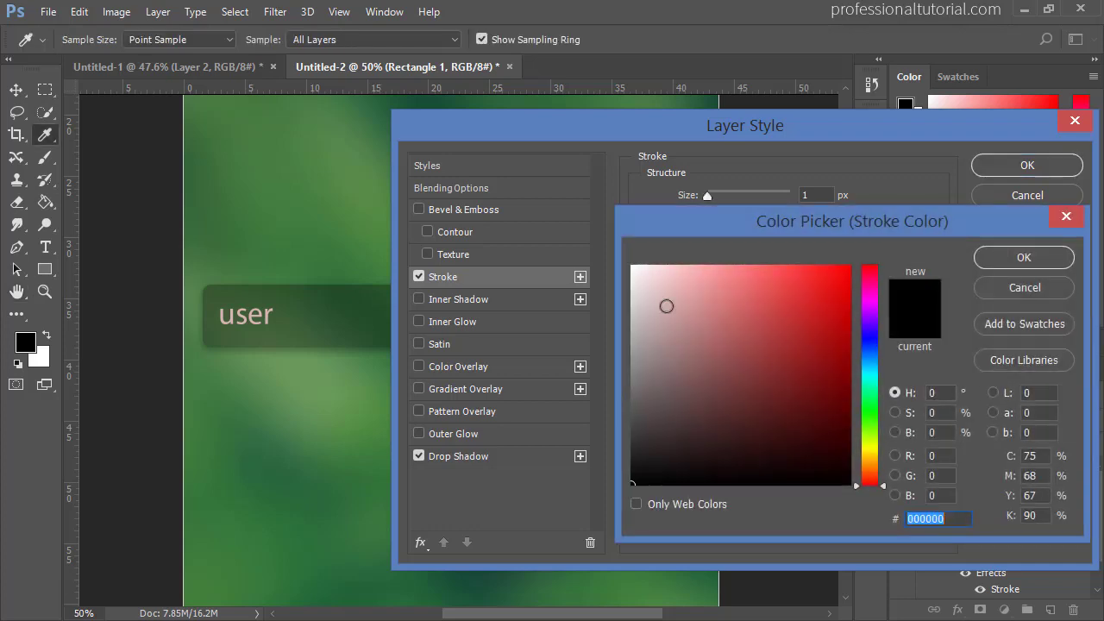
pyautogui.click(631, 265)
pyautogui.moveTo(624, 265)
pyautogui.mouseDown()
pyautogui.moveTo(645, 284)
pyautogui.moveTo(645, 389)
pyautogui.mouseUp()
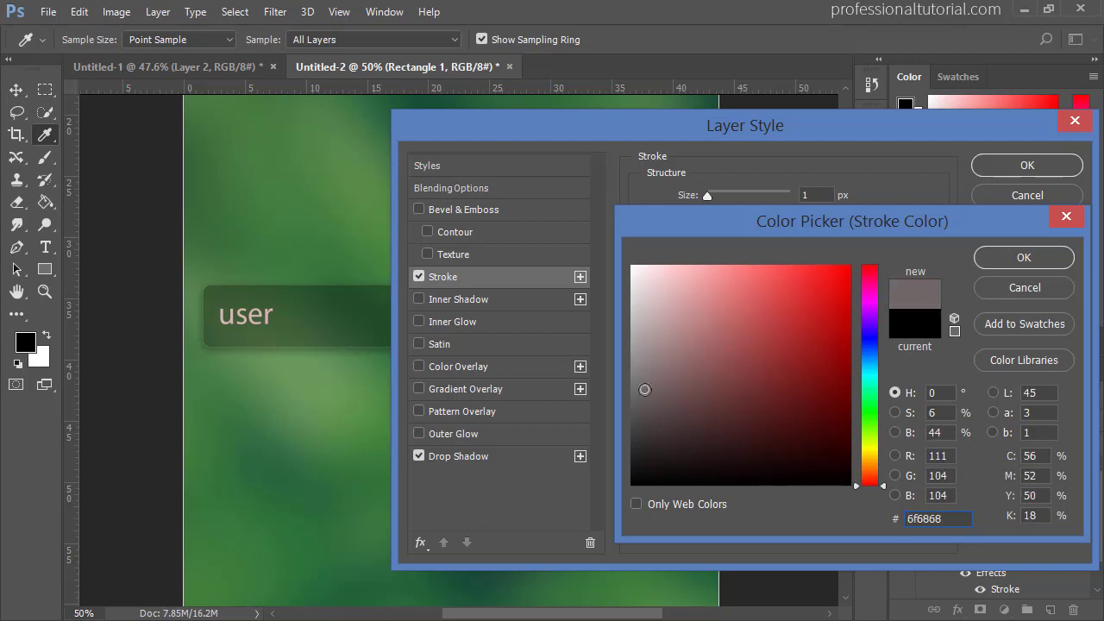
pyautogui.click(1051, 257)
pyautogui.click(804, 195)
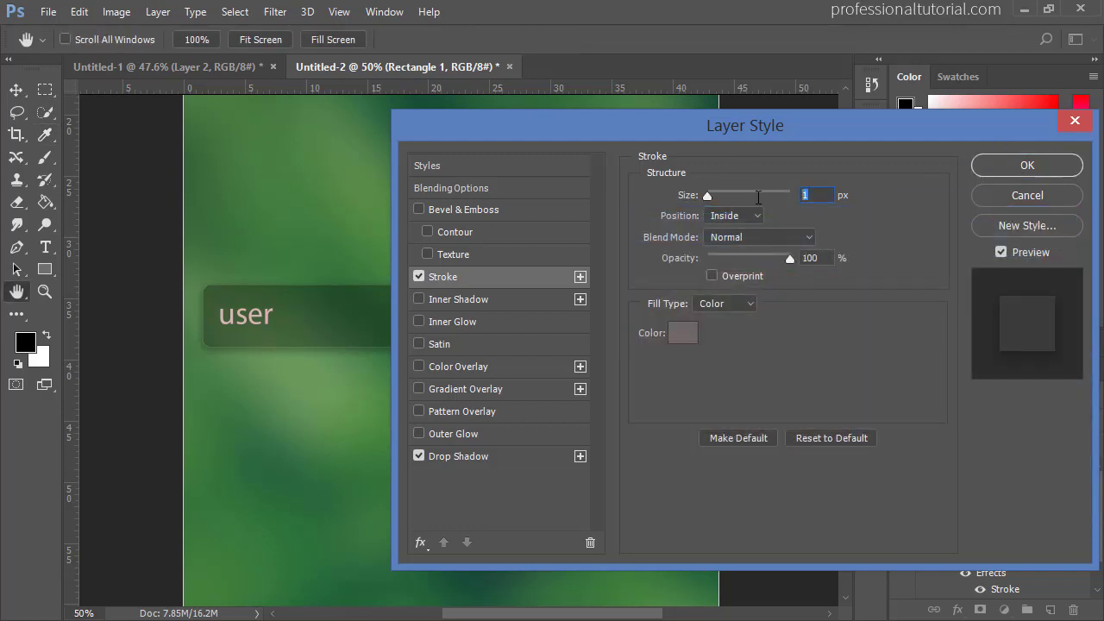
pyautogui.write('2')
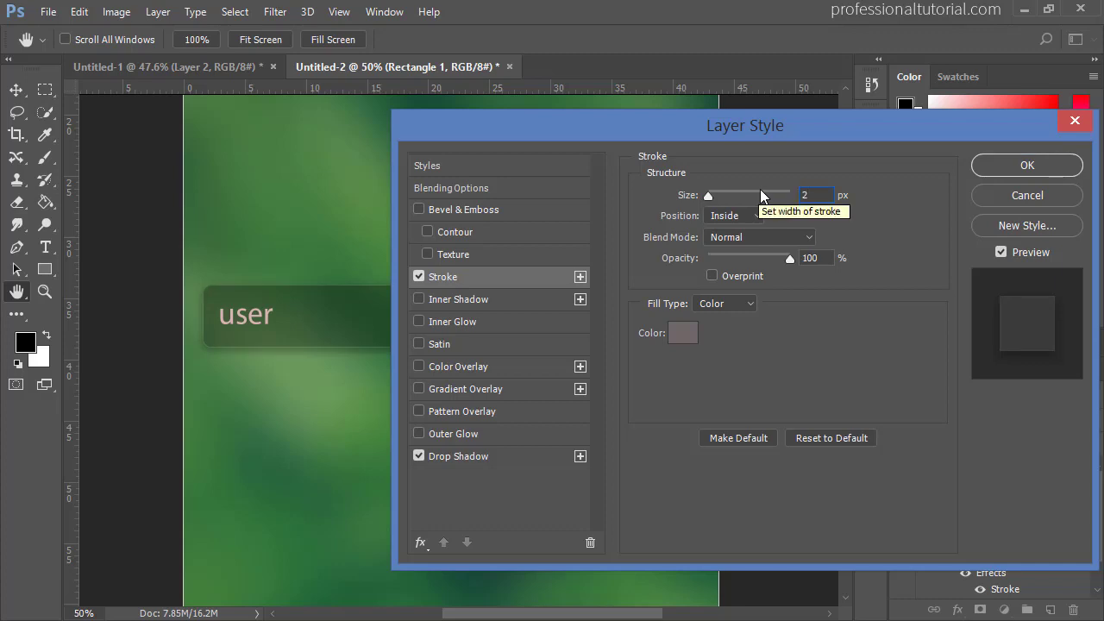
pyautogui.press('Return')
pyautogui.write('1')
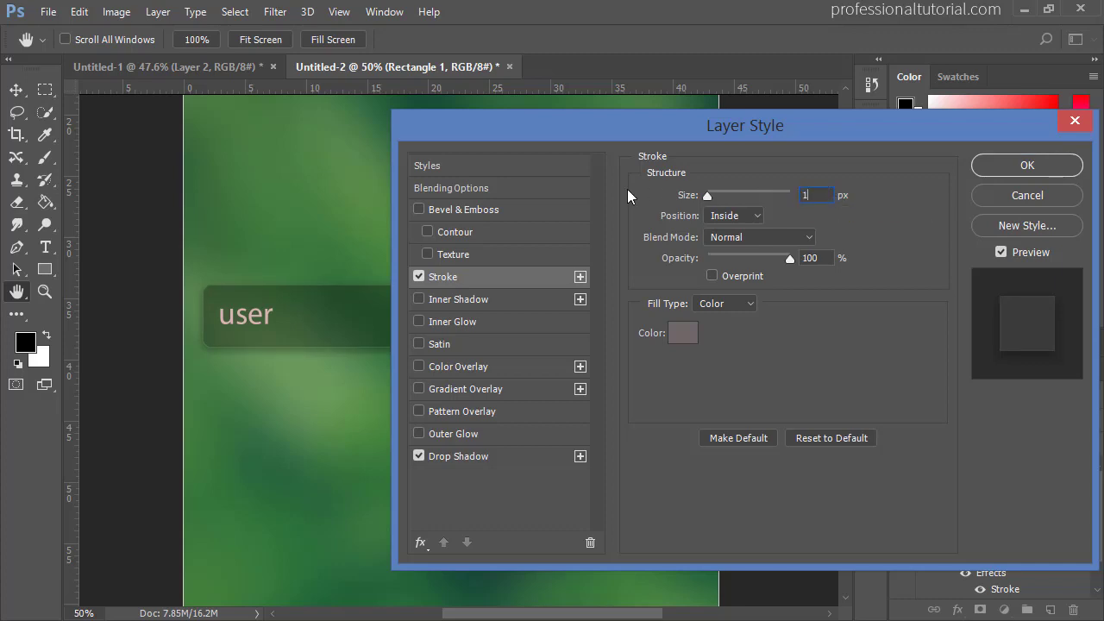
pyautogui.click(1049, 169)
# Zoom to frame the artboard and toggle the box's effects on and off to compare.
pyautogui.press('z')
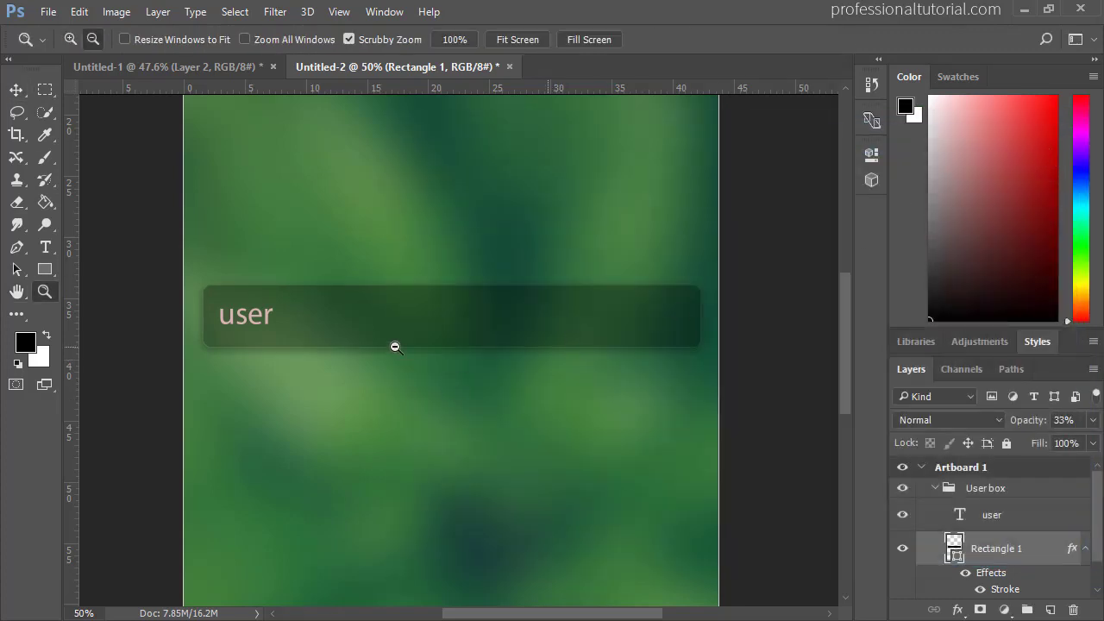
pyautogui.keyDown('alt'); pyautogui.click(395, 346); pyautogui.keyUp('alt')
pyautogui.keyDown('alt'); pyautogui.click(409, 385); pyautogui.keyUp('alt')
pyautogui.click(471, 347)
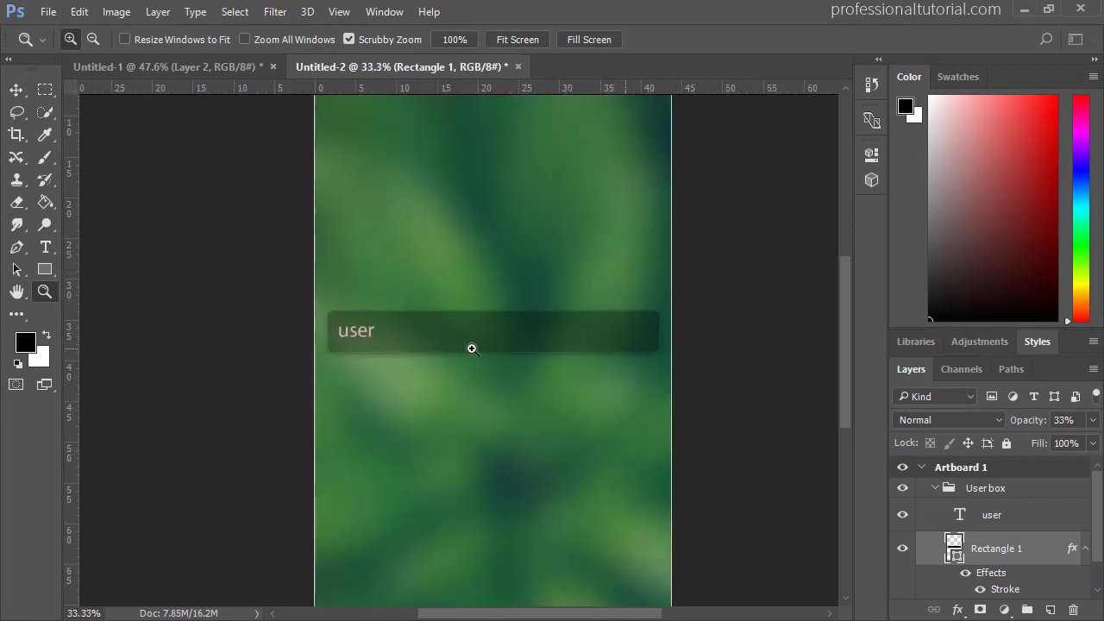
pyautogui.click(967, 575)
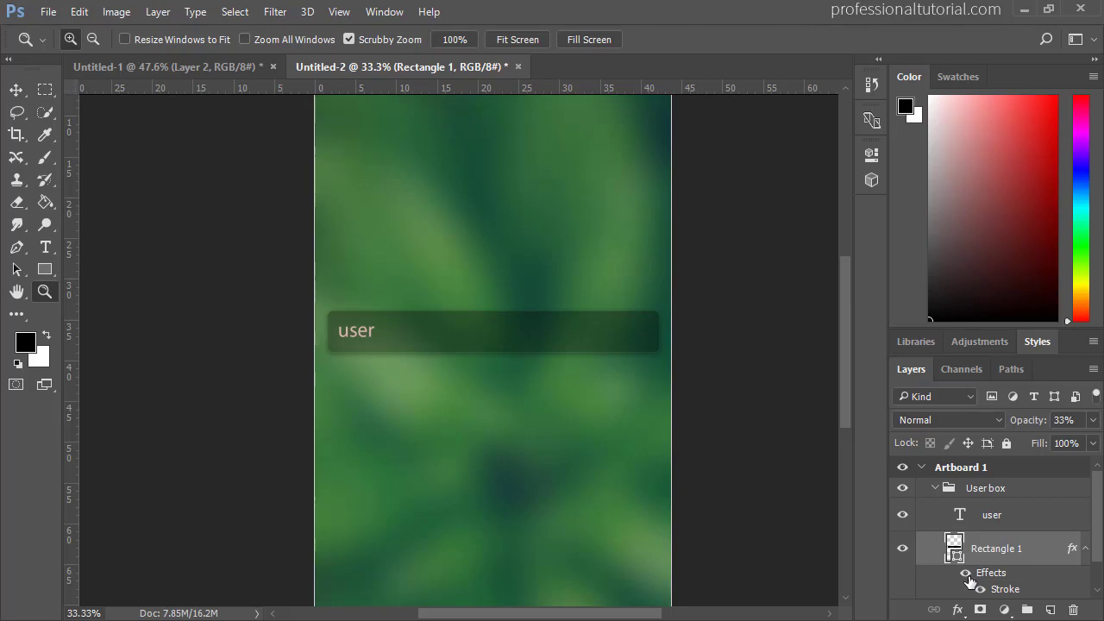
pyautogui.click(967, 575)
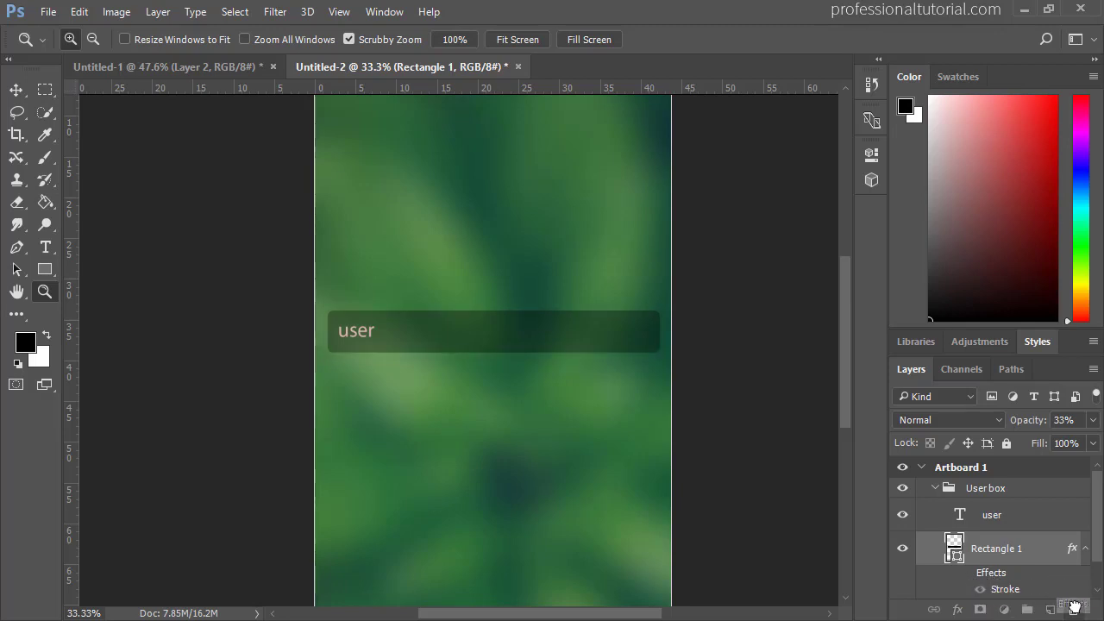
# Collapse the rectangle's effects list and the User box group in the Layers panel.
pyautogui.click(1086, 549)
pyautogui.click(17, 90)
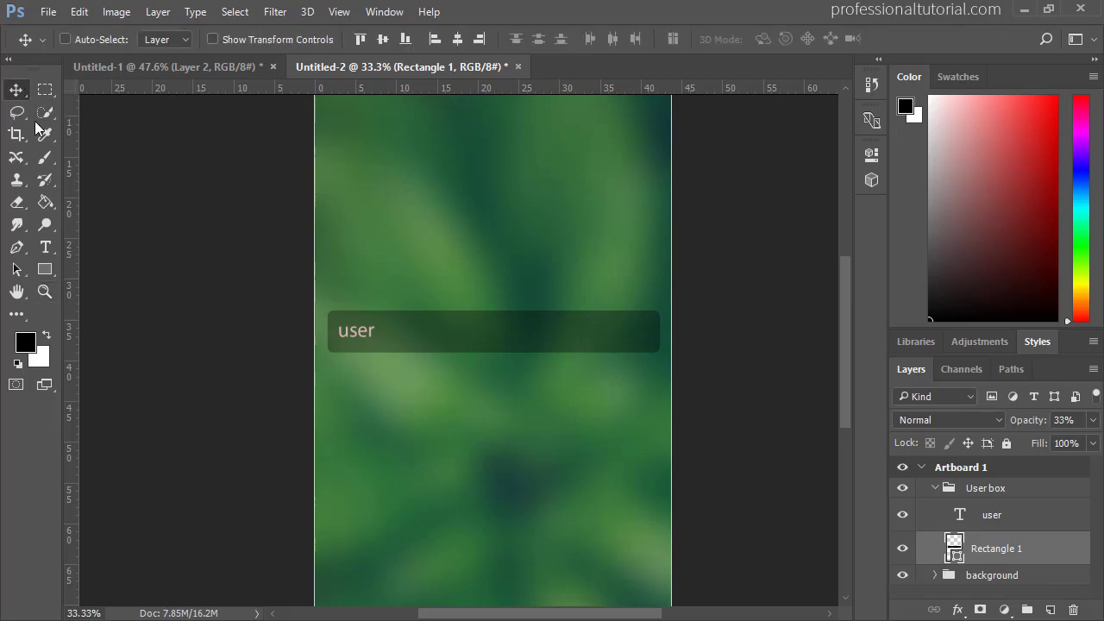
pyautogui.click(930, 490)
pyautogui.click(936, 489)
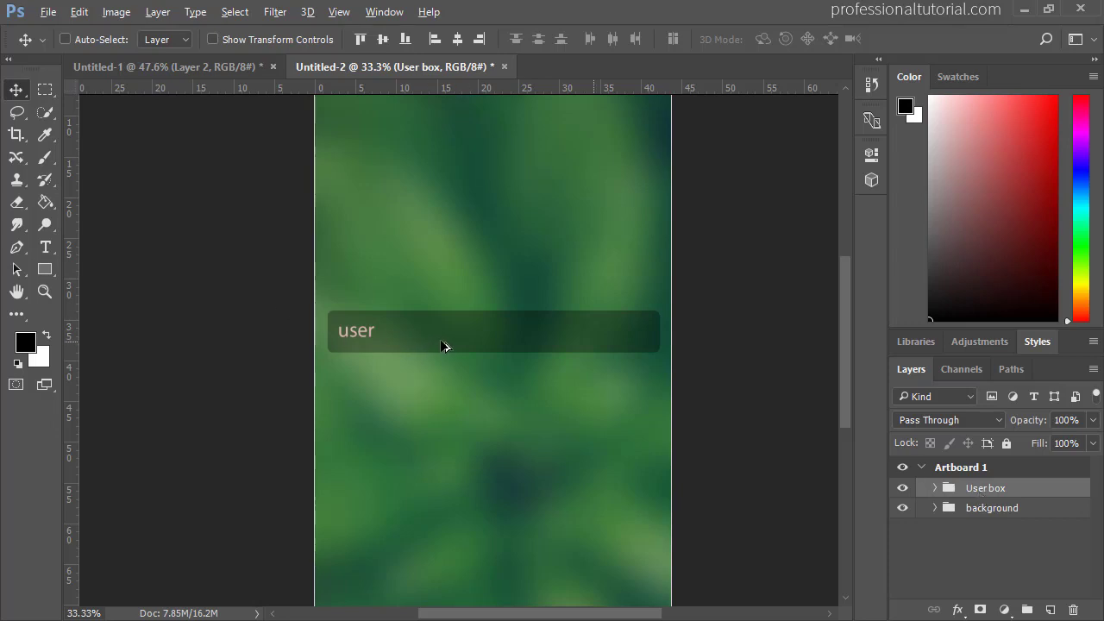
# Duplicate the User box group just below the original and clear the copy's text.
pyautogui.moveTo(450, 335); pyautogui.dragTo(446, 397)
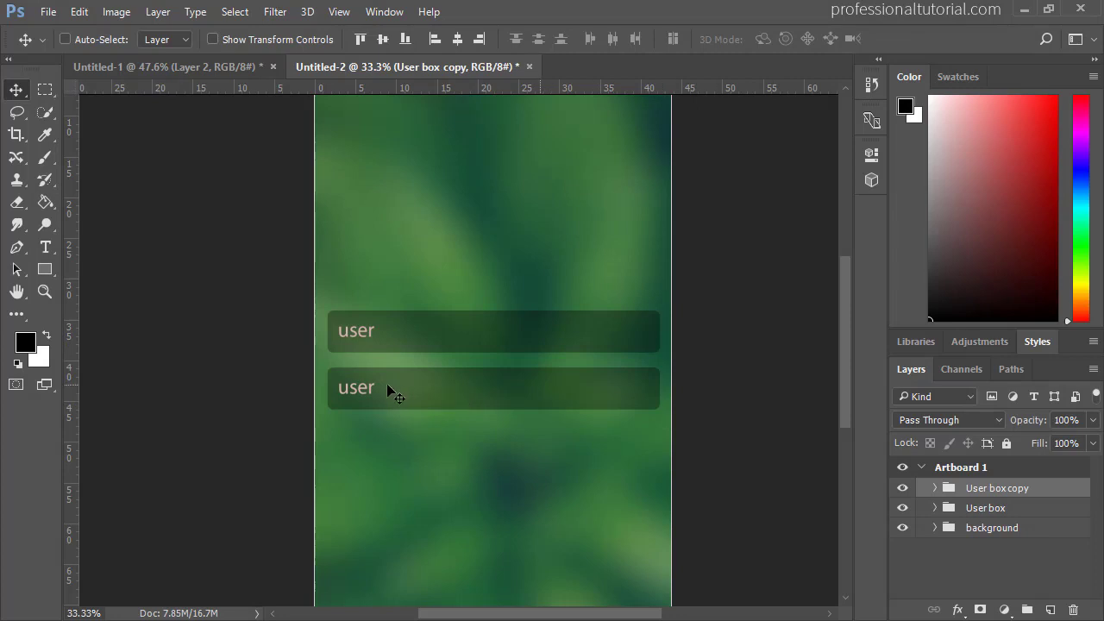
pyautogui.click(41, 249)
pyautogui.click(366, 388)
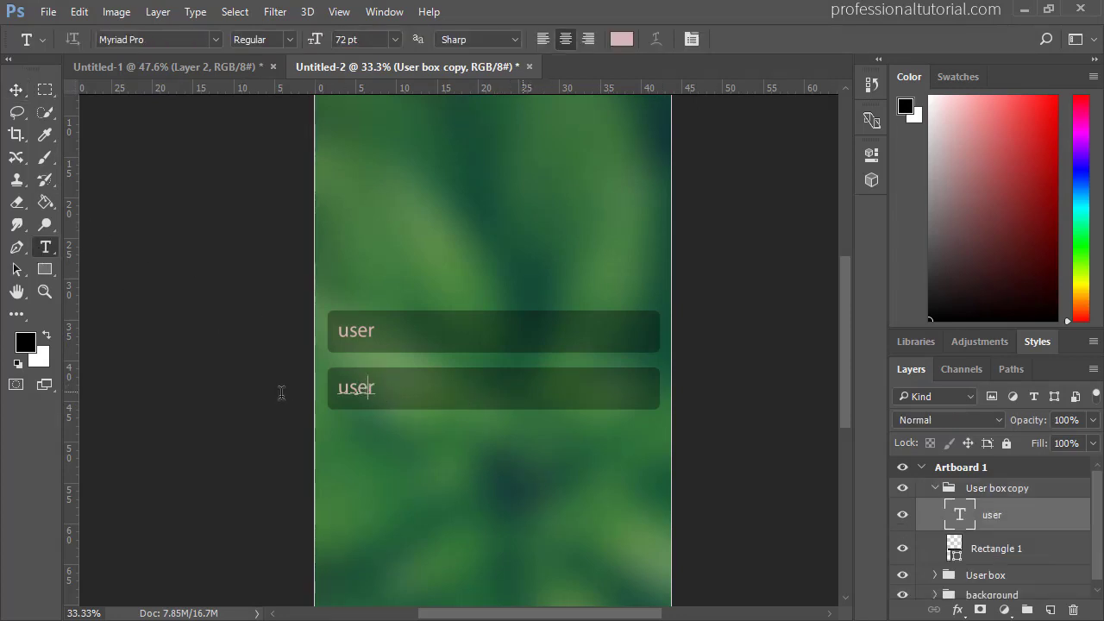
pyautogui.hotkey('shift', 'Home')
pyautogui.click(357, 389)
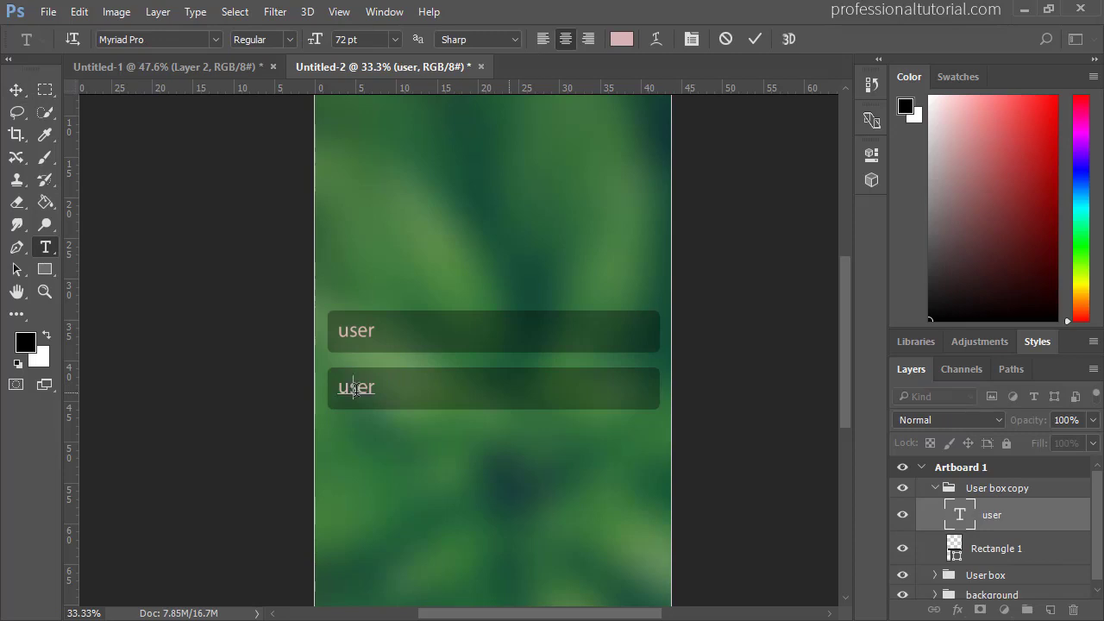
pyautogui.hotkey('ctrl', 'a')
pyautogui.press('BackSpace')
# Left-align the copied label and make it read 'password'.
pyautogui.click(545, 40)
pyautogui.press('BackSpace')
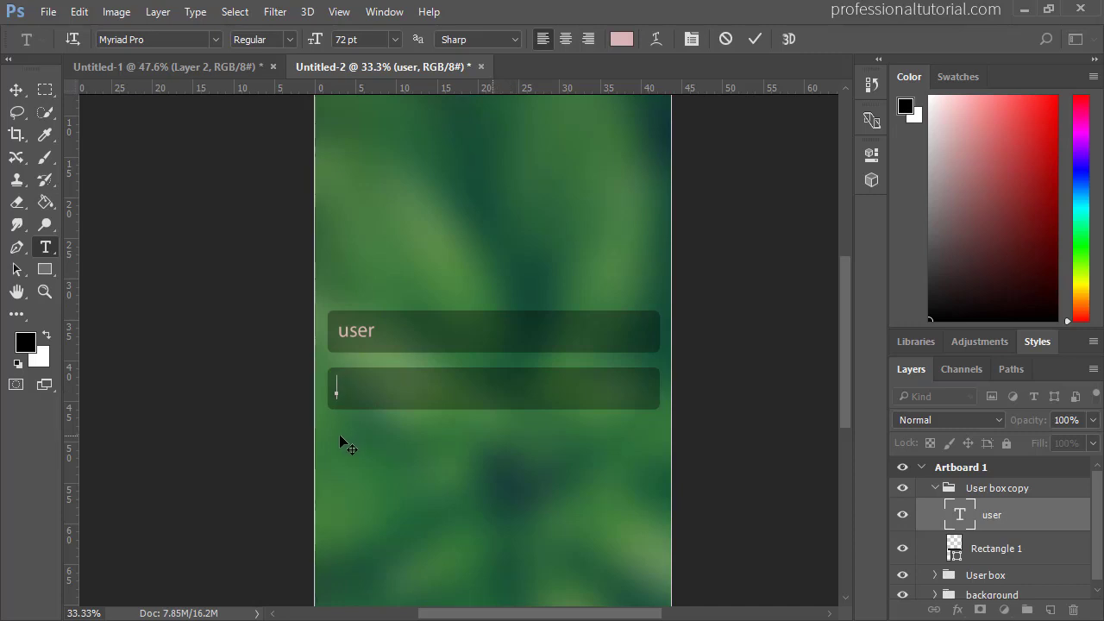
pyautogui.write('pa')
pyautogui.press('BackSpace')
pyautogui.press('BackSpace')
pyautogui.write('passw')
pyautogui.write('ord')
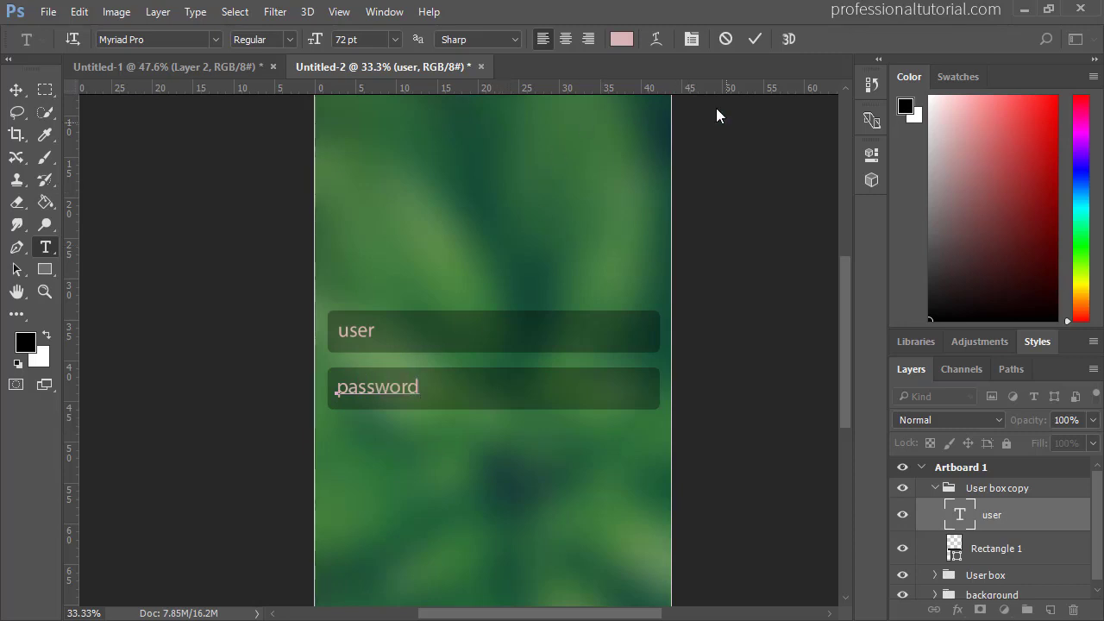
pyautogui.click(758, 39)
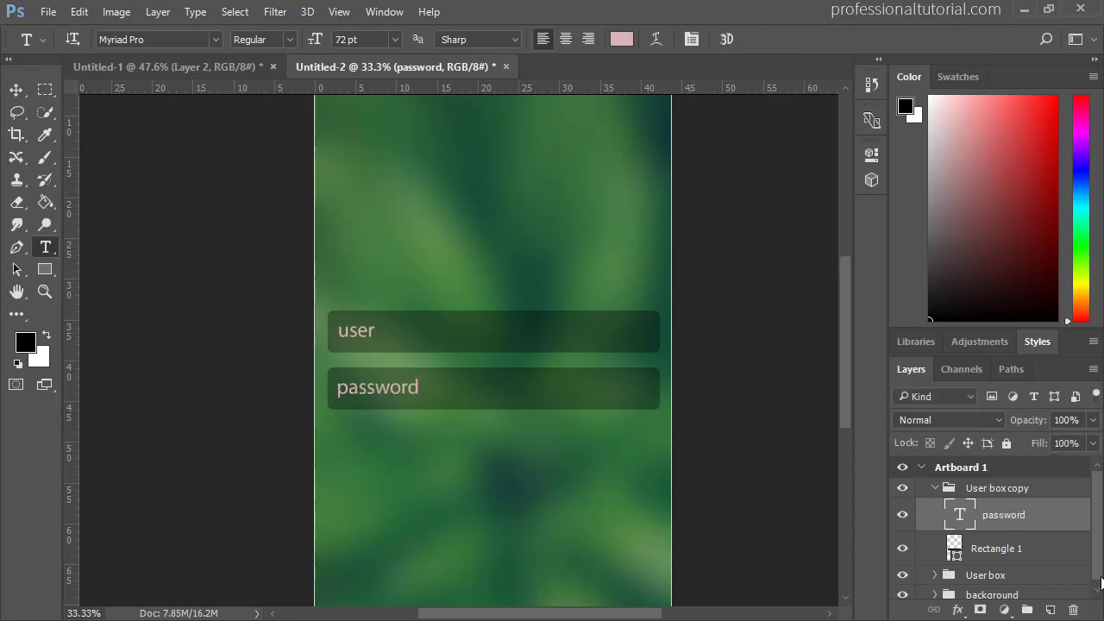
# Rename the copied group 'Password', collapse it, and place it beneath the User box group.
pyautogui.doubleClick(996, 489)
pyautogui.write('P')
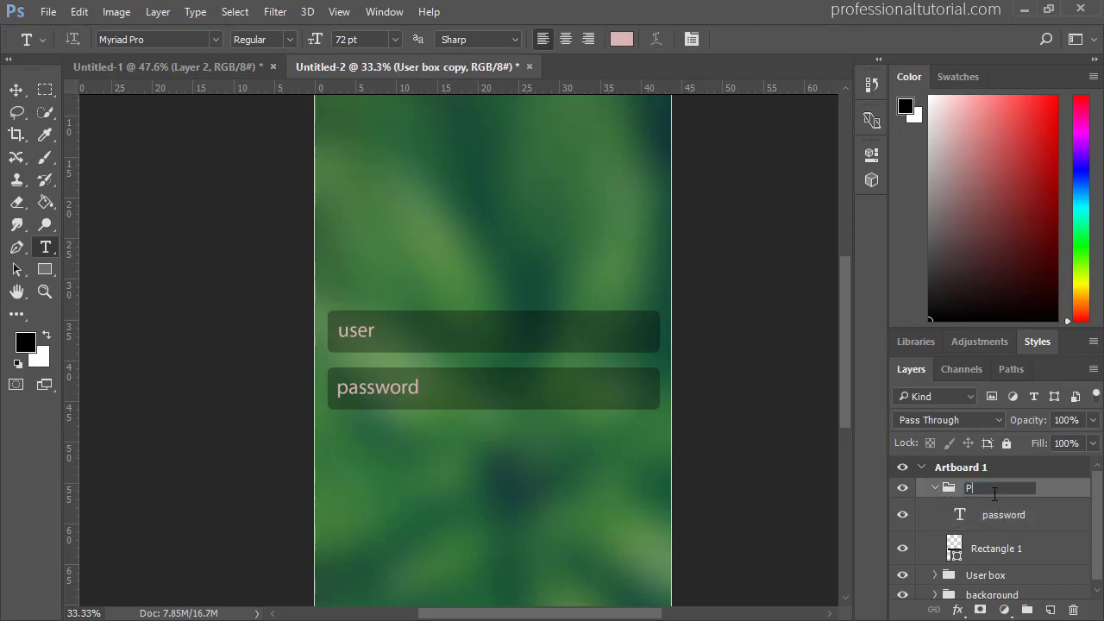
pyautogui.write('password')
pyautogui.press('Return')
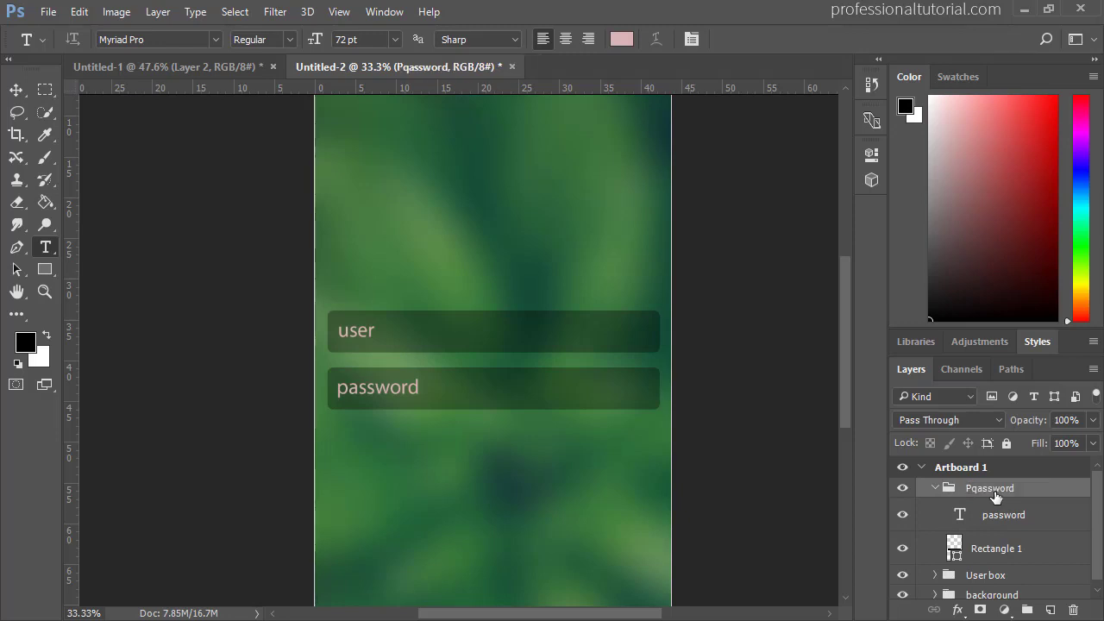
pyautogui.doubleClick(992, 489)
pyautogui.write('Password')
pyautogui.press('Return')
pyautogui.click(936, 489)
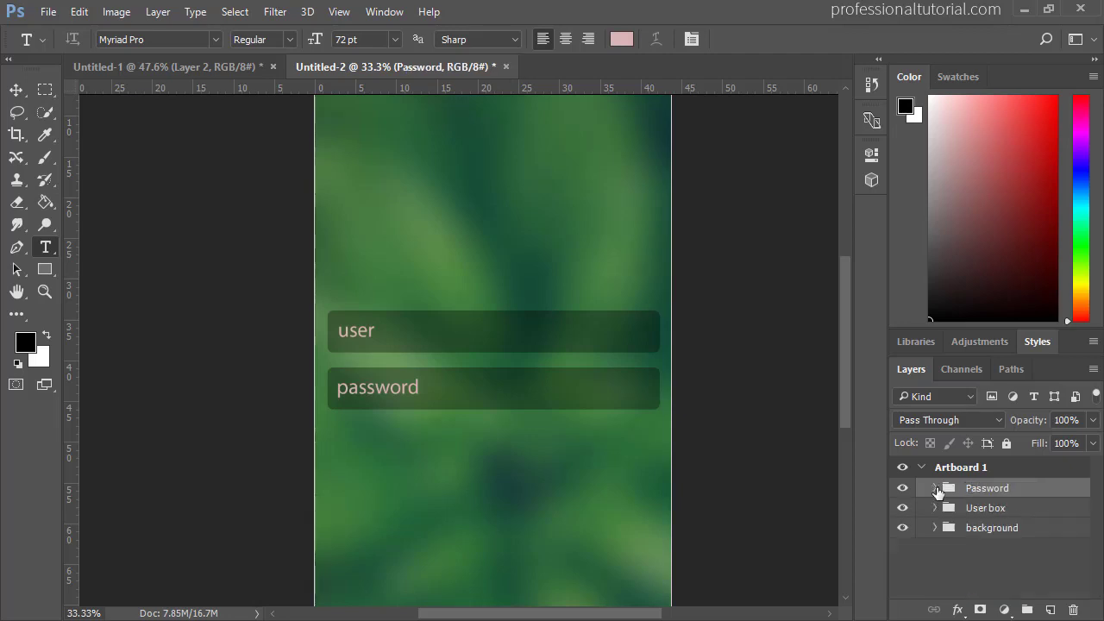
pyautogui.moveTo(971, 490); pyautogui.dragTo(984, 526)
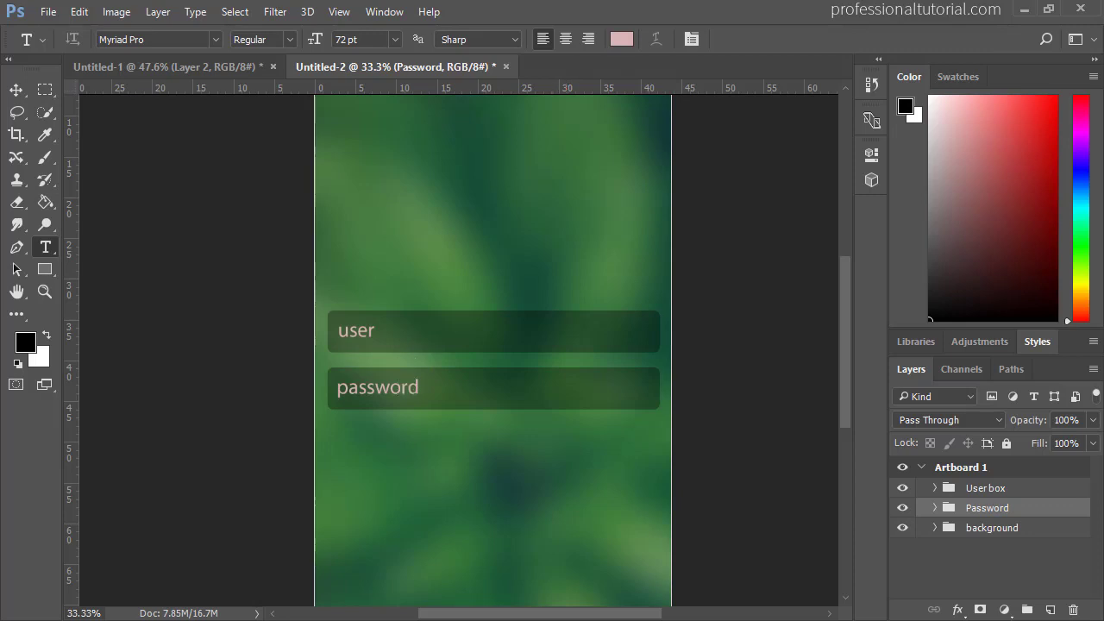
pyautogui.click(16, 88)
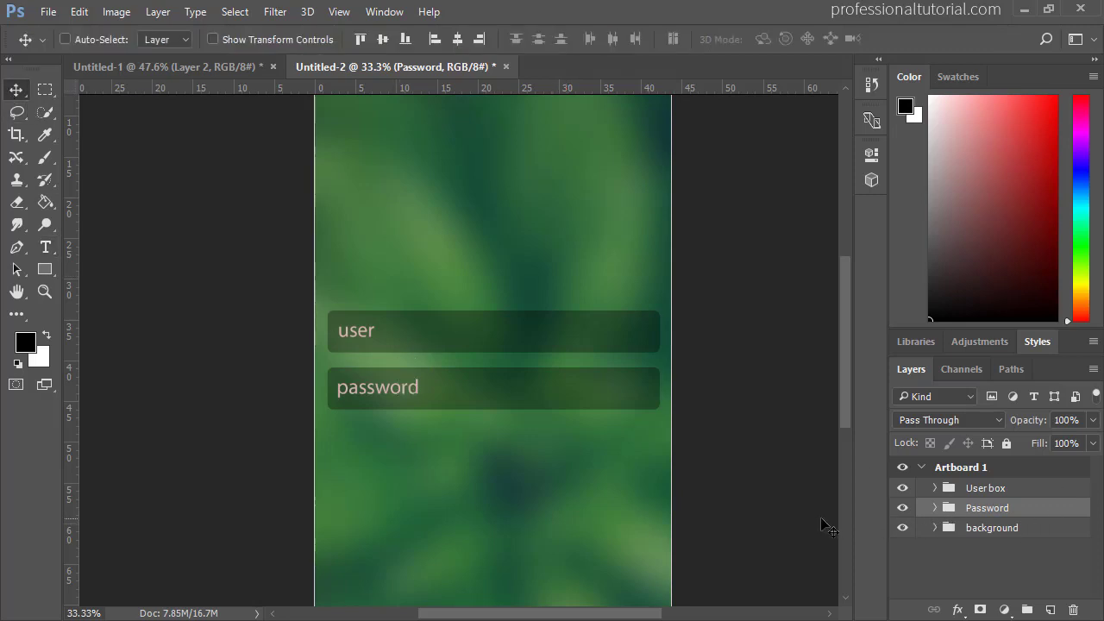
pyautogui.press('z')
pyautogui.keyDown('alt'); pyautogui.click(480, 433); pyautogui.keyUp('alt')
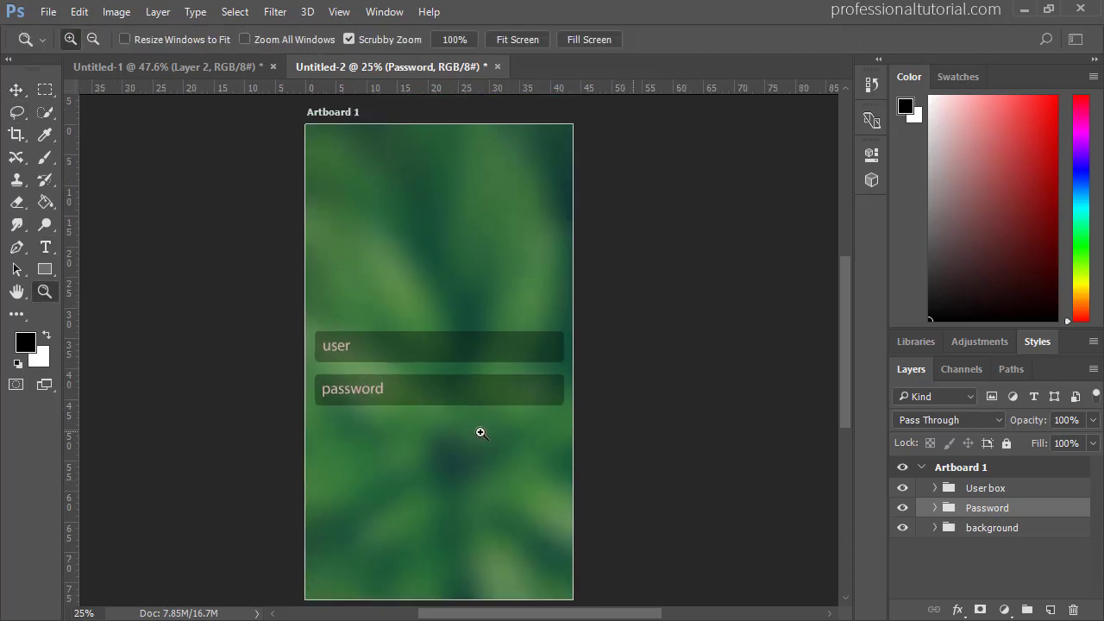
pyautogui.click(442, 383)
pyautogui.click(19, 92)
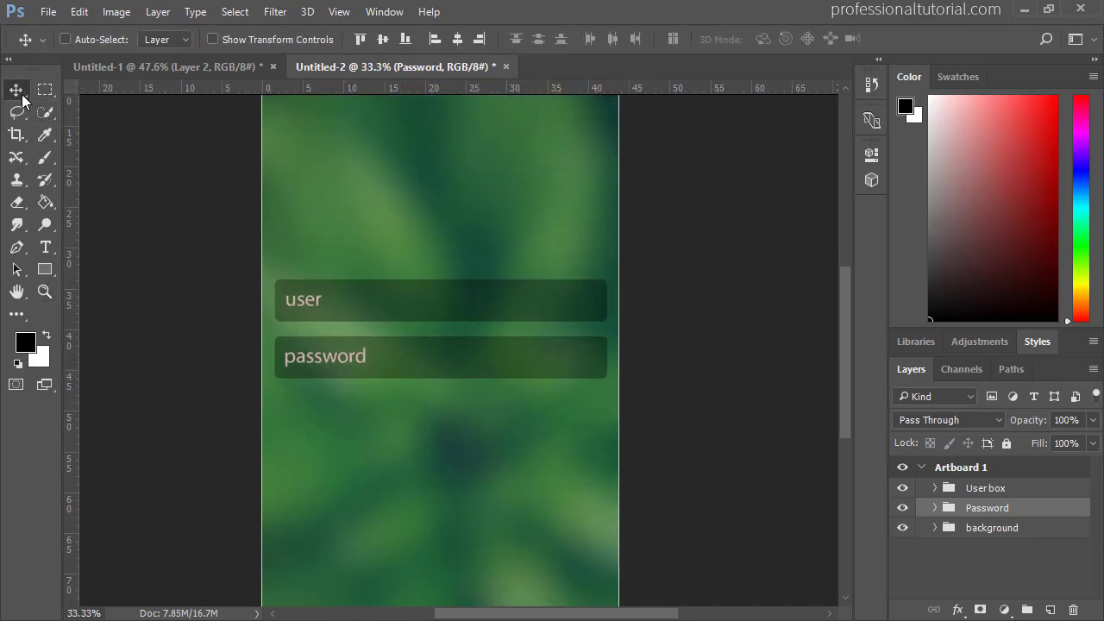
pyautogui.click(155, 67)
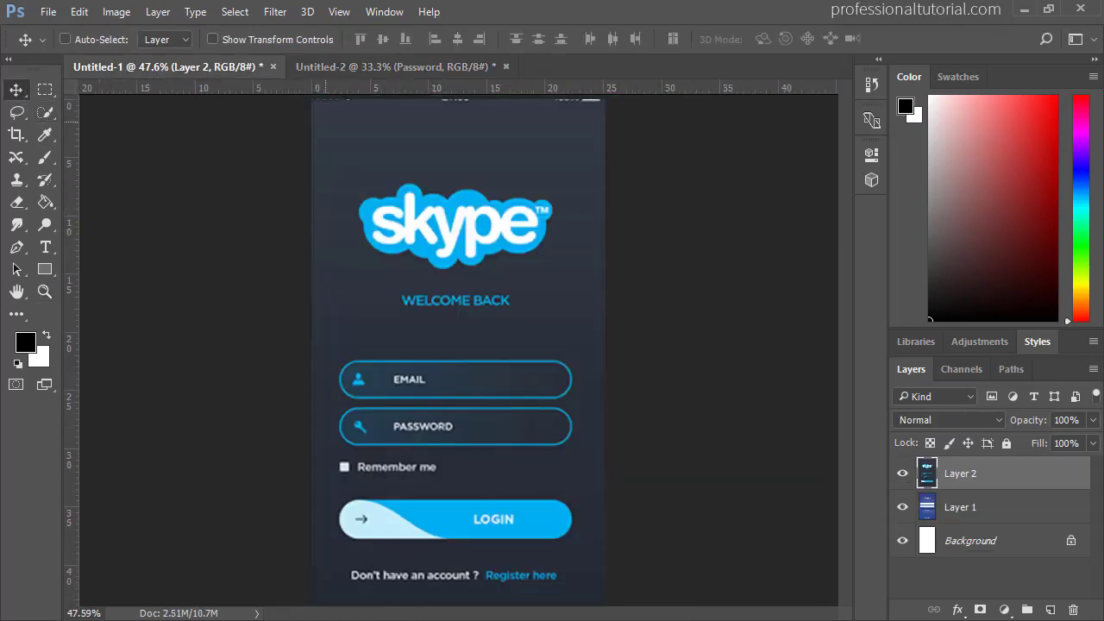
pyautogui.click(904, 474)
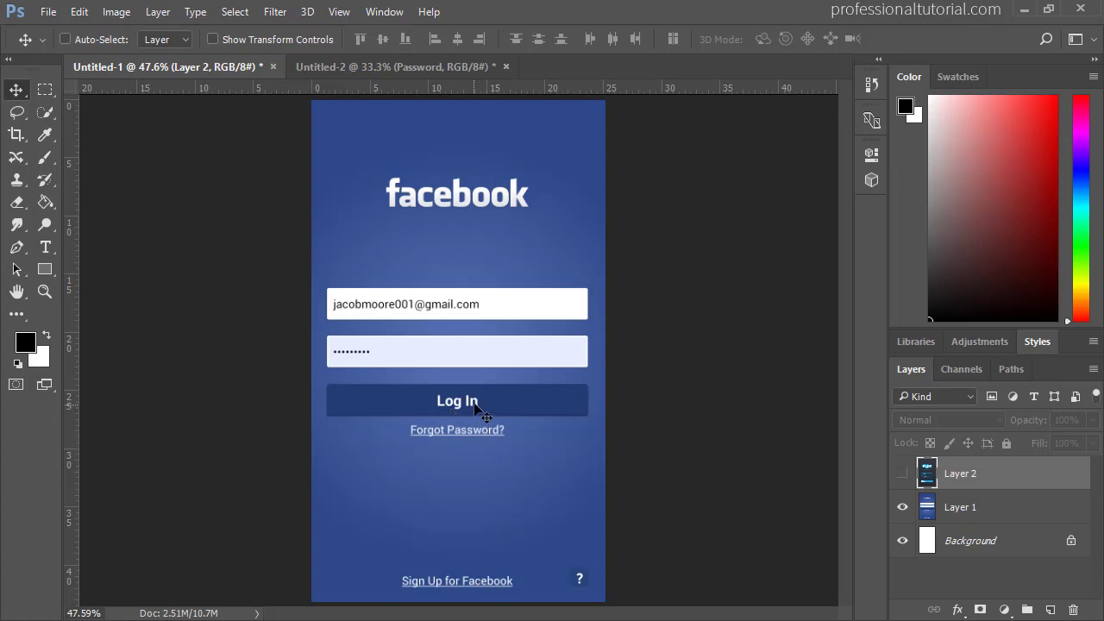
pyautogui.click(342, 70)
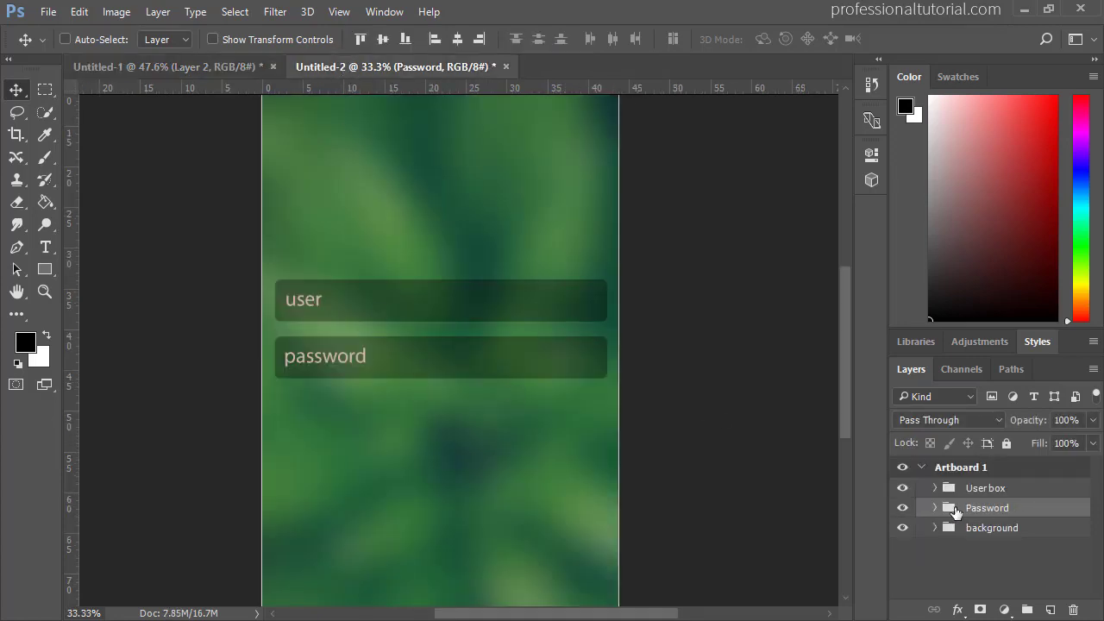
# Duplicate the Password group's Rectangle 1 out of the group and position it below the password box.
pyautogui.click(935, 509)
pyautogui.click(999, 563)
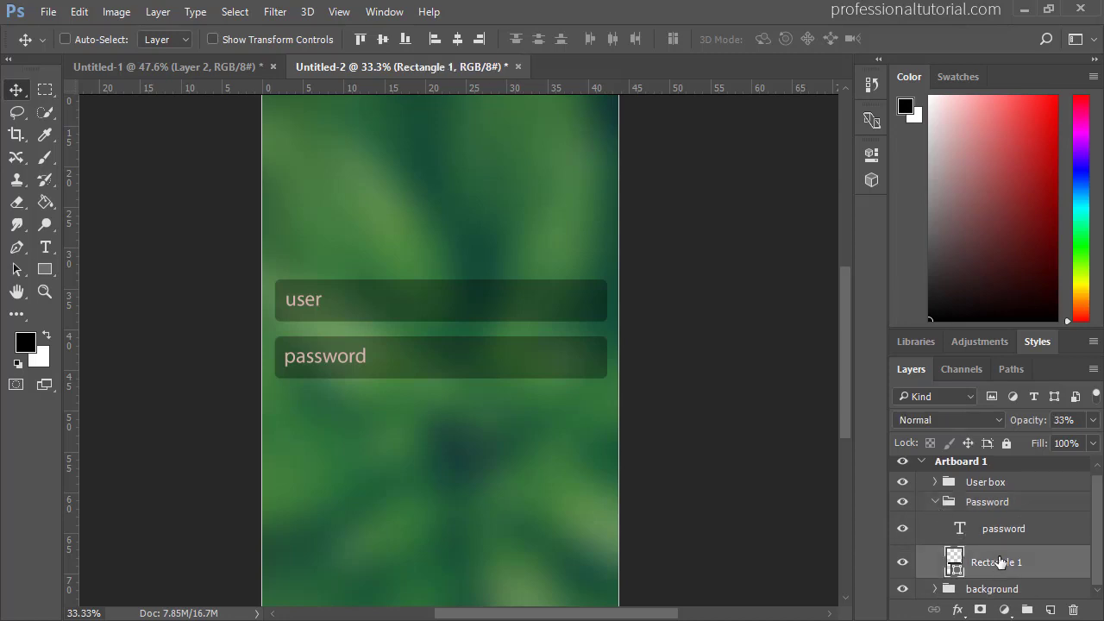
pyautogui.moveTo(999, 562); pyautogui.dragTo(1051, 609)
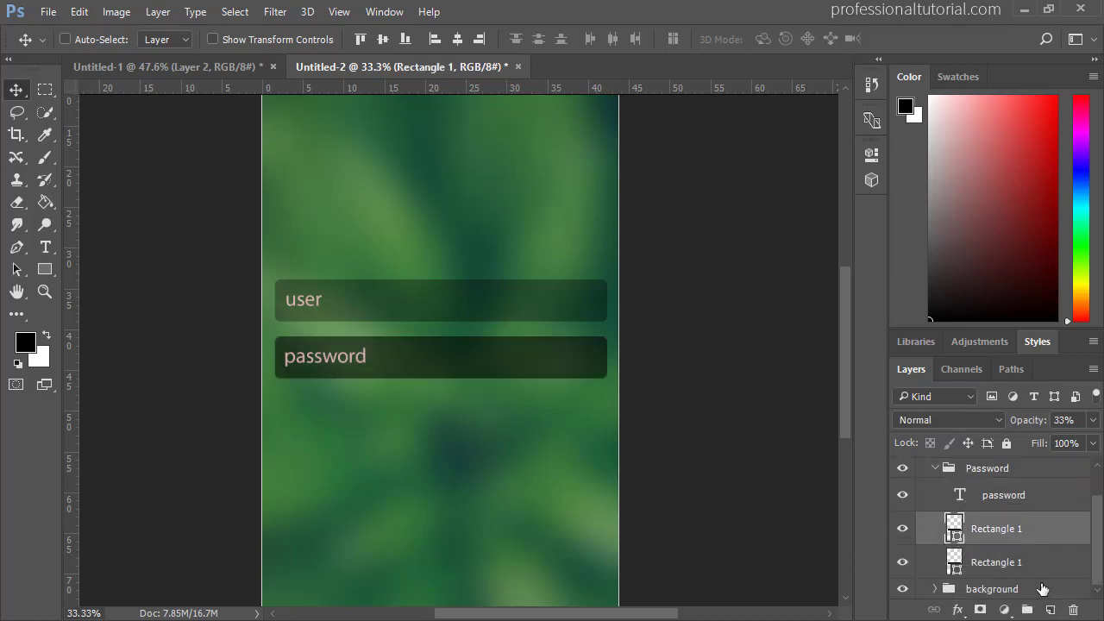
pyautogui.moveTo(992, 537); pyautogui.dragTo(990, 580)
pyautogui.scroll(1, 983, 561)
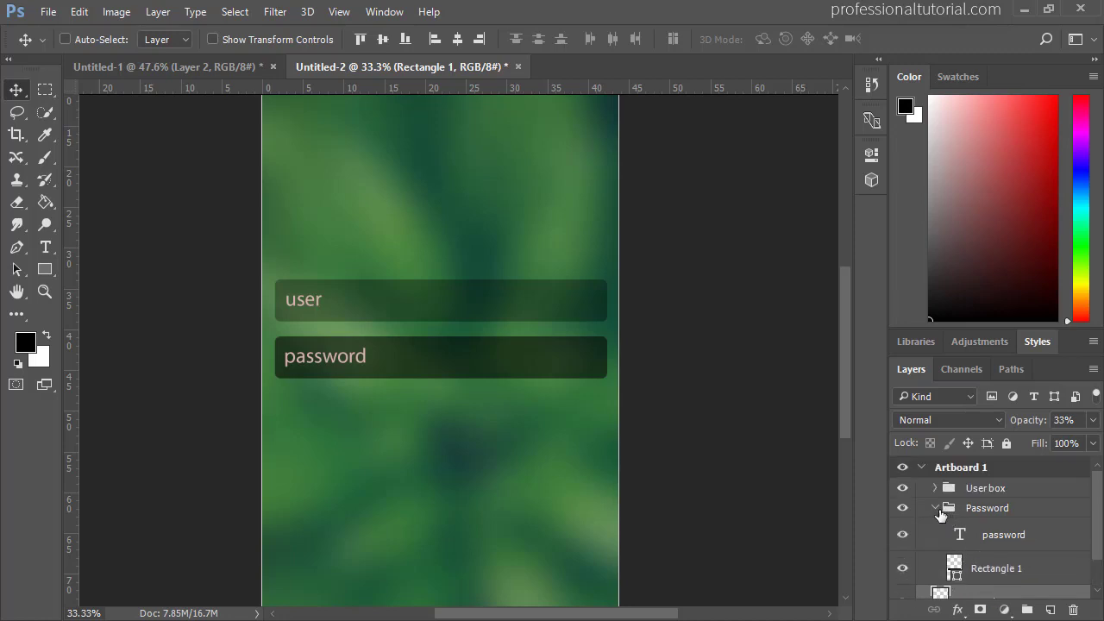
pyautogui.click(935, 508)
pyautogui.moveTo(434, 365); pyautogui.dragTo(437, 427)
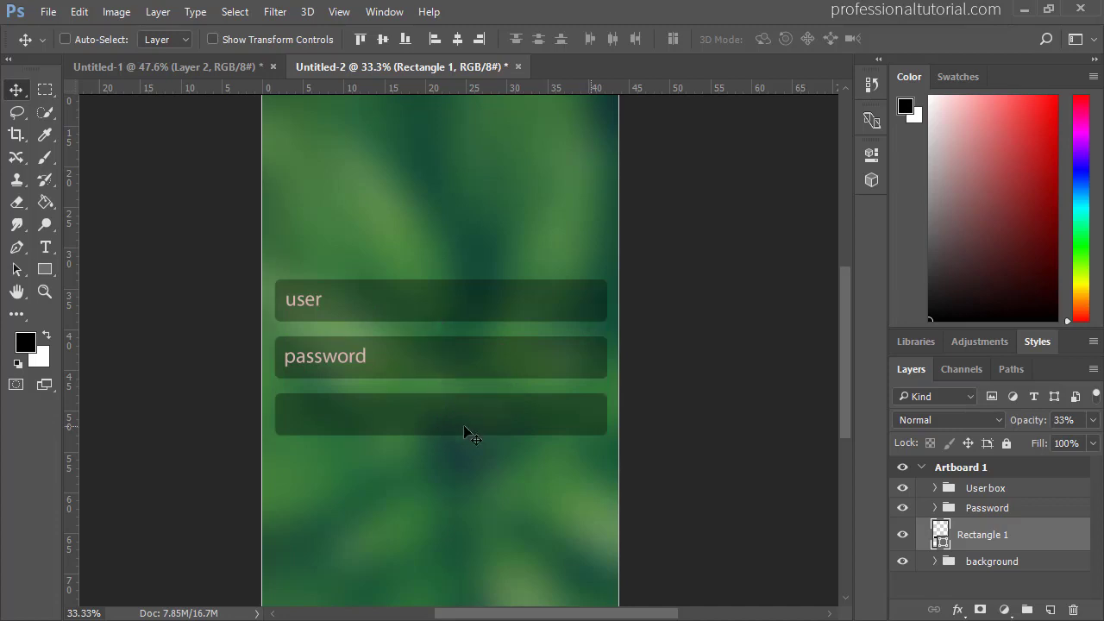
# Set the new rectangle's layer opacity to 100%.
pyautogui.click(1093, 421)
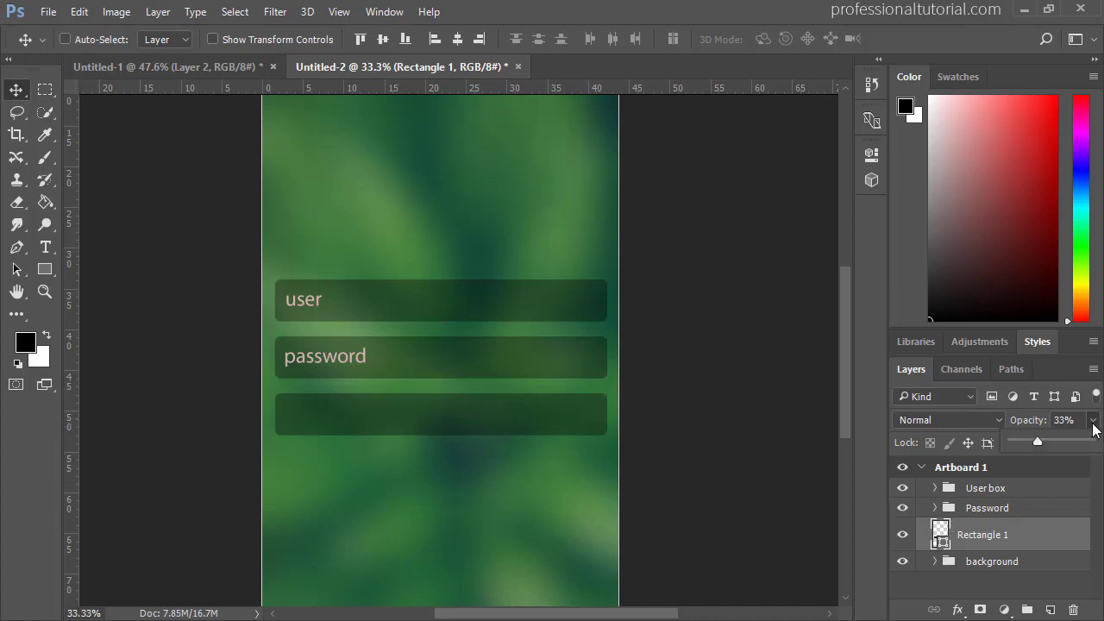
pyautogui.moveTo(1038, 442); pyautogui.dragTo(1092, 444)
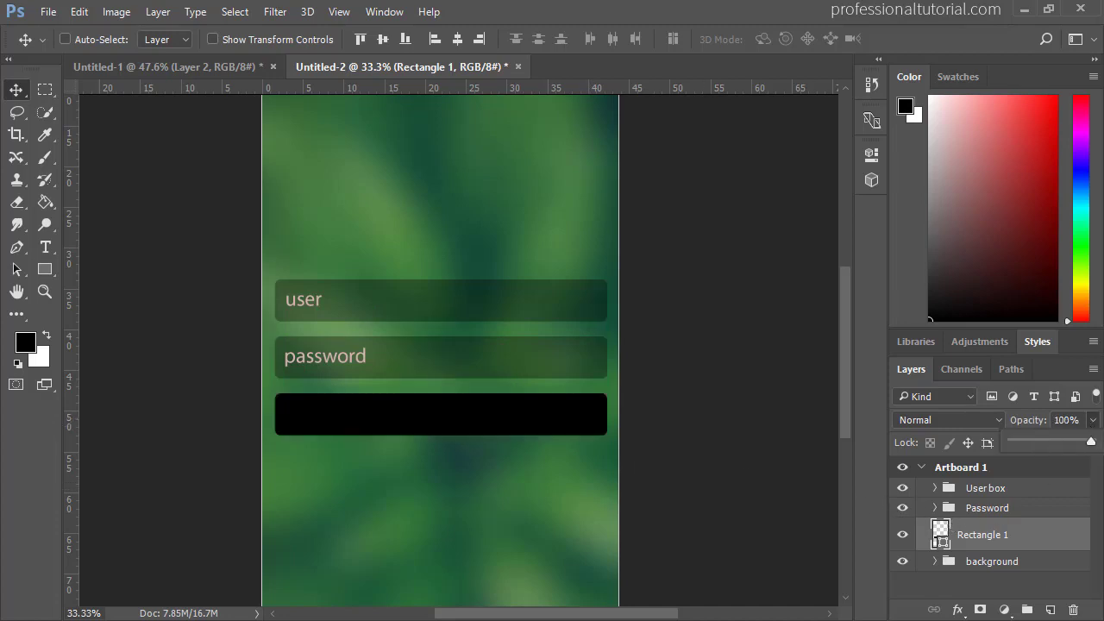
pyautogui.click(522, 429)
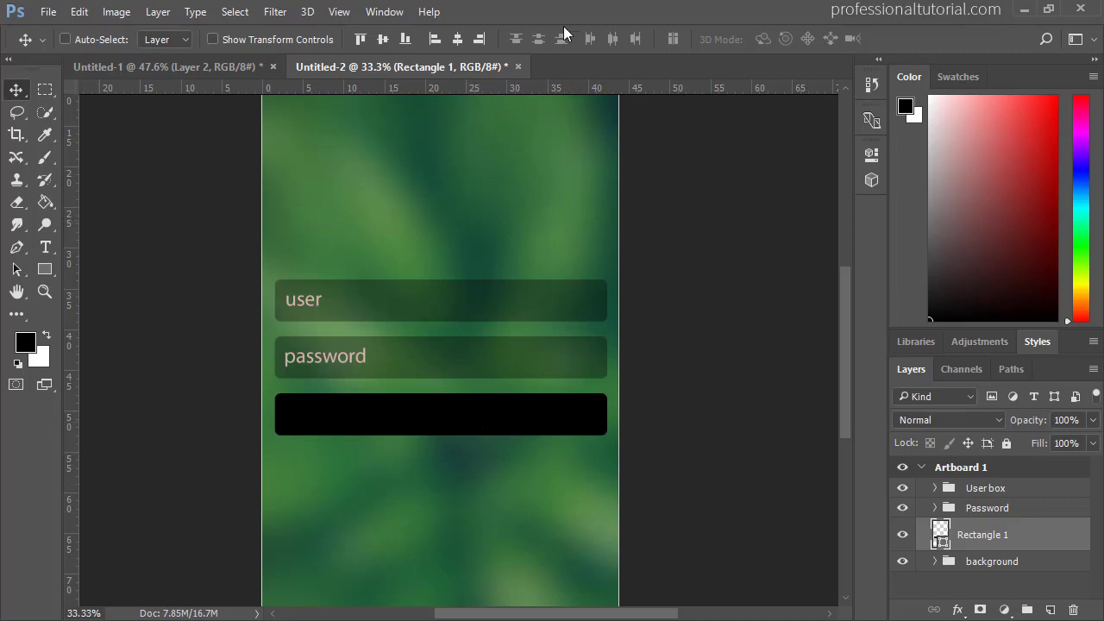
# Add a Gradient Overlay to the new box and set its end stop to dark olive.
pyautogui.click(965, 610)
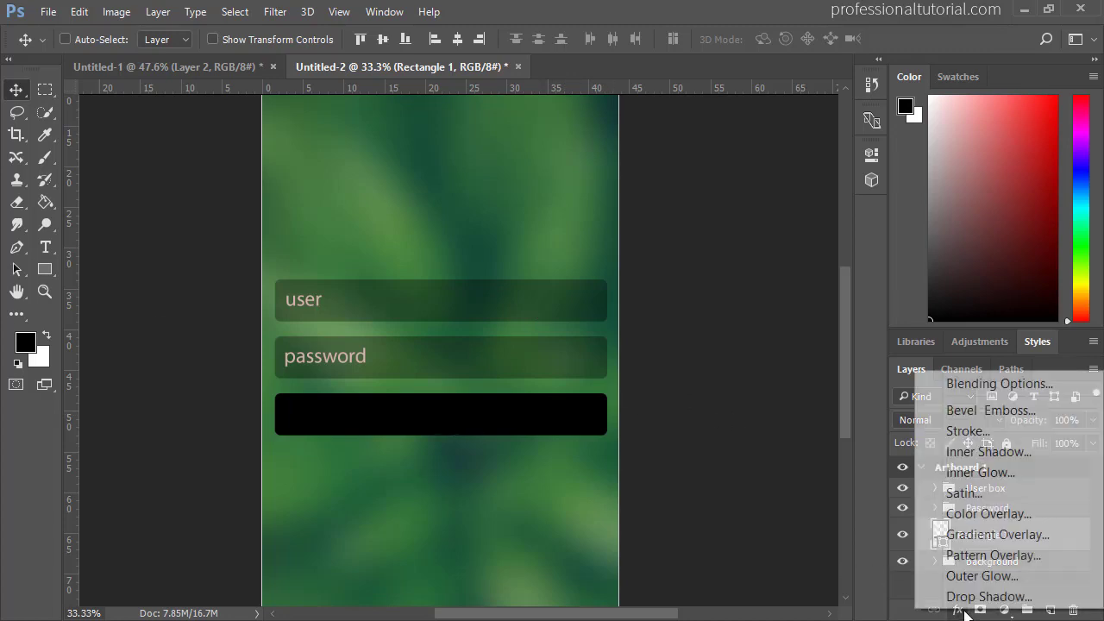
pyautogui.click(979, 534)
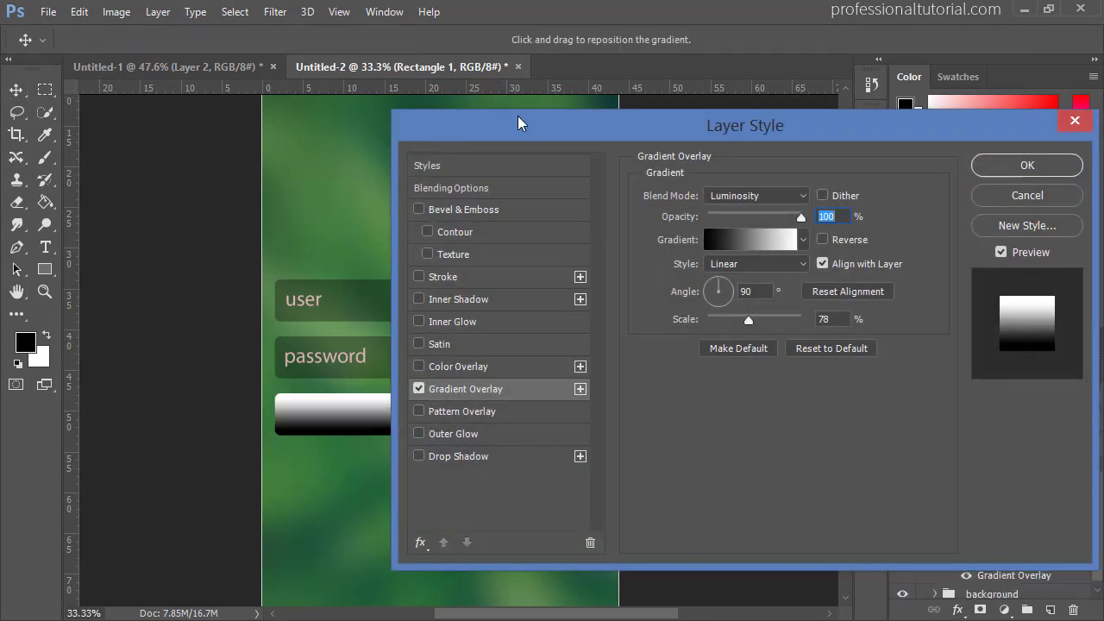
pyautogui.moveTo(521, 121); pyautogui.dragTo(687, 88)
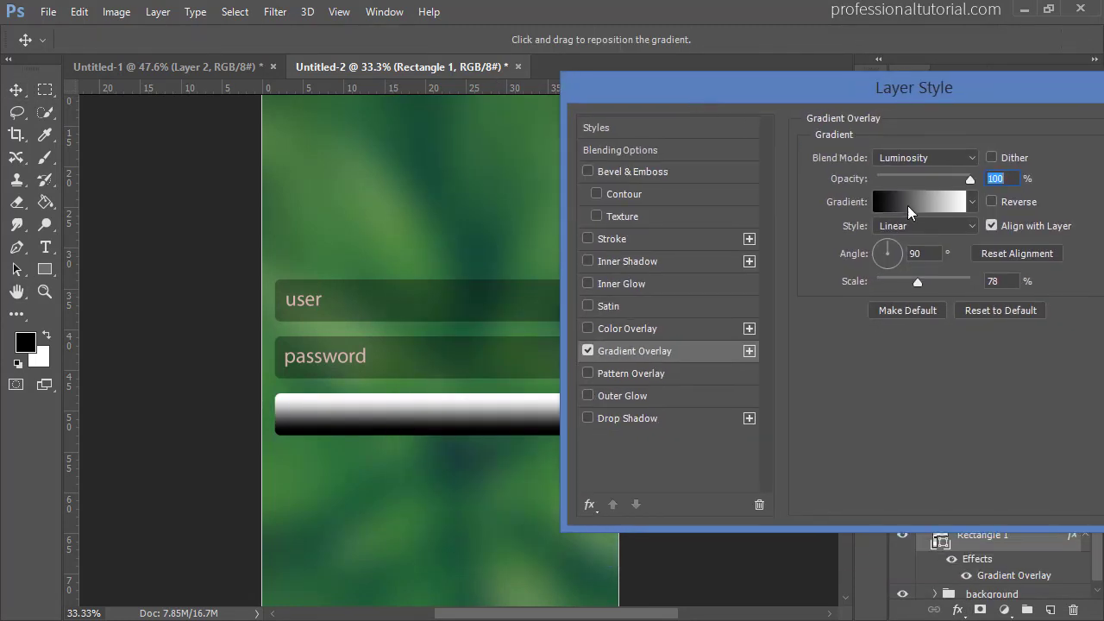
pyautogui.click(936, 205)
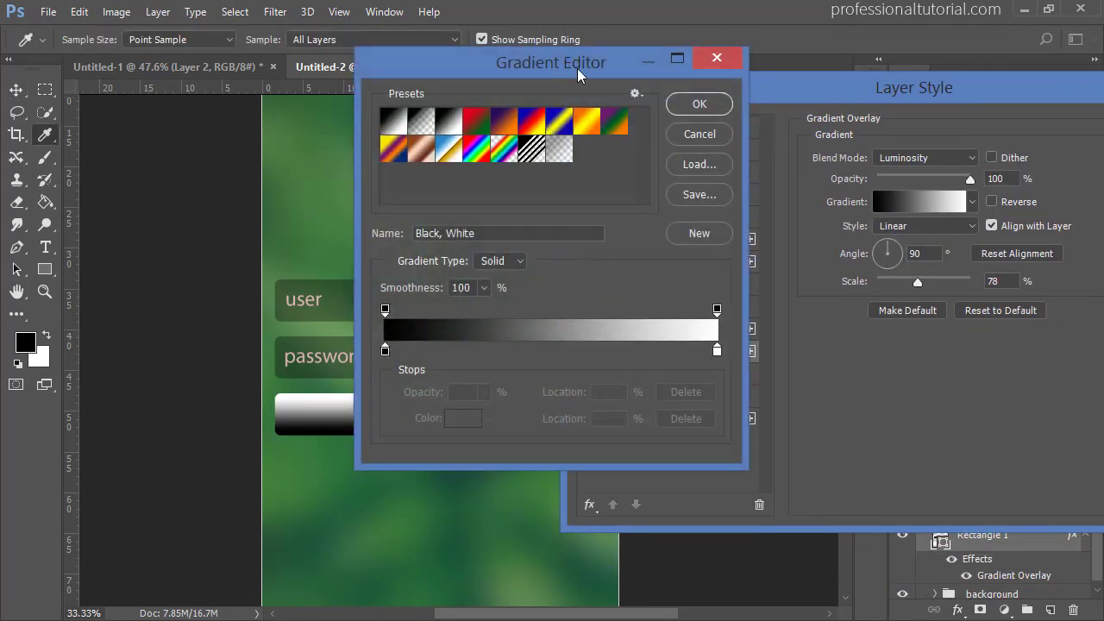
pyautogui.moveTo(578, 73); pyautogui.dragTo(756, 92)
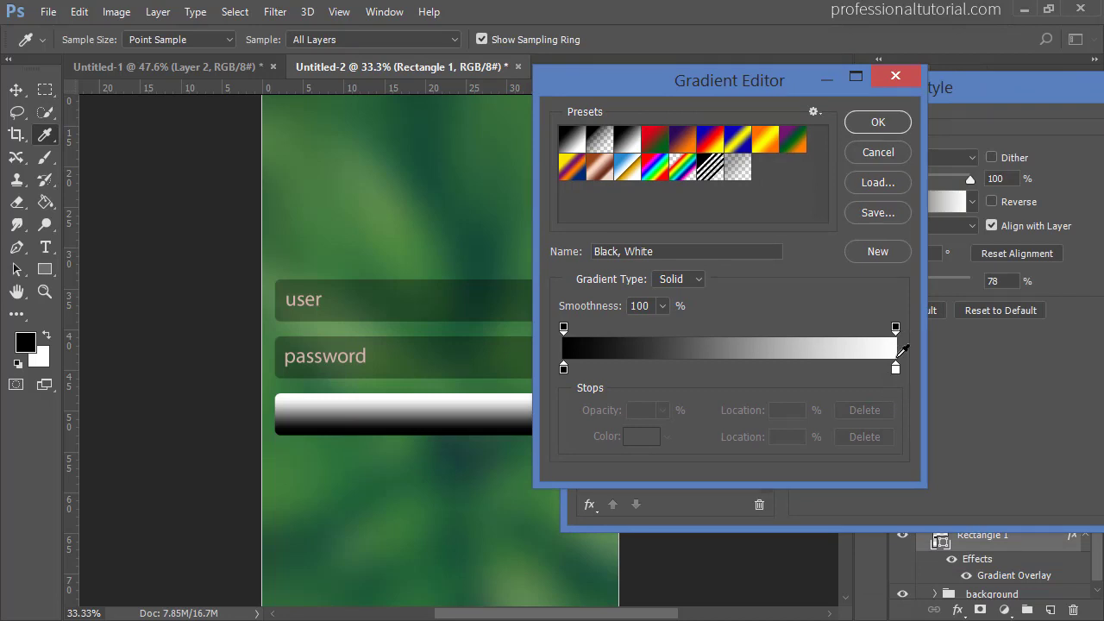
pyautogui.click(895, 369)
pyautogui.doubleClick(895, 368)
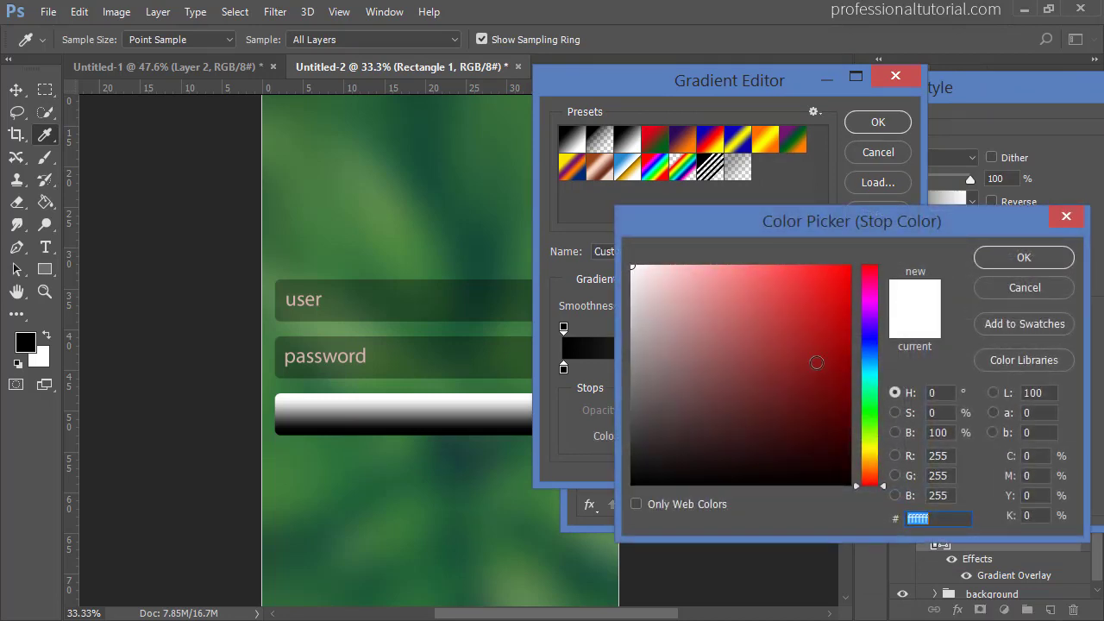
pyautogui.click(872, 441)
pyautogui.click(837, 416)
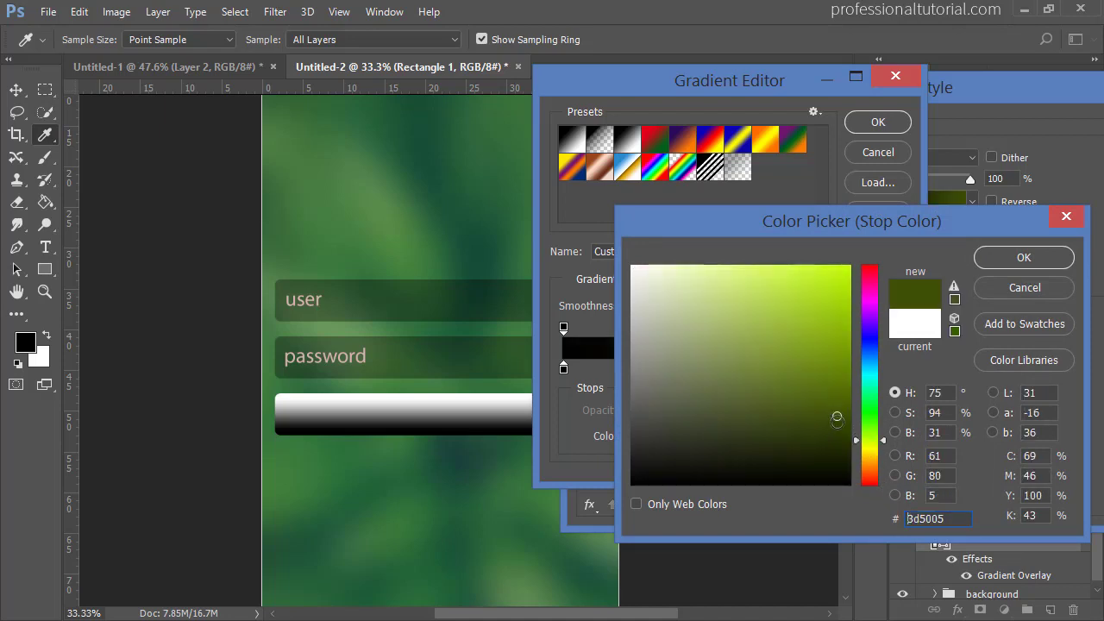
pyautogui.click(1022, 257)
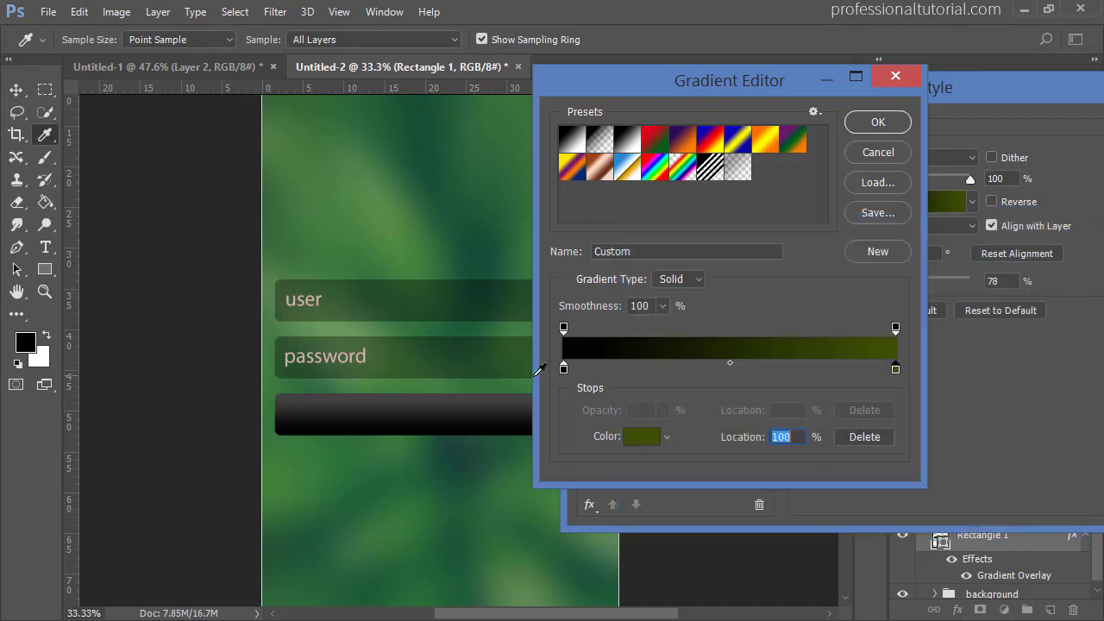
# Set the gradient's start stop to bright lime and the overlay blend mode to Normal.
pyautogui.click(564, 369)
pyautogui.doubleClick(564, 370)
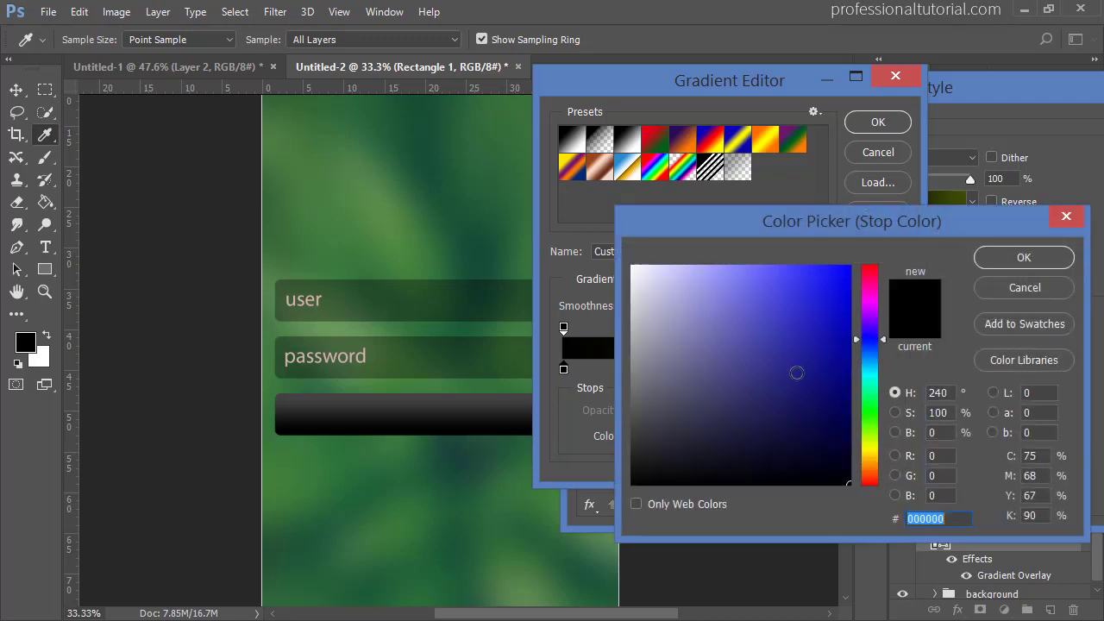
pyautogui.click(871, 441)
pyautogui.click(816, 331)
pyautogui.moveTo(817, 331); pyautogui.dragTo(828, 318)
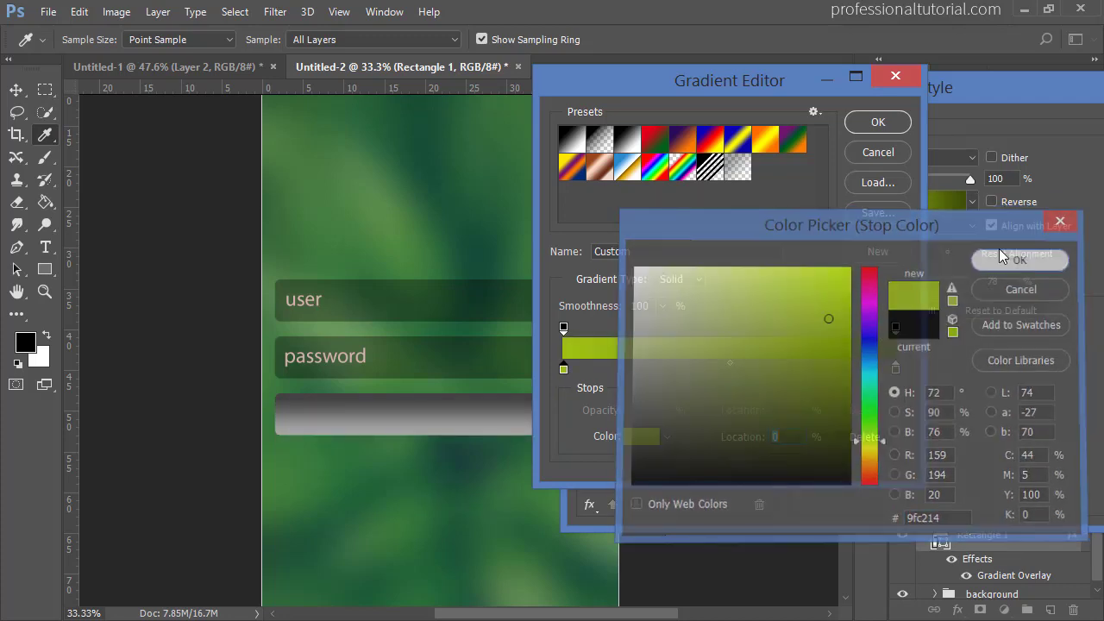
pyautogui.click(1001, 253)
pyautogui.click(878, 122)
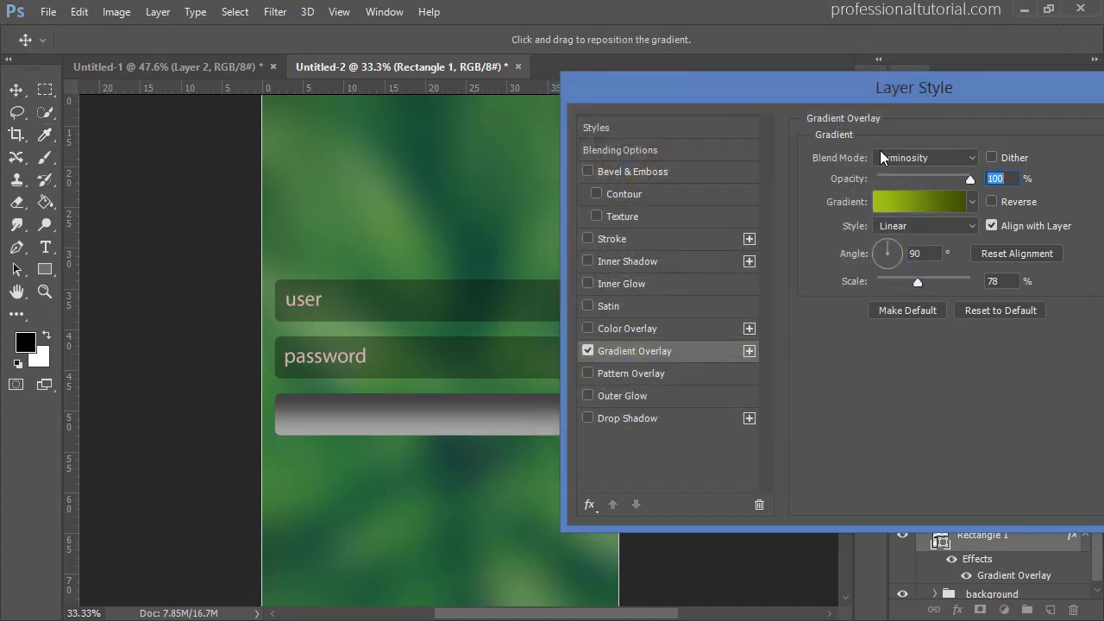
pyautogui.click(902, 158)
pyautogui.click(927, 164)
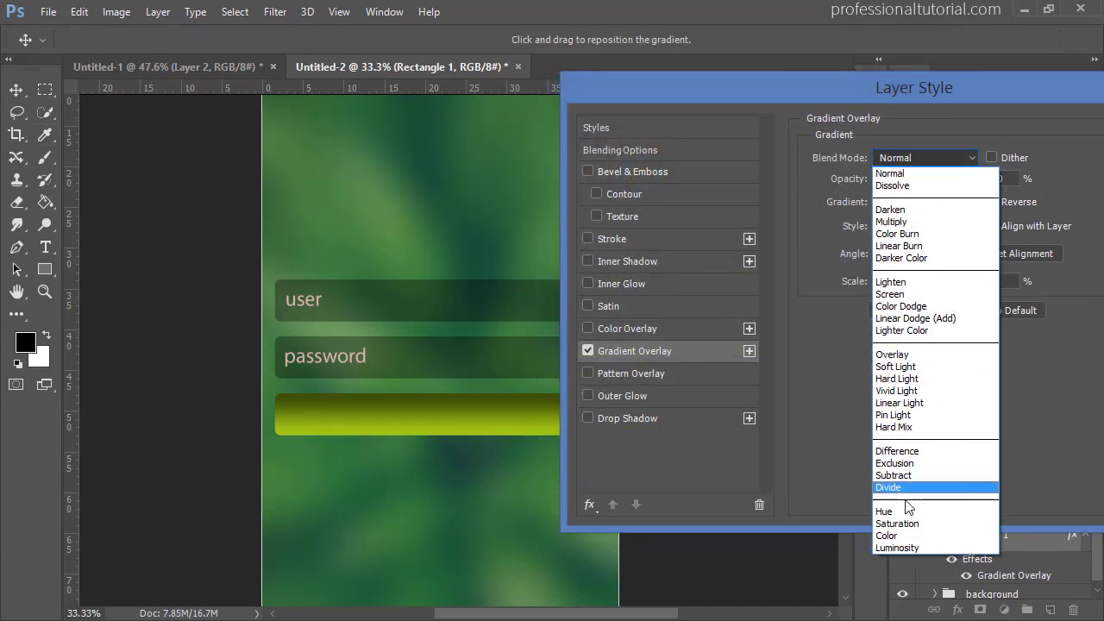
pyautogui.click(1041, 435)
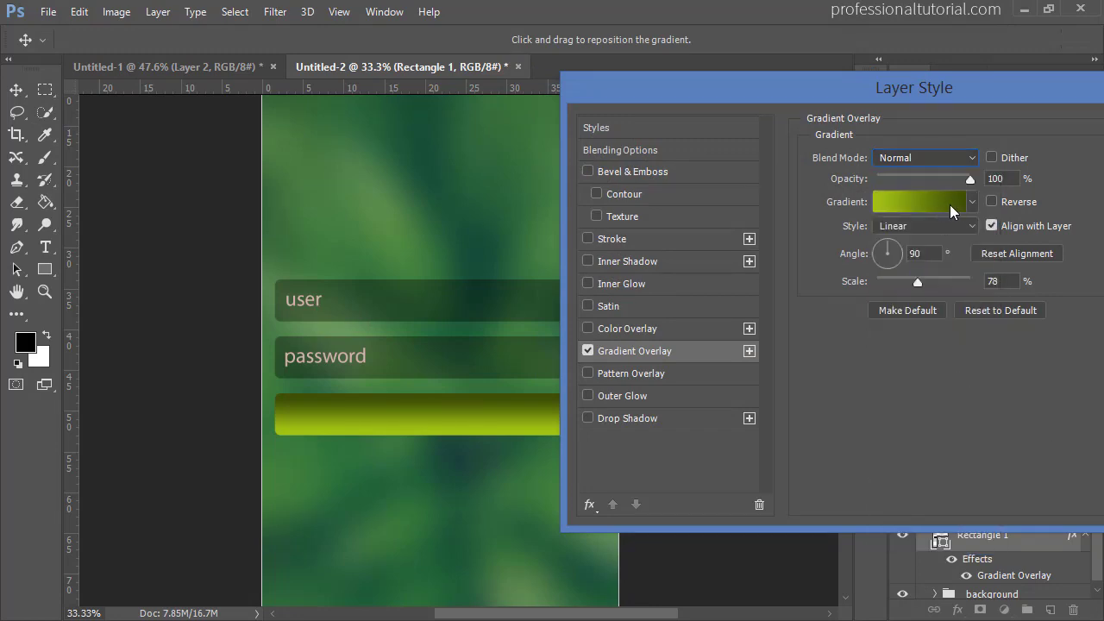
# Refine the gradient stops to olive greens, with #4f6707 as the darker stop.
pyautogui.click(949, 204)
pyautogui.doubleClick(563, 369)
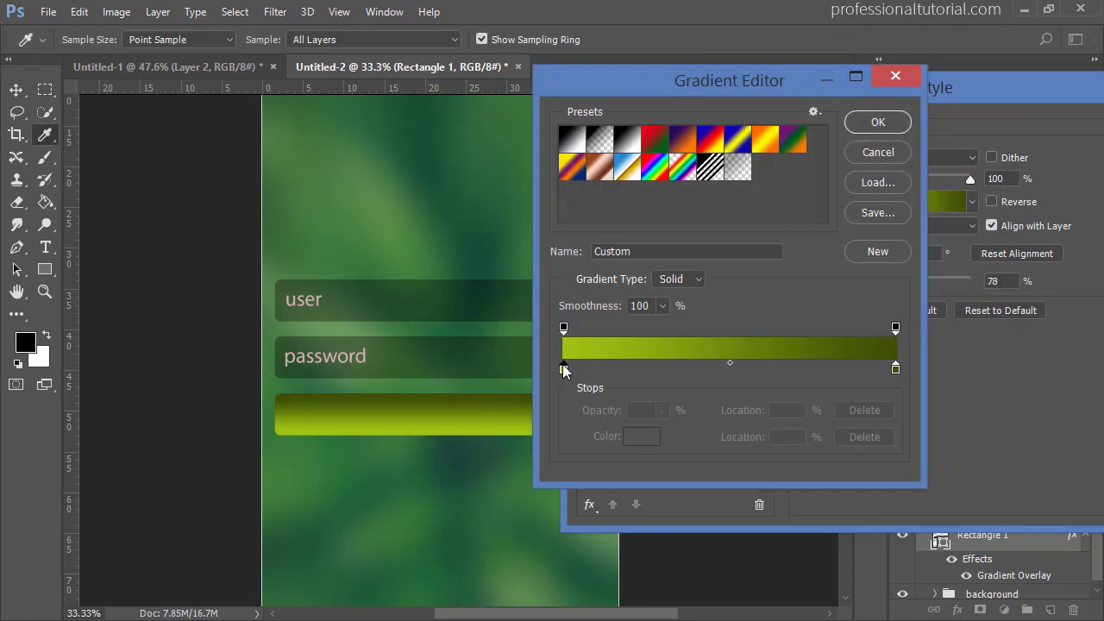
pyautogui.moveTo(824, 357); pyautogui.dragTo(820, 388)
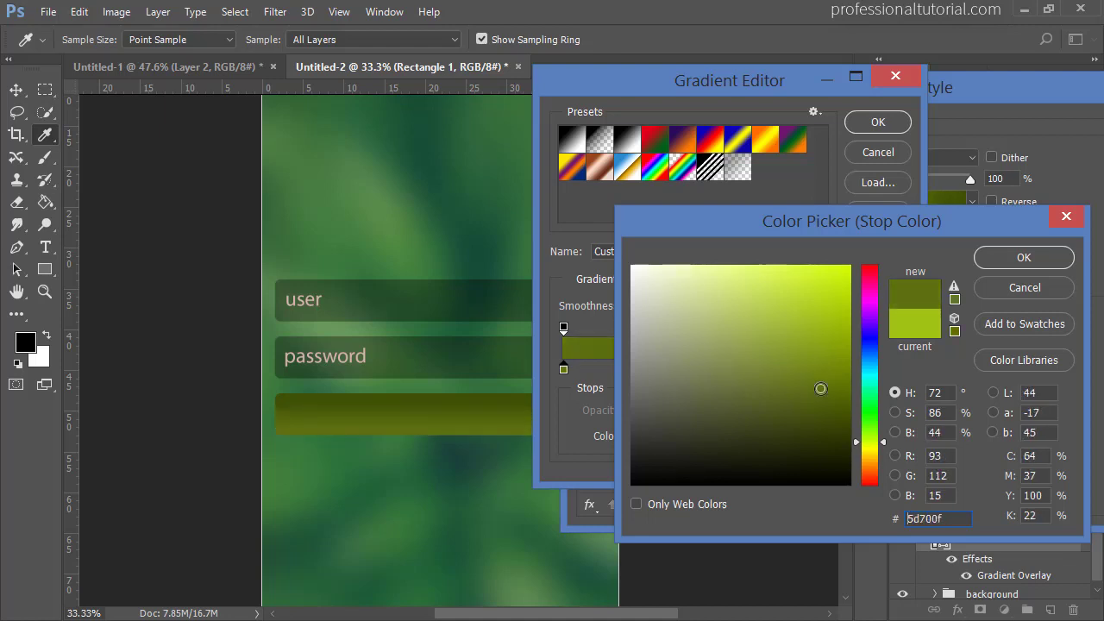
pyautogui.click(816, 366)
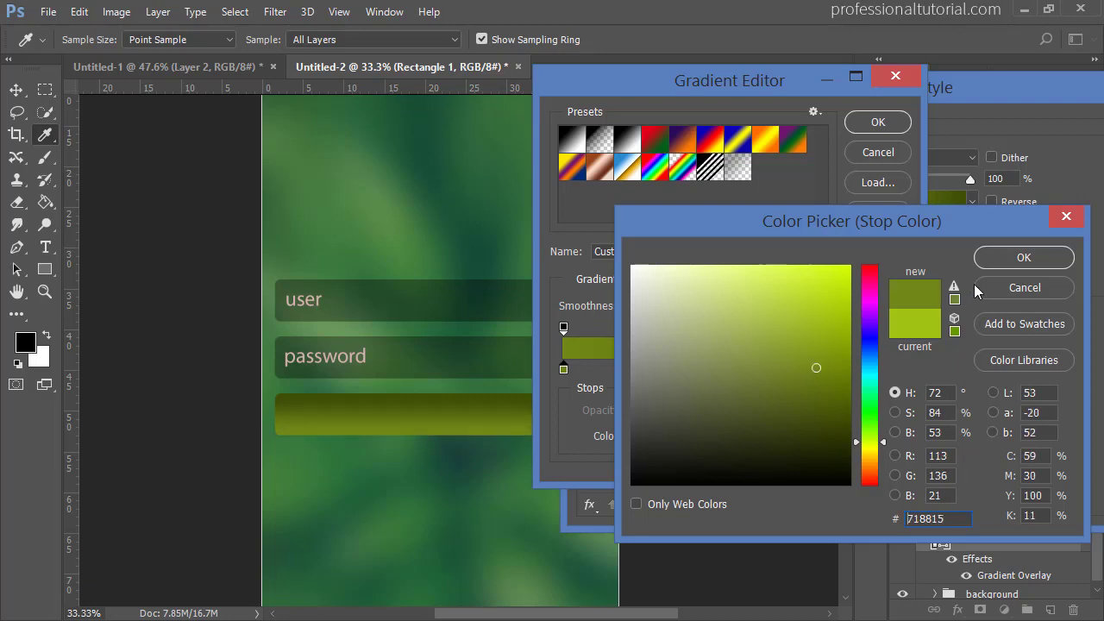
pyautogui.click(989, 257)
pyautogui.click(895, 369)
pyautogui.doubleClick(895, 371)
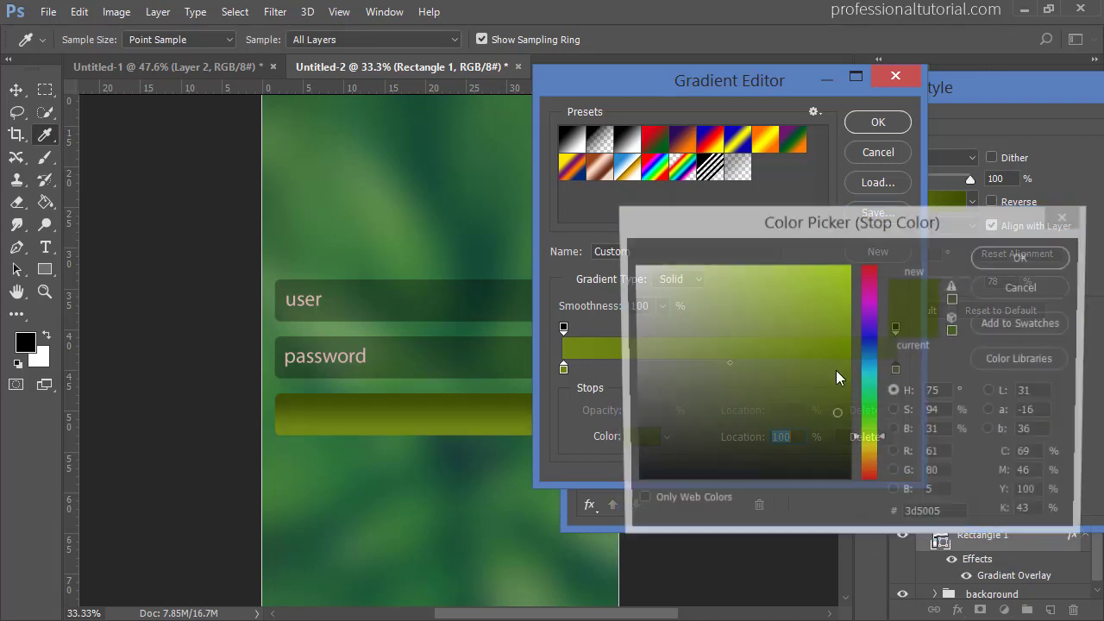
pyautogui.click(836, 396)
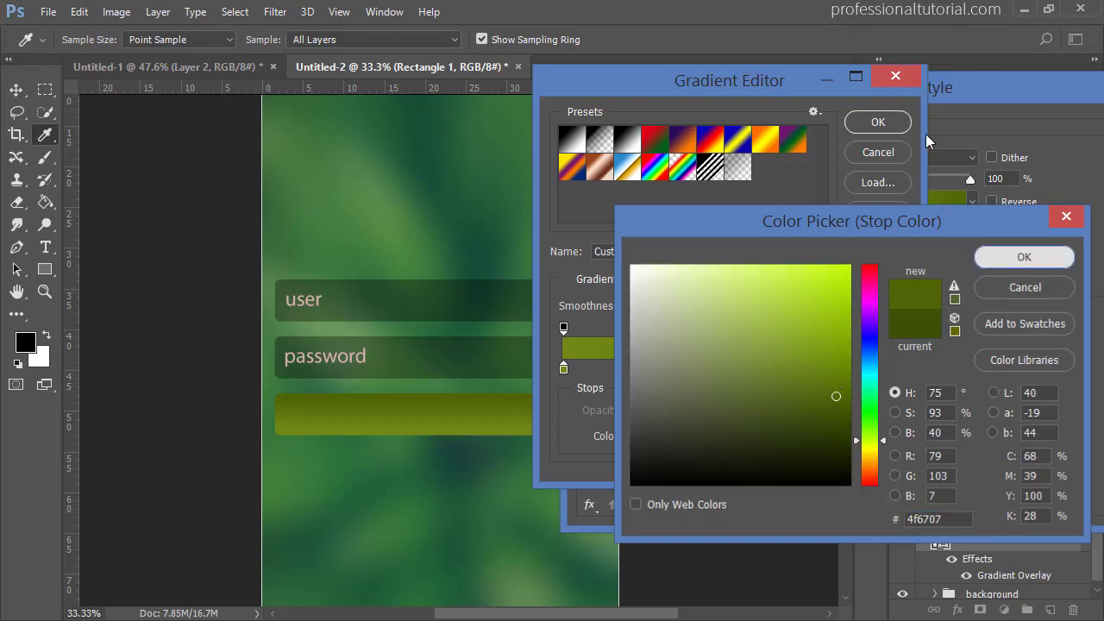
pyautogui.click(1024, 259)
pyautogui.click(877, 121)
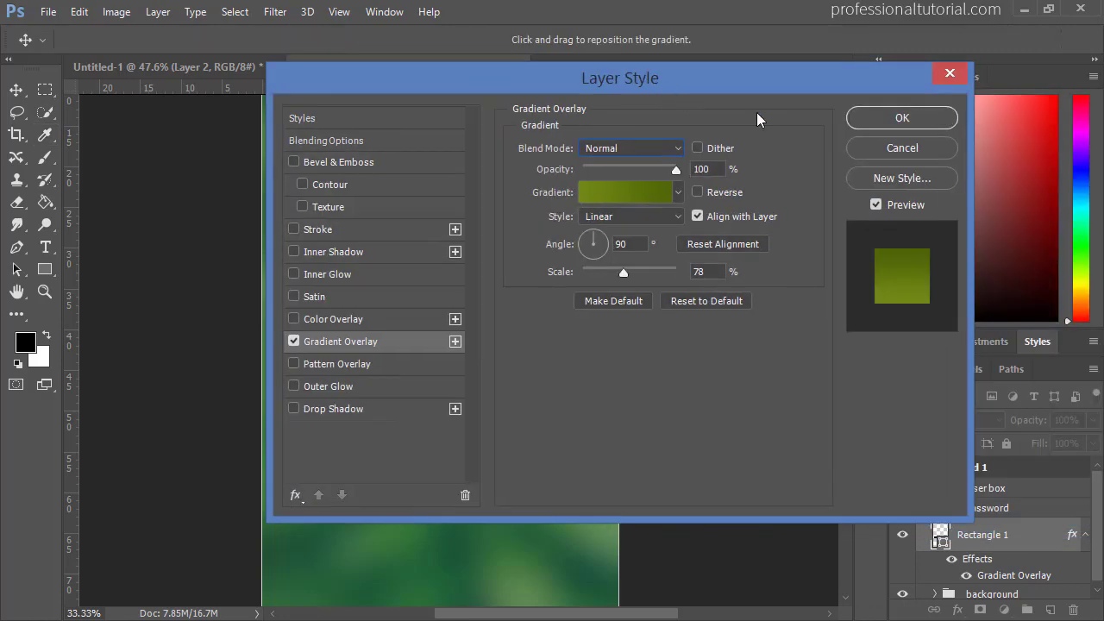
# Apply the gradient overlay, then type 'Sign in' and move it onto the olive button.
pyautogui.click(921, 113)
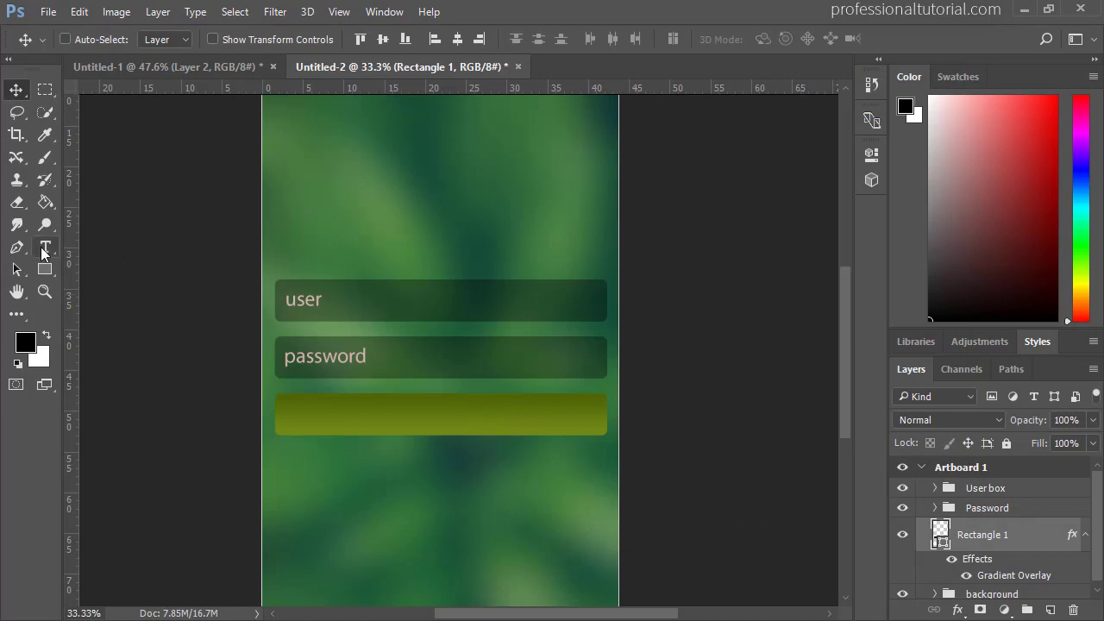
pyautogui.click(401, 492)
pyautogui.write('S')
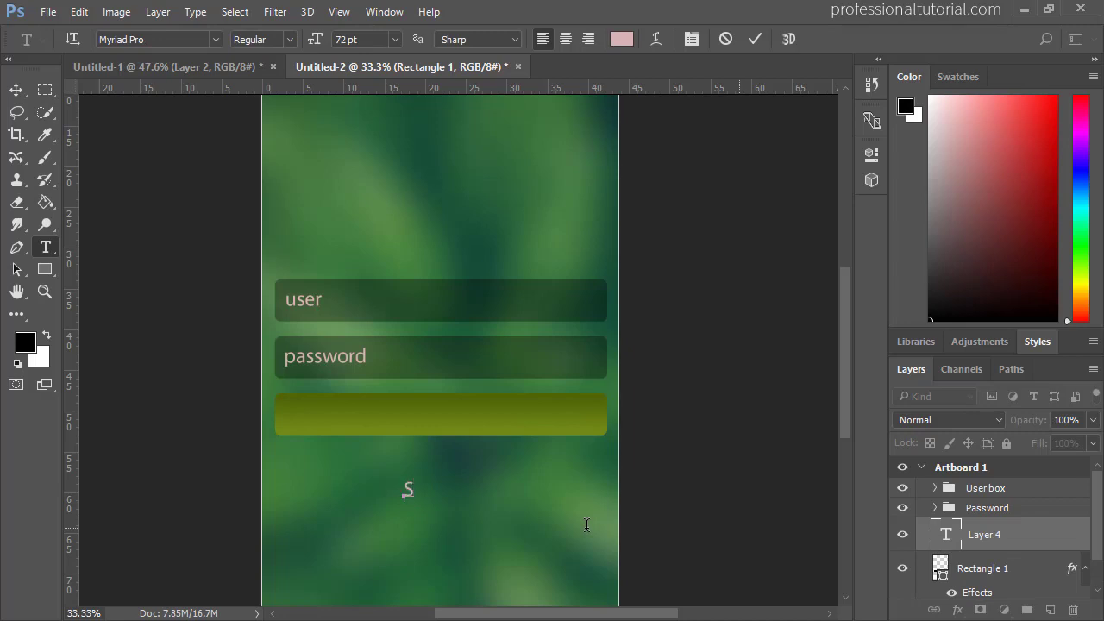
pyautogui.write('ing')
pyautogui.press('BackSpace')
pyautogui.press('BackSpace')
pyautogui.write('gn in')
pyautogui.click(16, 90)
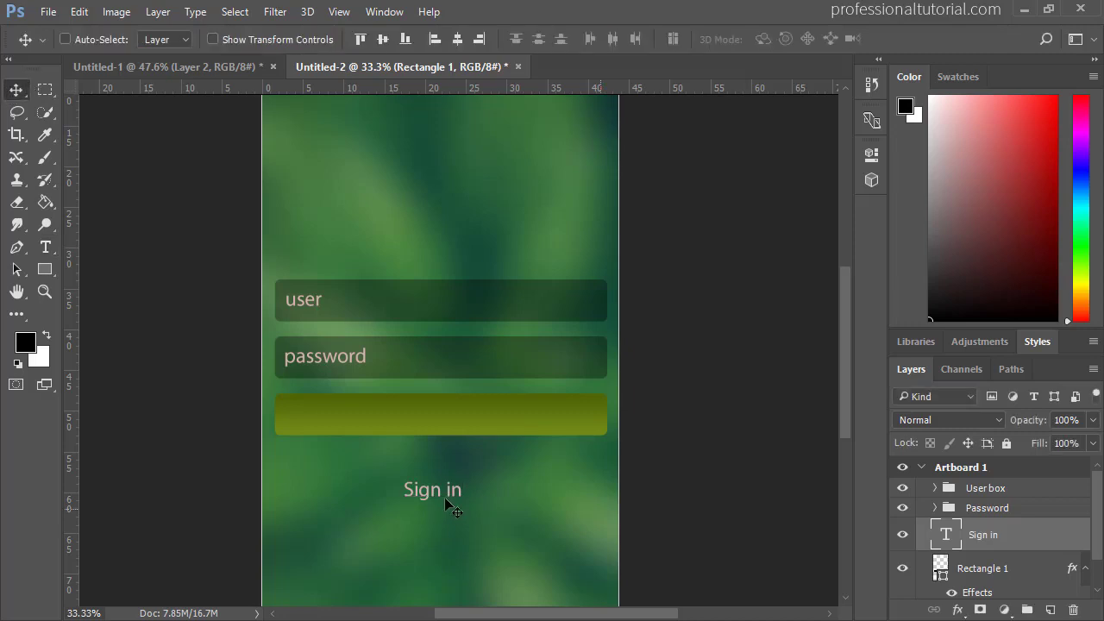
pyautogui.moveTo(445, 499); pyautogui.dragTo(445, 422)
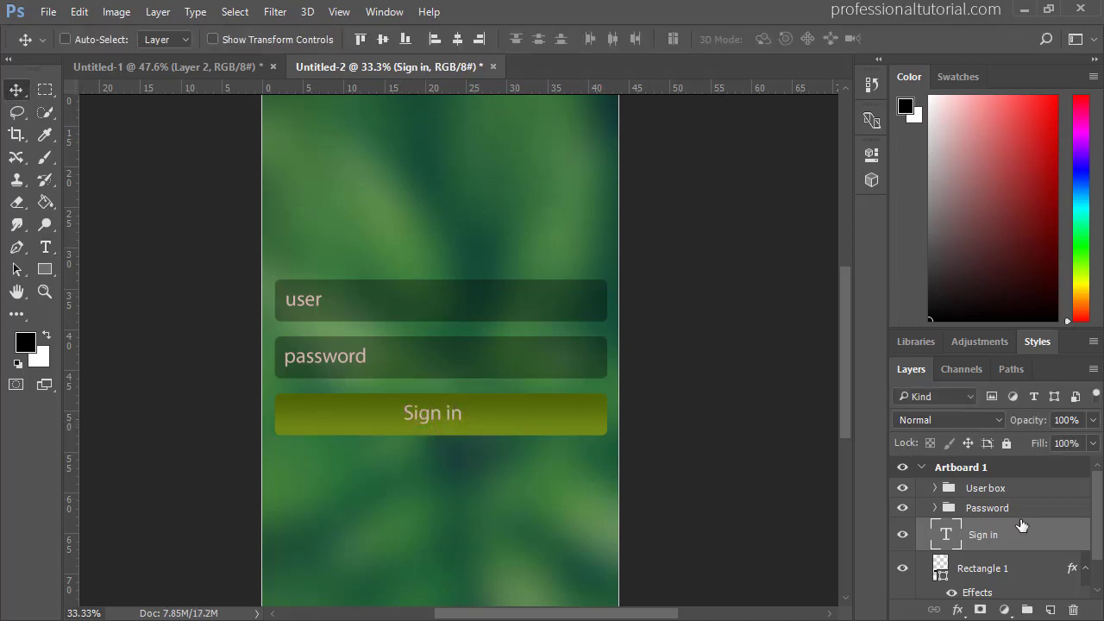
# Set the 'Sign in' text colour to near-white #fdfdfd.
pyautogui.click(871, 157)
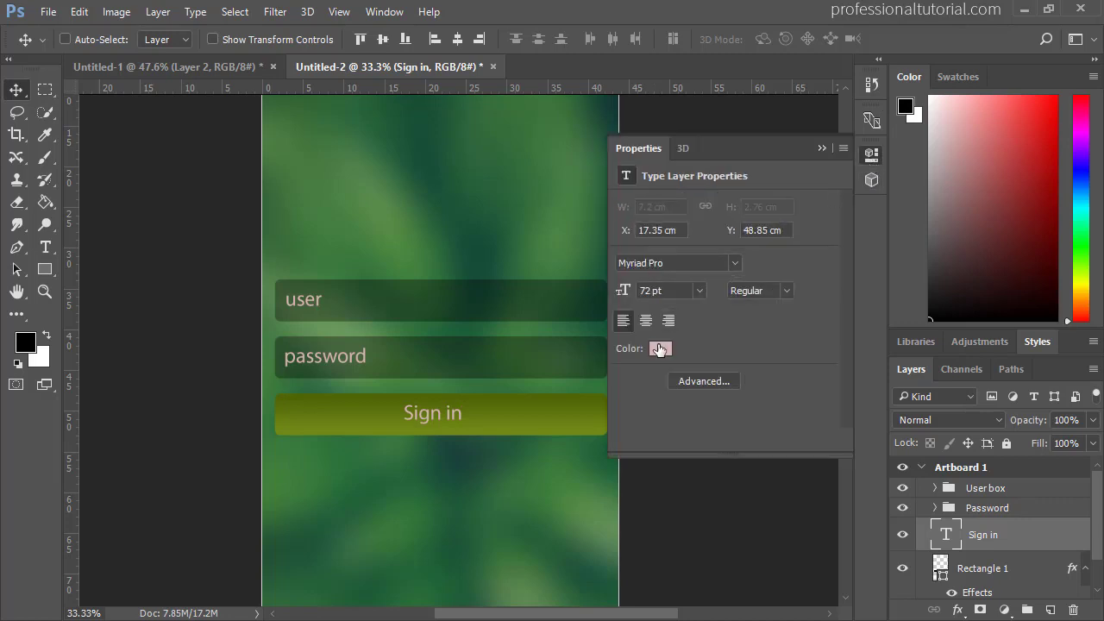
pyautogui.click(659, 349)
pyautogui.click(633, 271)
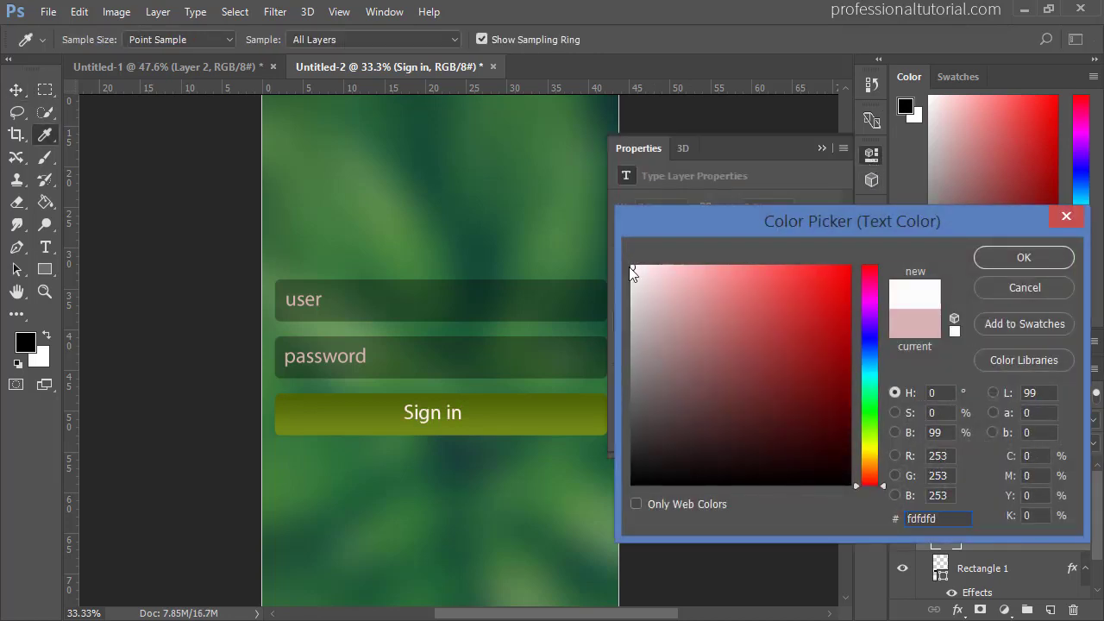
pyautogui.click(1018, 258)
pyautogui.click(822, 150)
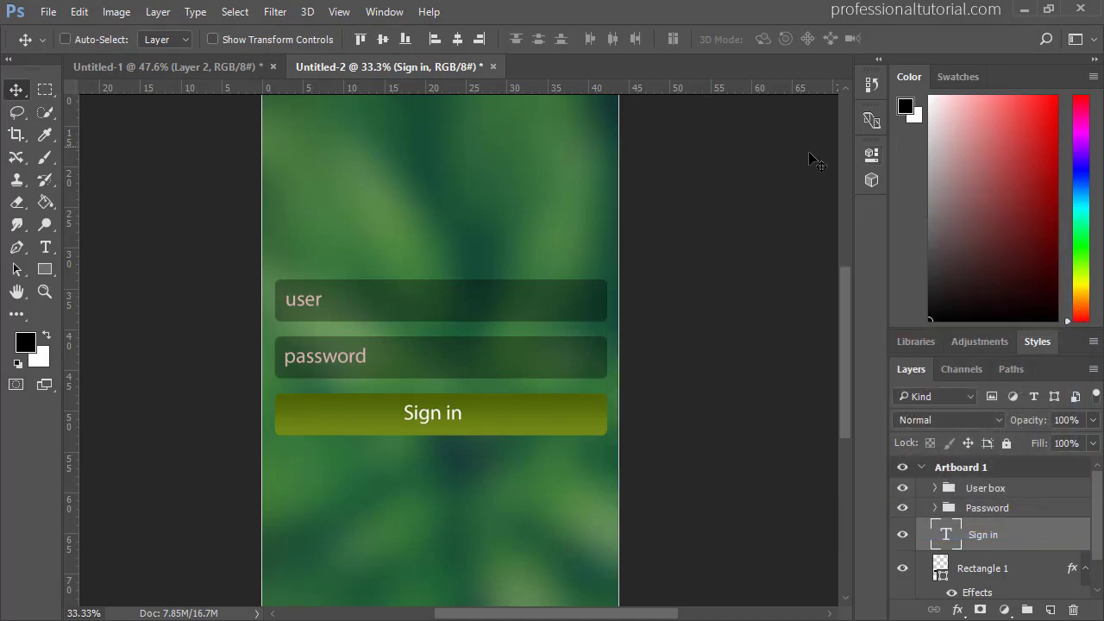
# Zoom in around the Sign in button and briefly check the Facebook login reference document.
pyautogui.keyDown('alt'); pyautogui.click(458, 296); pyautogui.keyUp('alt')
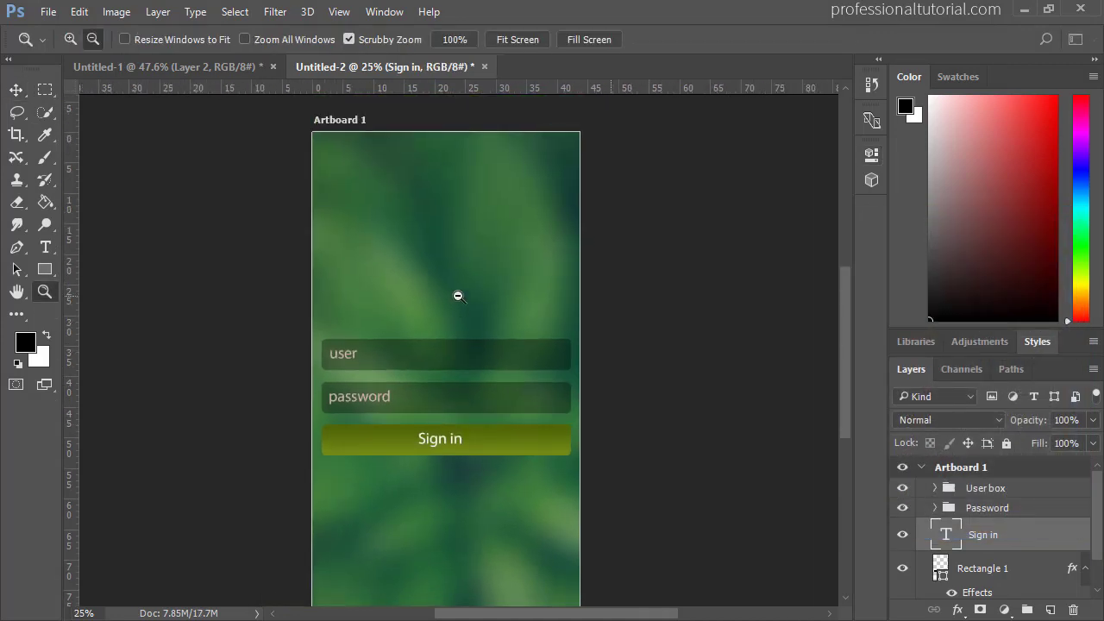
pyautogui.keyDown('alt'); pyautogui.click(475, 474); pyautogui.keyUp('alt')
pyautogui.scroll(-1, 464, 456)
pyautogui.scroll(-2, 461, 413)
pyautogui.click(461, 413)
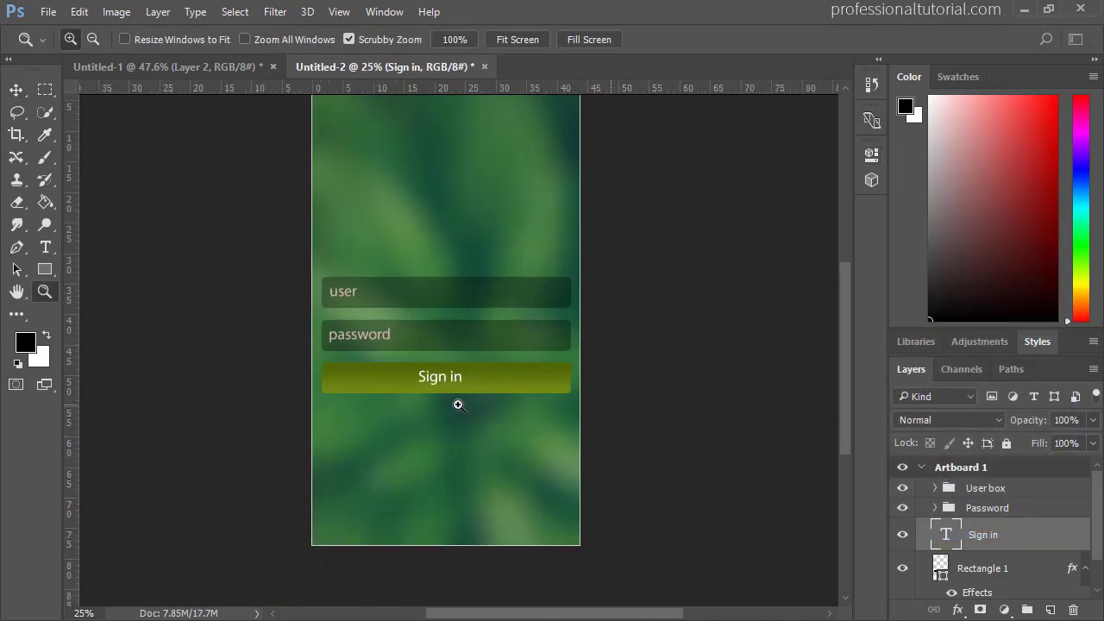
pyautogui.click(458, 382)
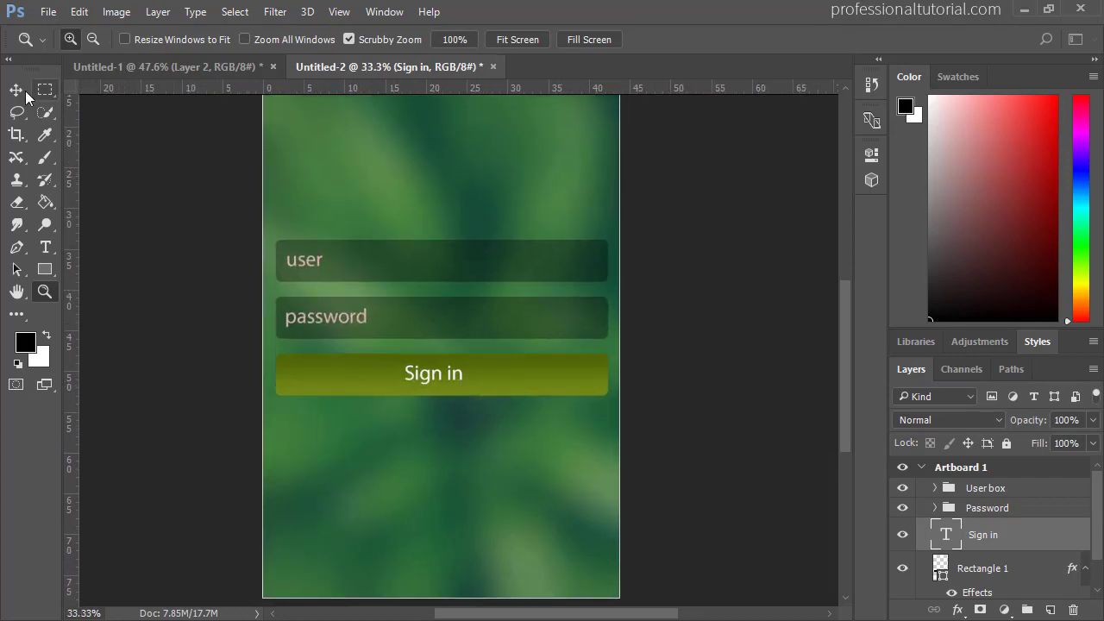
pyautogui.press('v')
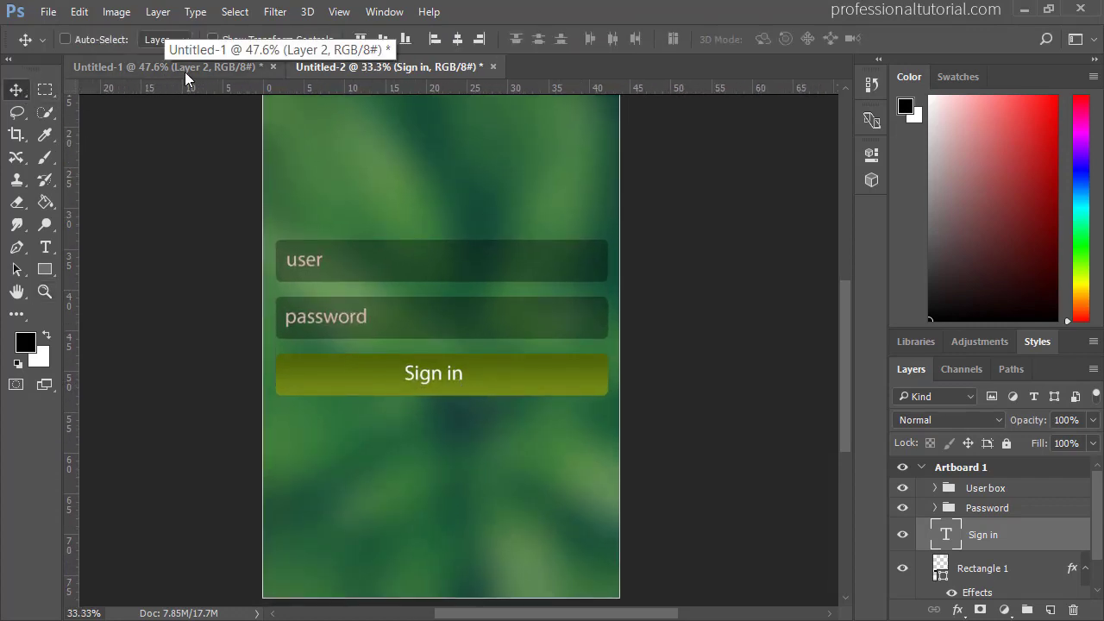
pyautogui.click(185, 74)
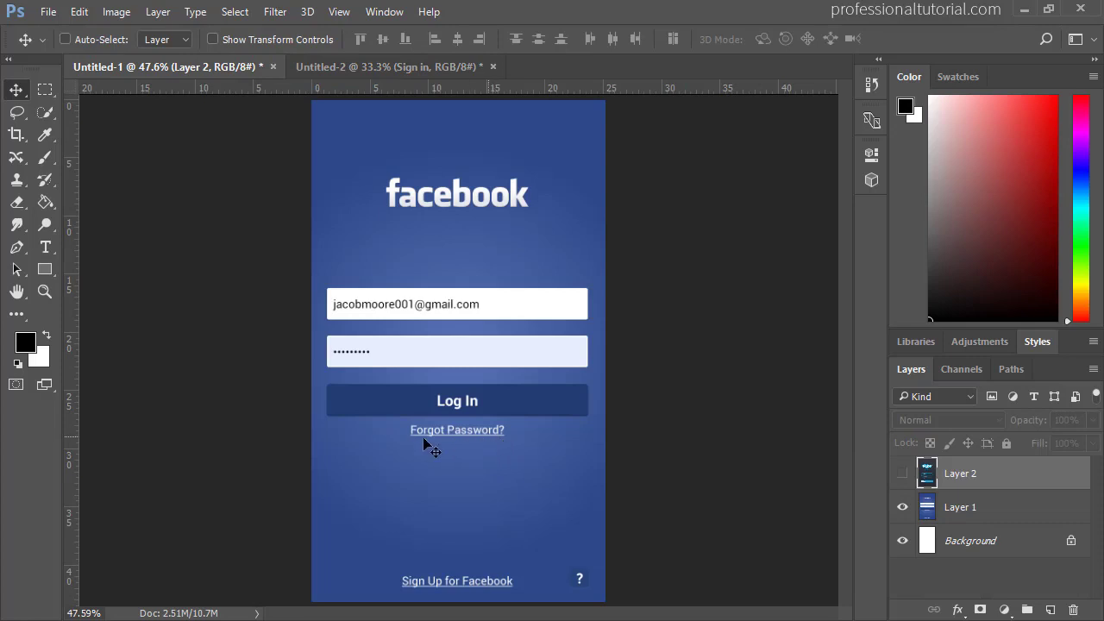
pyautogui.click(363, 70)
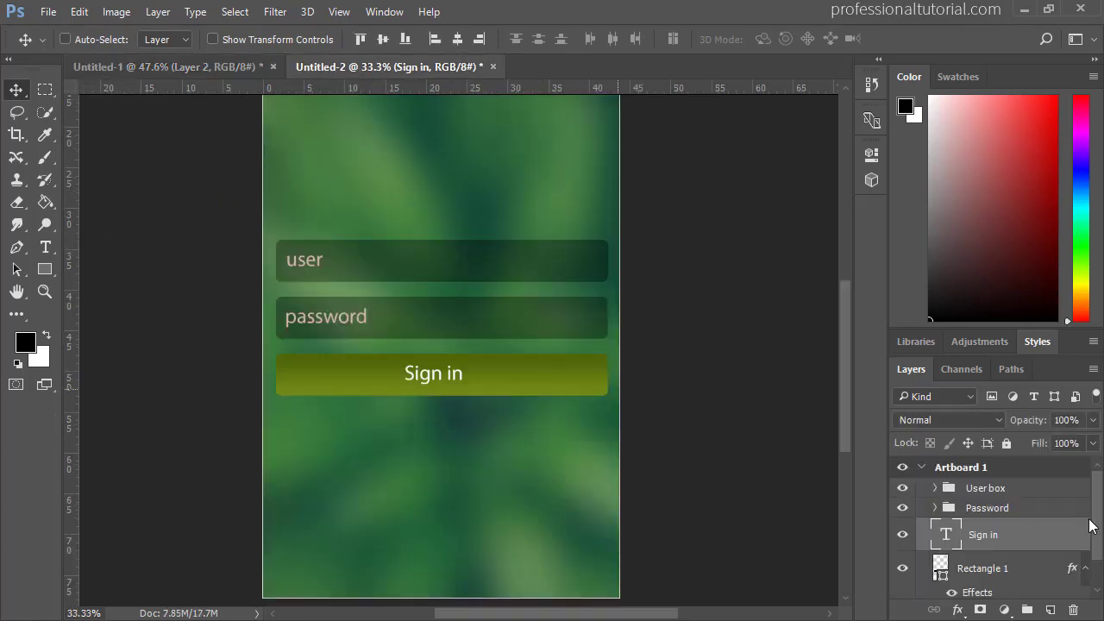
# Select the Sign in text with Rectangle 1, group them, and name the group 'Sign in'.
pyautogui.keyDown('shift'); pyautogui.click(1034, 580); pyautogui.keyUp('shift')
pyautogui.scroll(-2, 1027, 578)
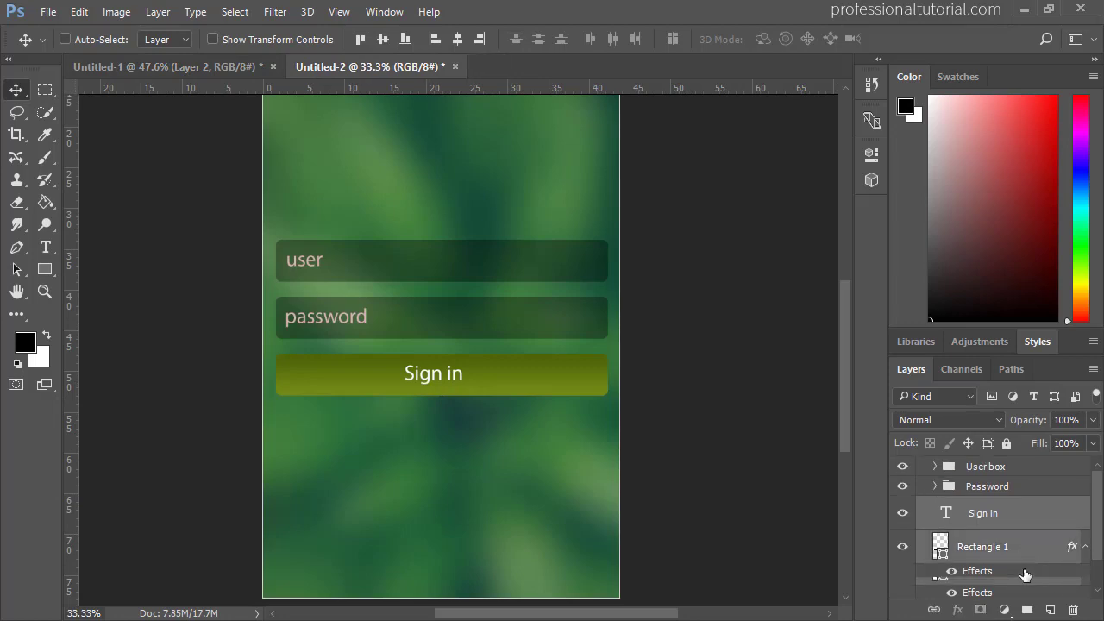
pyautogui.moveTo(984, 530); pyautogui.dragTo(1027, 610)
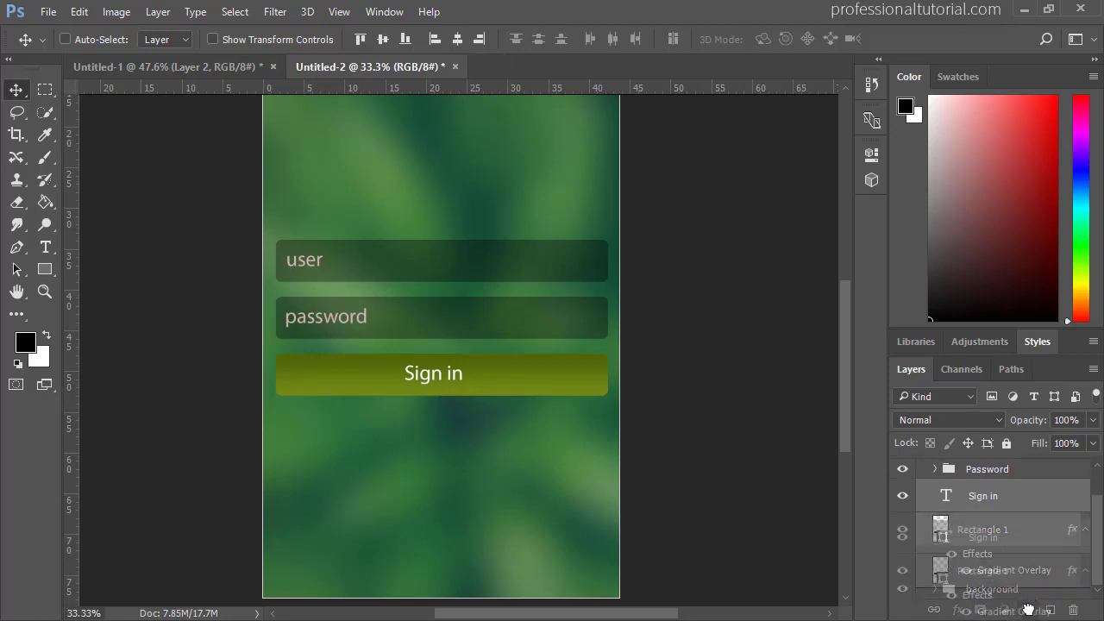
pyautogui.doubleClick(982, 528)
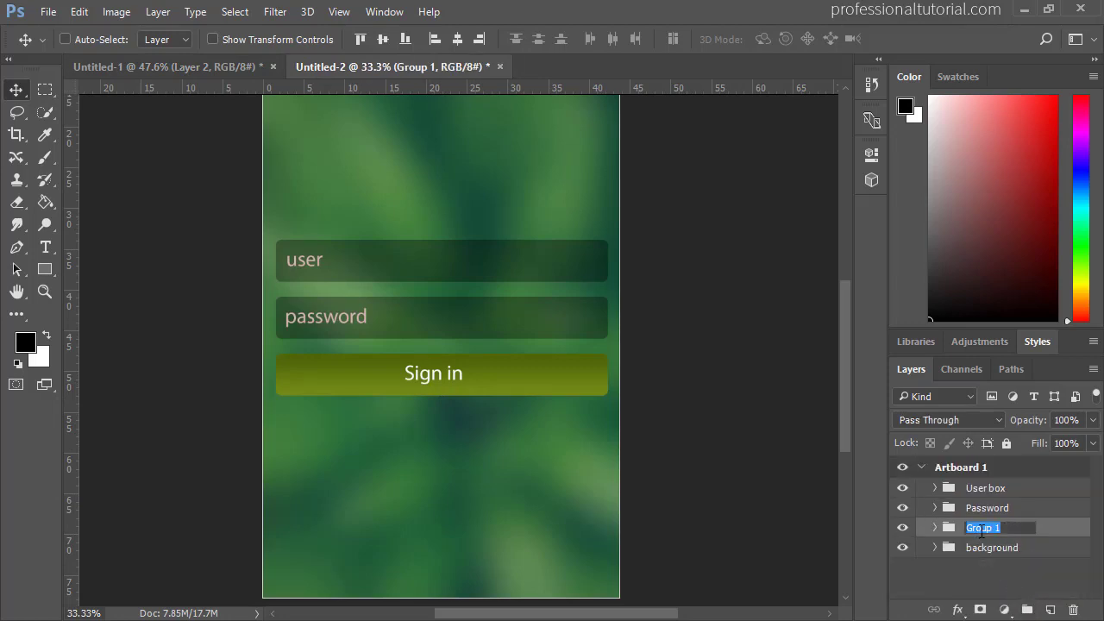
pyautogui.write('Sign')
pyautogui.write(' in')
pyautogui.press('Return')
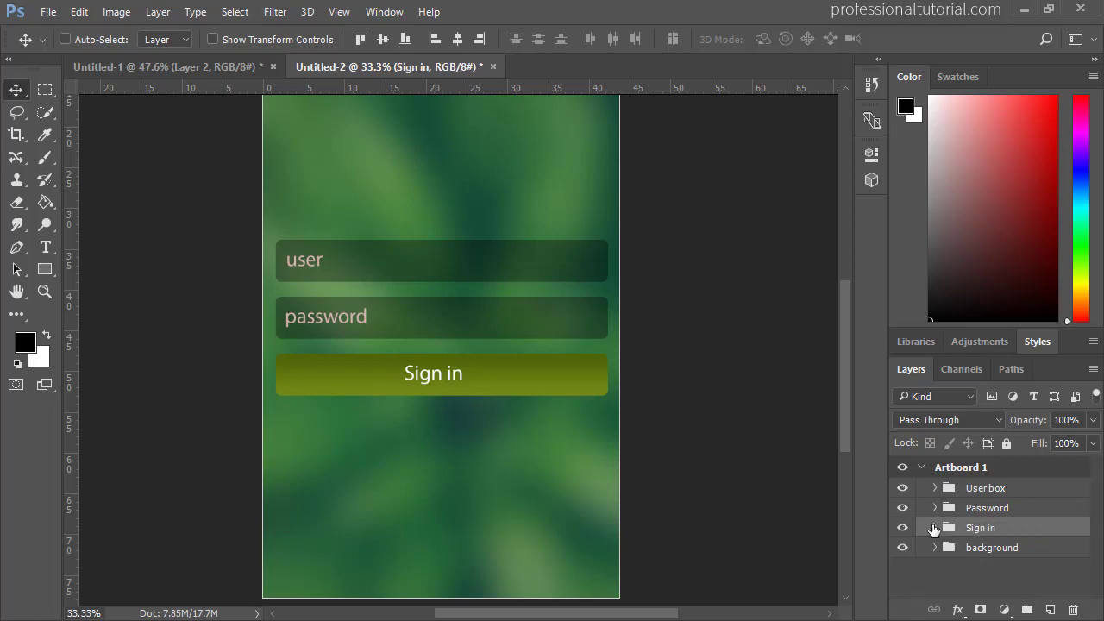
pyautogui.click(46, 246)
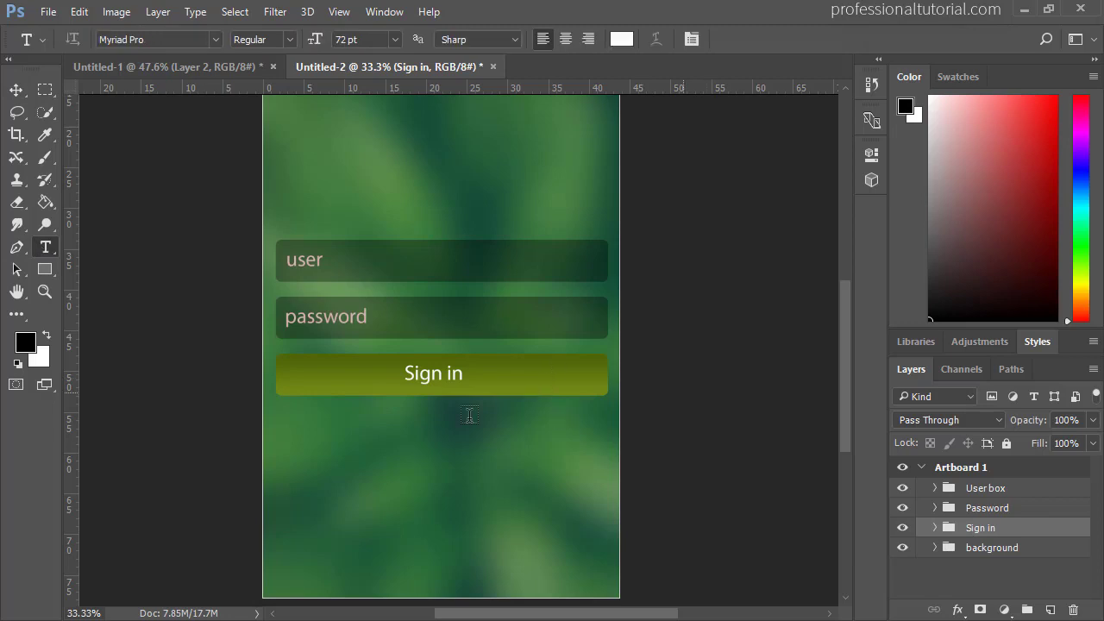
# Type and commit the text 'Forgot pasword!' beneath the Sign in button.
pyautogui.click(431, 423)
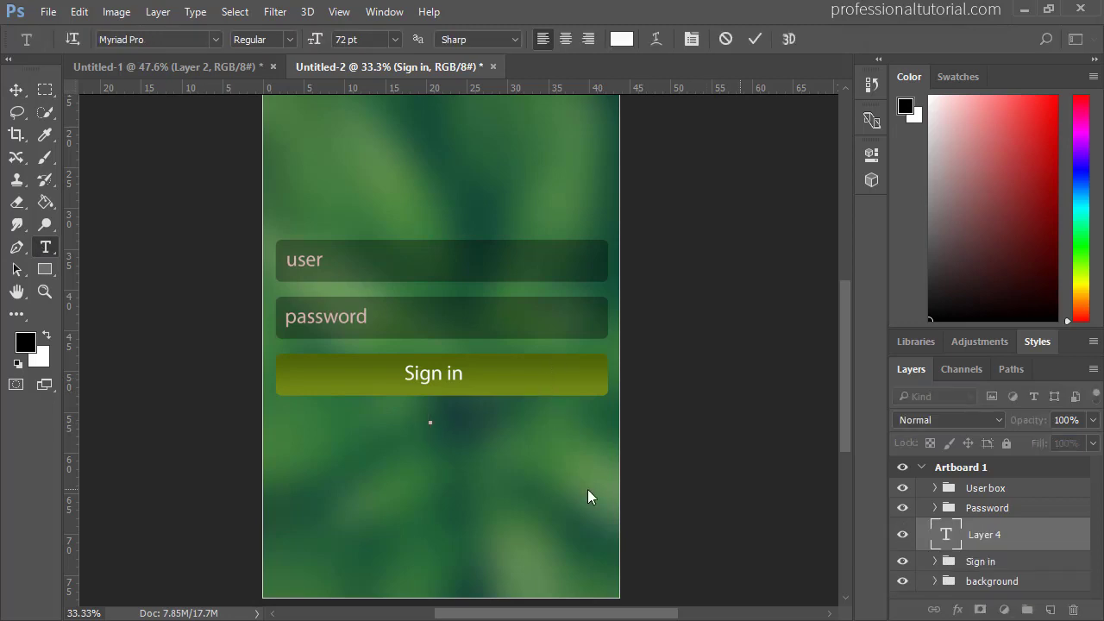
pyautogui.write('Fort')
pyautogui.write('go')
pyautogui.press('Delete')
pyautogui.write('t')
pyautogui.write(' f')
pyautogui.press('BackSpace')
pyautogui.write('Pa')
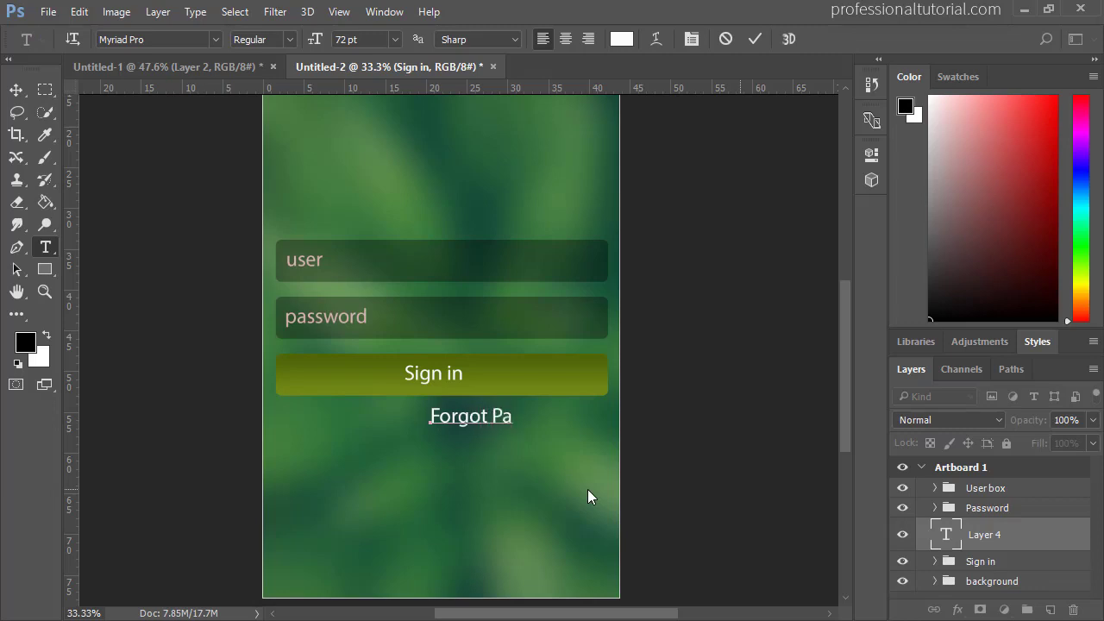
pyautogui.press('Left')
pyautogui.press('Left')
pyautogui.press('Delete')
pyautogui.press('Delete')
pyautogui.write('pasword')
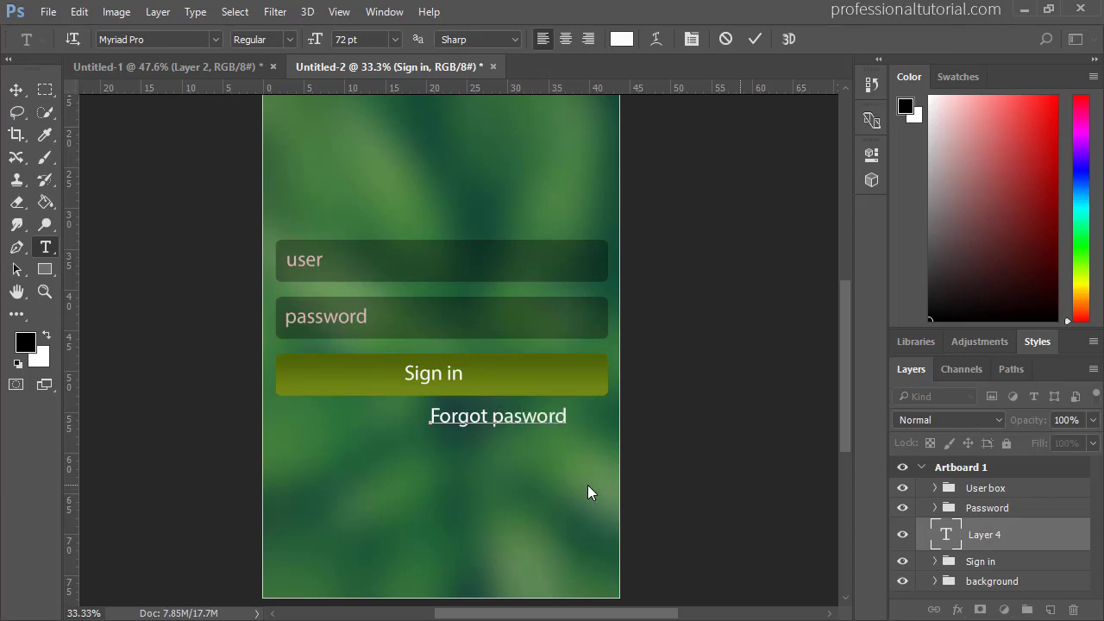
pyautogui.write('!')
pyautogui.click(16, 90)
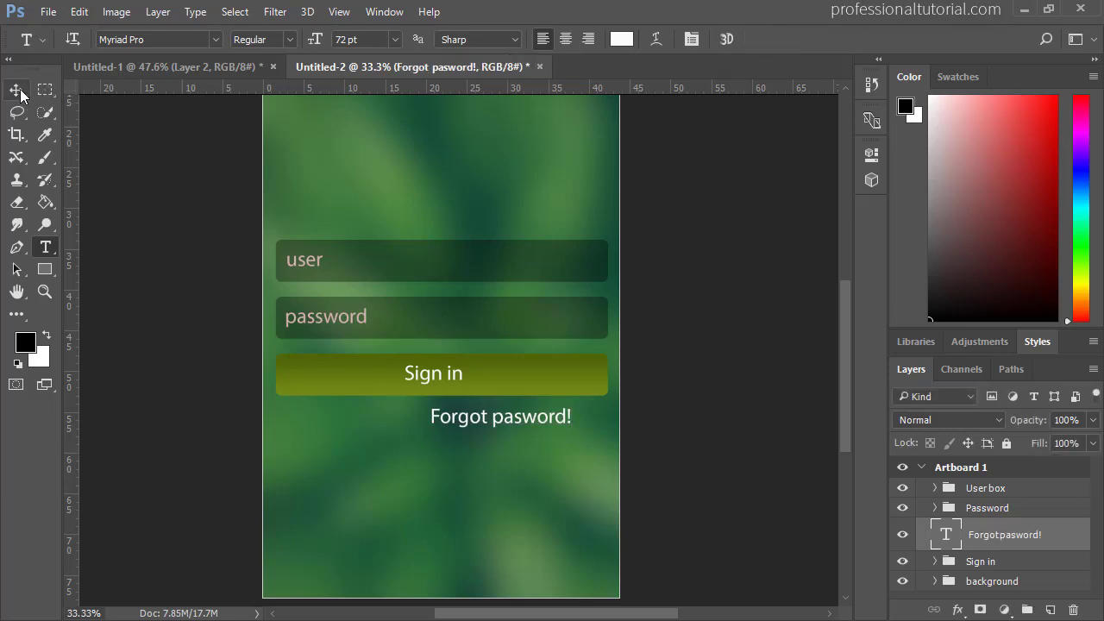
# Position the 'Forgot pasword!' text under the button and scale it down to about 80%.
pyautogui.moveTo(494, 424); pyautogui.dragTo(434, 425)
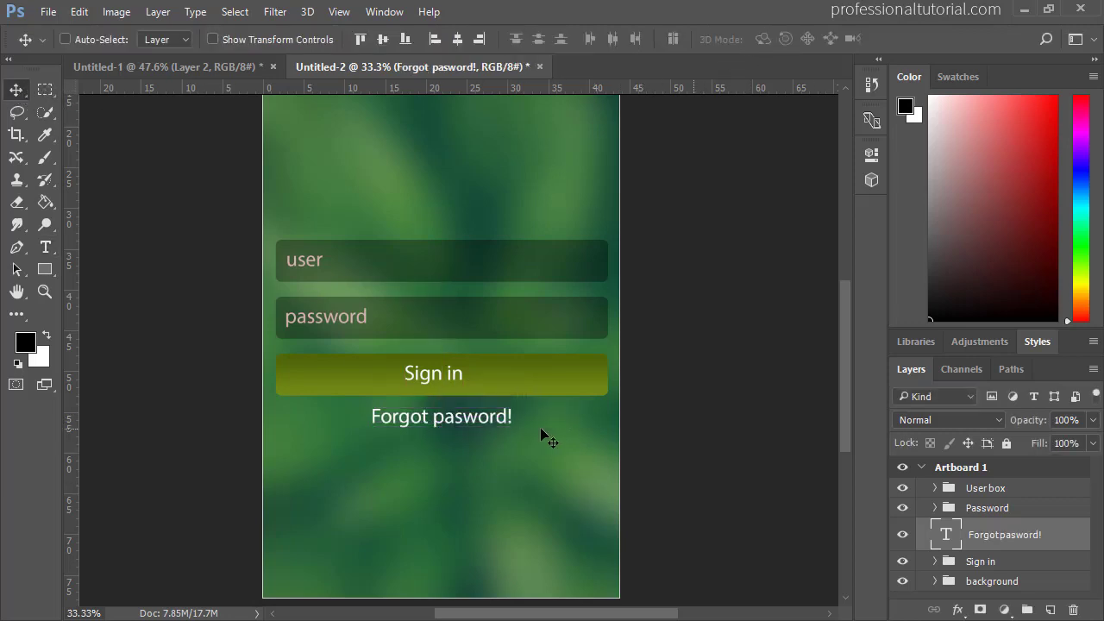
pyautogui.press('ctrl')
pyautogui.hotkey('ctrl', 't')
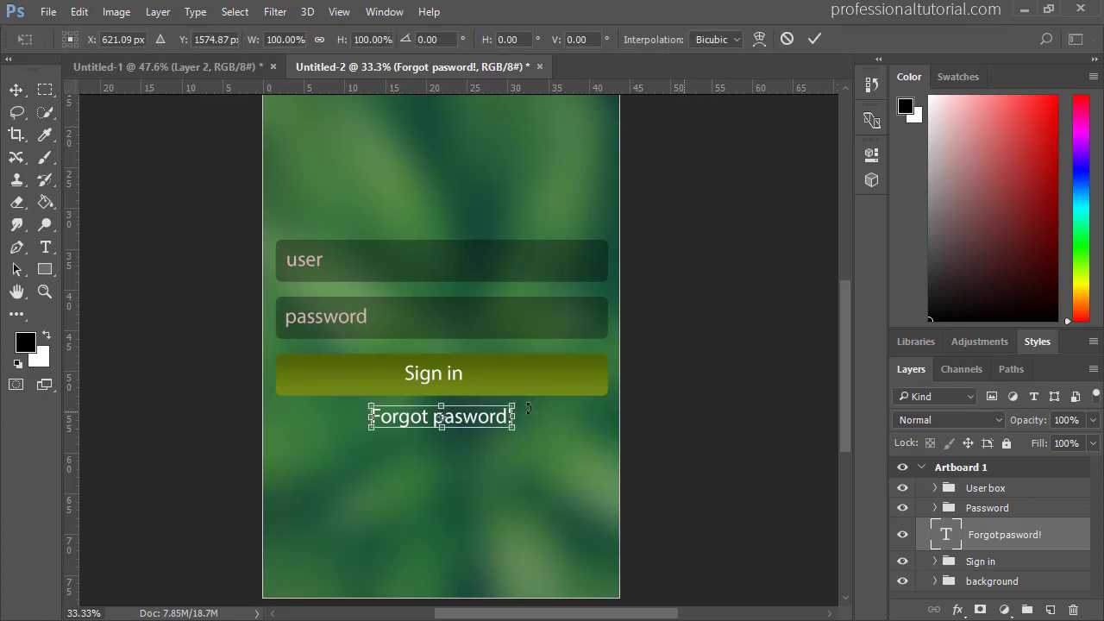
pyautogui.moveTo(518, 402)
pyautogui.mouseDown()
pyautogui.moveTo(504, 405)
pyautogui.moveTo(595, 421)
pyautogui.mouseUp()
pyautogui.press('Return')
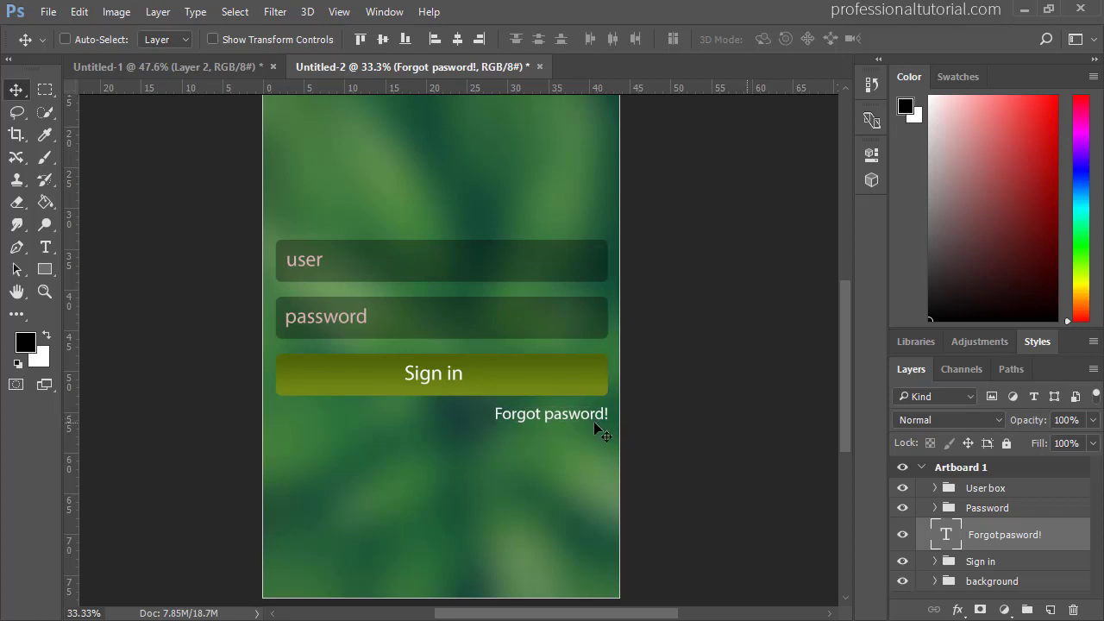
pyautogui.press('Right')
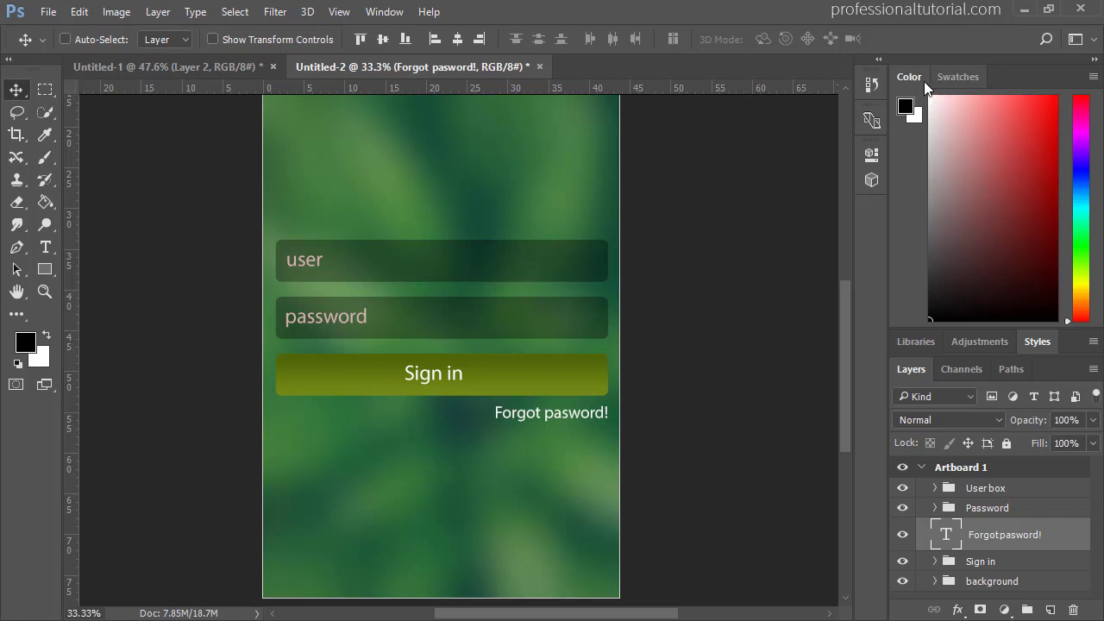
# Review the text layer's properties, then start editing the 'Forgot pasword!' text again.
pyautogui.click(865, 161)
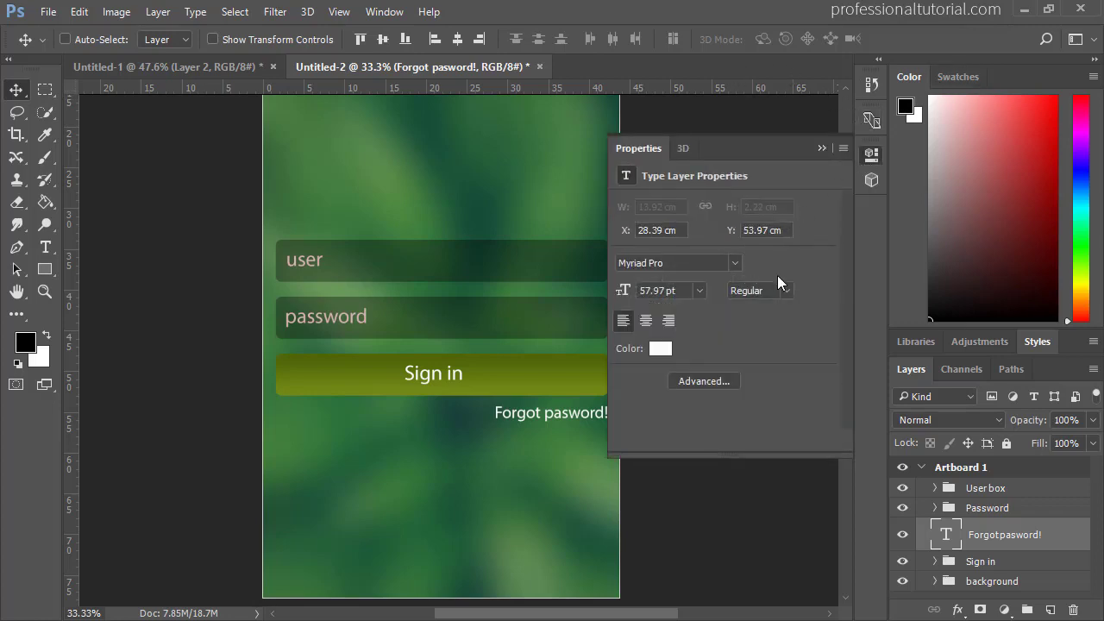
pyautogui.click(822, 148)
pyautogui.click(46, 248)
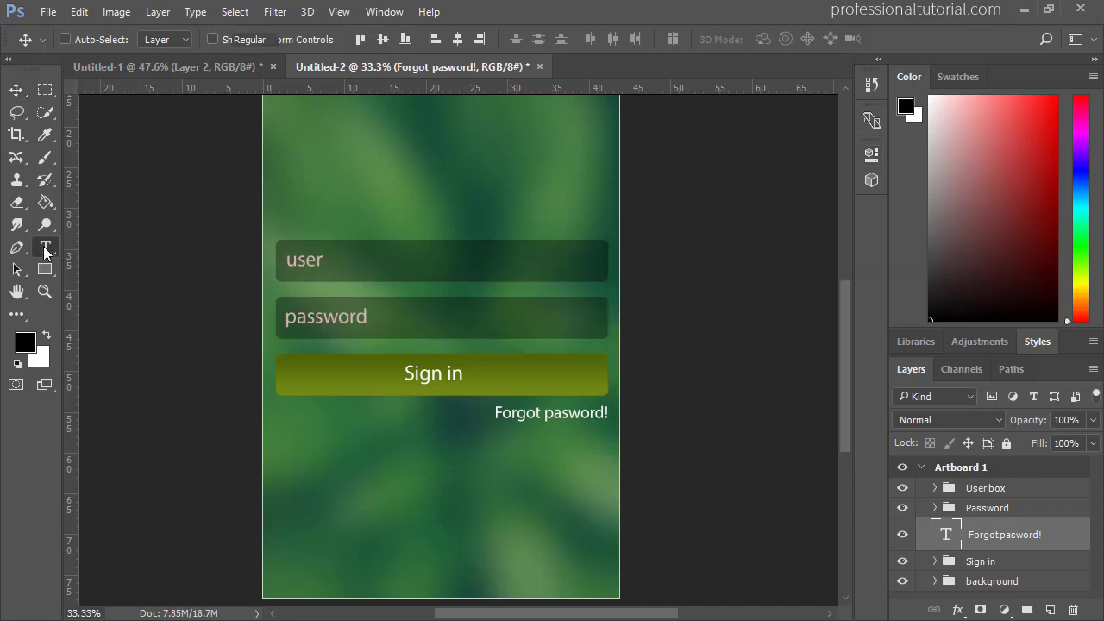
pyautogui.click(527, 403)
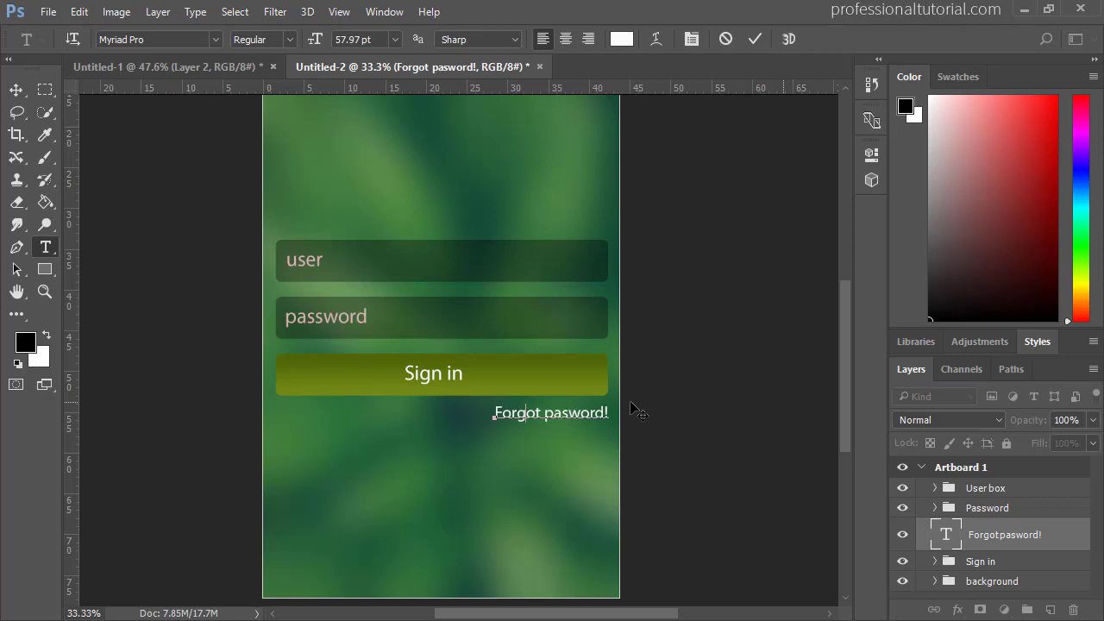
# Commit the 'Forgot pasword!' text and collapse the Styles swatches to enlarge the layer list.
pyautogui.click(1038, 340)
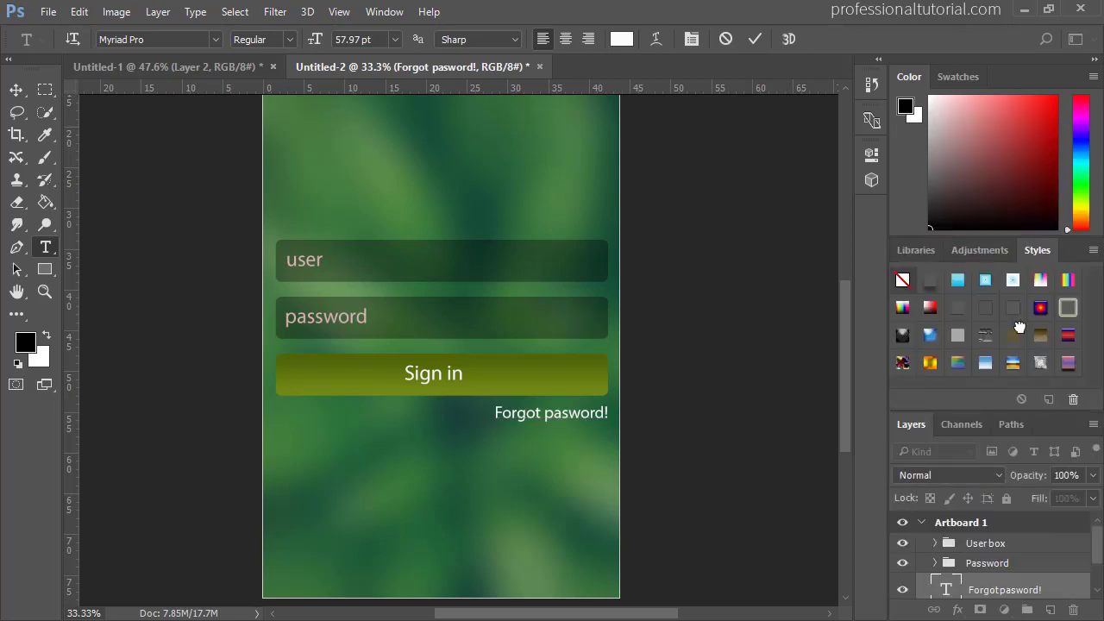
pyautogui.click(981, 283)
pyautogui.doubleClick(1039, 251)
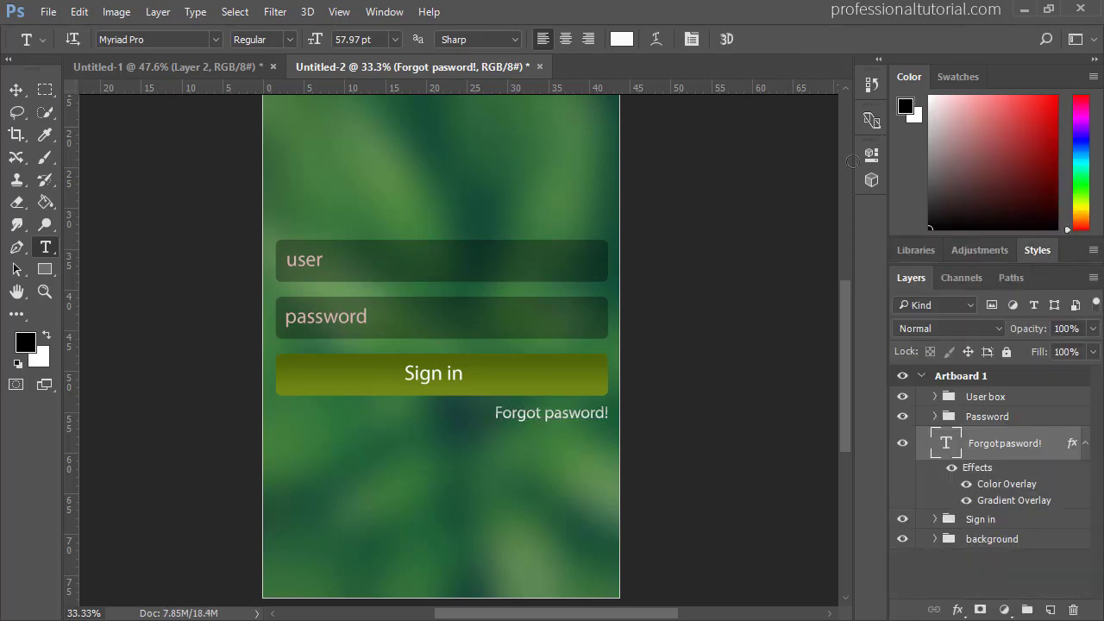
# Reposition the 'Forgot pasword!' text, checking it against the Facebook reference in Untitled-1.
pyautogui.click(17, 89)
pyautogui.click(561, 422)
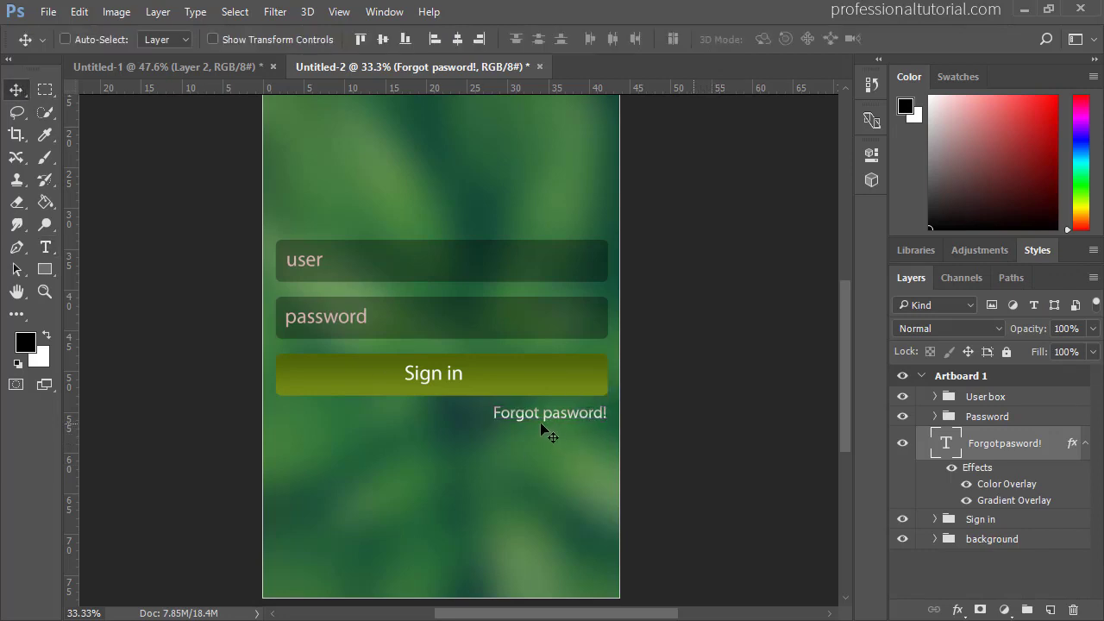
pyautogui.click(167, 69)
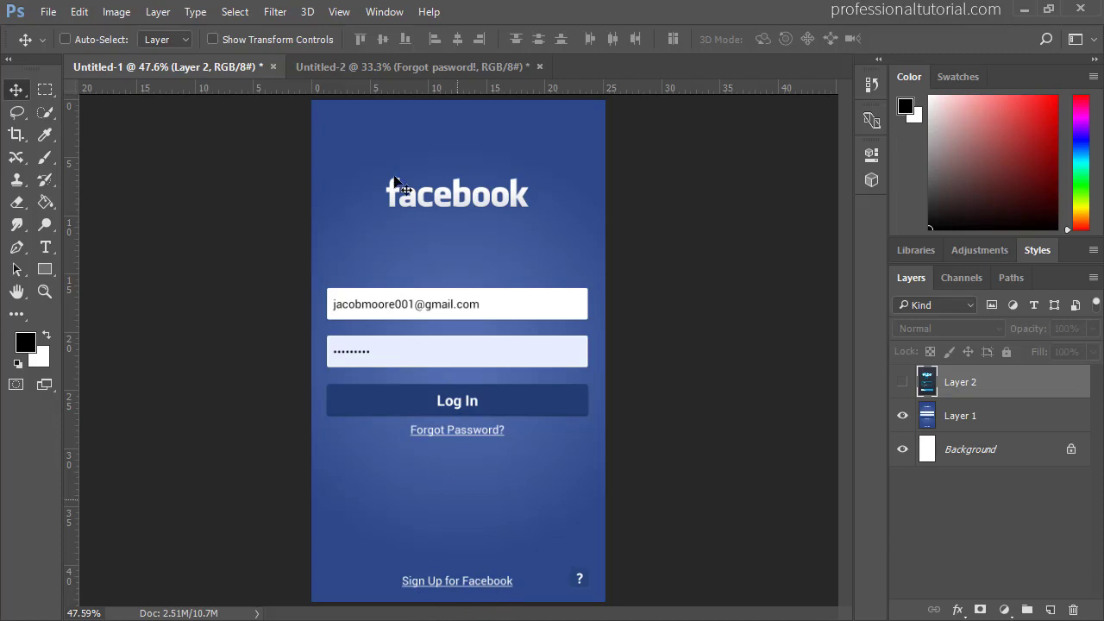
pyautogui.click(394, 69)
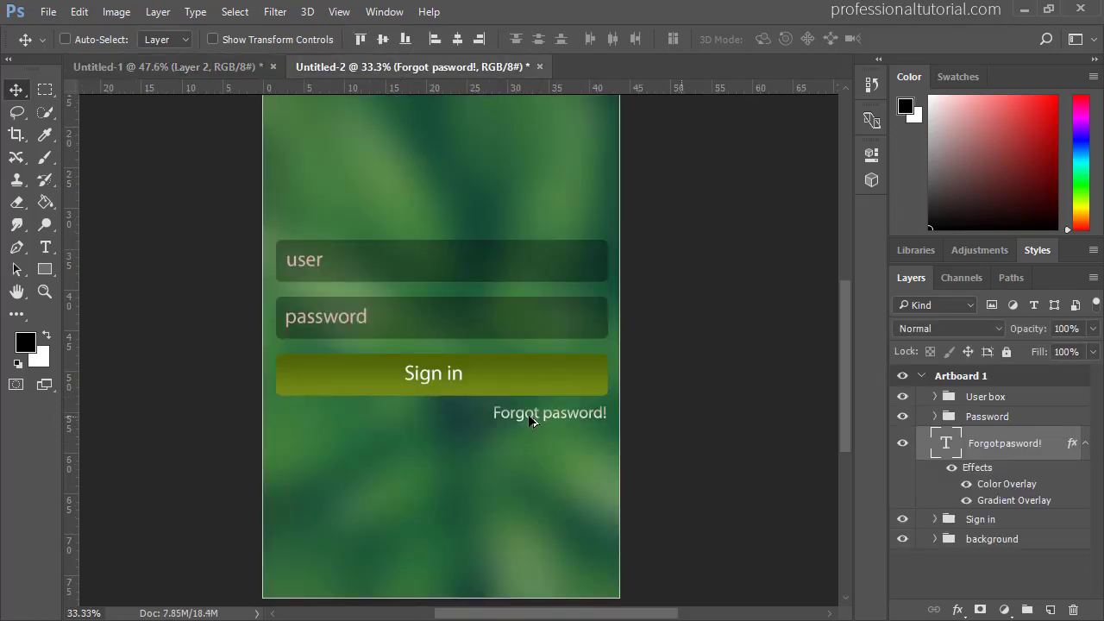
# Copy 'Forgot pasword!' to the artboard bottom and retype it as 'Sing up for Proffesiontutorial.com'.
pyautogui.moveTo(521, 419); pyautogui.dragTo(442, 533)
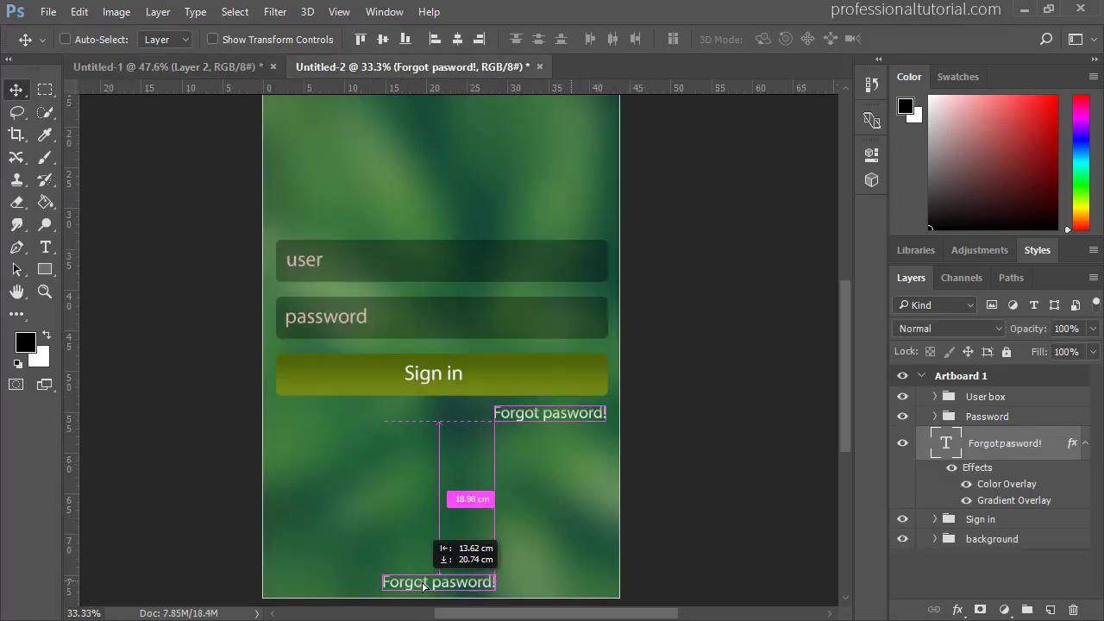
pyautogui.moveTo(441, 533)
pyautogui.mouseDown()
pyautogui.moveTo(449, 583)
pyautogui.moveTo(534, 575)
pyautogui.mouseUp()
pyautogui.press('t')
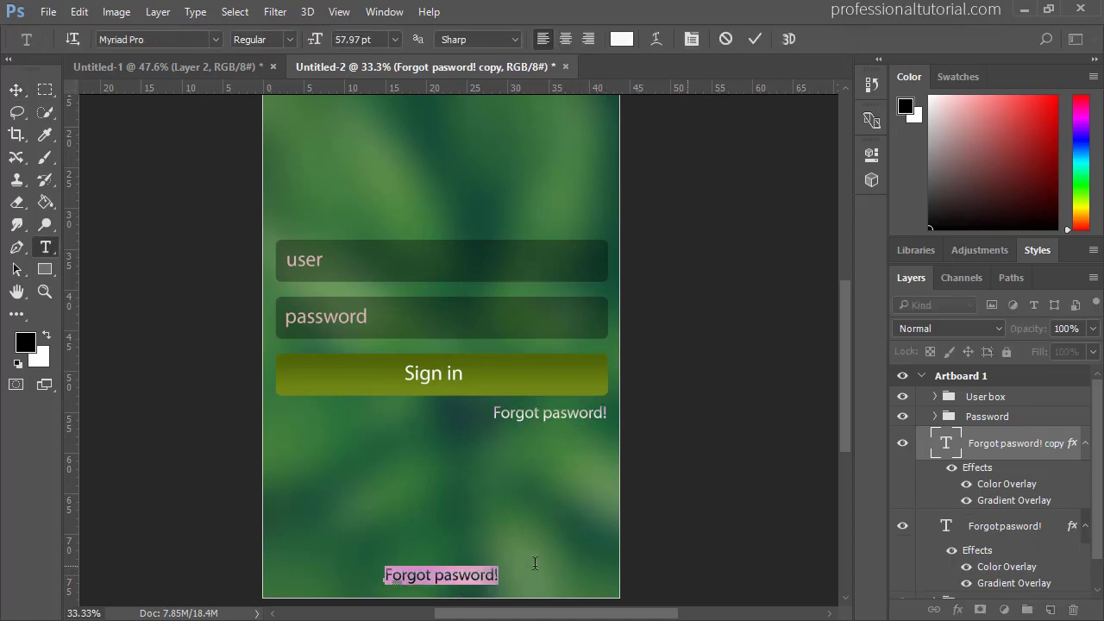
pyautogui.press('Left')
pyautogui.write('Sing up ')
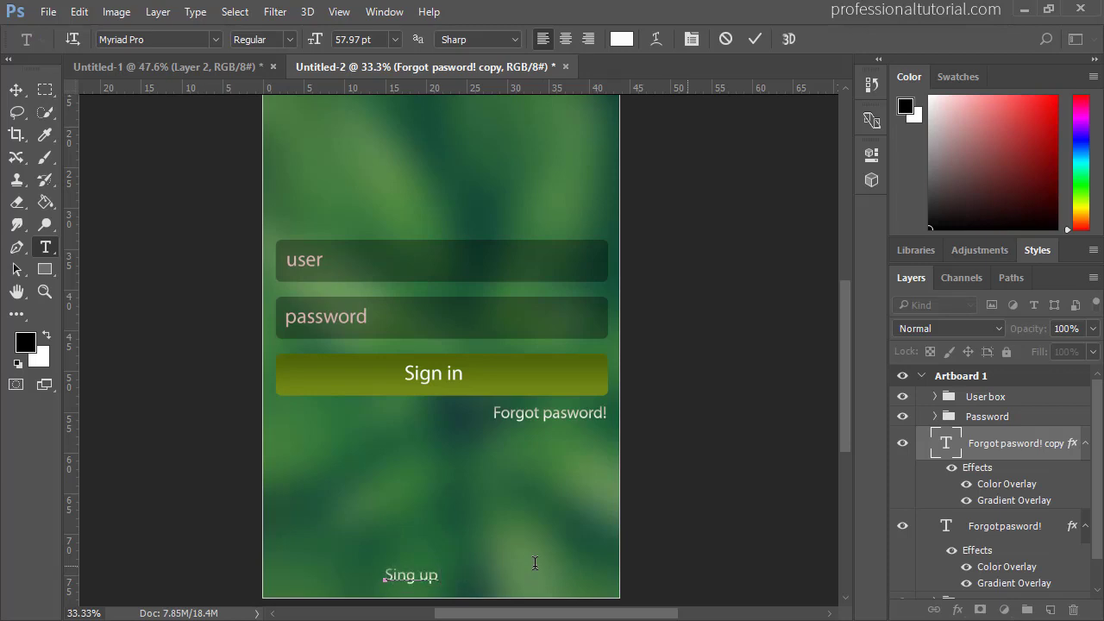
pyautogui.write('fo')
pyautogui.write('r Proffesion')
pyautogui.write('tutorial.com')
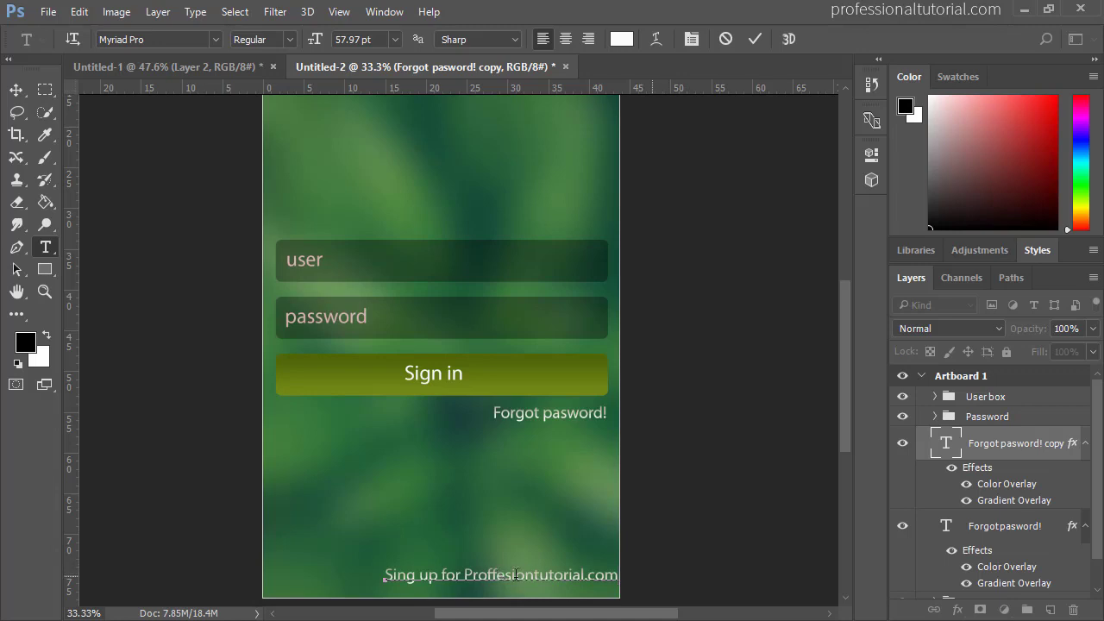
# Correct the site name to 'Professiontutorial.com' and commit the sign-up text.
pyautogui.press('BackSpace')
pyautogui.write('s')
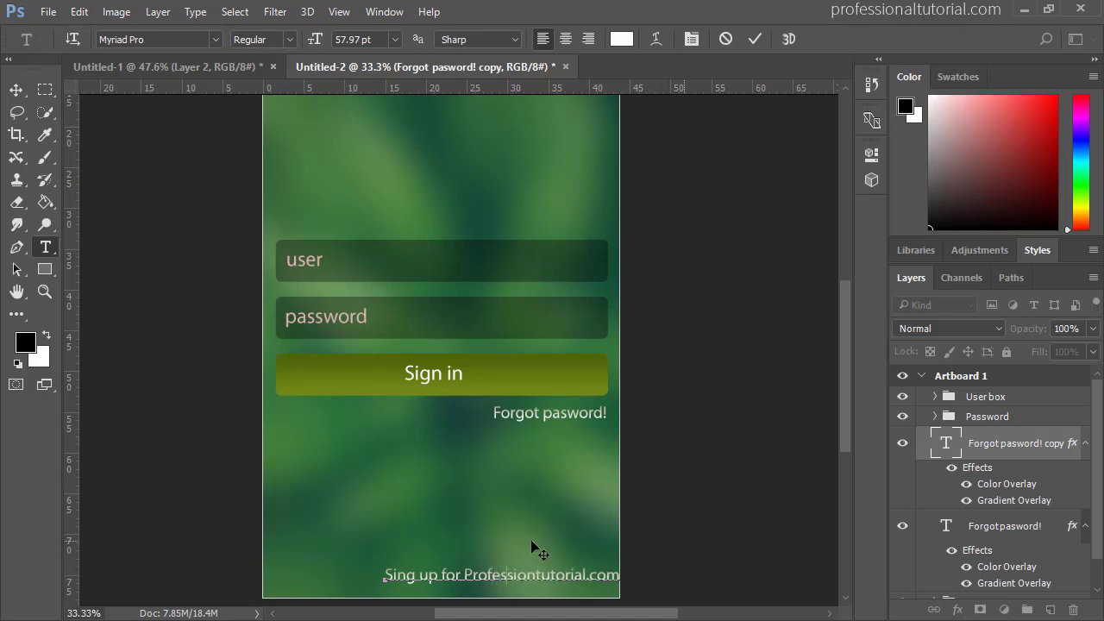
pyautogui.press('BackSpace')
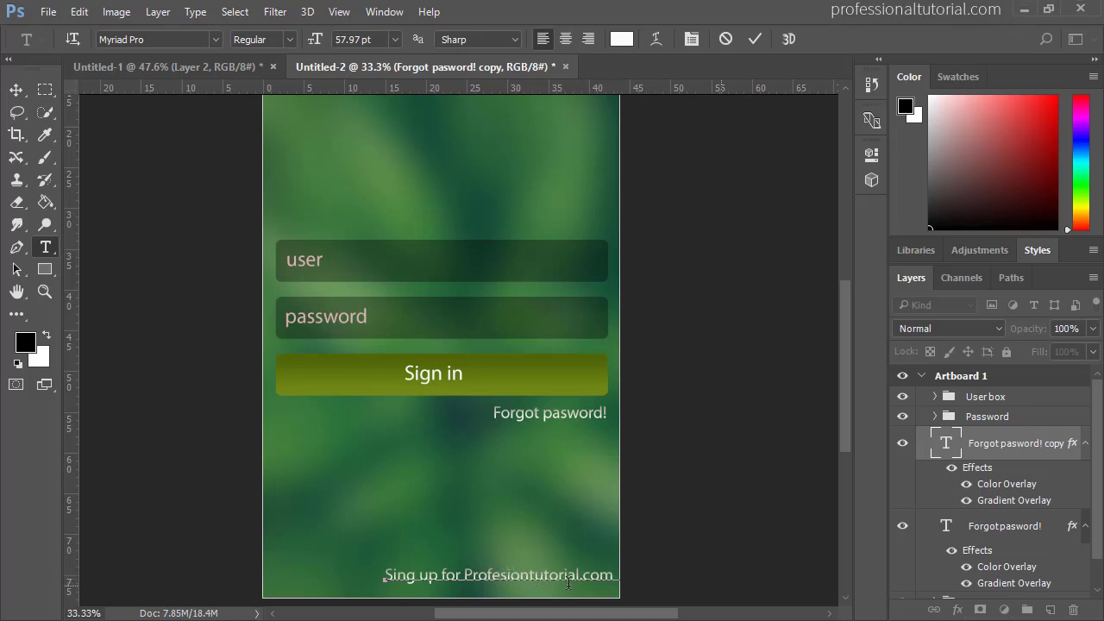
pyautogui.write('s')
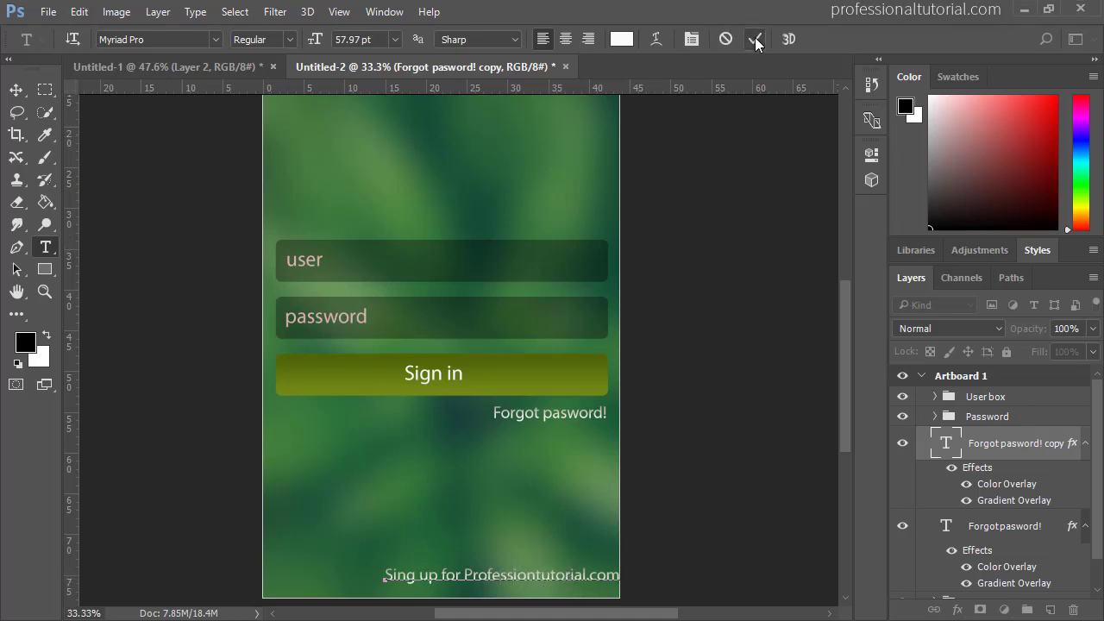
pyautogui.click(755, 39)
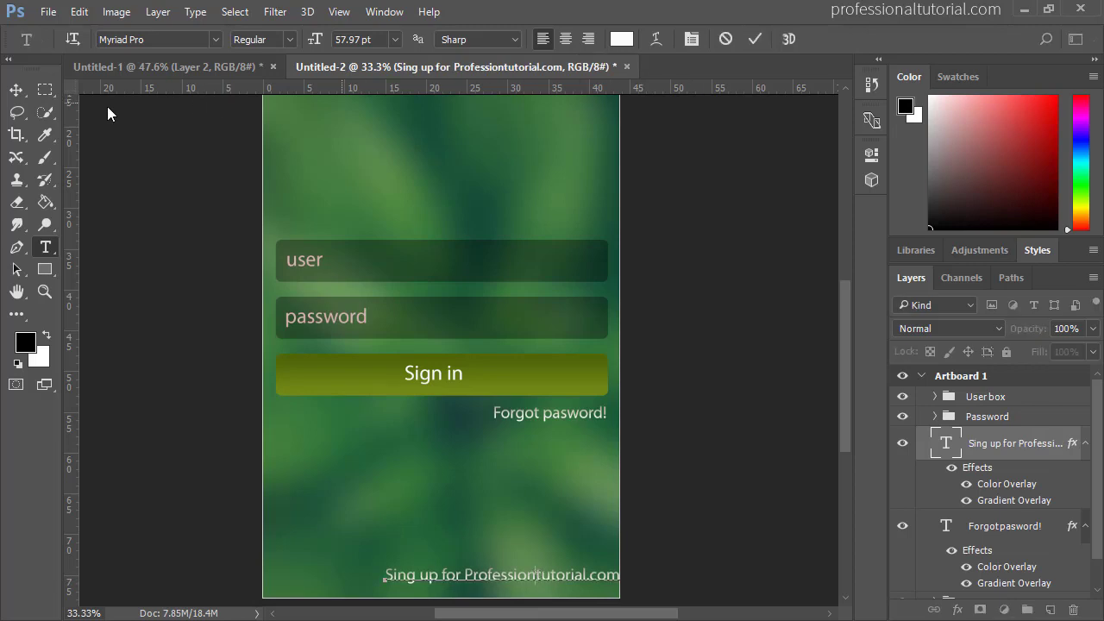
# Center the sign-up line horizontally on the artboard with Select All and Align Horizontal Centers.
pyautogui.press('v')
pyautogui.moveTo(550, 577); pyautogui.dragTo(490, 583)
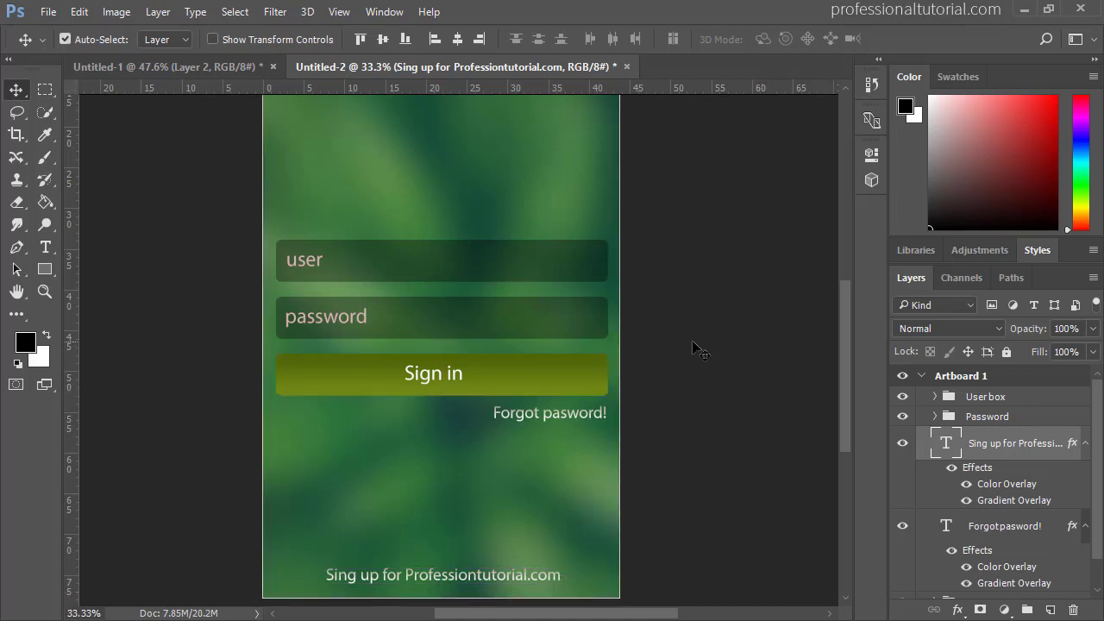
pyautogui.press('ctrl')
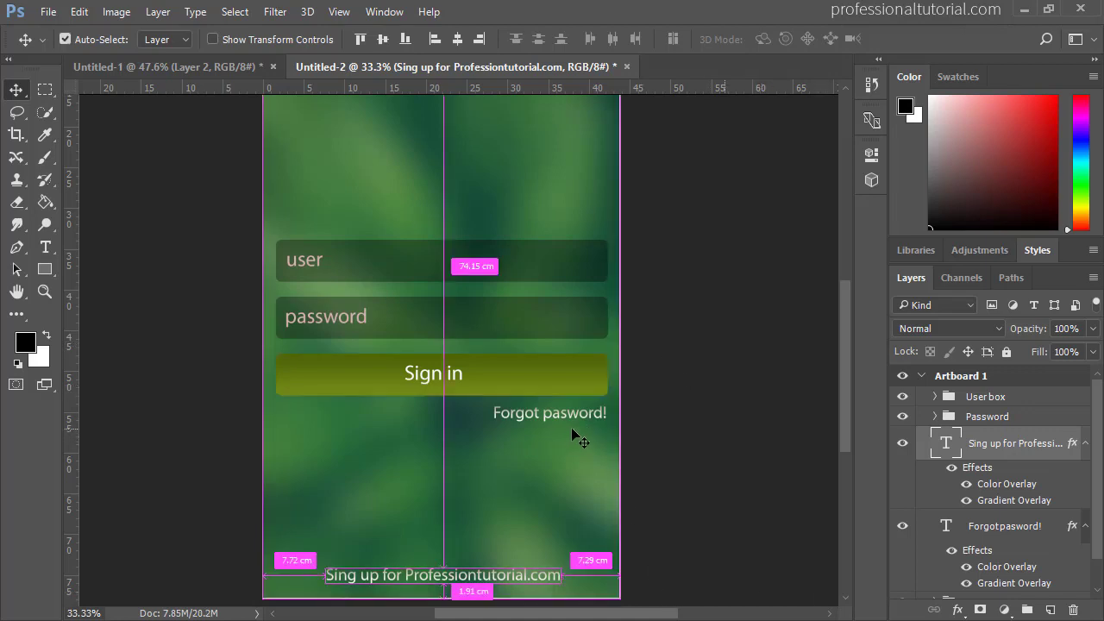
pyautogui.hotkey('ctrl', 'a')
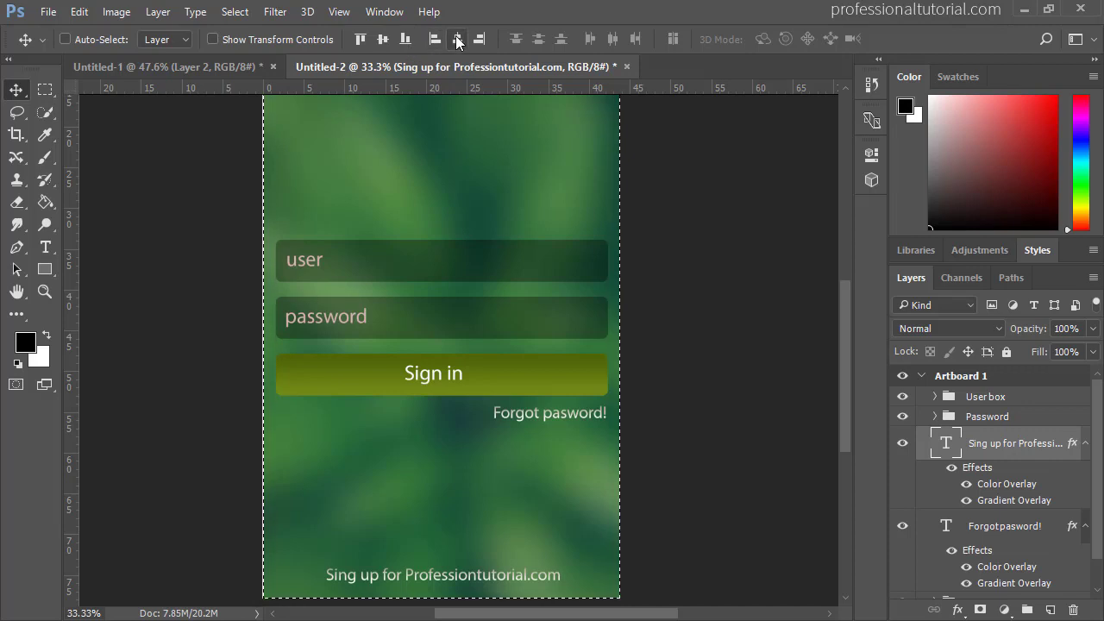
pyautogui.click(457, 38)
pyautogui.hotkey('ctrl', 'd')
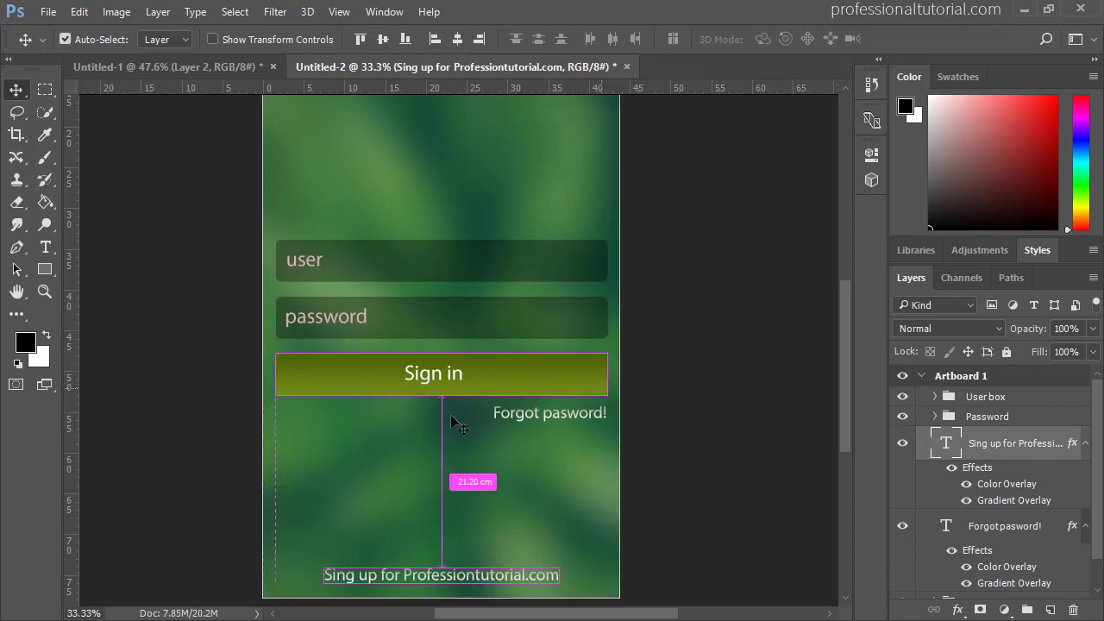
# Zoom out and back in to review the whole login artboard.
pyautogui.press('z')
pyautogui.keyDown('alt'); pyautogui.click(467, 384); pyautogui.keyUp('alt')
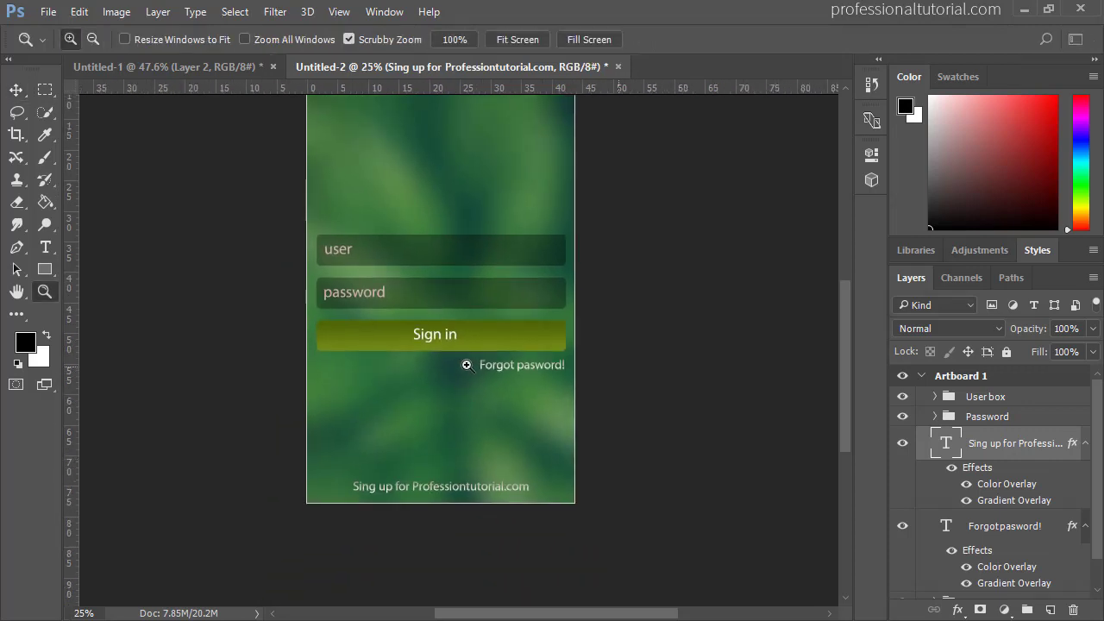
pyautogui.scroll(2, 467, 365)
pyautogui.scroll(3, 466, 362)
pyautogui.keyDown('alt'); pyautogui.click(469, 362); pyautogui.keyUp('alt')
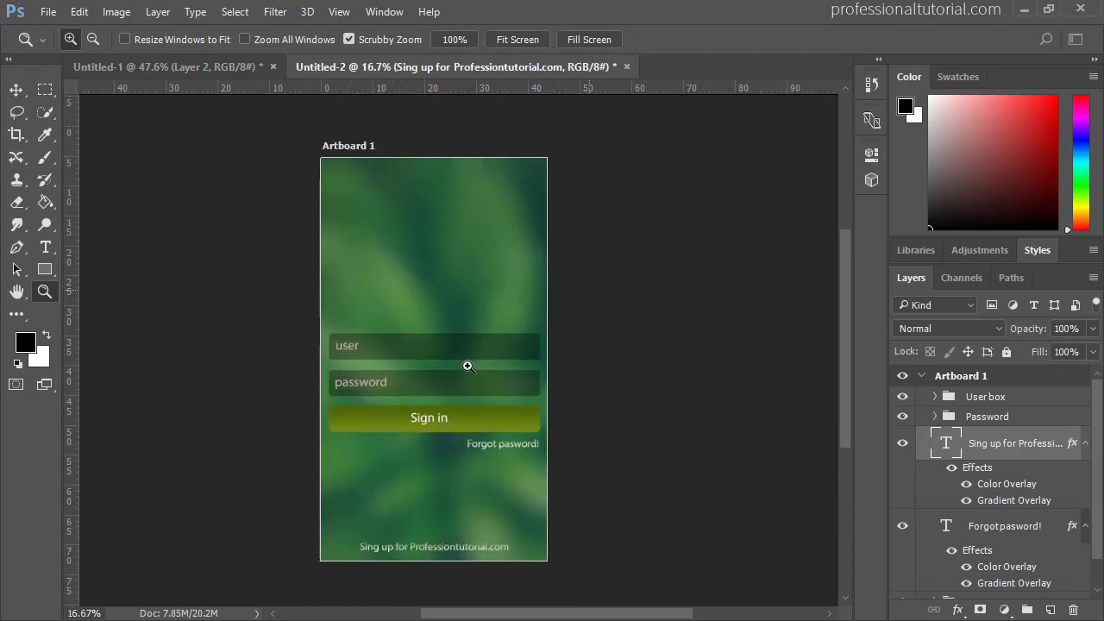
pyautogui.click(468, 366)
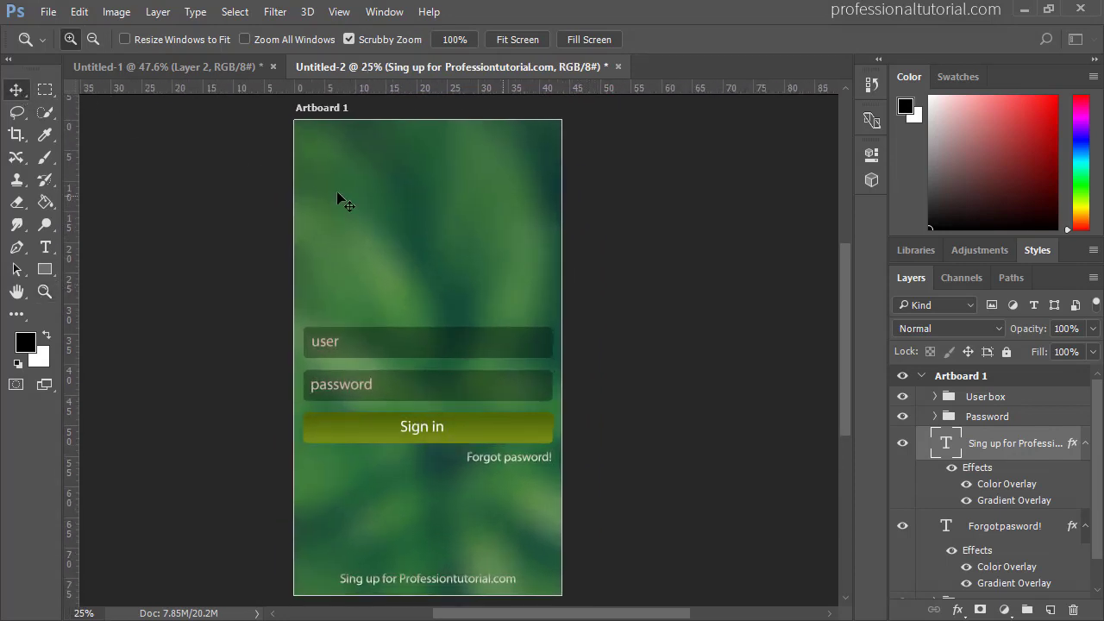
# Open high res.png from E:\Professionaltutorial.com as a new document.
pyautogui.press('v')
pyautogui.click(48, 11)
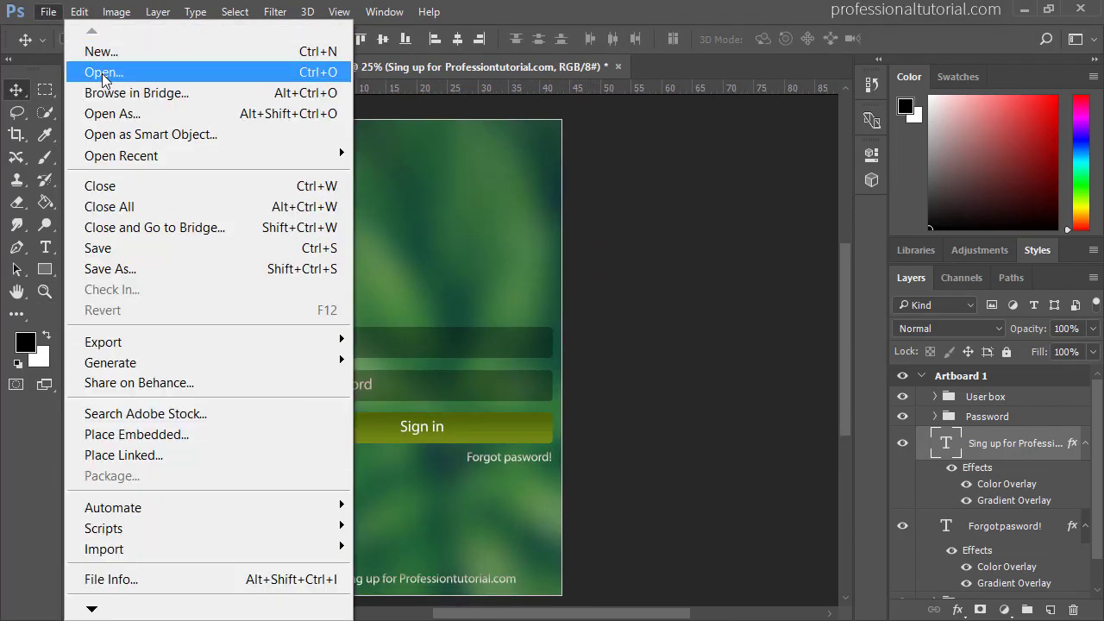
pyautogui.click(102, 71)
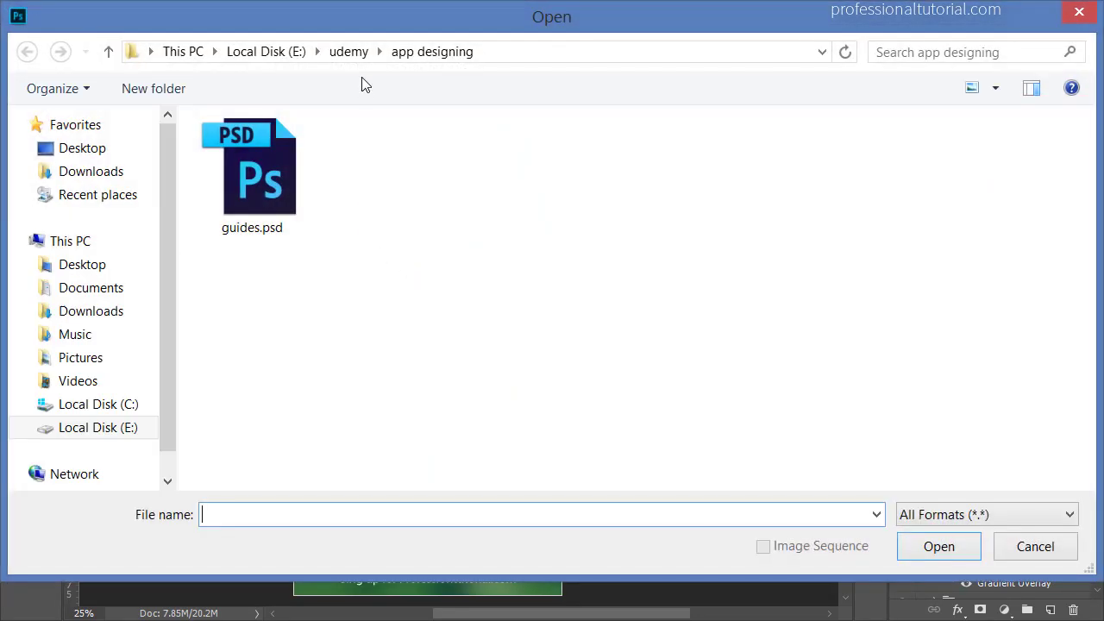
pyautogui.click(259, 53)
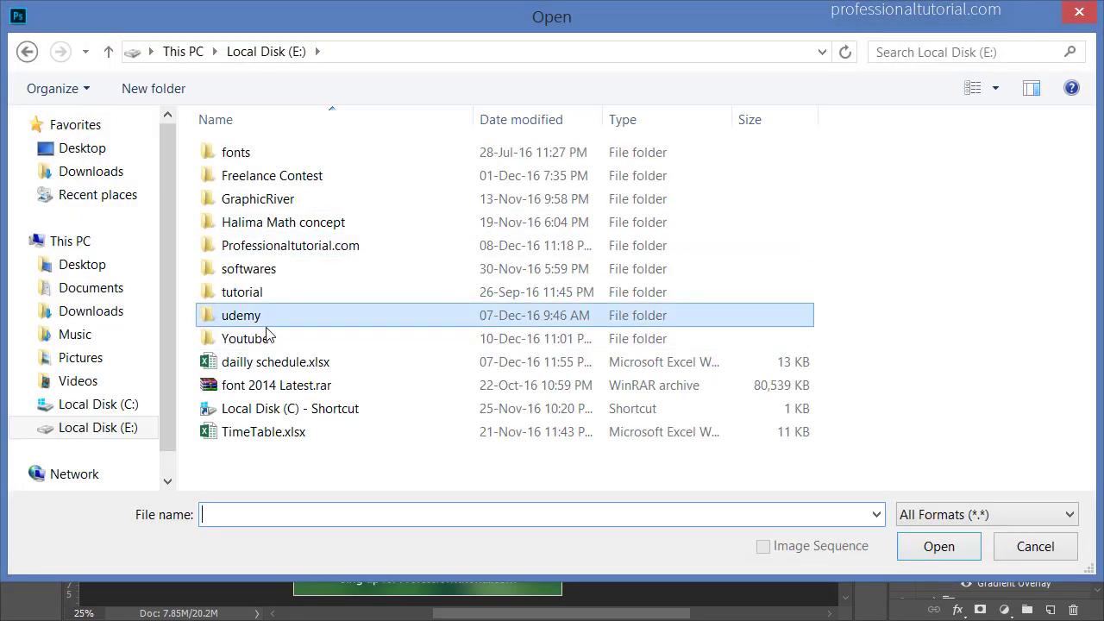
pyautogui.doubleClick(250, 339)
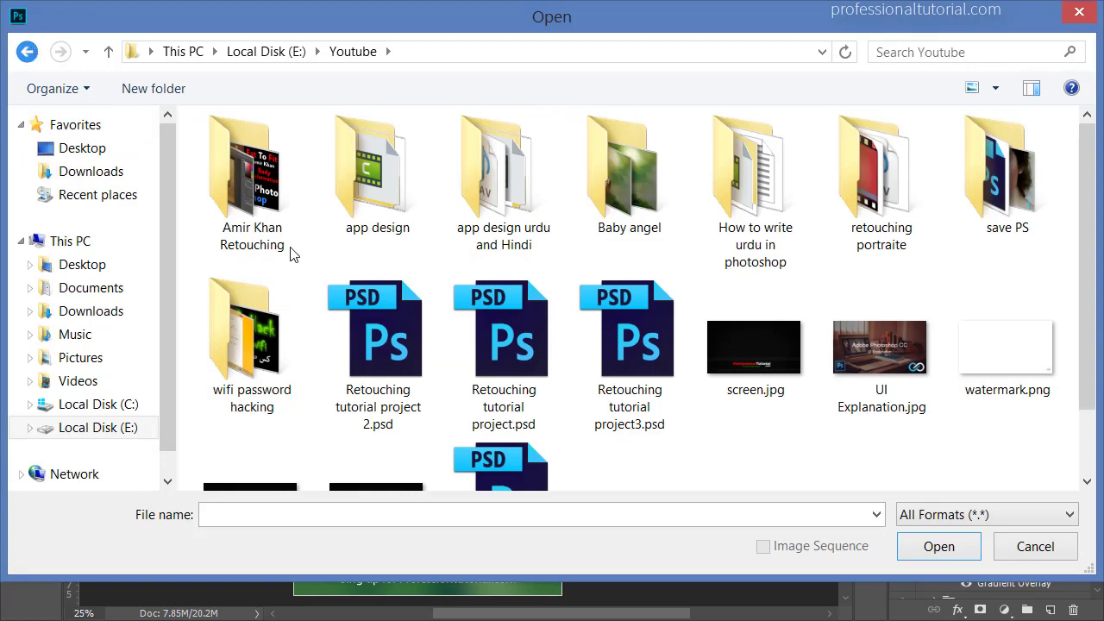
pyautogui.press('BackSpace')
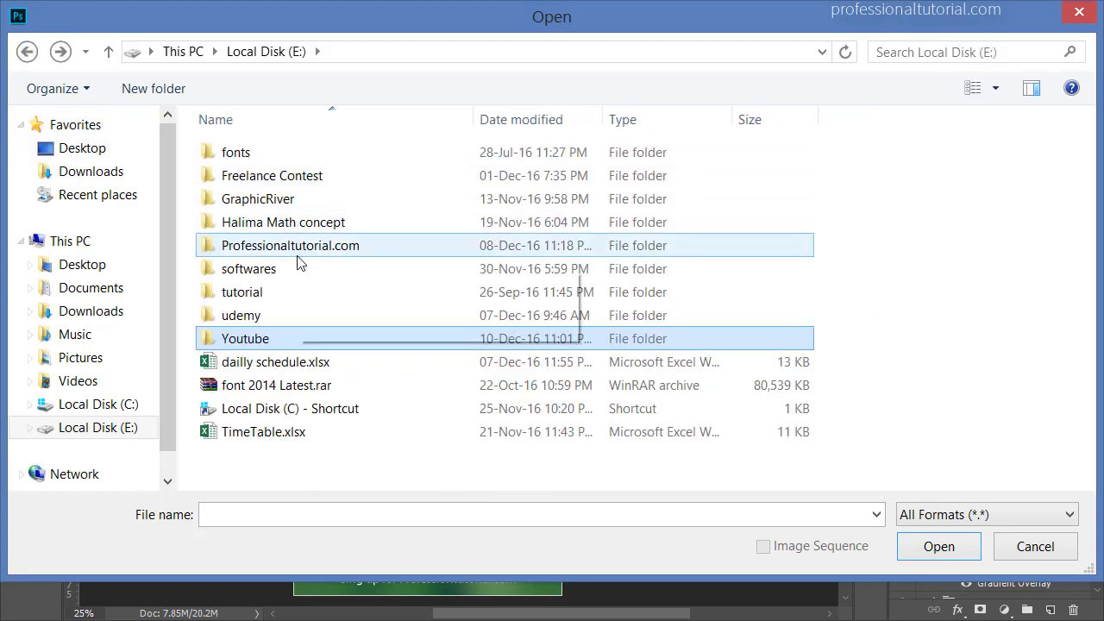
pyautogui.doubleClick(302, 248)
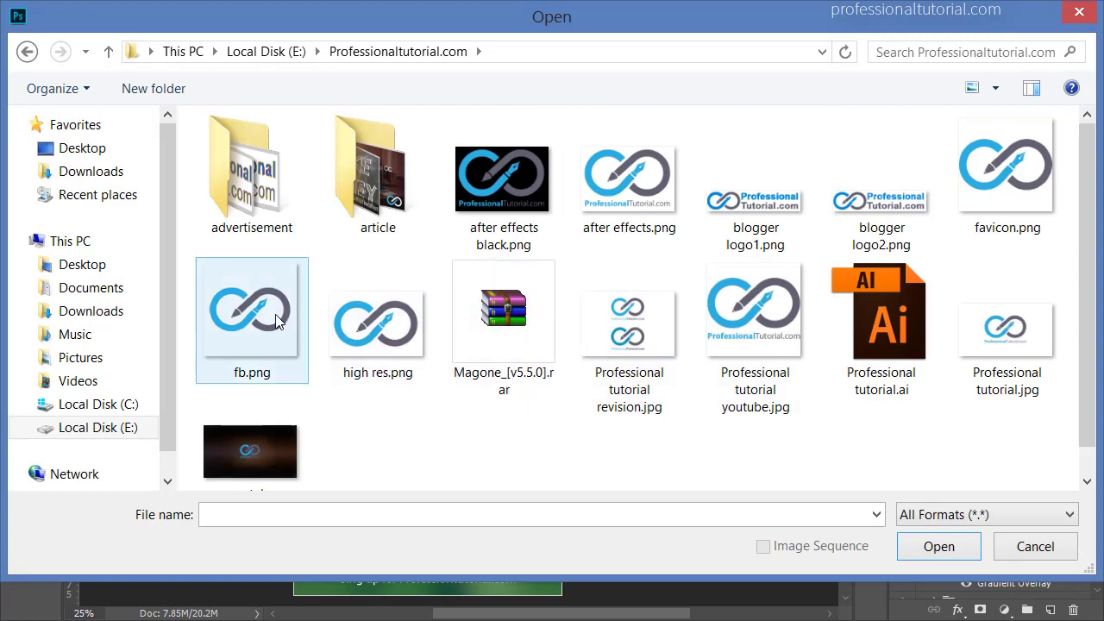
pyautogui.click(388, 334)
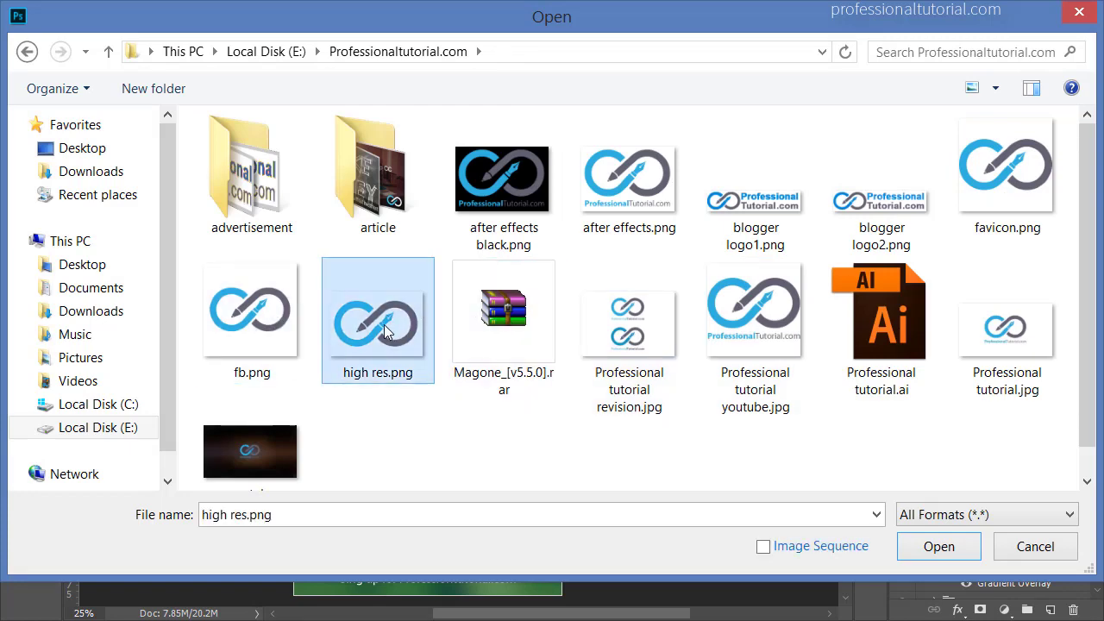
pyautogui.doubleClick(384, 324)
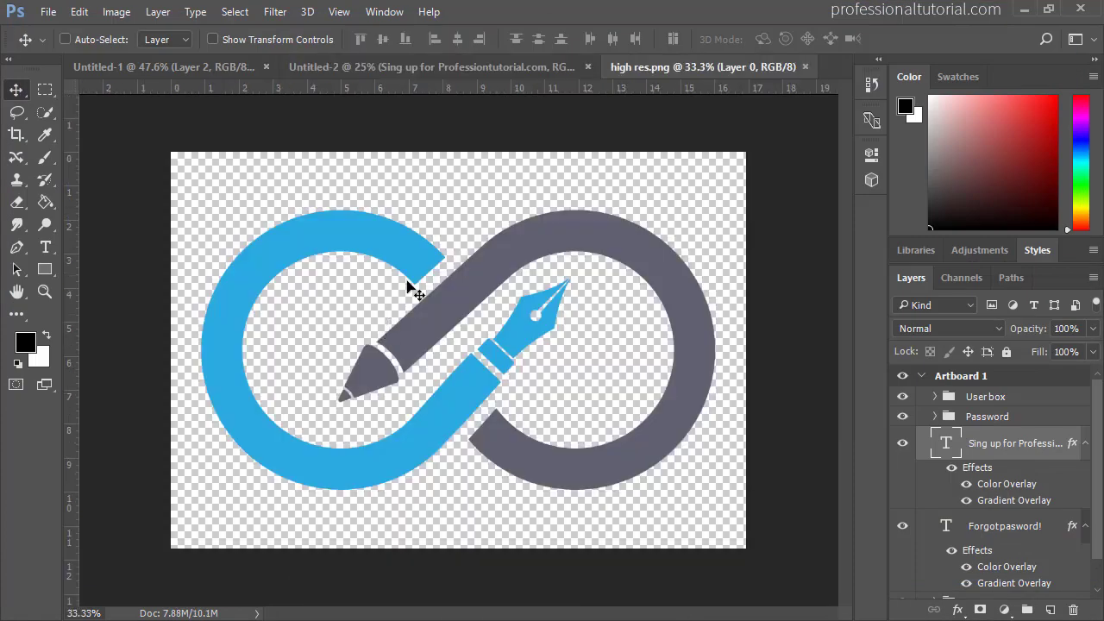
# Bring the logo into the login design and scale it to about 30% above the user field.
pyautogui.moveTo(364, 136); pyautogui.dragTo(401, 246)
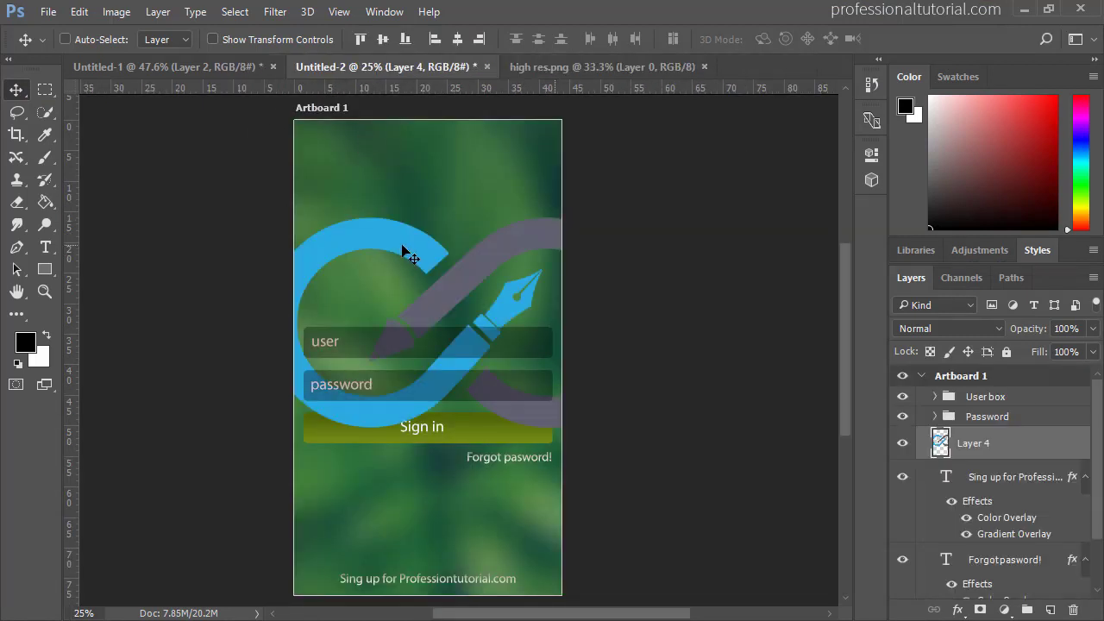
pyautogui.hotkey('ctrl', 't')
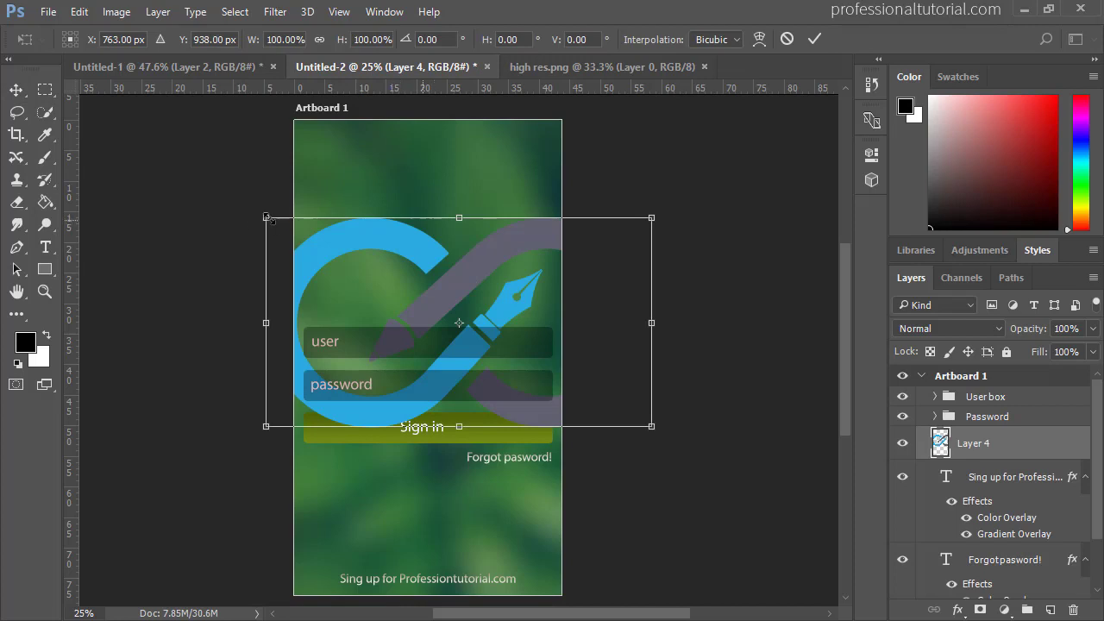
pyautogui.moveTo(263, 216)
pyautogui.mouseDown()
pyautogui.moveTo(408, 265)
pyautogui.moveTo(422, 302)
pyautogui.moveTo(452, 238)
pyautogui.moveTo(482, 217)
pyautogui.mouseUp()
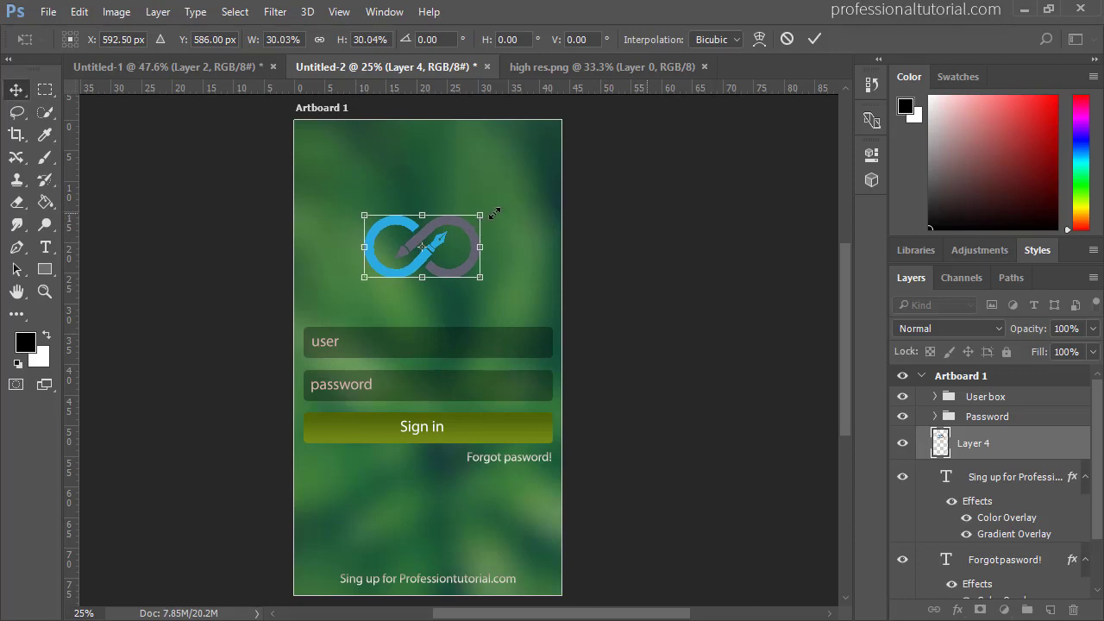
pyautogui.press('Return')
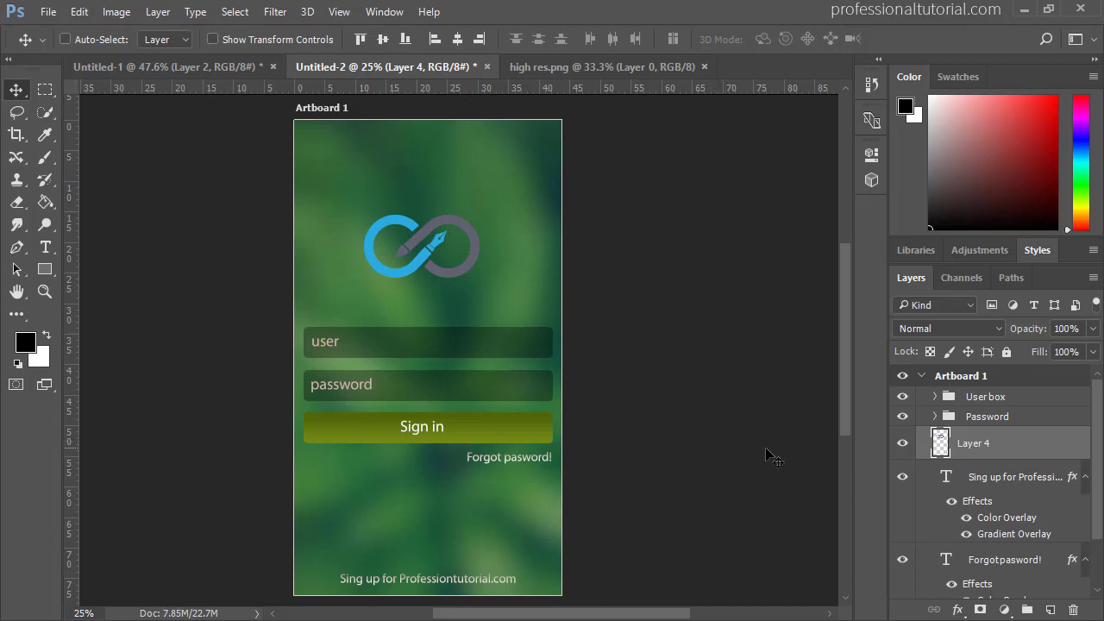
# Add a black-to-white Gradient Overlay to the logo and open the Gradient Editor.
pyautogui.click(958, 610)
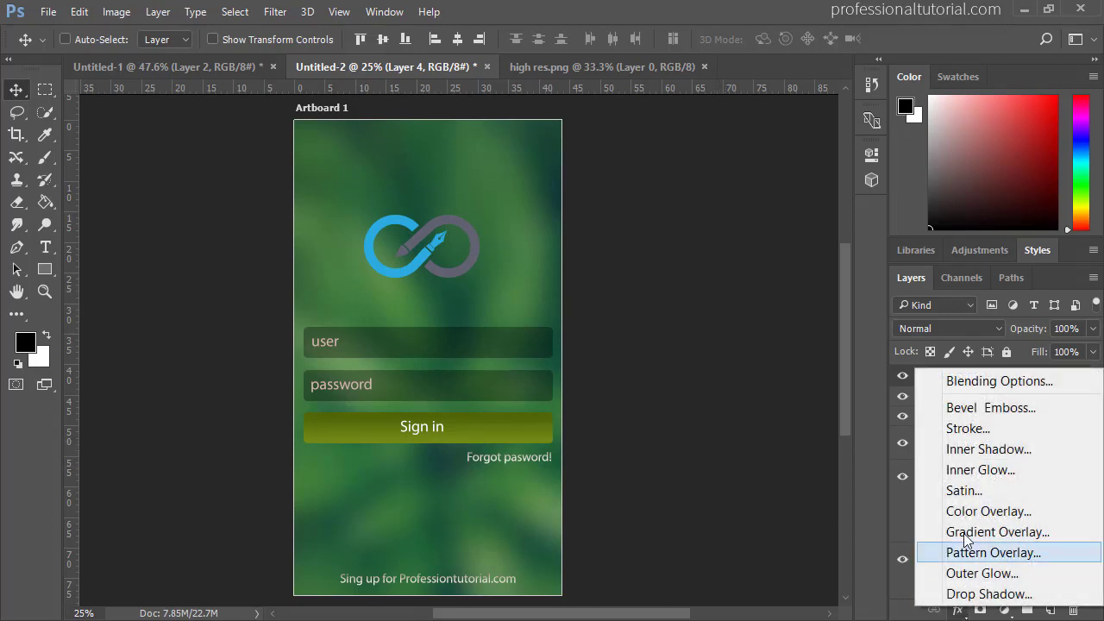
pyautogui.click(973, 534)
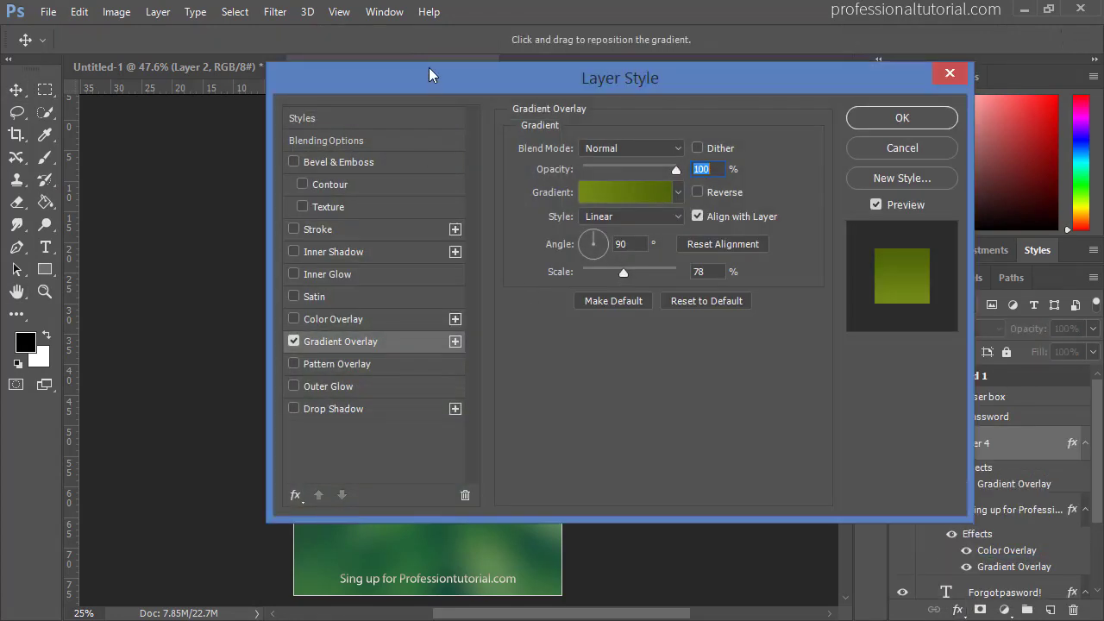
pyautogui.moveTo(437, 75)
pyautogui.mouseDown()
pyautogui.moveTo(725, 115)
pyautogui.moveTo(728, 72)
pyautogui.mouseUp()
pyautogui.click(967, 188)
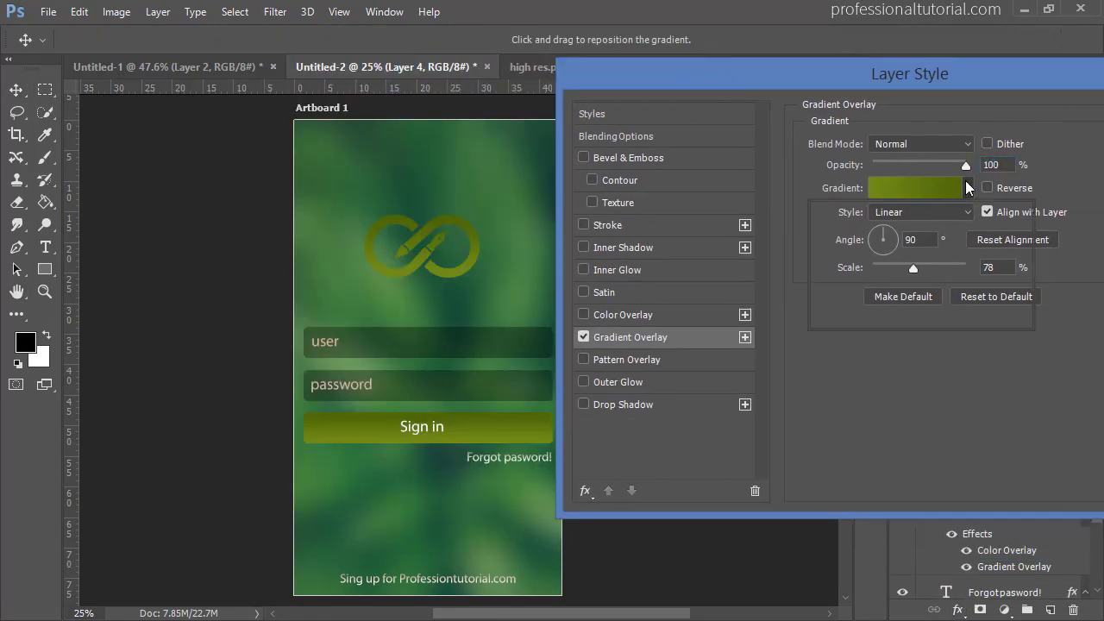
pyautogui.click(833, 226)
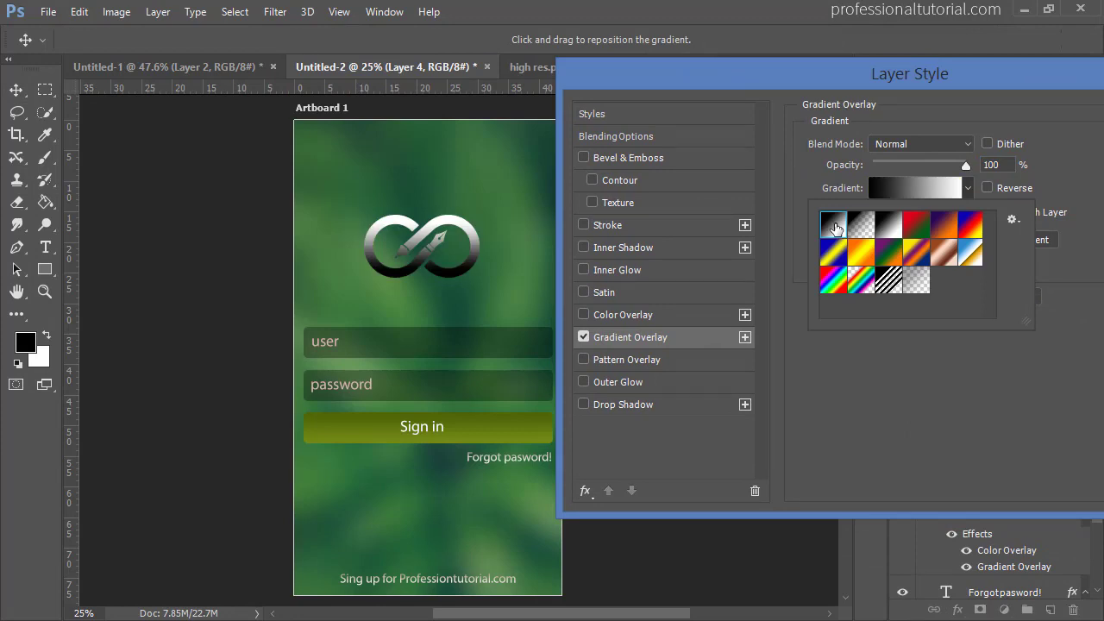
pyautogui.click(938, 395)
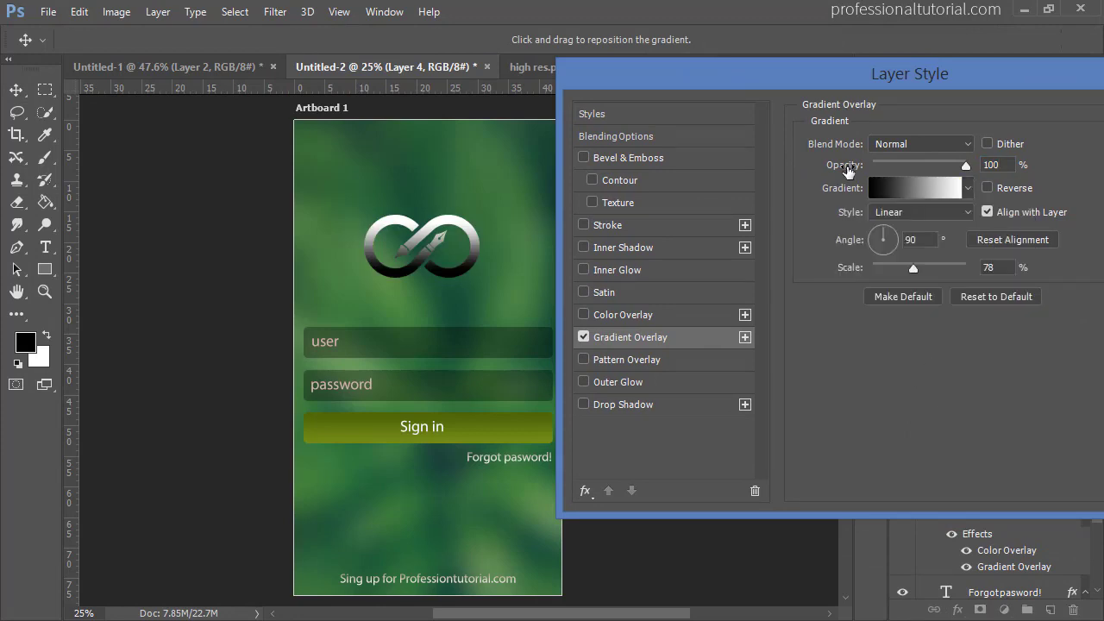
pyautogui.click(967, 188)
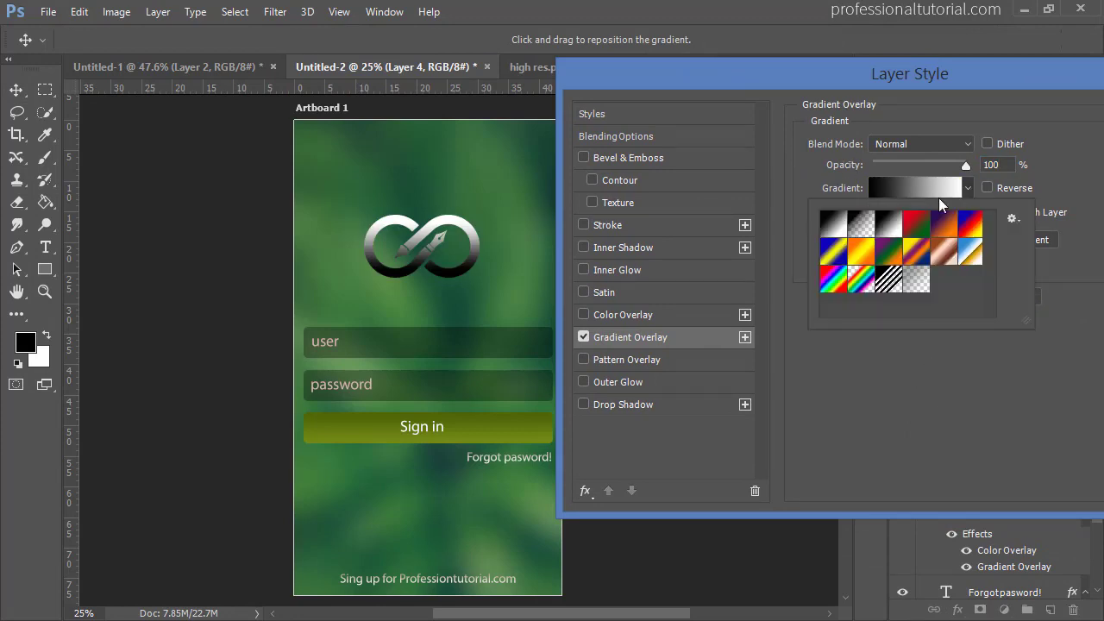
pyautogui.click(918, 189)
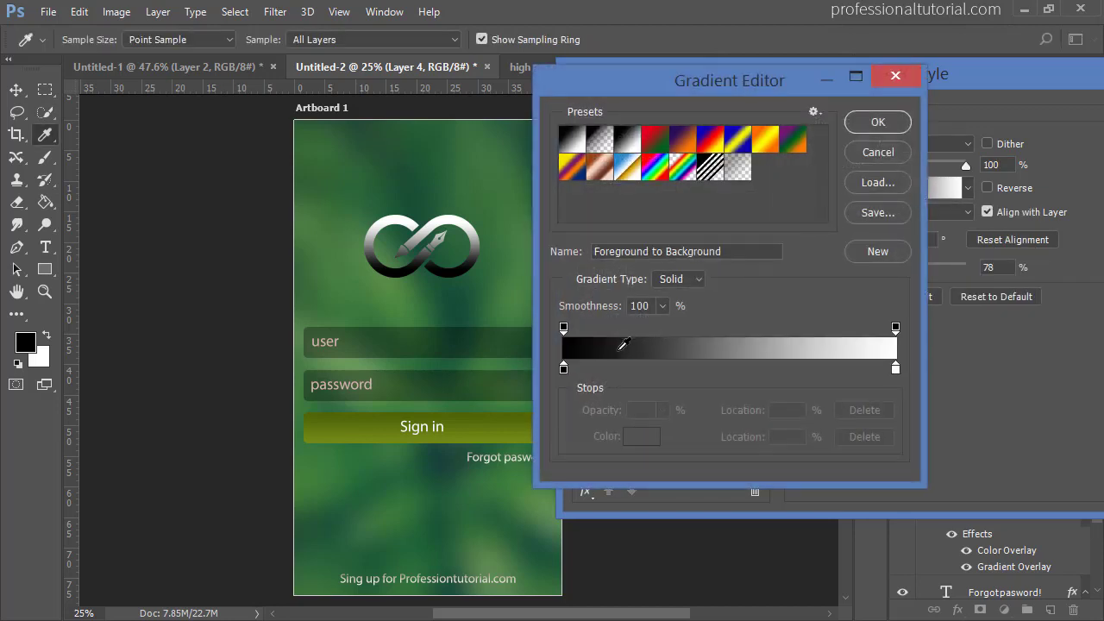
# Set the gradient's left stop colour to pure white.
pyautogui.doubleClick(564, 368)
pyautogui.moveTo(668, 320); pyautogui.dragTo(648, 306)
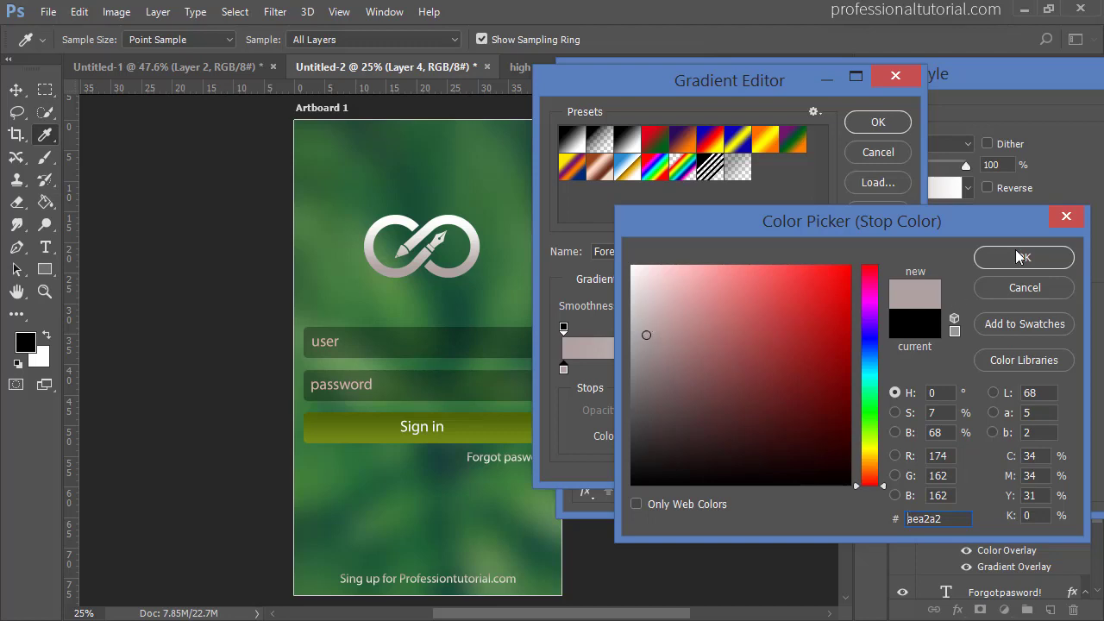
pyautogui.click(642, 402)
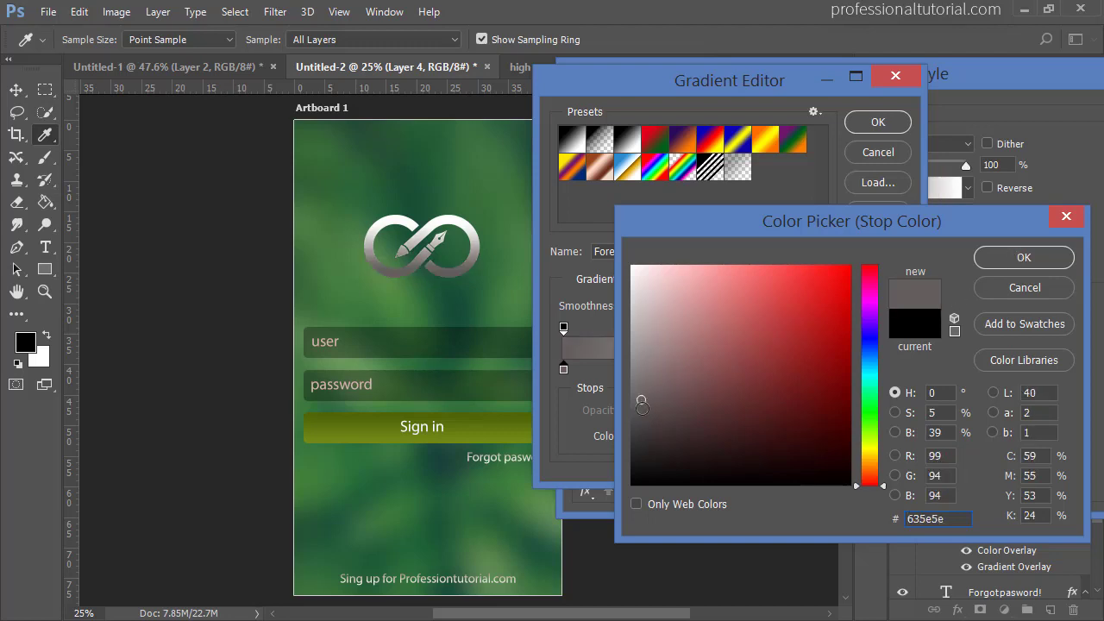
pyautogui.click(643, 376)
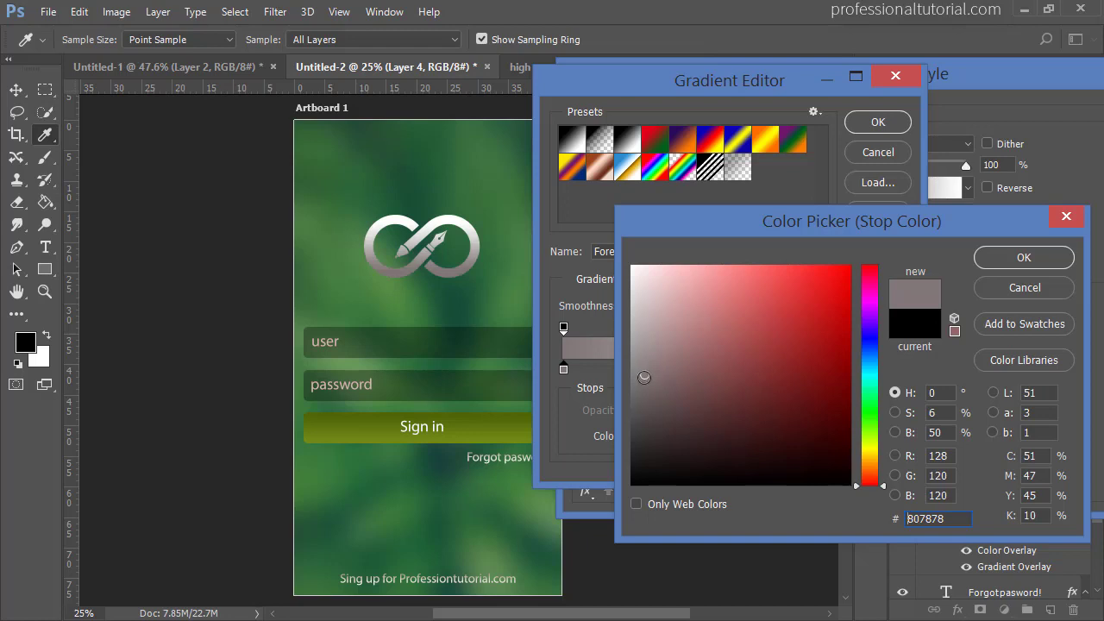
pyautogui.click(632, 267)
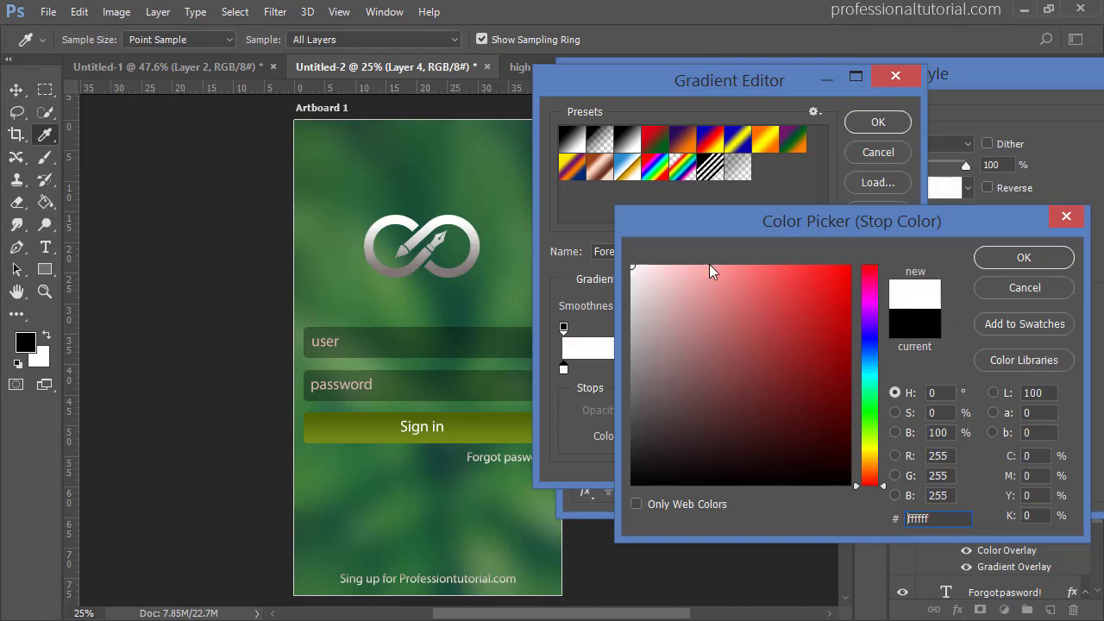
pyautogui.click(979, 255)
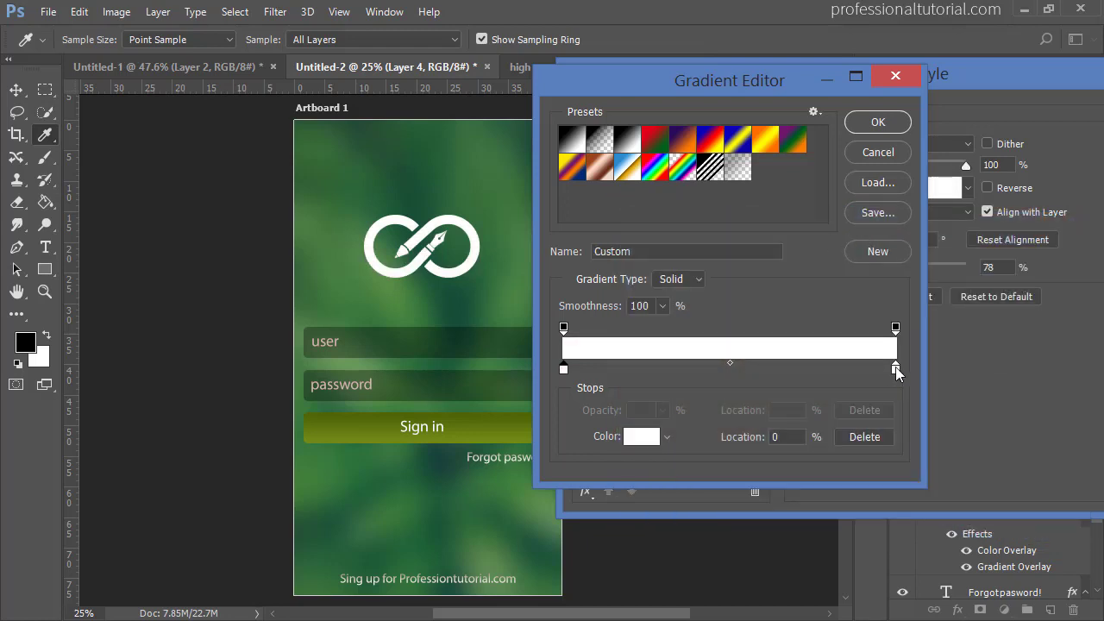
# Set the right stop to pink b38989, accept the gradient, and move the Layer Style dialog aside.
pyautogui.click(897, 369)
pyautogui.doubleClick(897, 370)
pyautogui.moveTo(636, 308); pyautogui.dragTo(639, 334)
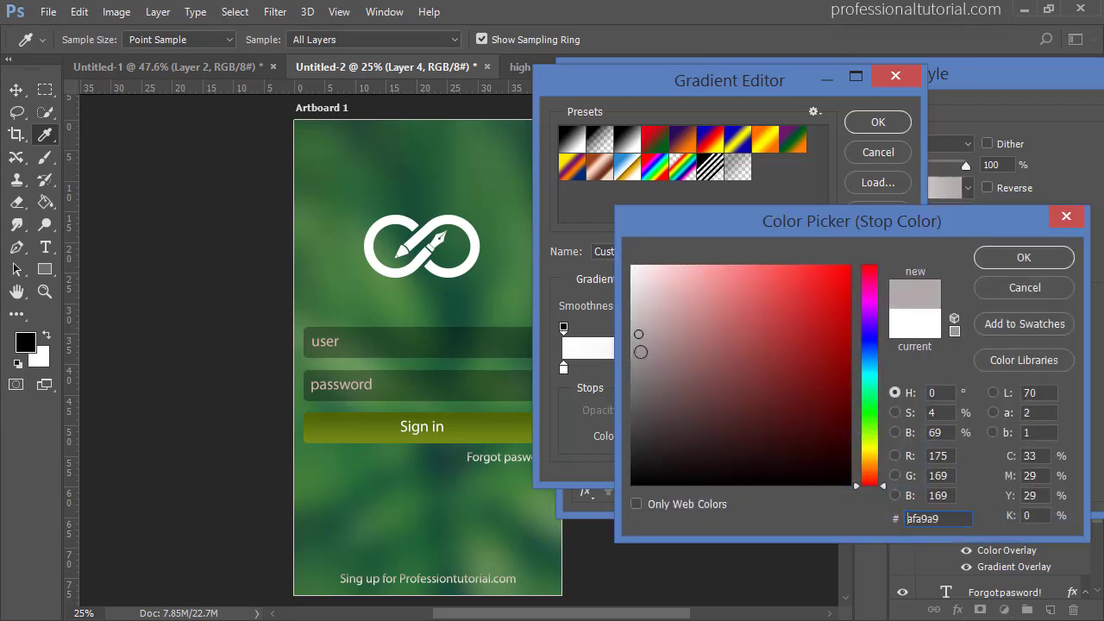
pyautogui.click(644, 358)
pyautogui.click(649, 343)
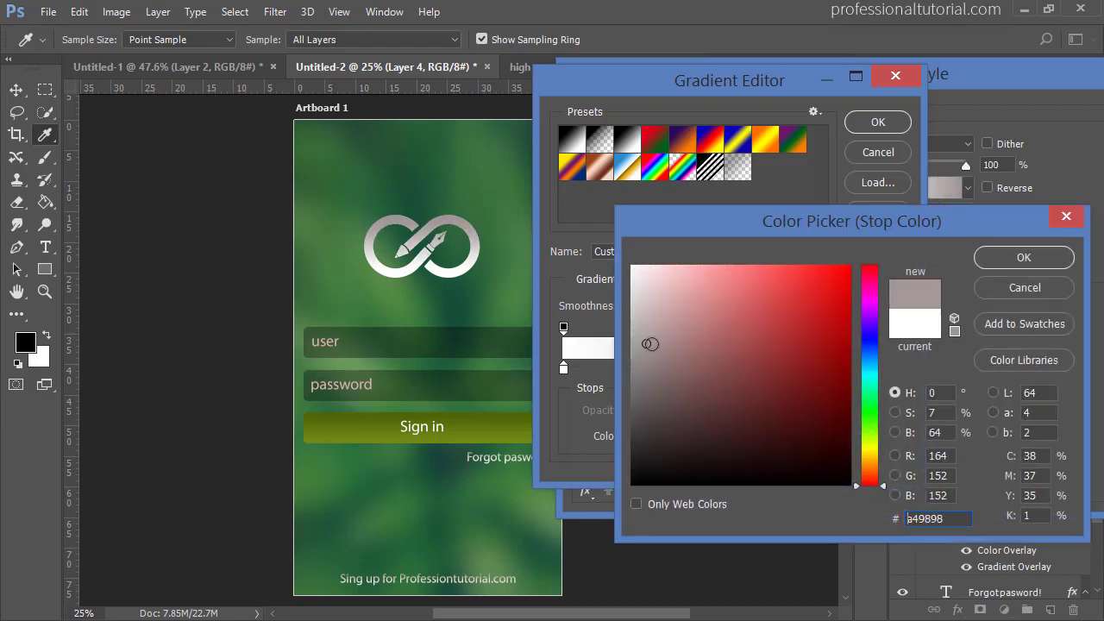
pyautogui.moveTo(678, 390); pyautogui.dragTo(682, 332)
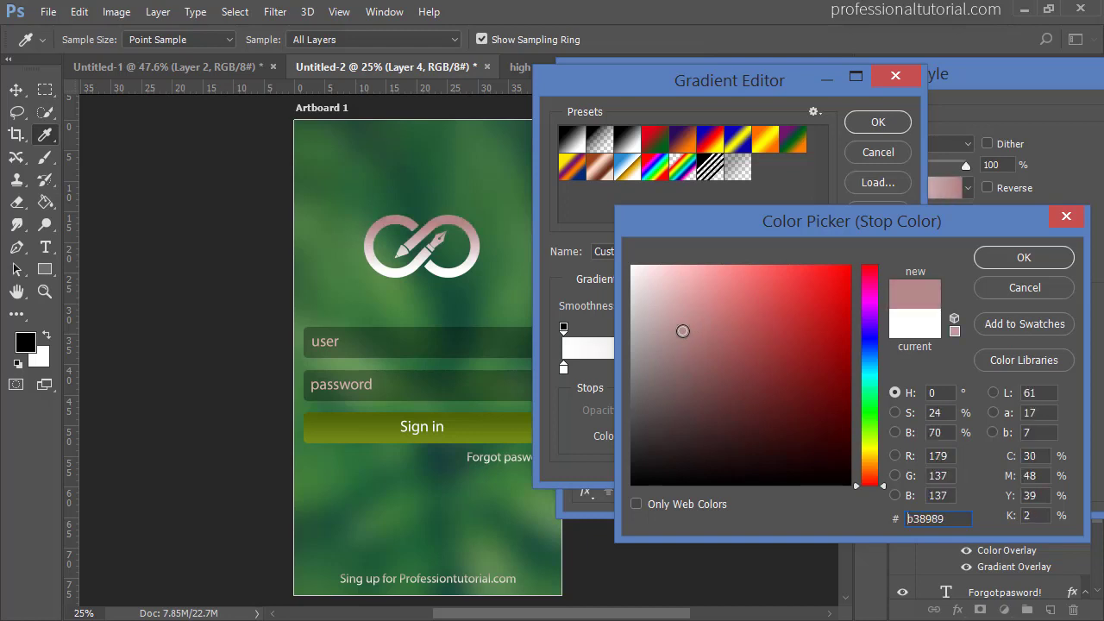
pyautogui.click(1023, 257)
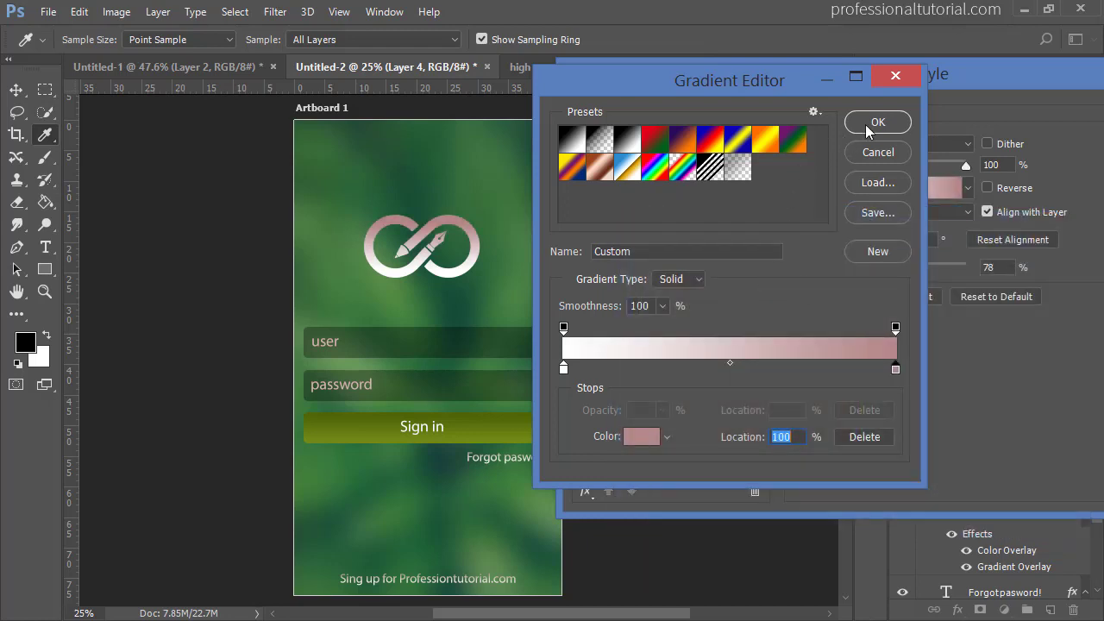
pyautogui.click(871, 123)
pyautogui.moveTo(1035, 85); pyautogui.dragTo(737, 82)
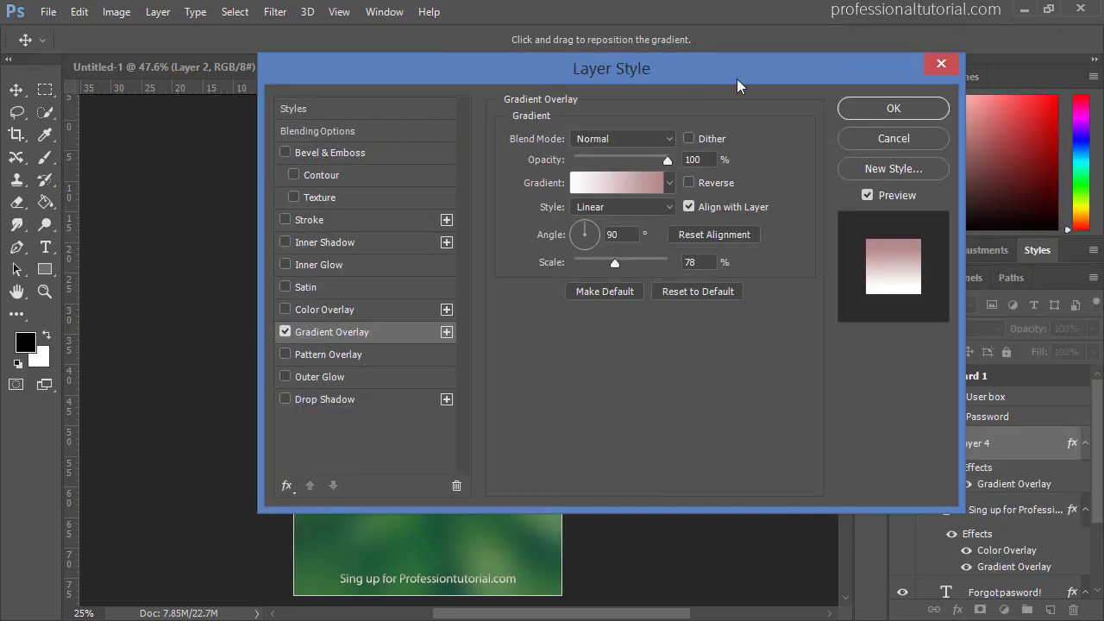
# Apply the logo's gradient overlay and re-zoom the view on the artboard.
pyautogui.click(912, 109)
pyautogui.press('z')
pyautogui.keyDown('alt'); pyautogui.click(448, 349); pyautogui.keyUp('alt')
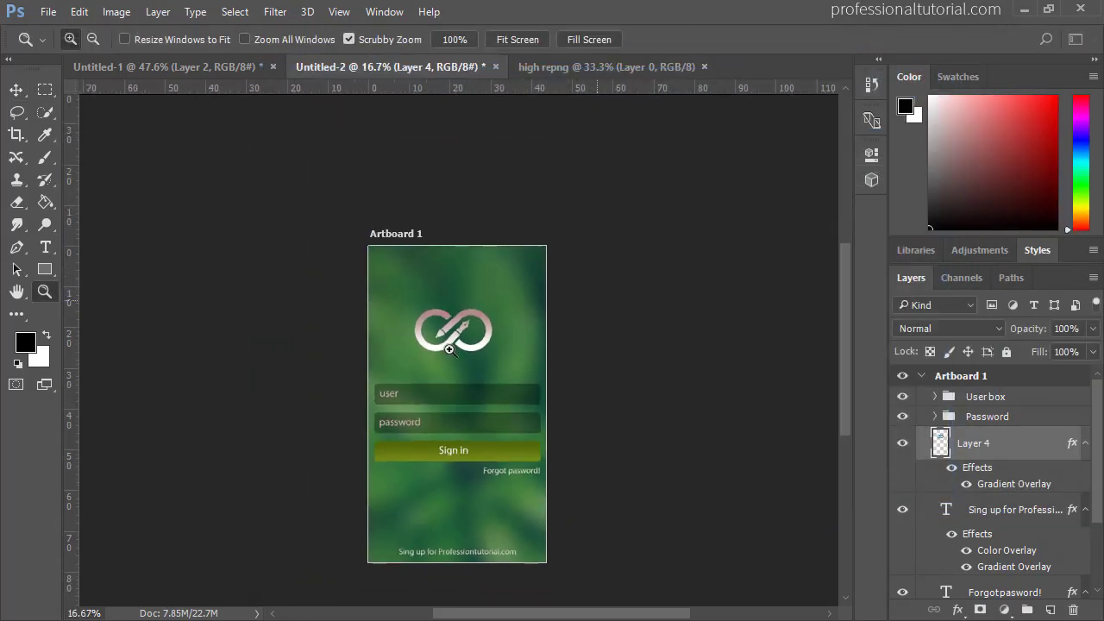
pyautogui.click(455, 383)
pyautogui.scroll(-2, 455, 383)
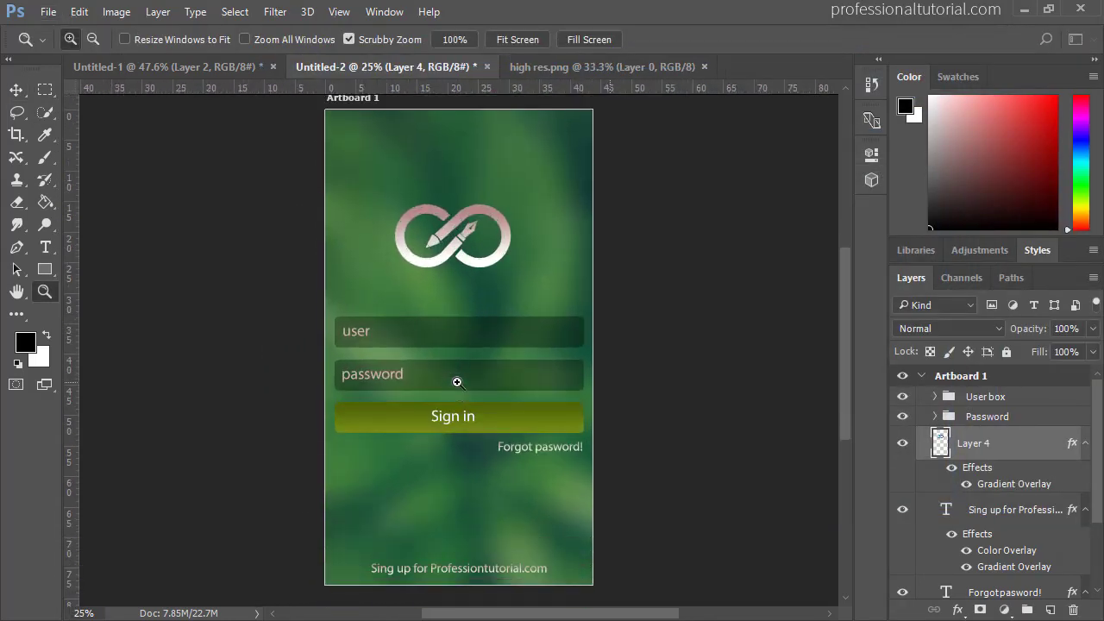
# Group the sign-up and forgot-password text layers into a new group.
pyautogui.click(16, 90)
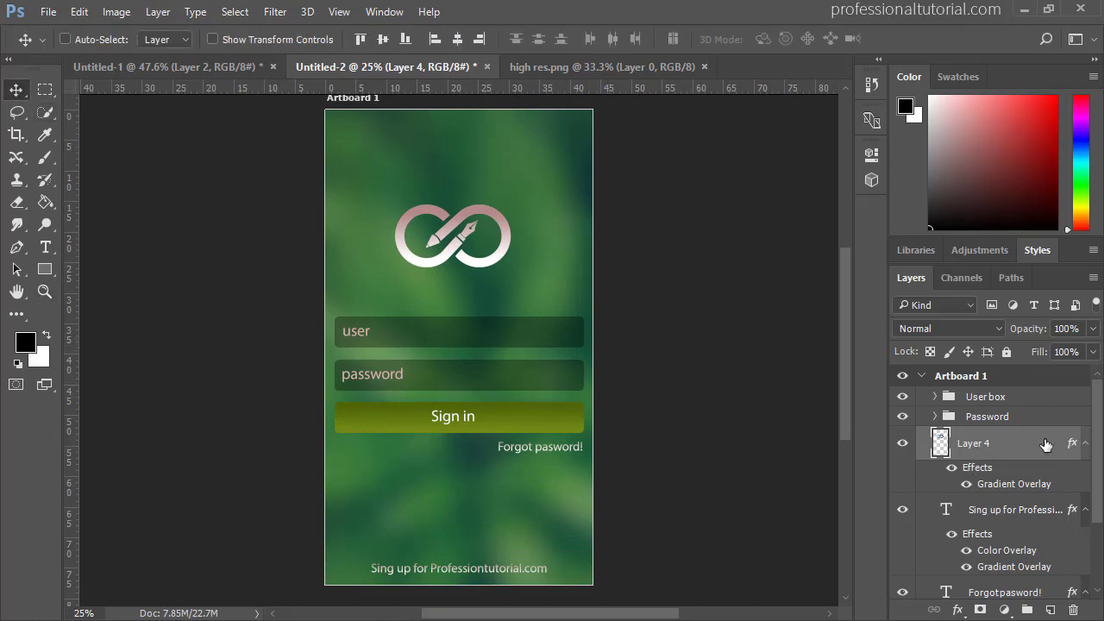
pyautogui.click(985, 518)
pyautogui.keyDown('shift'); pyautogui.click(992, 571); pyautogui.keyUp('shift')
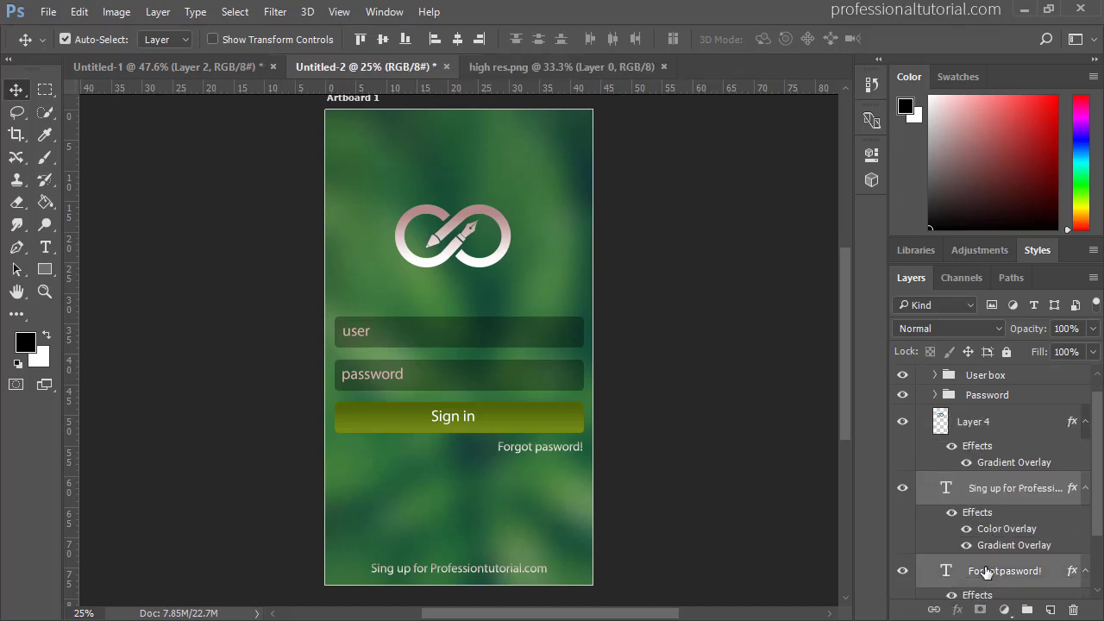
pyautogui.moveTo(988, 573); pyautogui.dragTo(1027, 609)
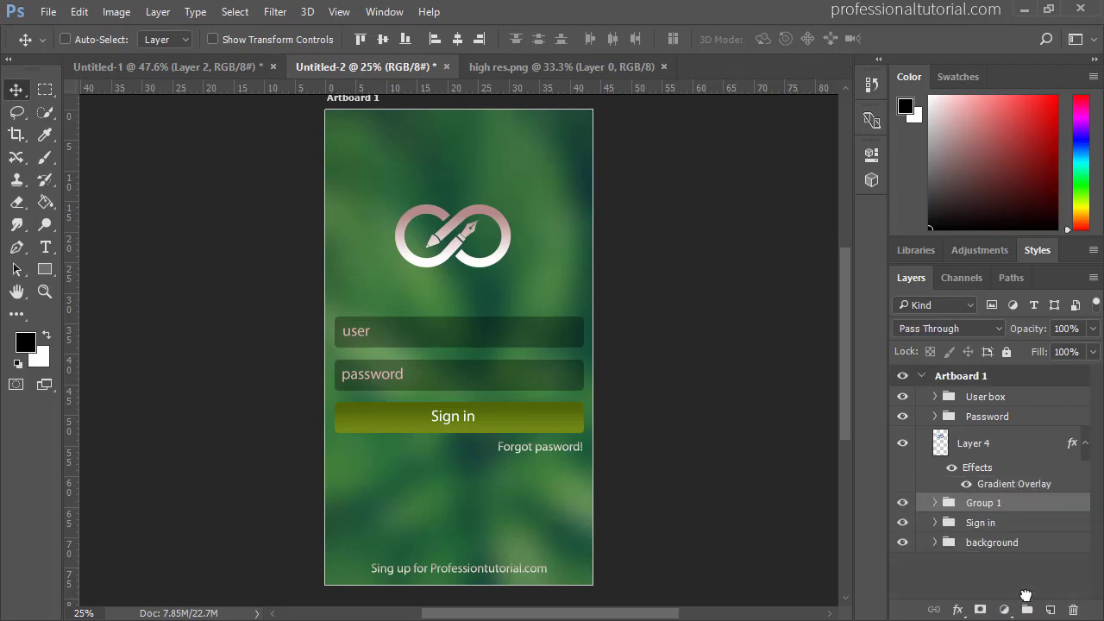
# Rename the logo's Layer 4 to 'logo'.
pyautogui.click(972, 445)
pyautogui.doubleClick(979, 446)
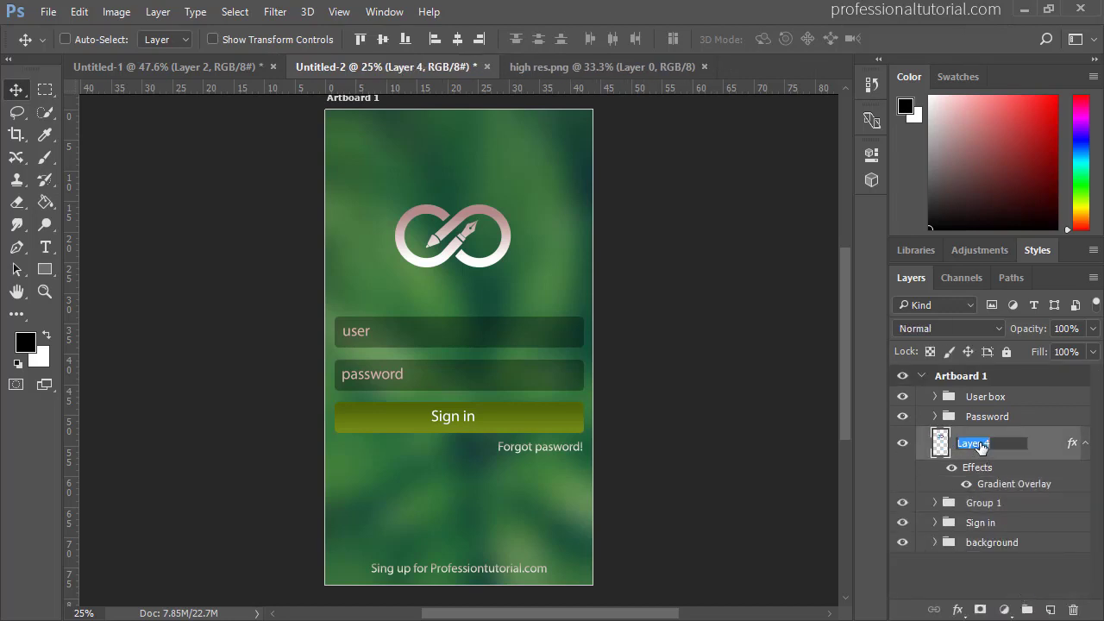
pyautogui.write('logo')
pyautogui.press('Return')
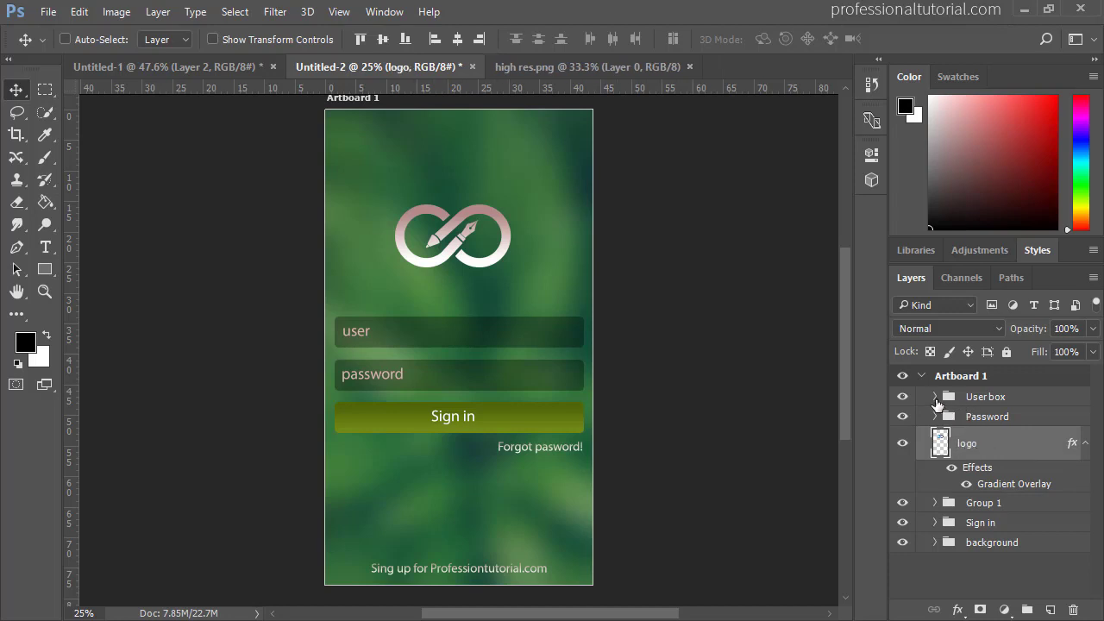
pyautogui.click(935, 398)
# Set the User box background rectangle's opacity to 40%.
pyautogui.click(983, 457)
pyautogui.press('3')
pyautogui.press('3')
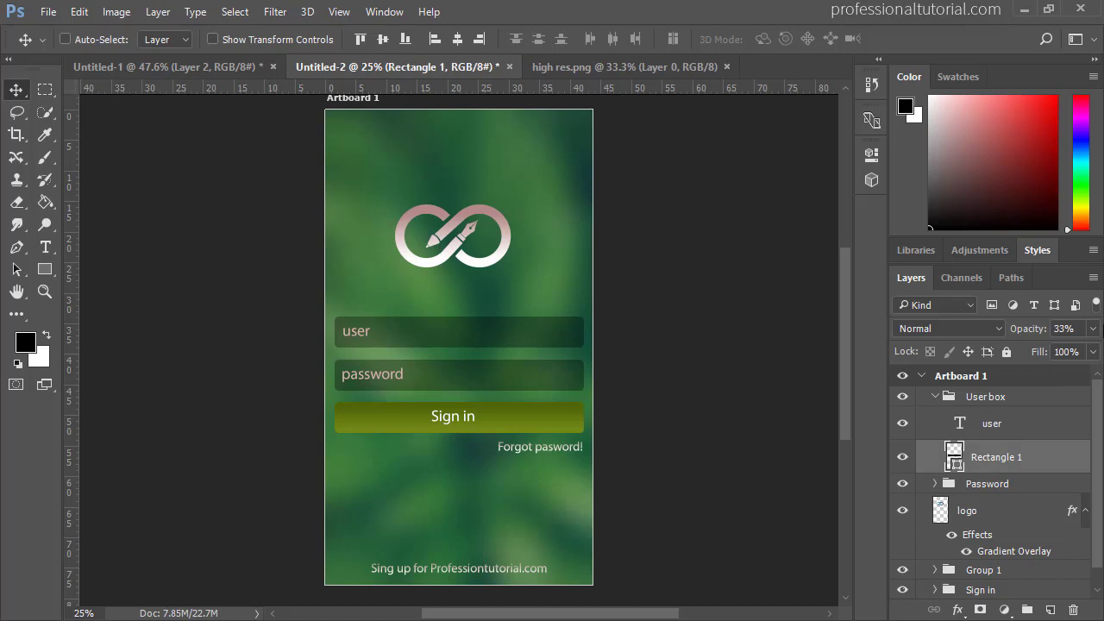
pyautogui.click(1092, 331)
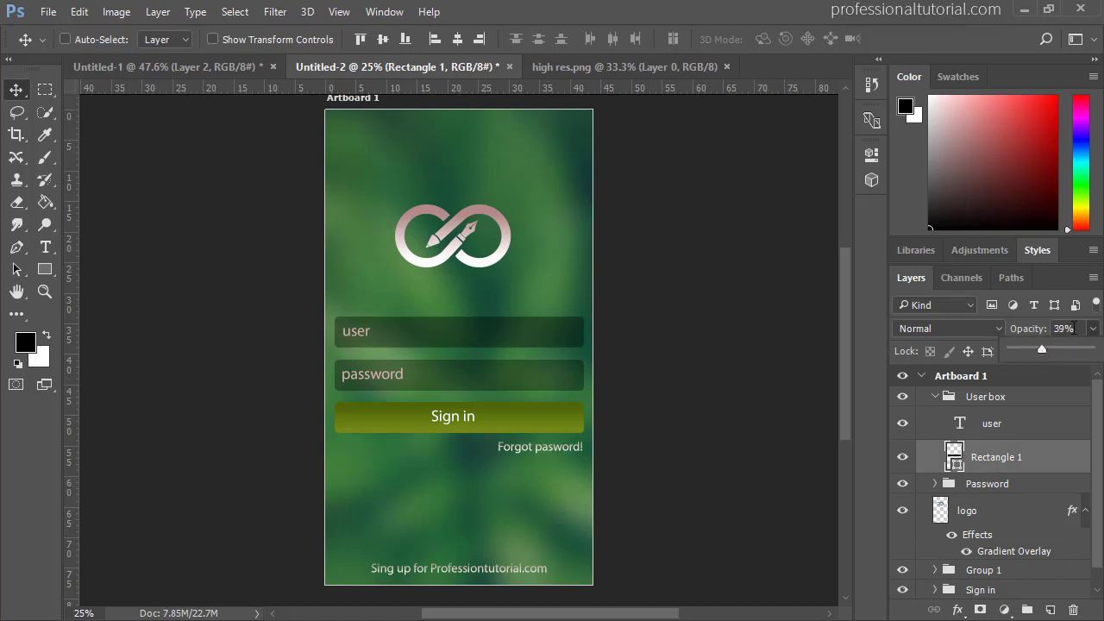
pyautogui.press('Return')
pyautogui.write('40')
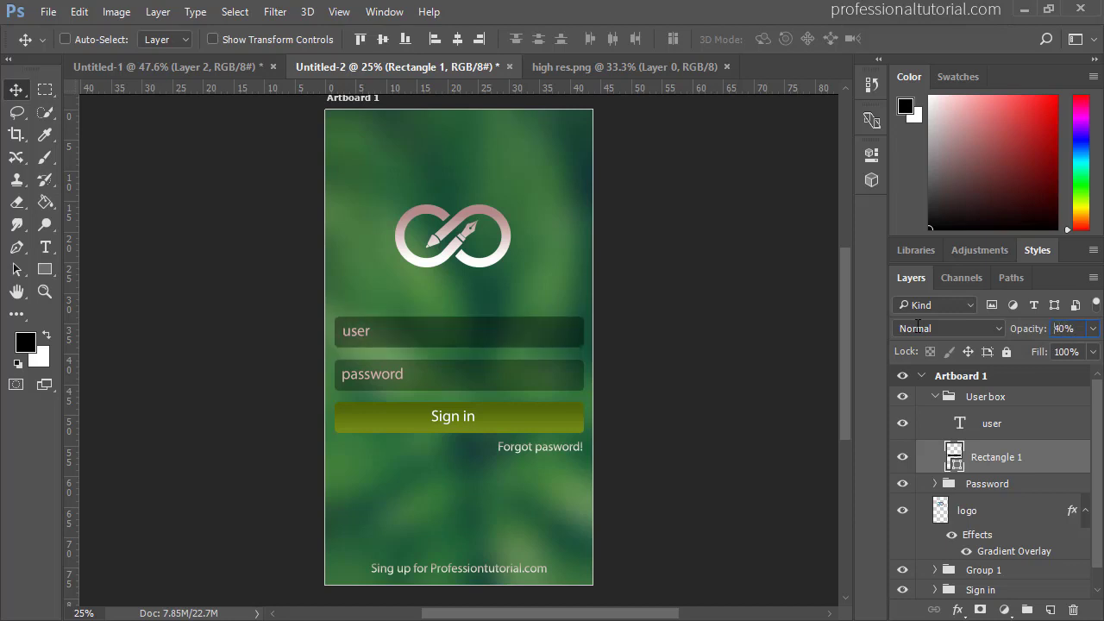
pyautogui.click(955, 398)
# Set the Password box background rectangle to 40% opacity, then minimize Photoshop and Illustrator.
pyautogui.click(935, 416)
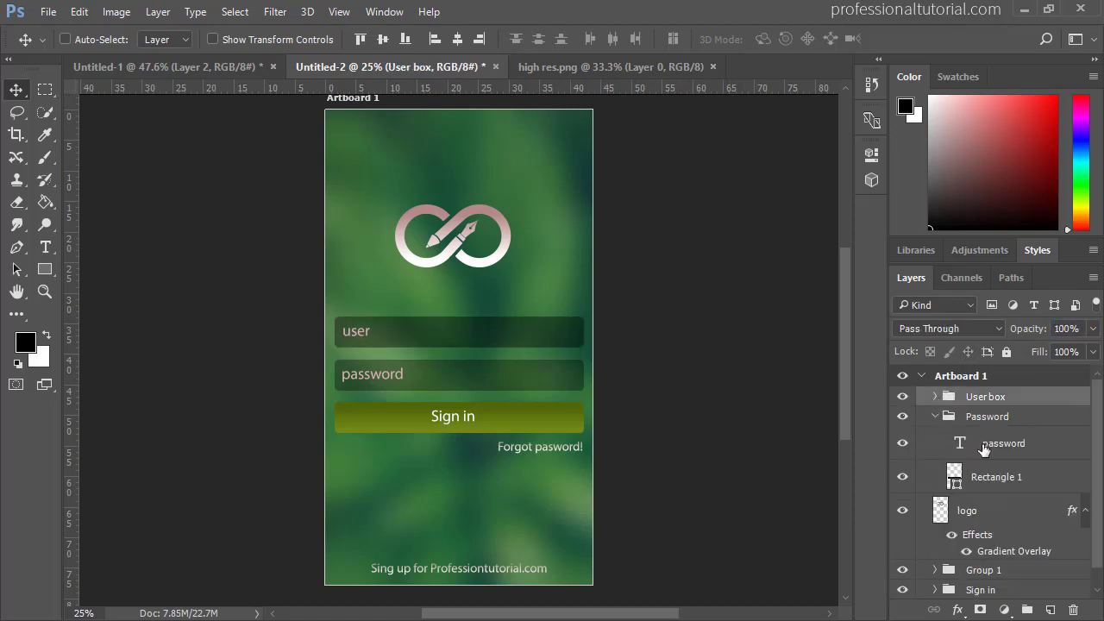
pyautogui.click(986, 449)
pyautogui.click(996, 477)
pyautogui.click(1064, 328)
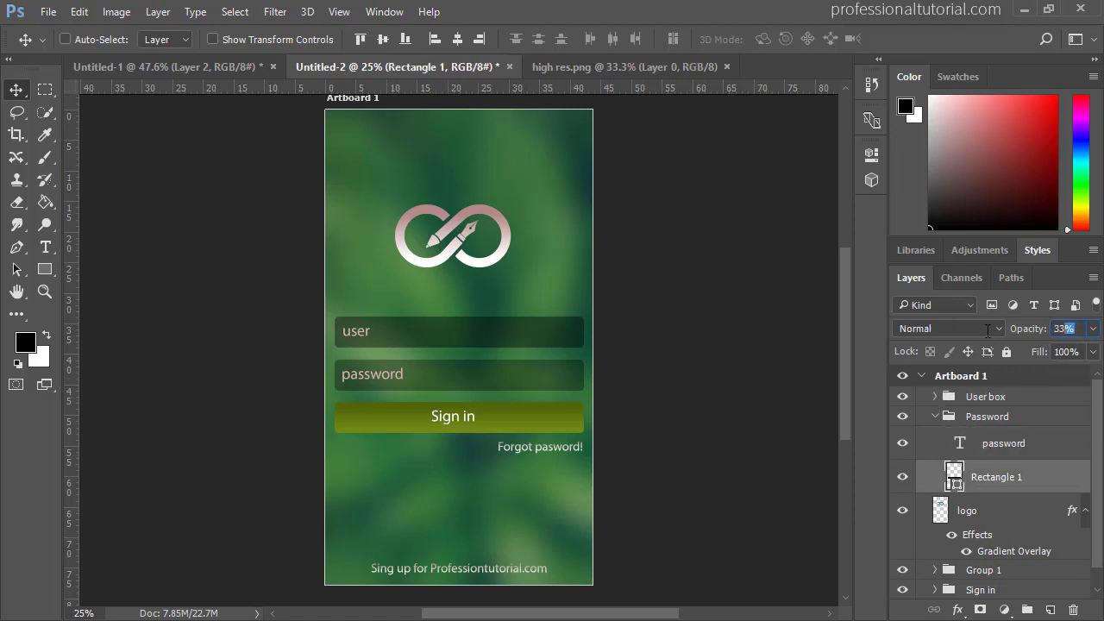
pyautogui.write('40')
pyautogui.press('Return')
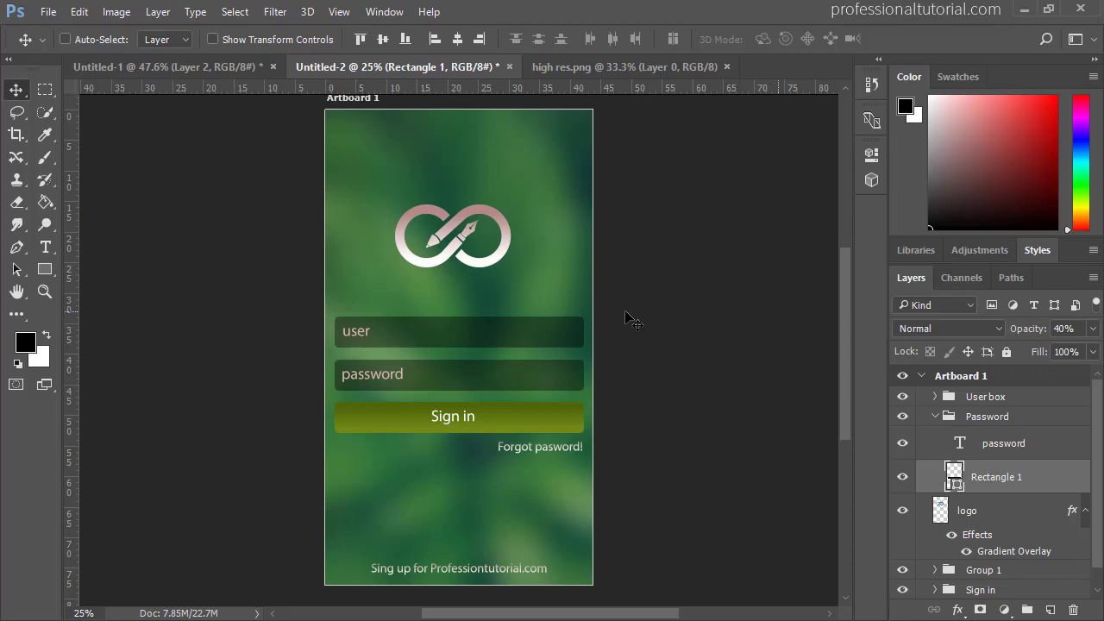
pyautogui.click(1024, 8)
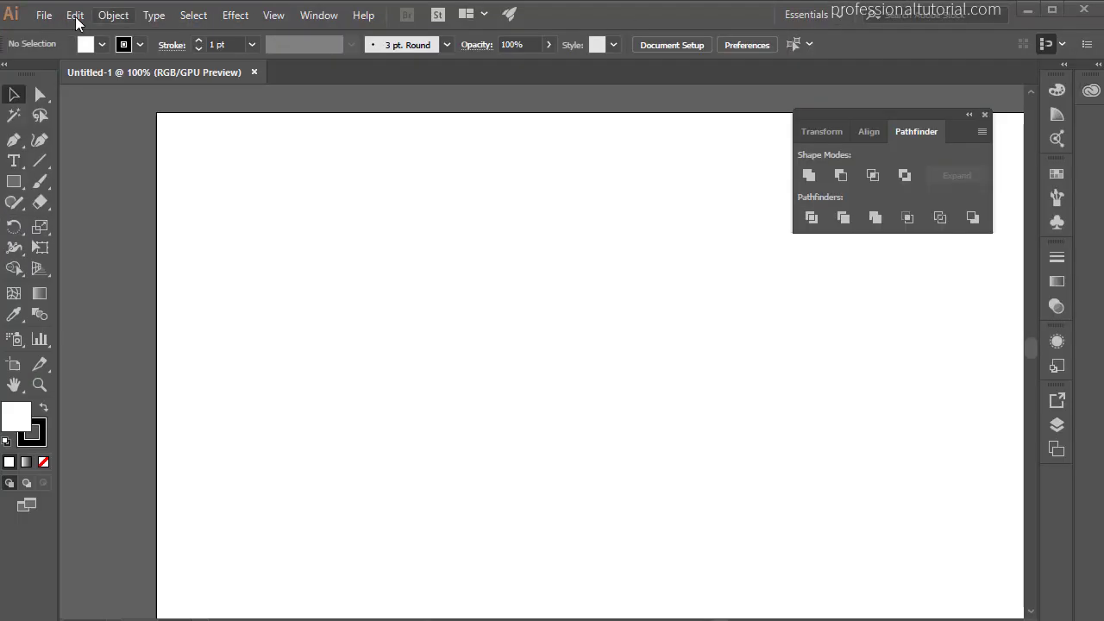
pyautogui.click(1027, 9)
# Browse the Professional Tutorial homepage in Chrome, then minimize Chrome and File Explorer.
pyautogui.click(1004, 12)
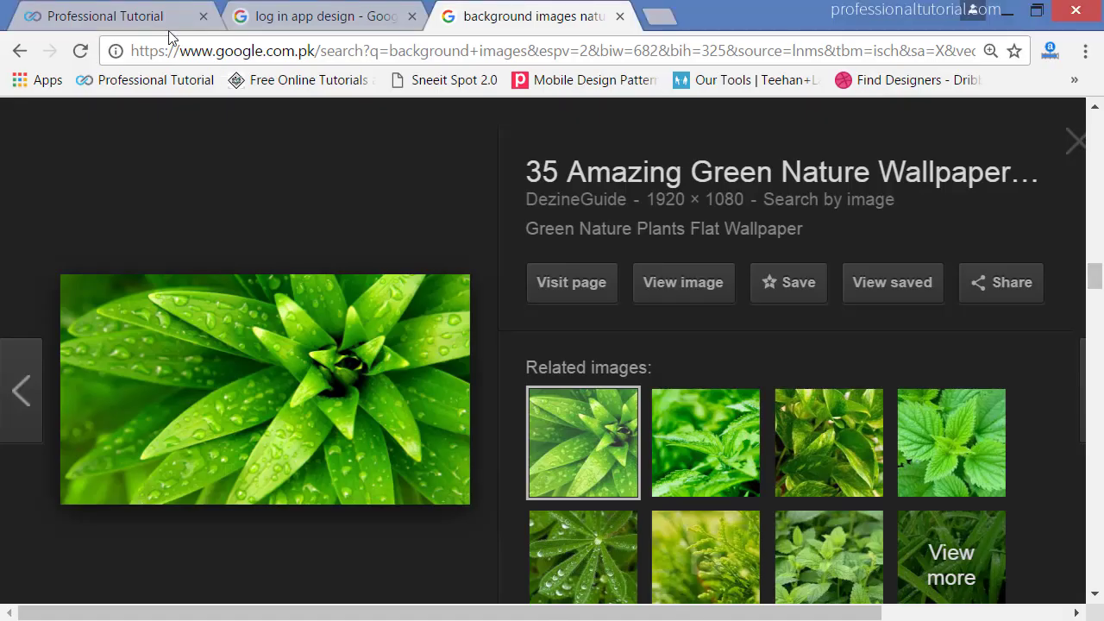
pyautogui.click(150, 18)
pyautogui.scroll(-3, 436, 449)
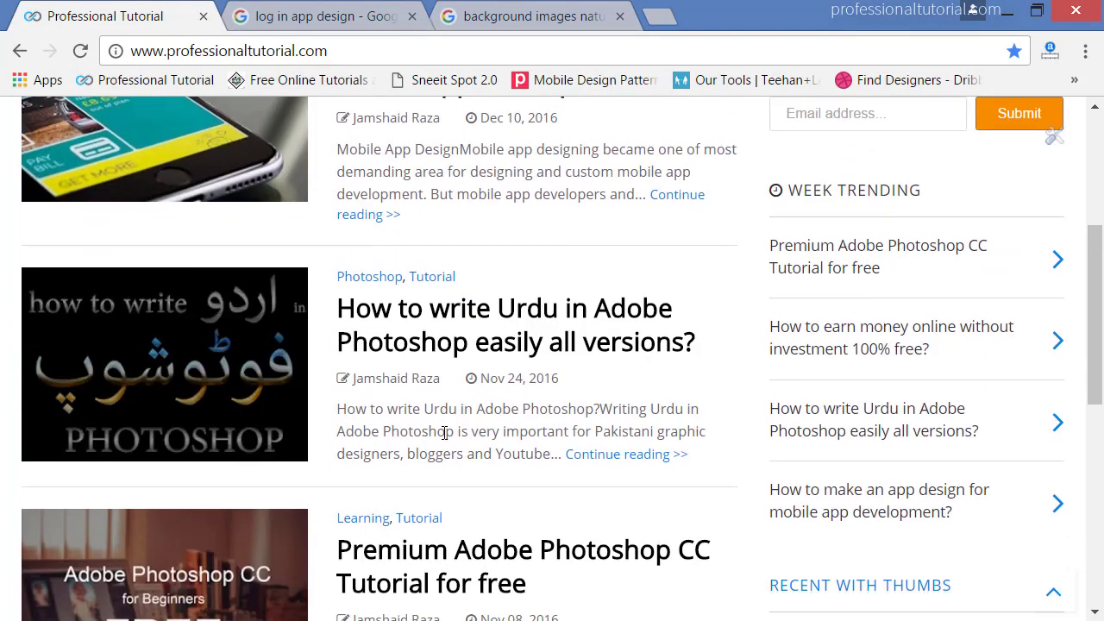
pyautogui.click(362, 58)
pyautogui.scroll(4, 316, 250)
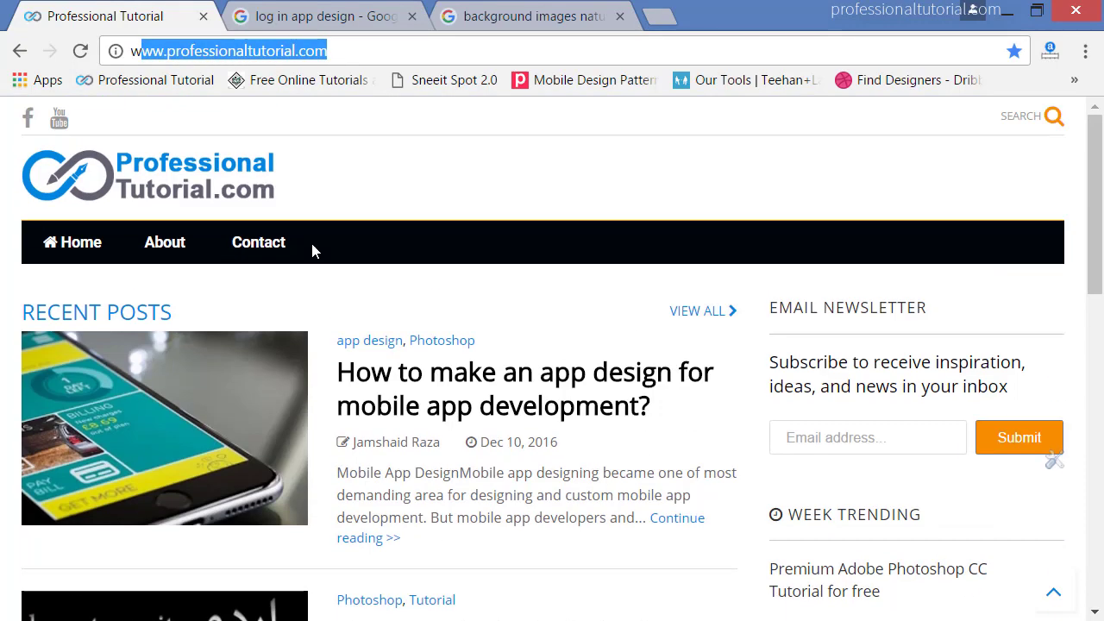
pyautogui.scroll(-3, 167, 332)
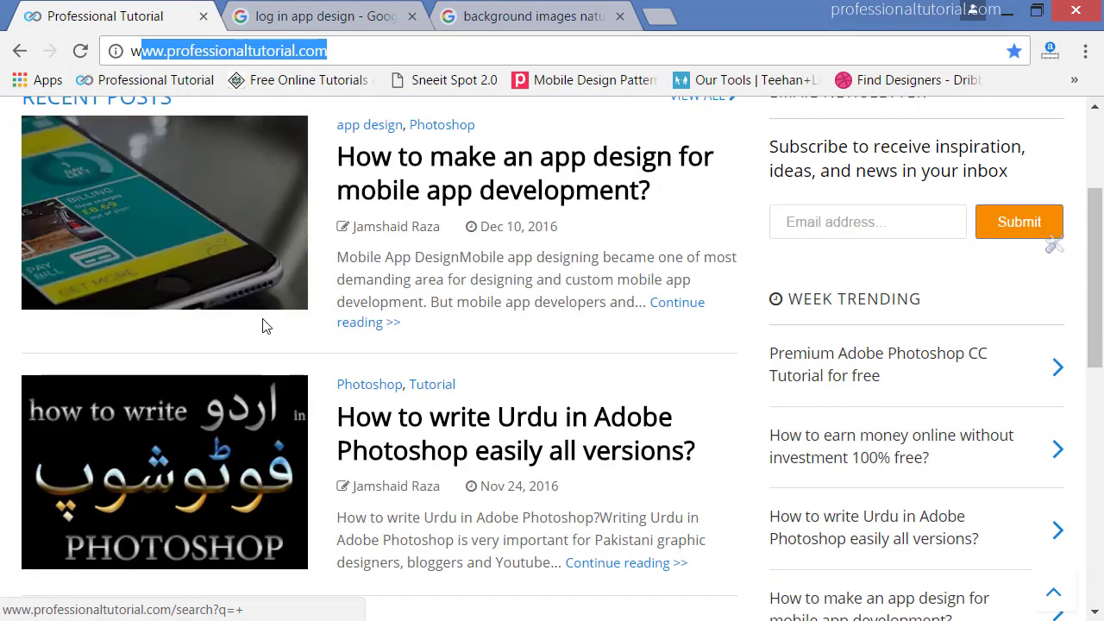
pyautogui.click(1009, 16)
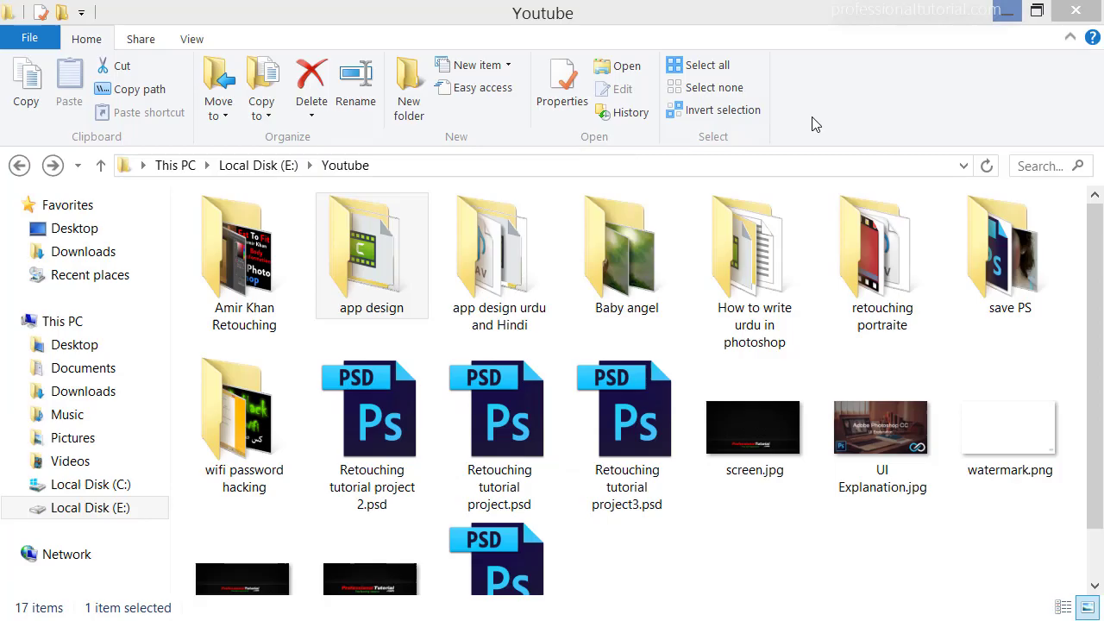
pyautogui.click(998, 17)
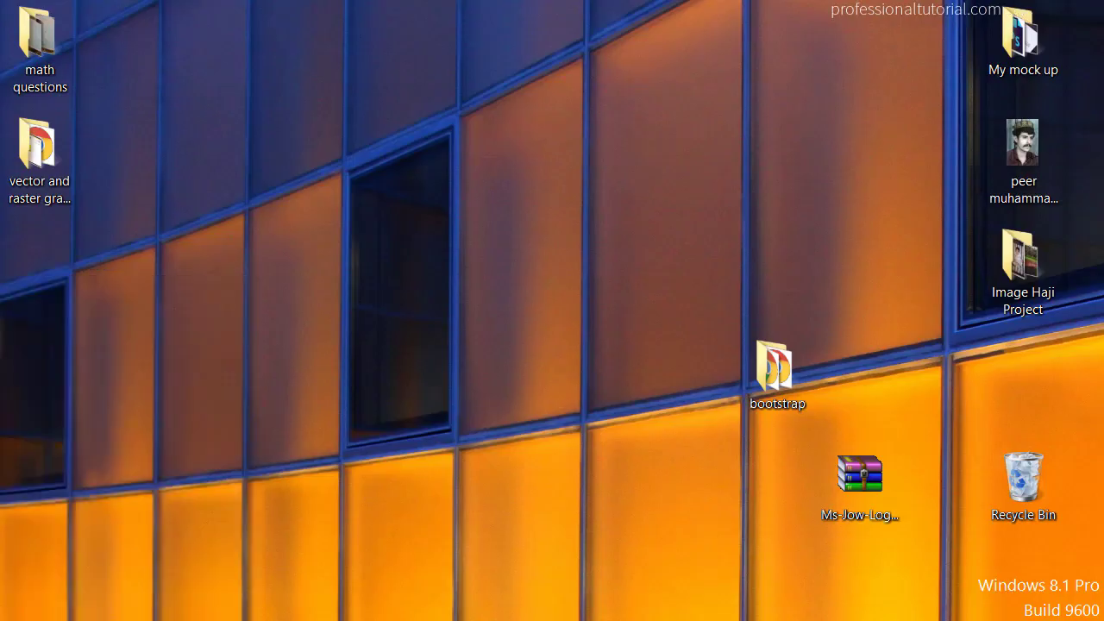